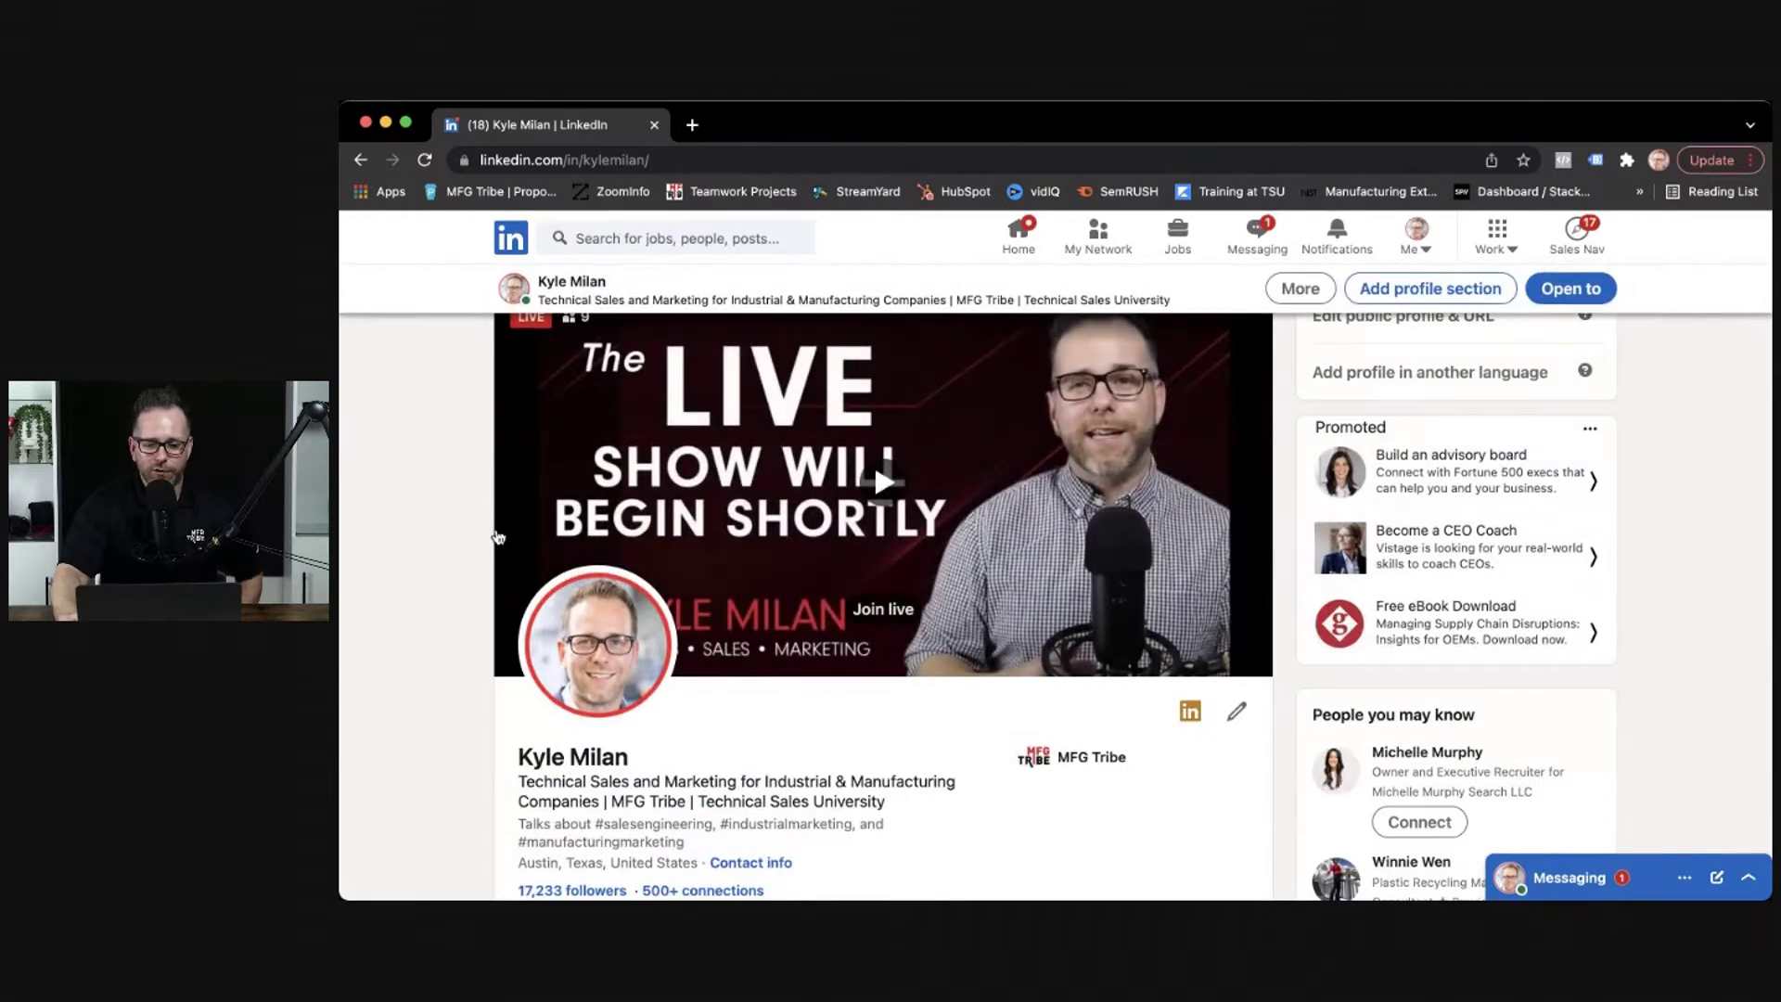
{"action": "scroll", "coordinate": [543, 550], "scroll_direction": "down", "scroll_amount": 1}
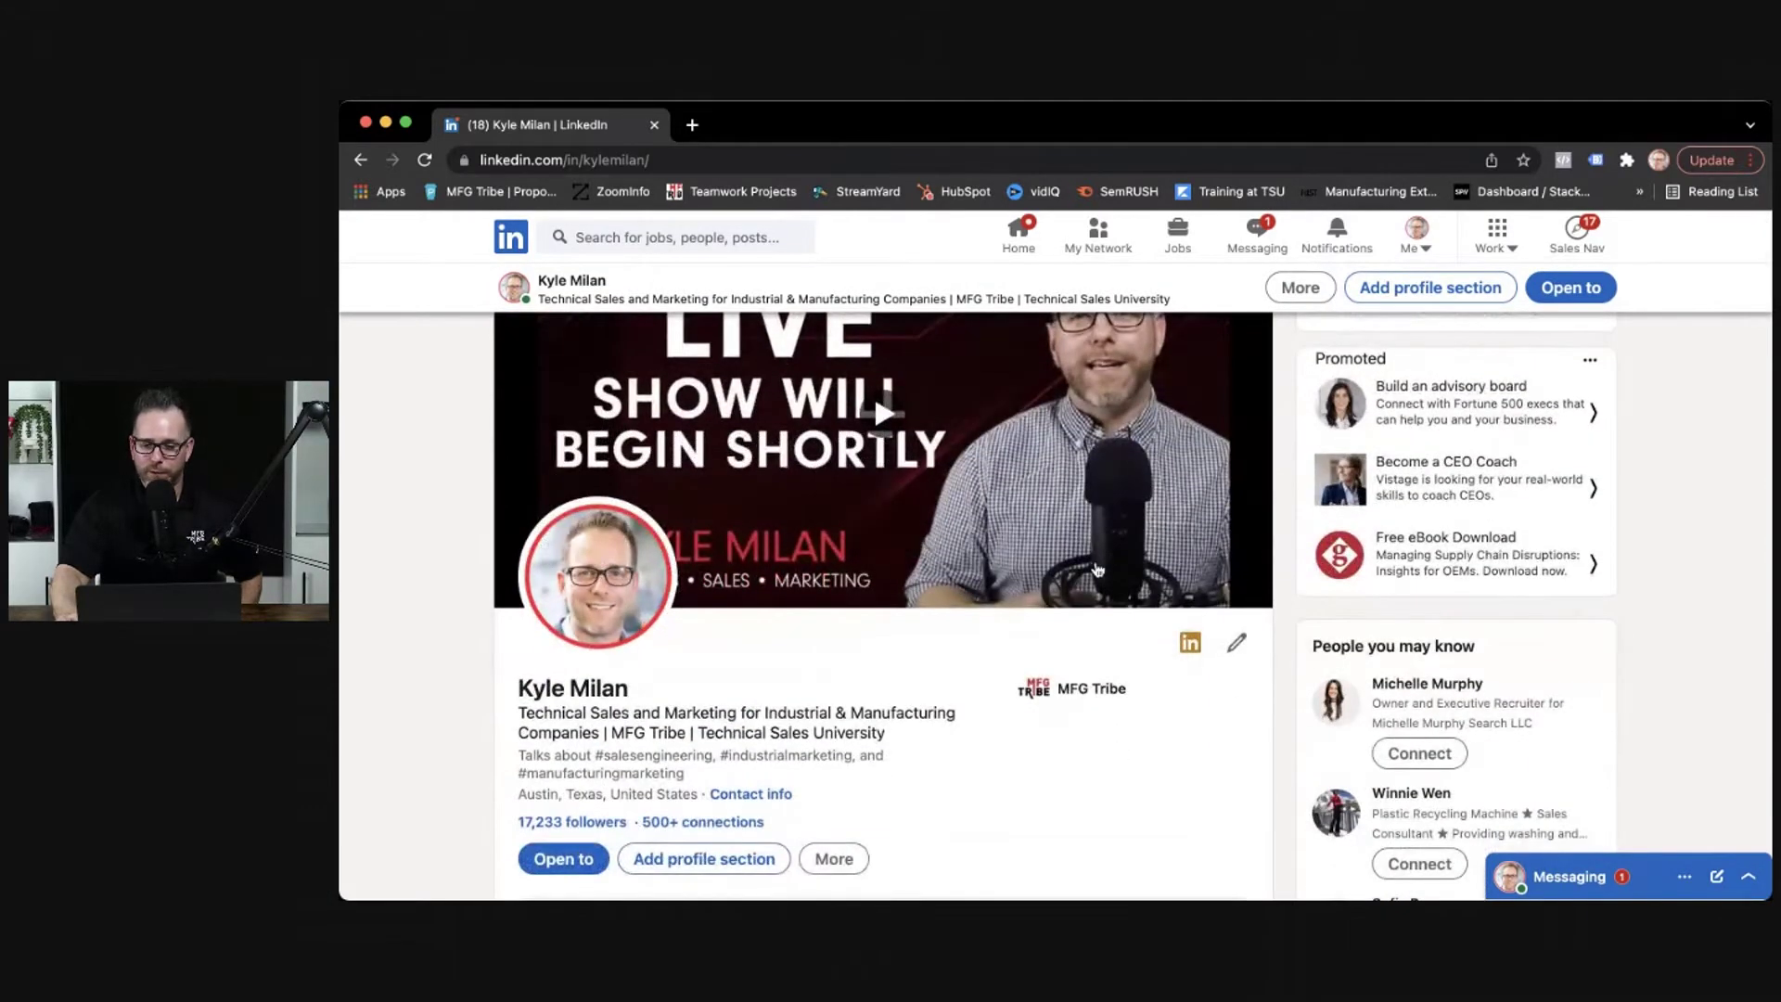
{"action": "scroll", "coordinate": [891, 556], "scroll_direction": "up", "scroll_amount": 1}
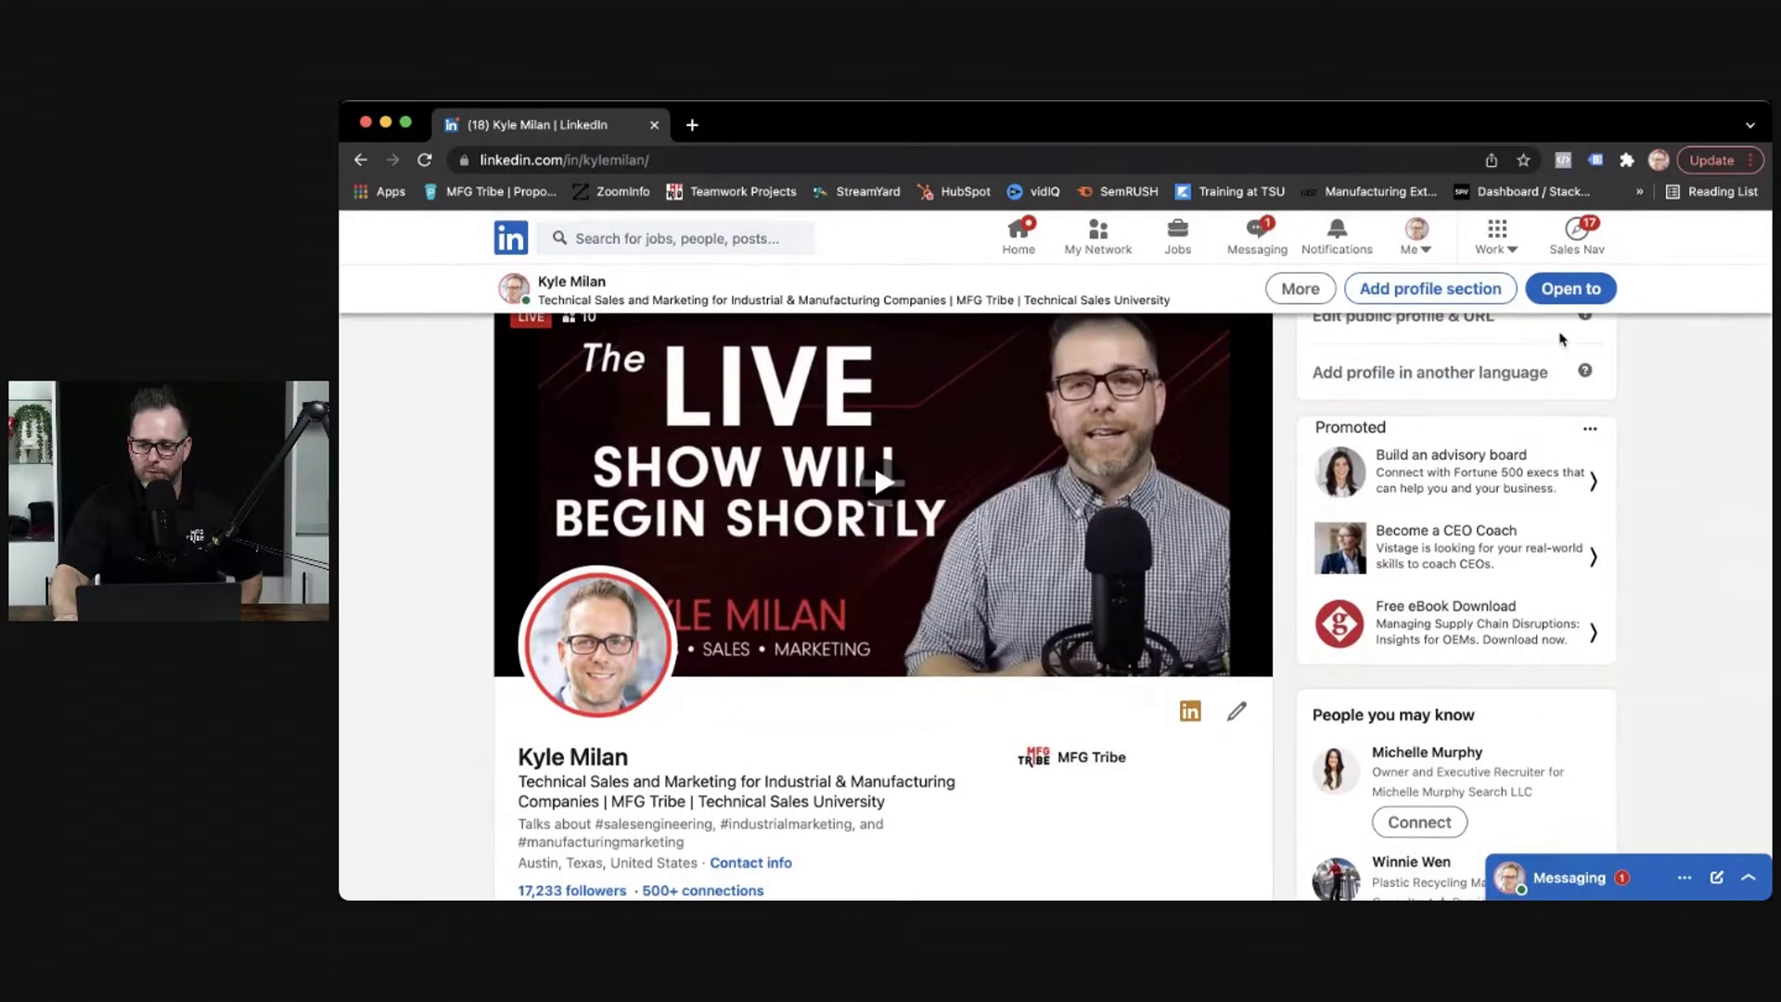
- Open public profile settings and inspect the custom URL, leaving it as kylemilan
{"action": "left_click", "coordinate": [1472, 321]}
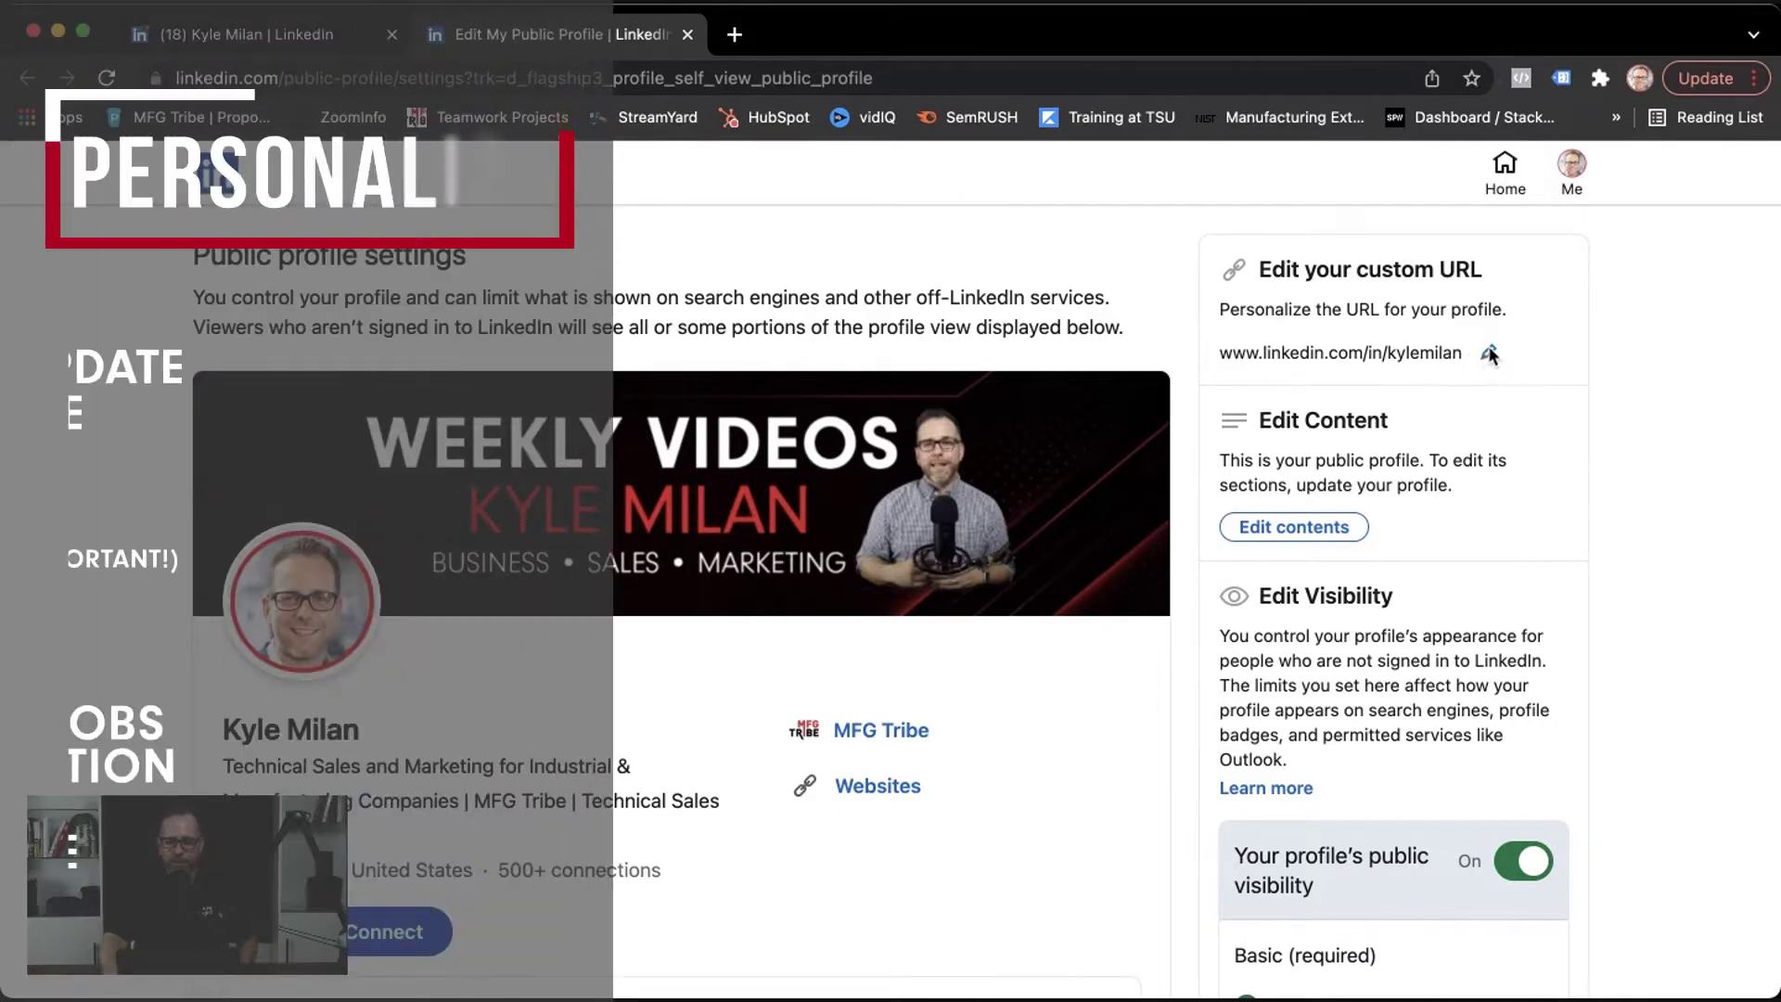
{"action": "left_click", "coordinate": [1489, 355]}
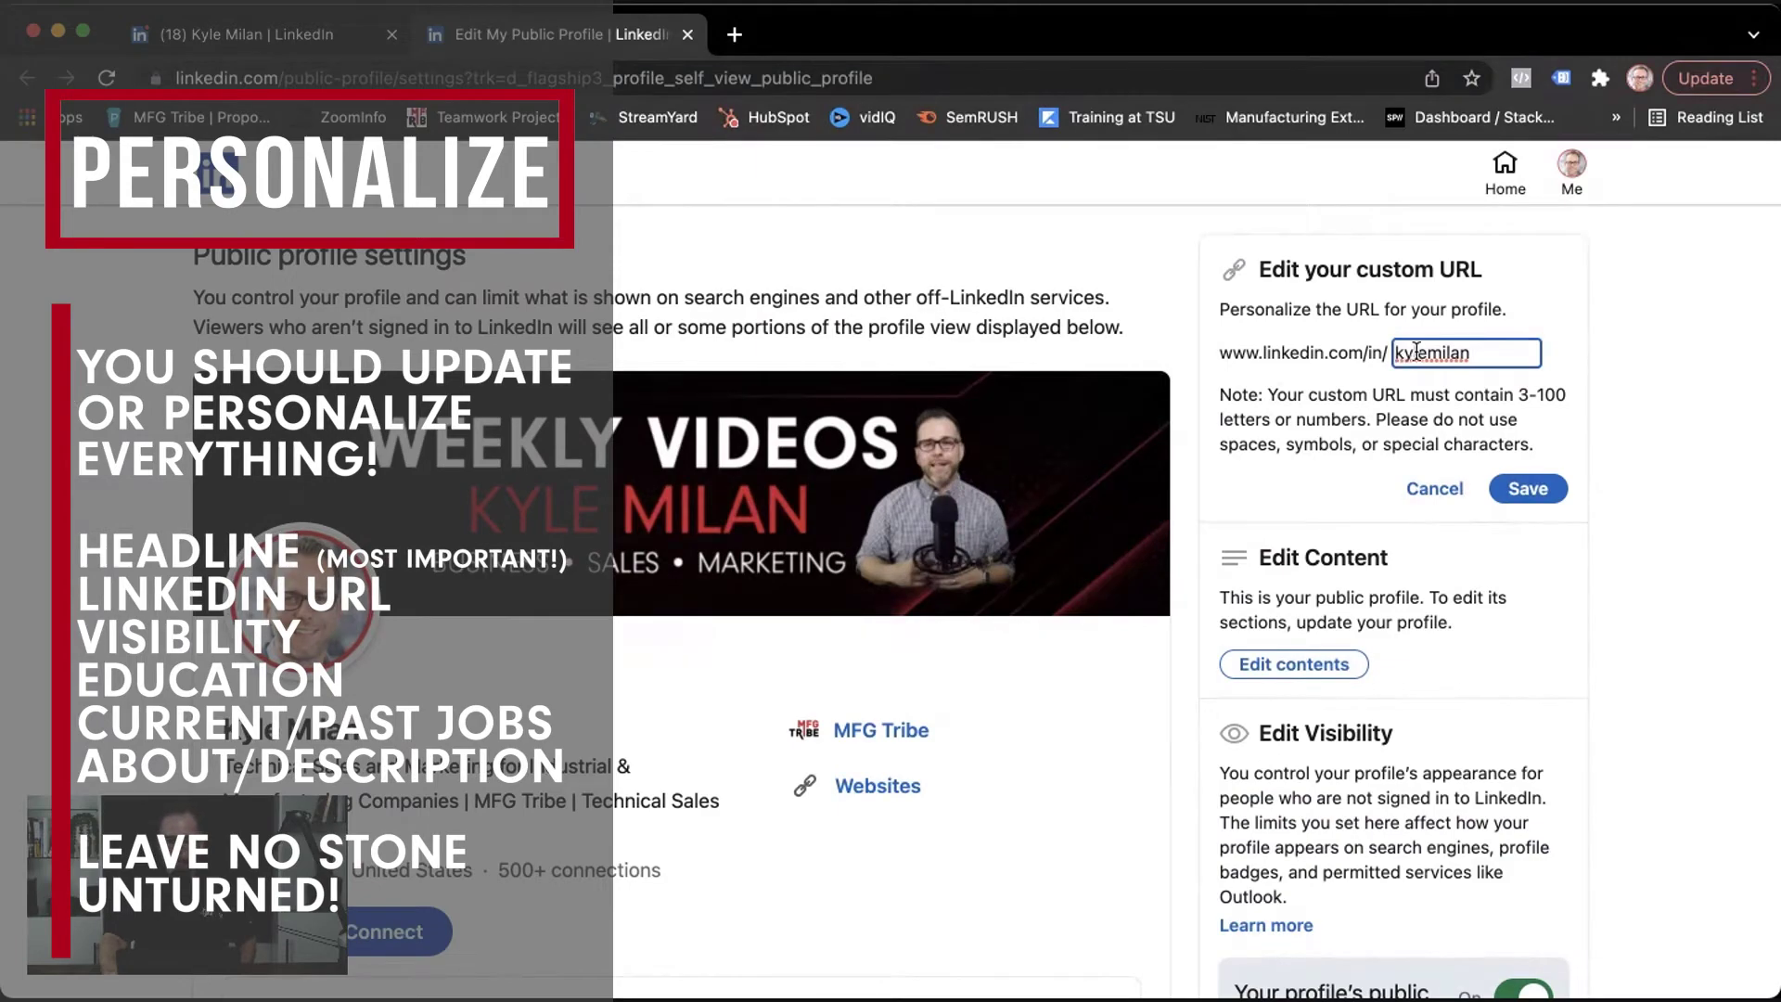
{"action": "left_click", "coordinate": [1436, 489]}
{"action": "scroll", "coordinate": [1310, 470], "scroll_direction": "down", "scroll_amount": 4}
{"action": "scroll", "coordinate": [1311, 469], "scroll_direction": "down", "scroll_amount": 2}
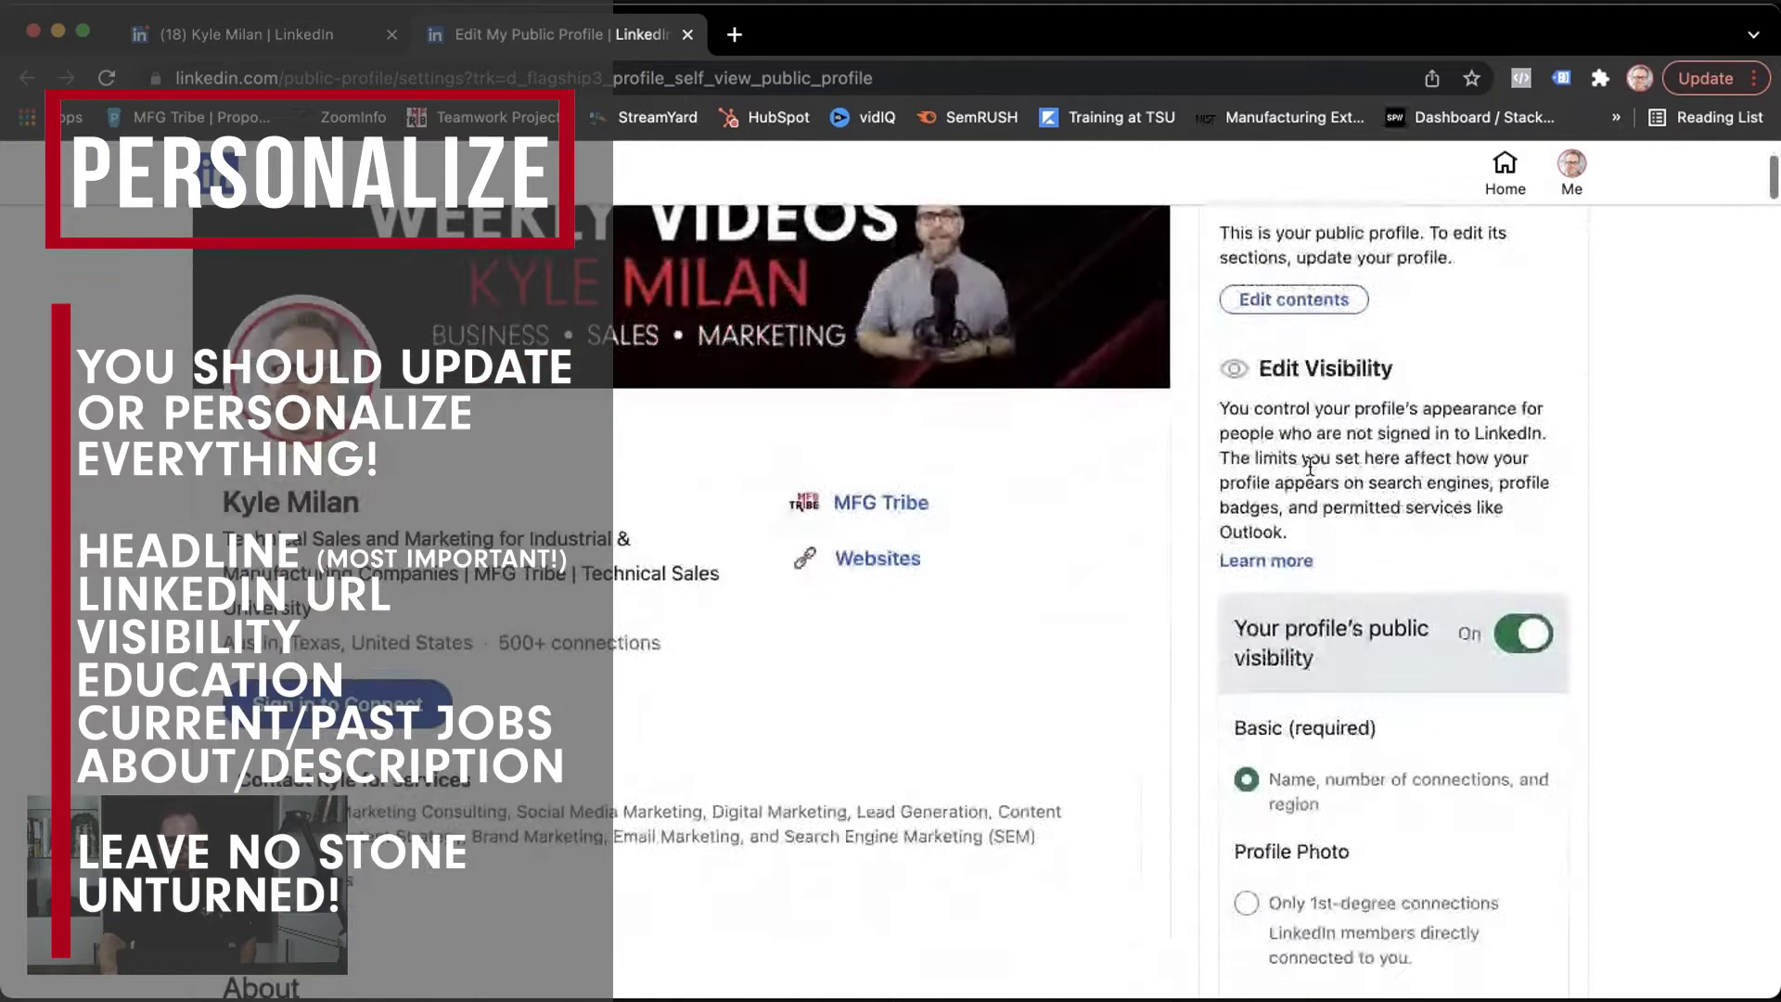
{"action": "scroll", "coordinate": [1363, 436], "scroll_direction": "down", "scroll_amount": 2}
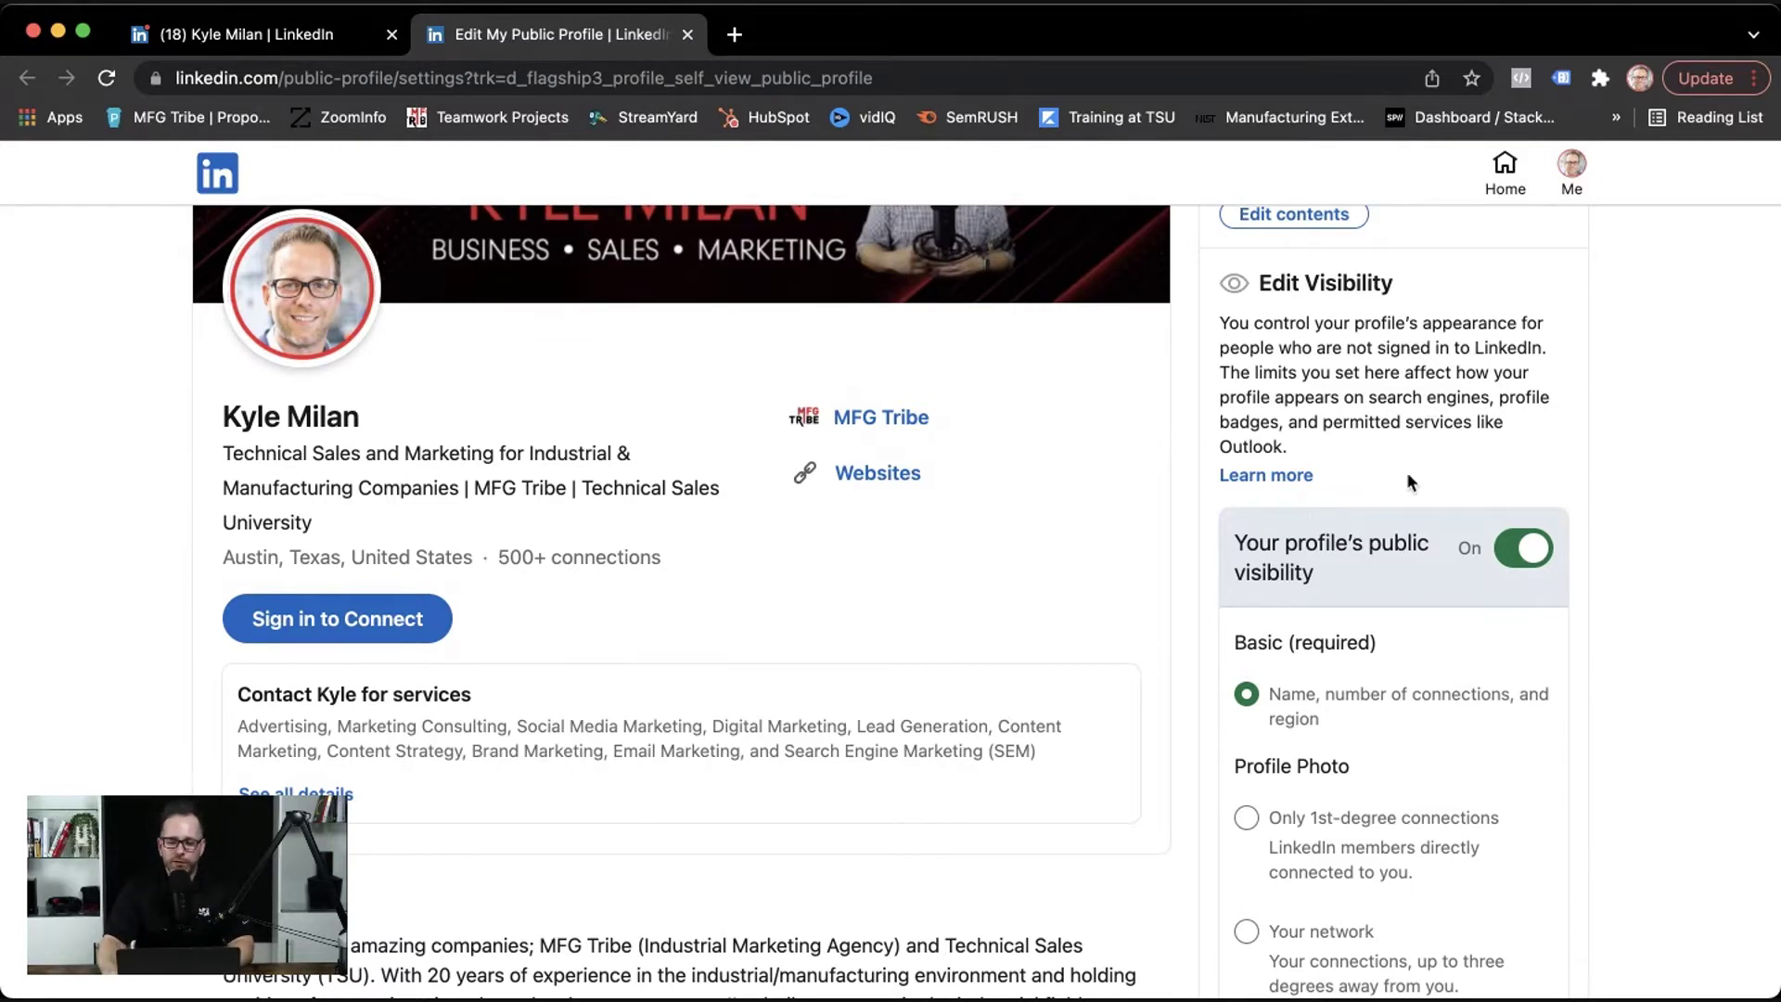
{"action": "scroll", "coordinate": [1407, 471], "scroll_direction": "down", "scroll_amount": 2}
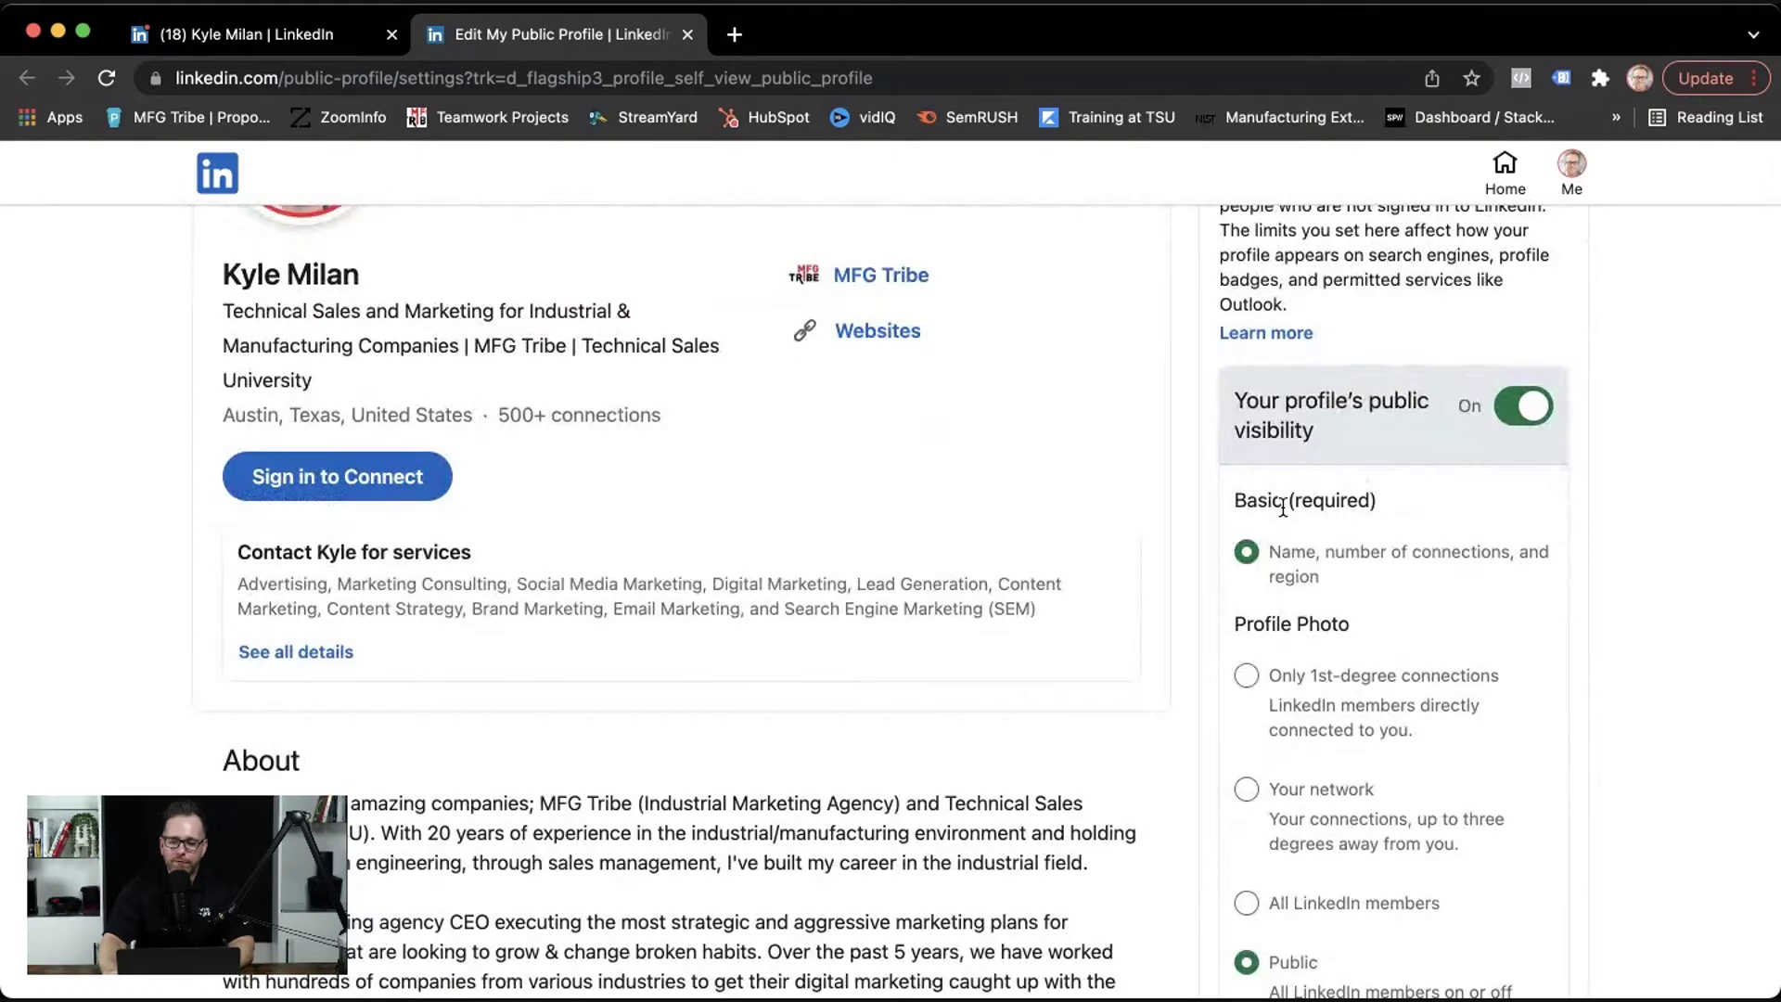
{"action": "scroll", "coordinate": [1283, 509], "scroll_direction": "down", "scroll_amount": 2}
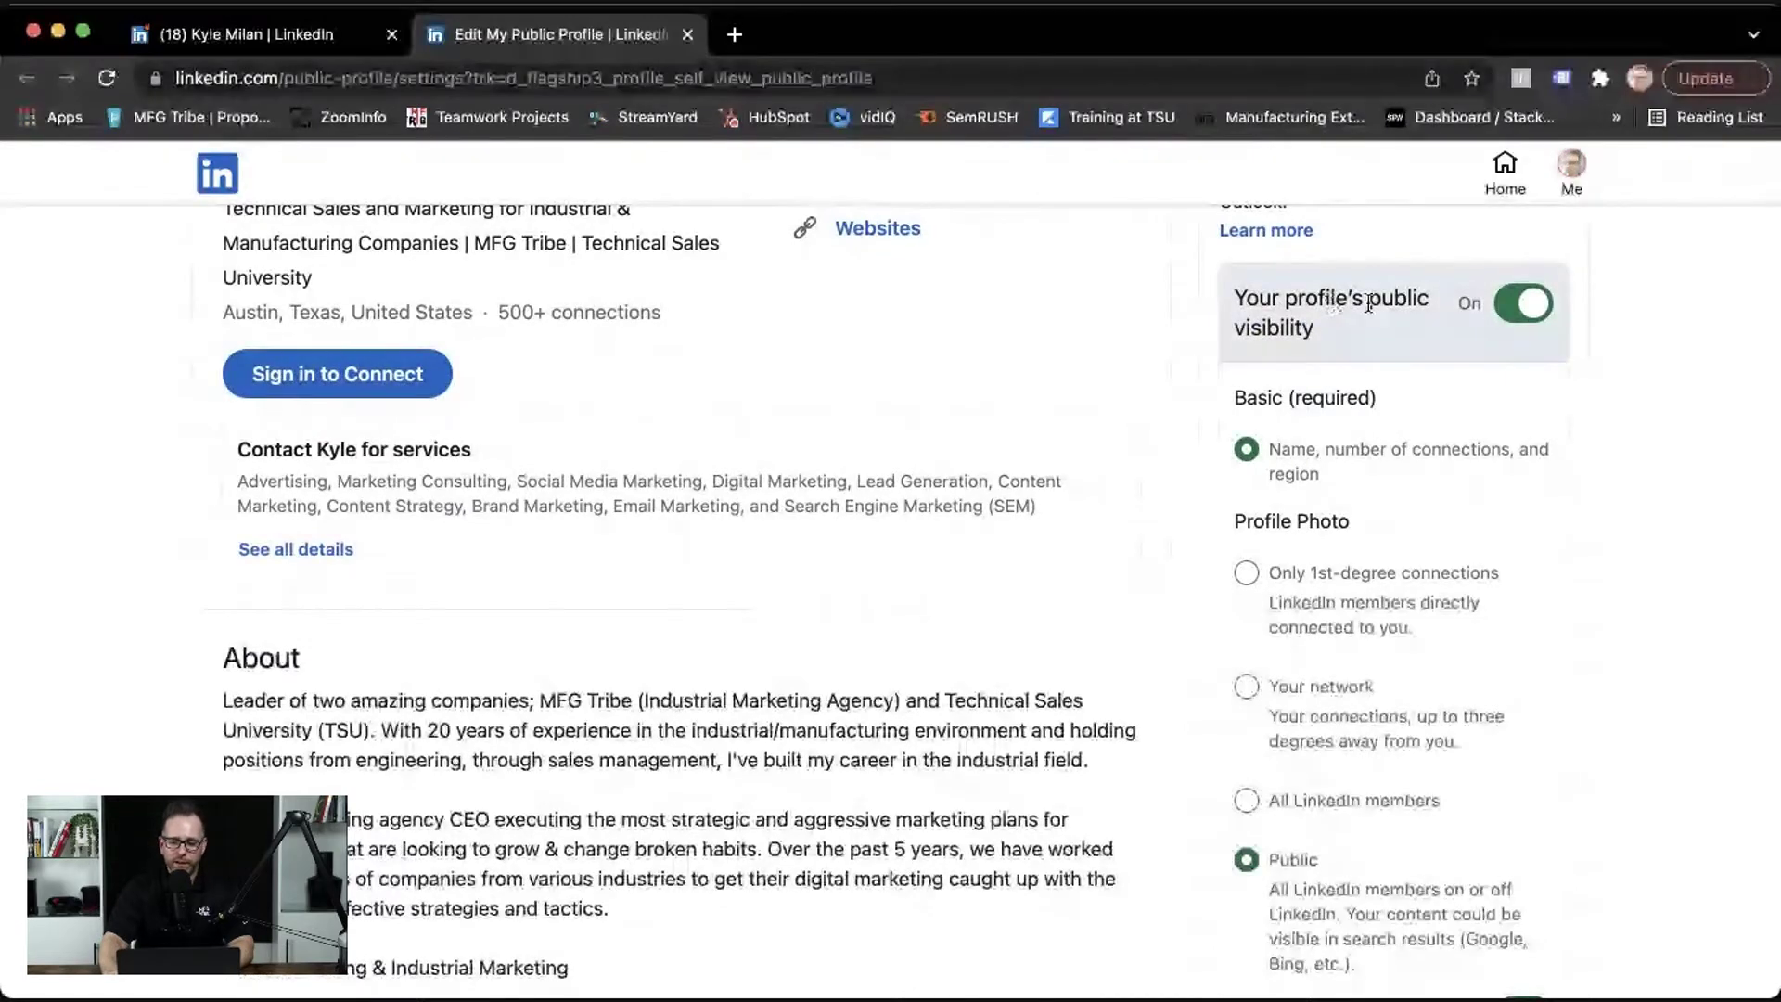
{"action": "scroll", "coordinate": [1289, 407], "scroll_direction": "down", "scroll_amount": 1}
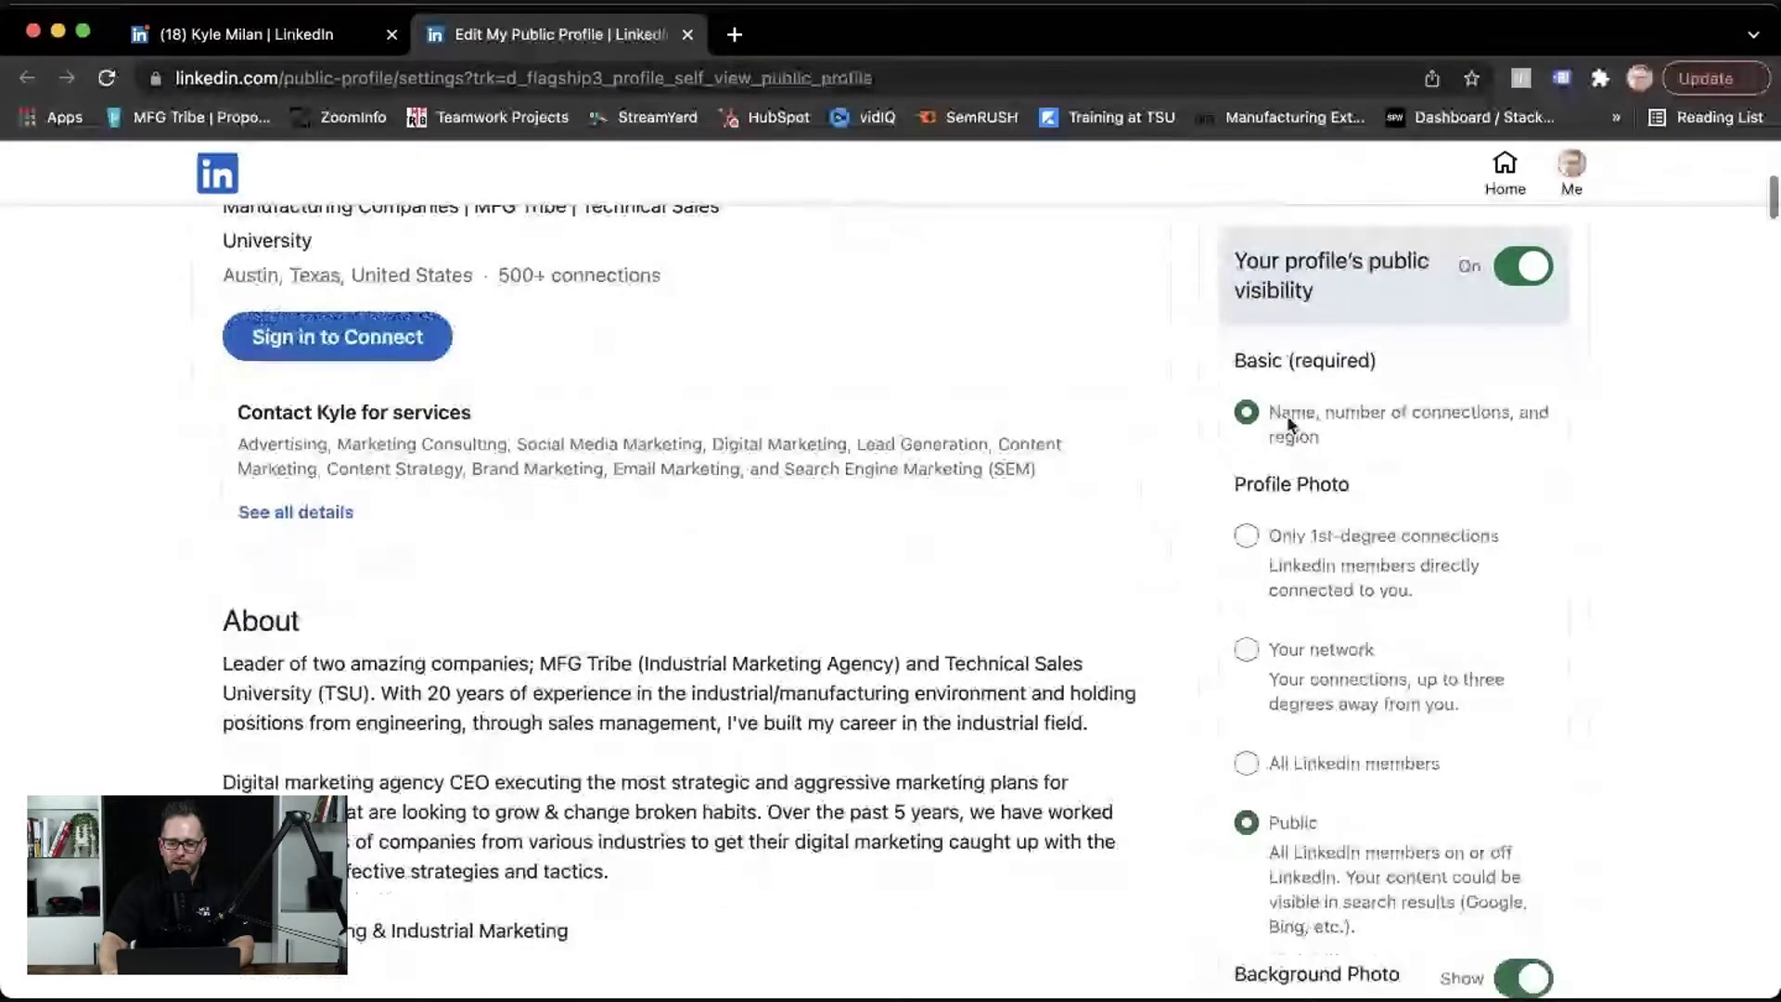
{"action": "scroll", "coordinate": [1290, 422], "scroll_direction": "down", "scroll_amount": 4}
{"action": "scroll", "coordinate": [1276, 559], "scroll_direction": "down", "scroll_amount": 2}
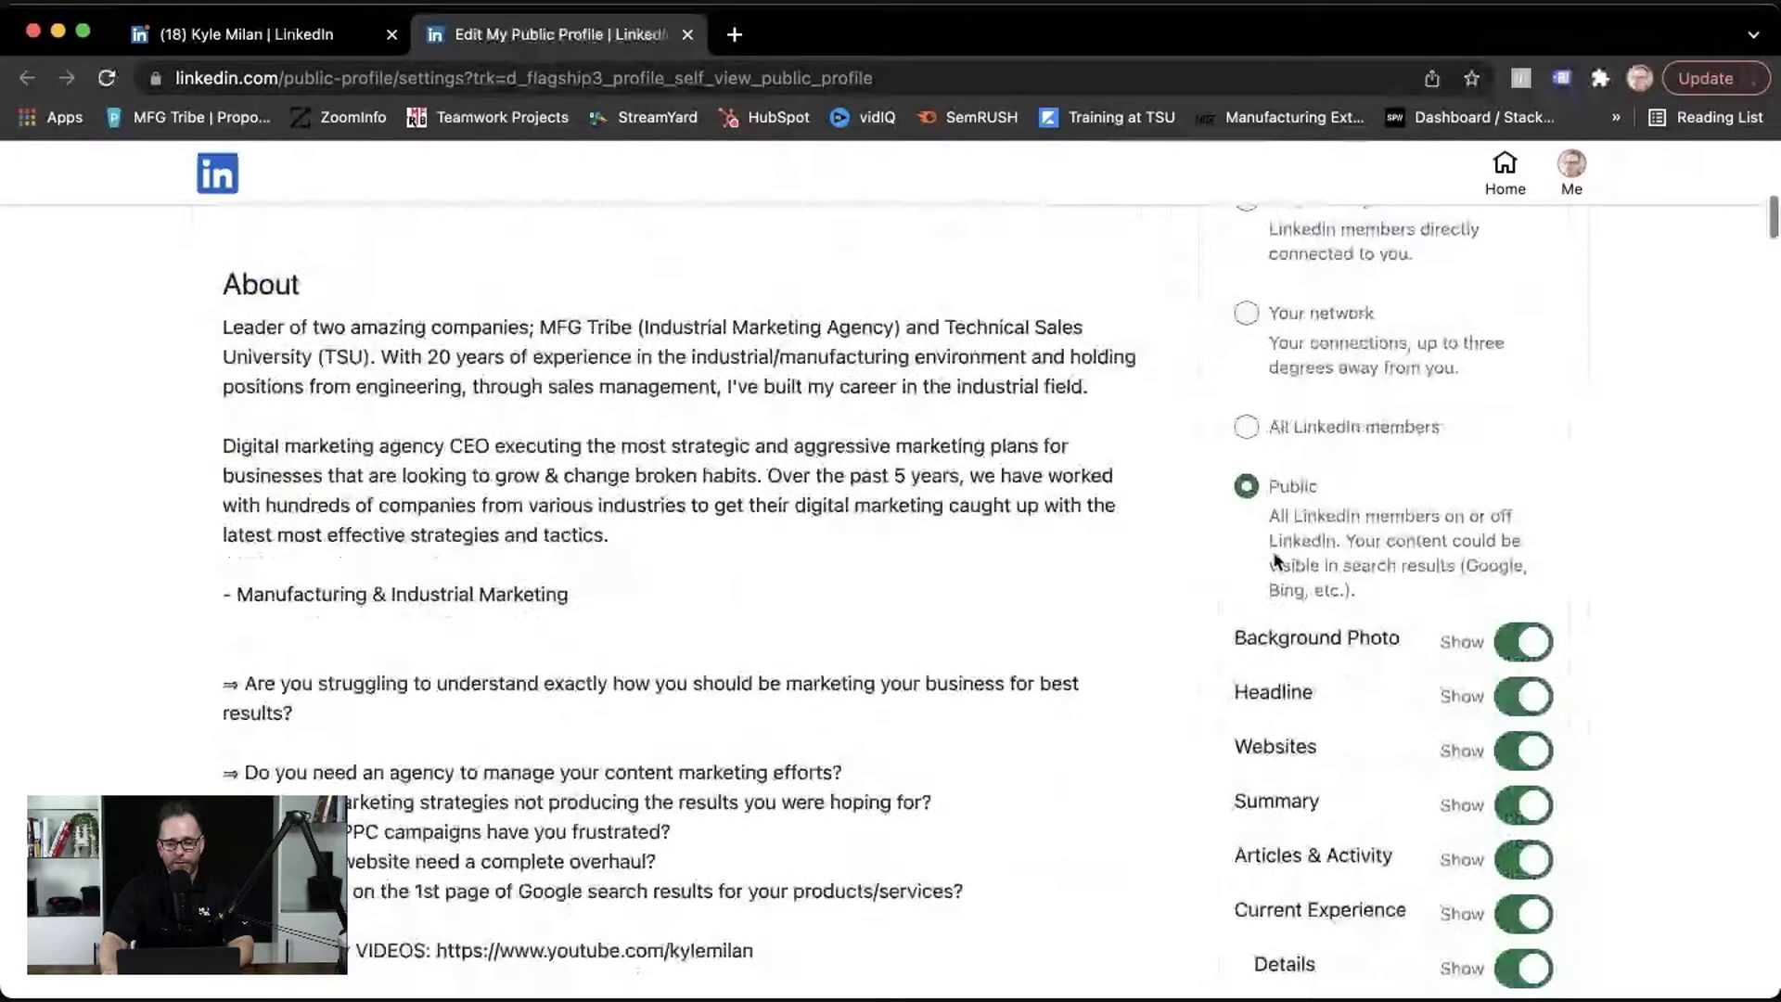
{"action": "scroll", "coordinate": [1461, 639], "scroll_direction": "down", "scroll_amount": 2}
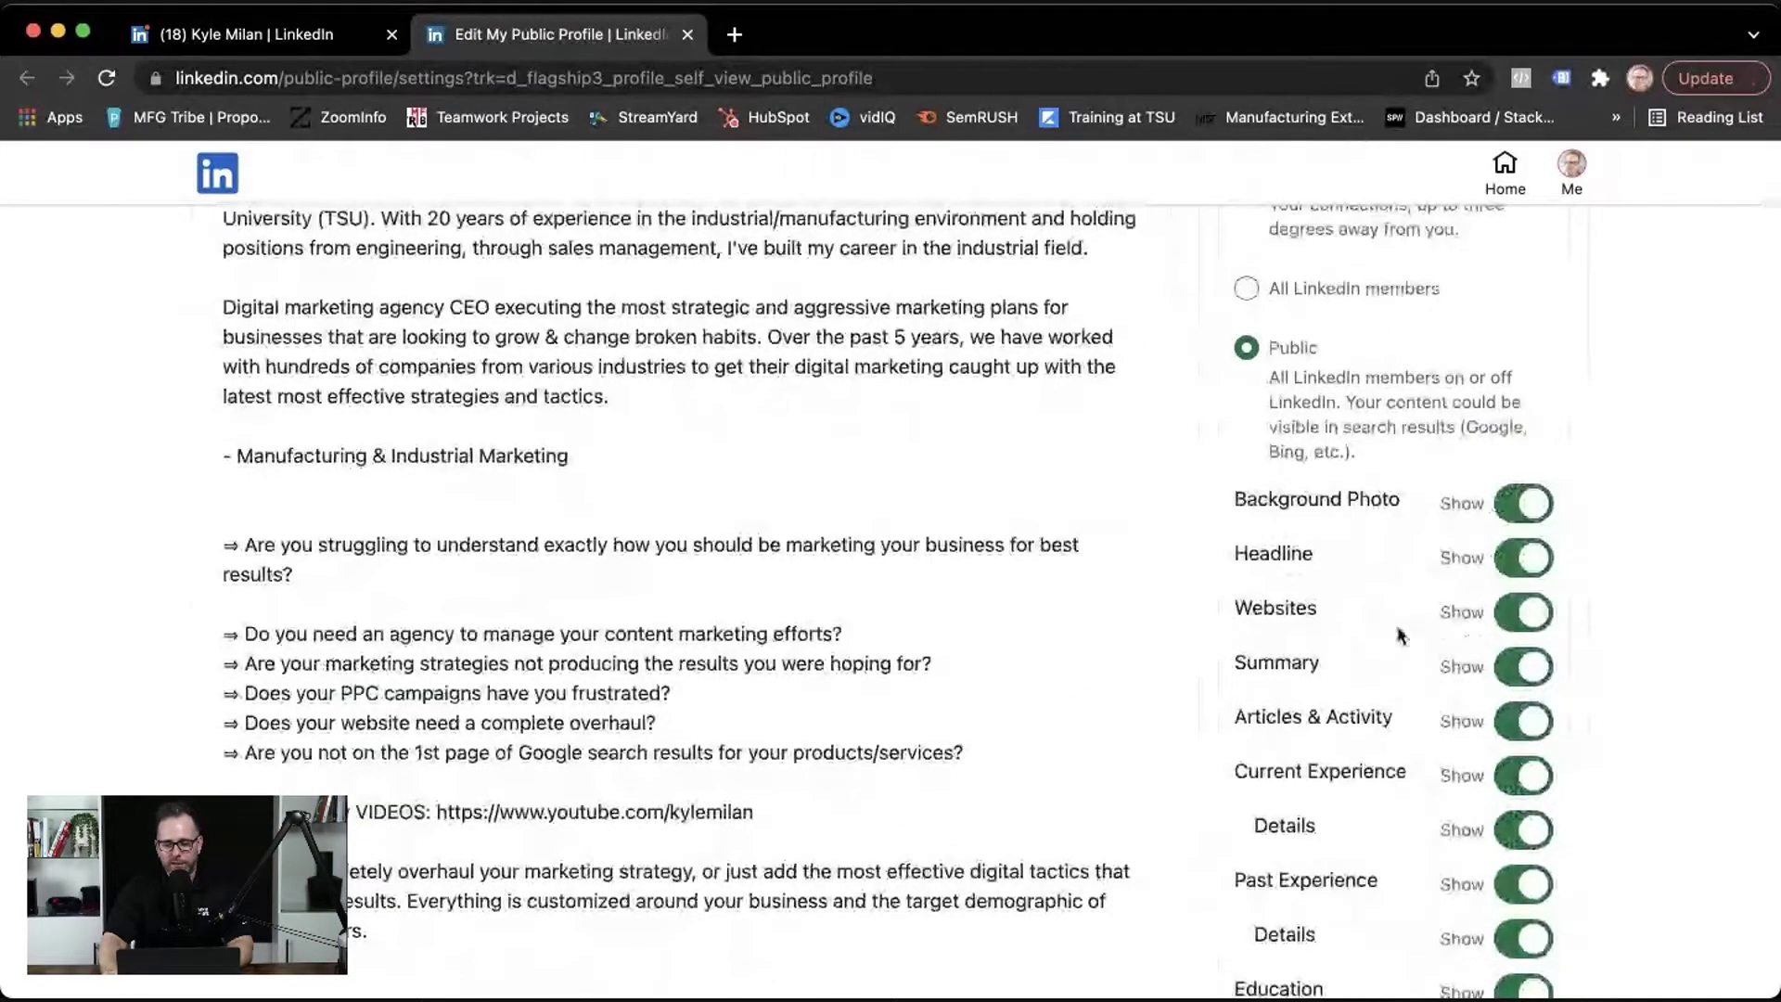
{"action": "scroll", "coordinate": [1390, 660], "scroll_direction": "down", "scroll_amount": 1}
{"action": "scroll", "coordinate": [1389, 661], "scroll_direction": "down", "scroll_amount": 4}
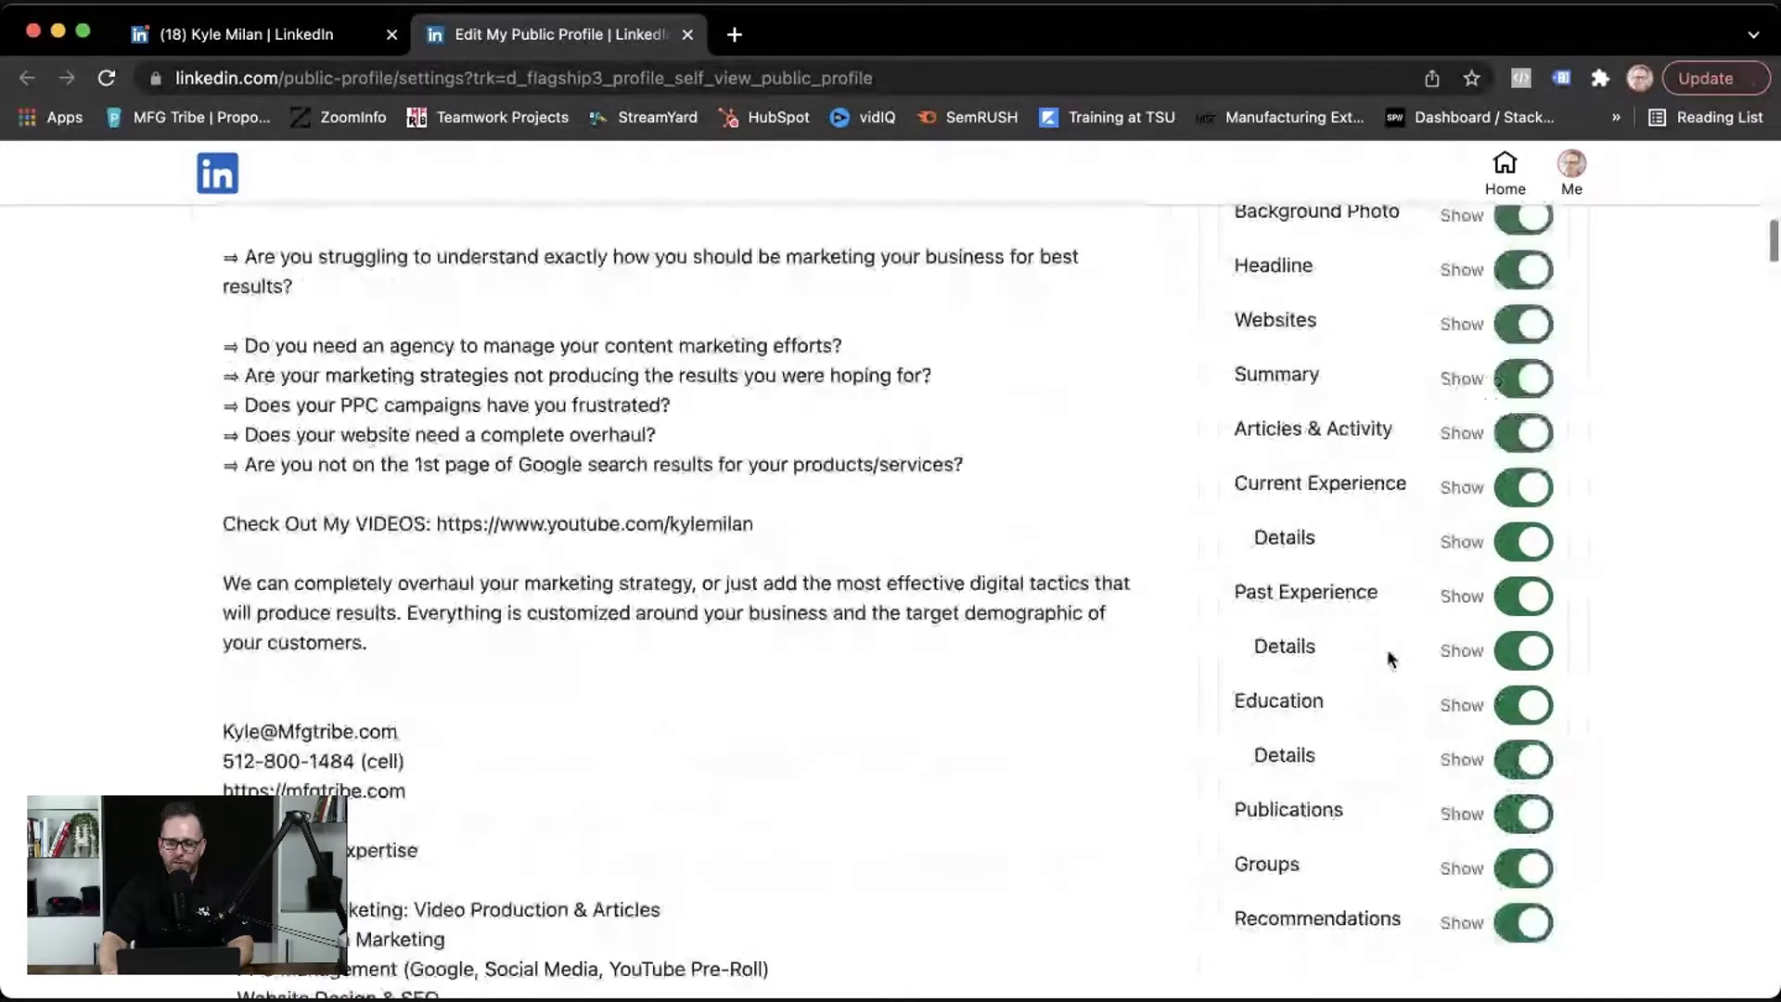
{"action": "scroll", "coordinate": [1389, 659], "scroll_direction": "down", "scroll_amount": 1}
{"action": "scroll", "coordinate": [1347, 588], "scroll_direction": "down", "scroll_amount": 3}
{"action": "scroll", "coordinate": [1340, 646], "scroll_direction": "down", "scroll_amount": 2}
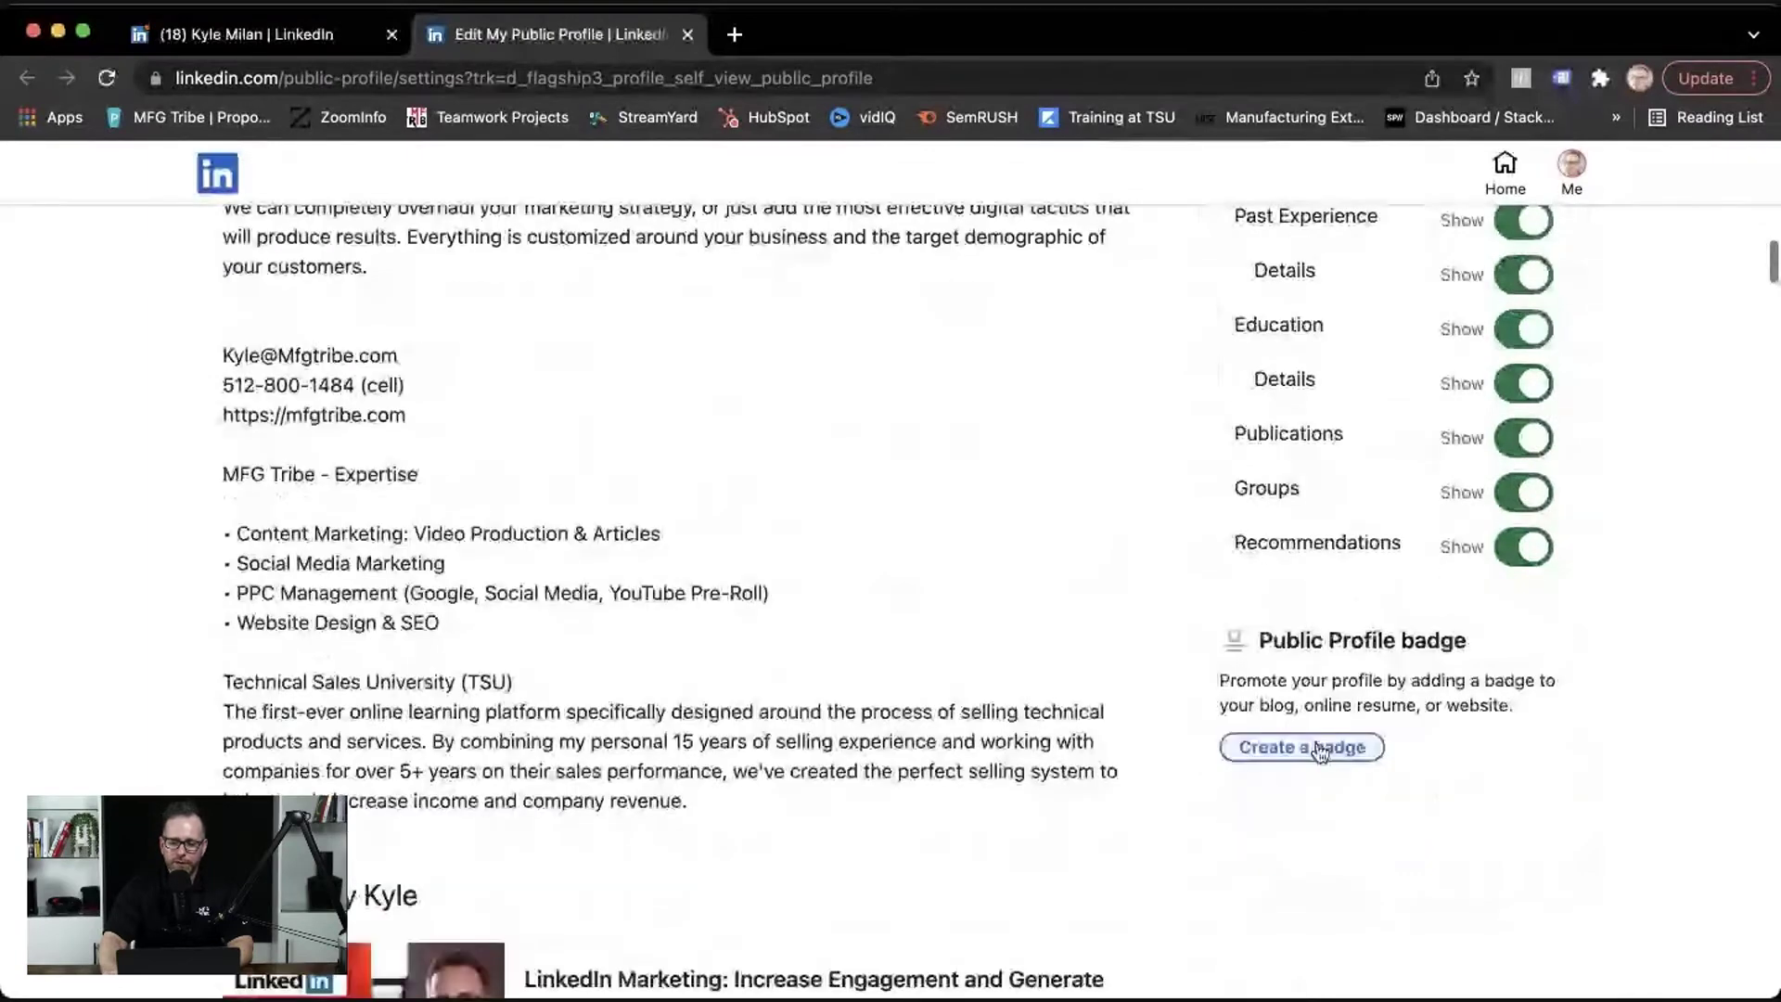
{"action": "scroll", "coordinate": [1343, 652], "scroll_direction": "up", "scroll_amount": 2}
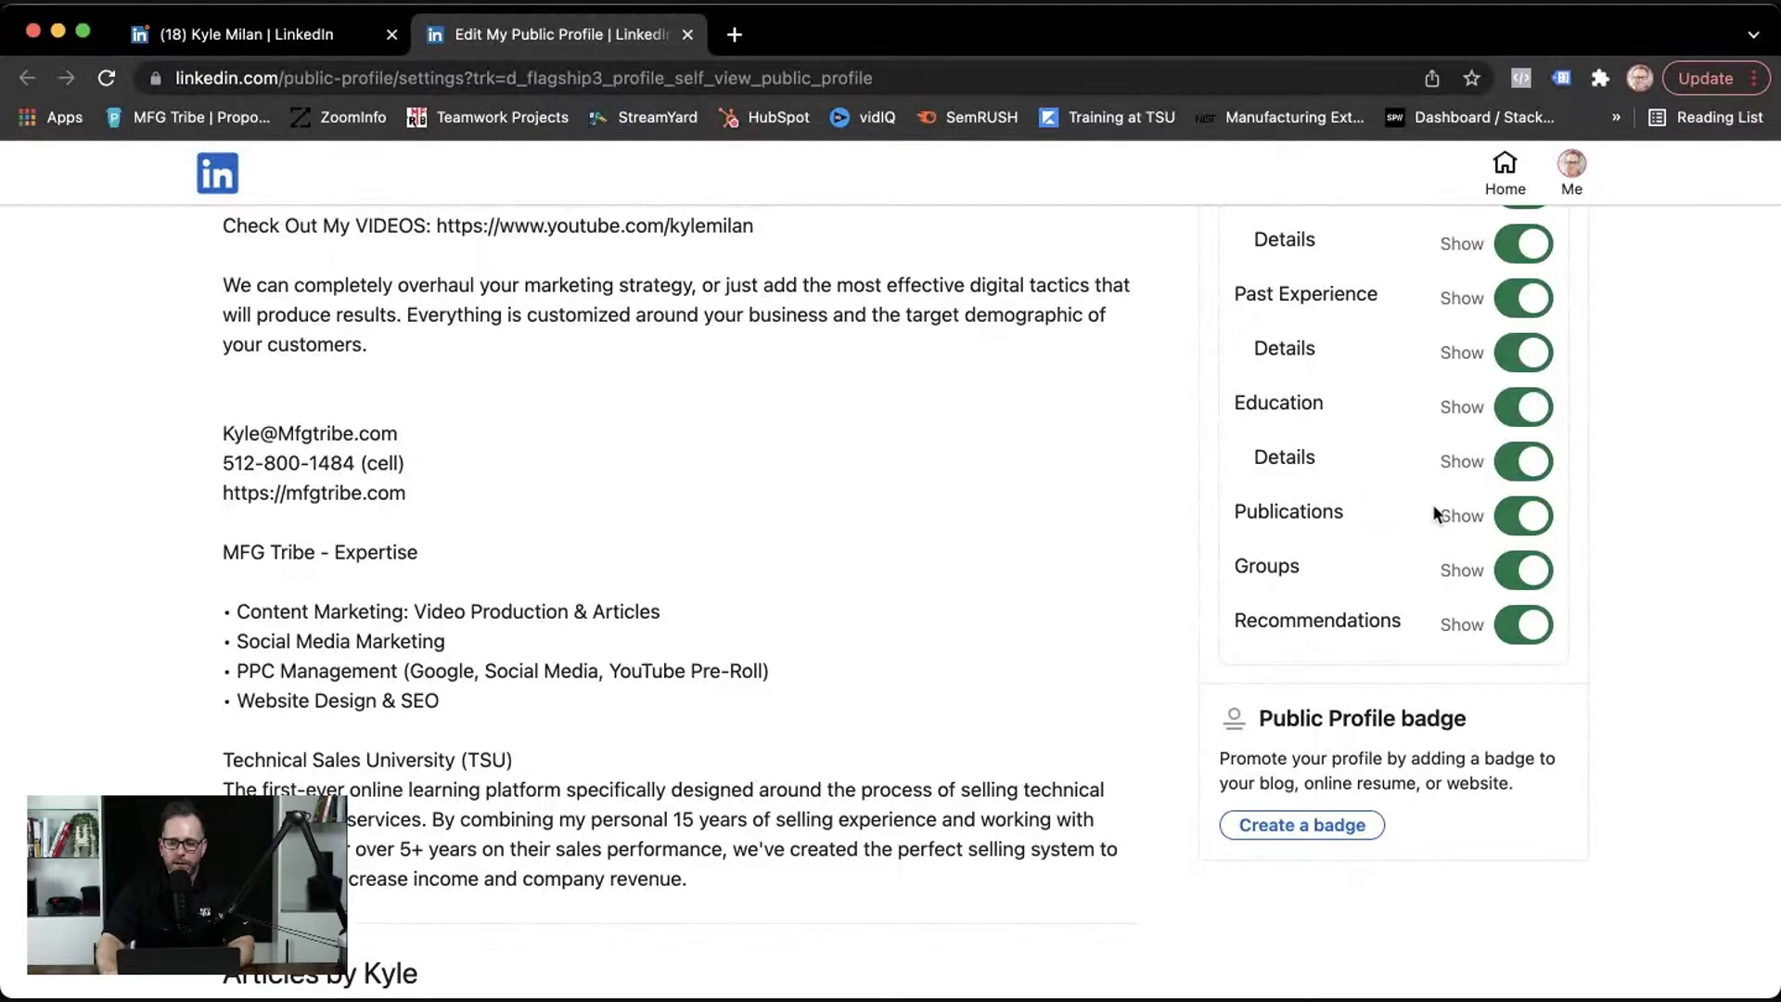
{"action": "scroll", "coordinate": [1421, 510], "scroll_direction": "up", "scroll_amount": 5}
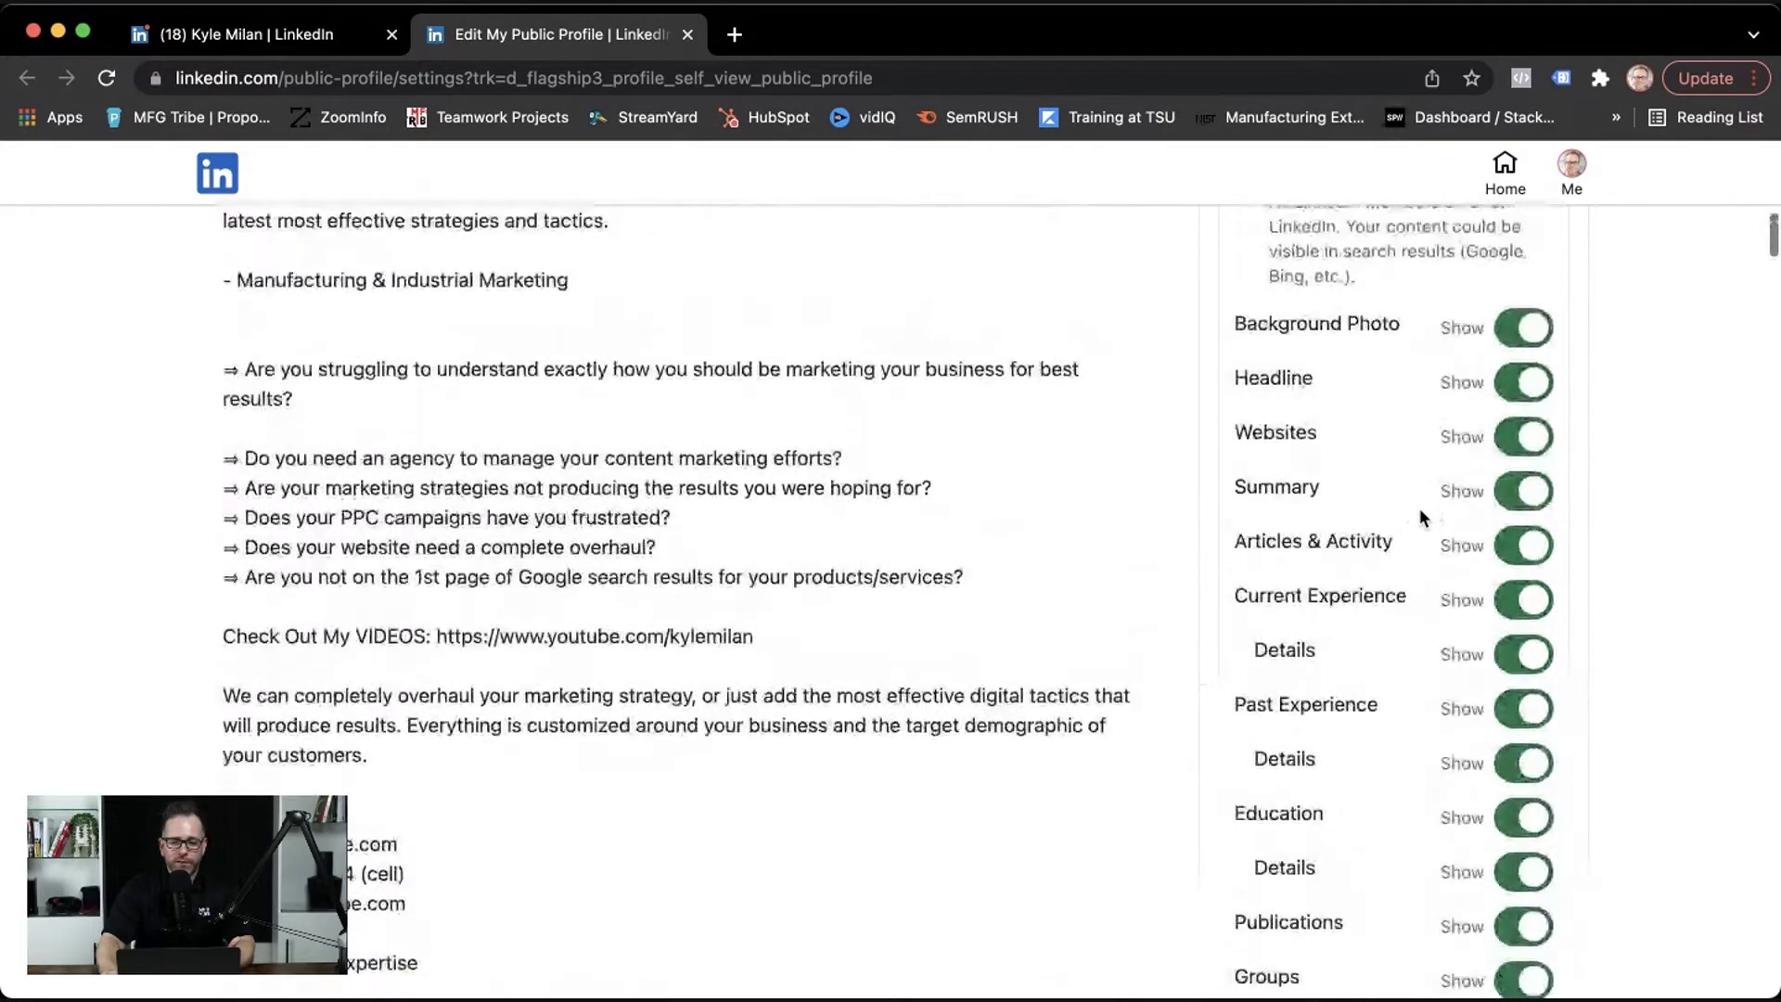
{"action": "scroll", "coordinate": [1419, 510], "scroll_direction": "up", "scroll_amount": 2}
{"action": "scroll", "coordinate": [1420, 507], "scroll_direction": "up", "scroll_amount": 2}
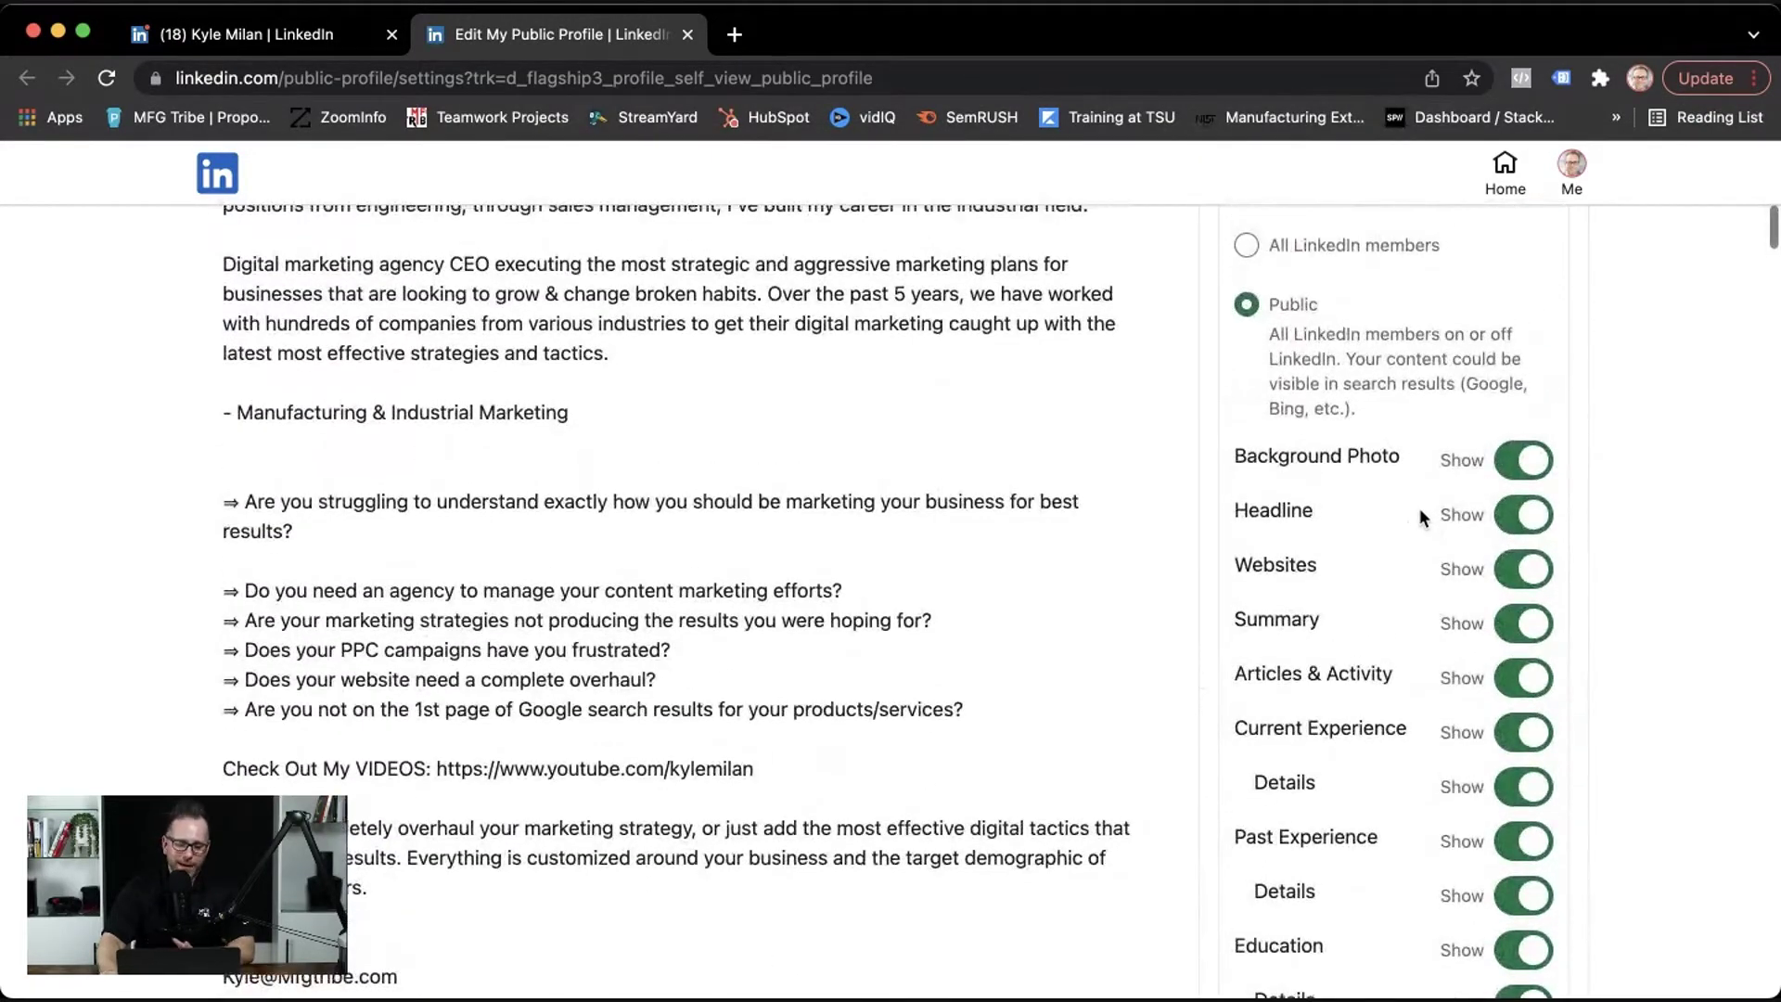
{"action": "scroll", "coordinate": [1419, 508], "scroll_direction": "up", "scroll_amount": 2}
{"action": "scroll", "coordinate": [1419, 508], "scroll_direction": "up", "scroll_amount": 1}
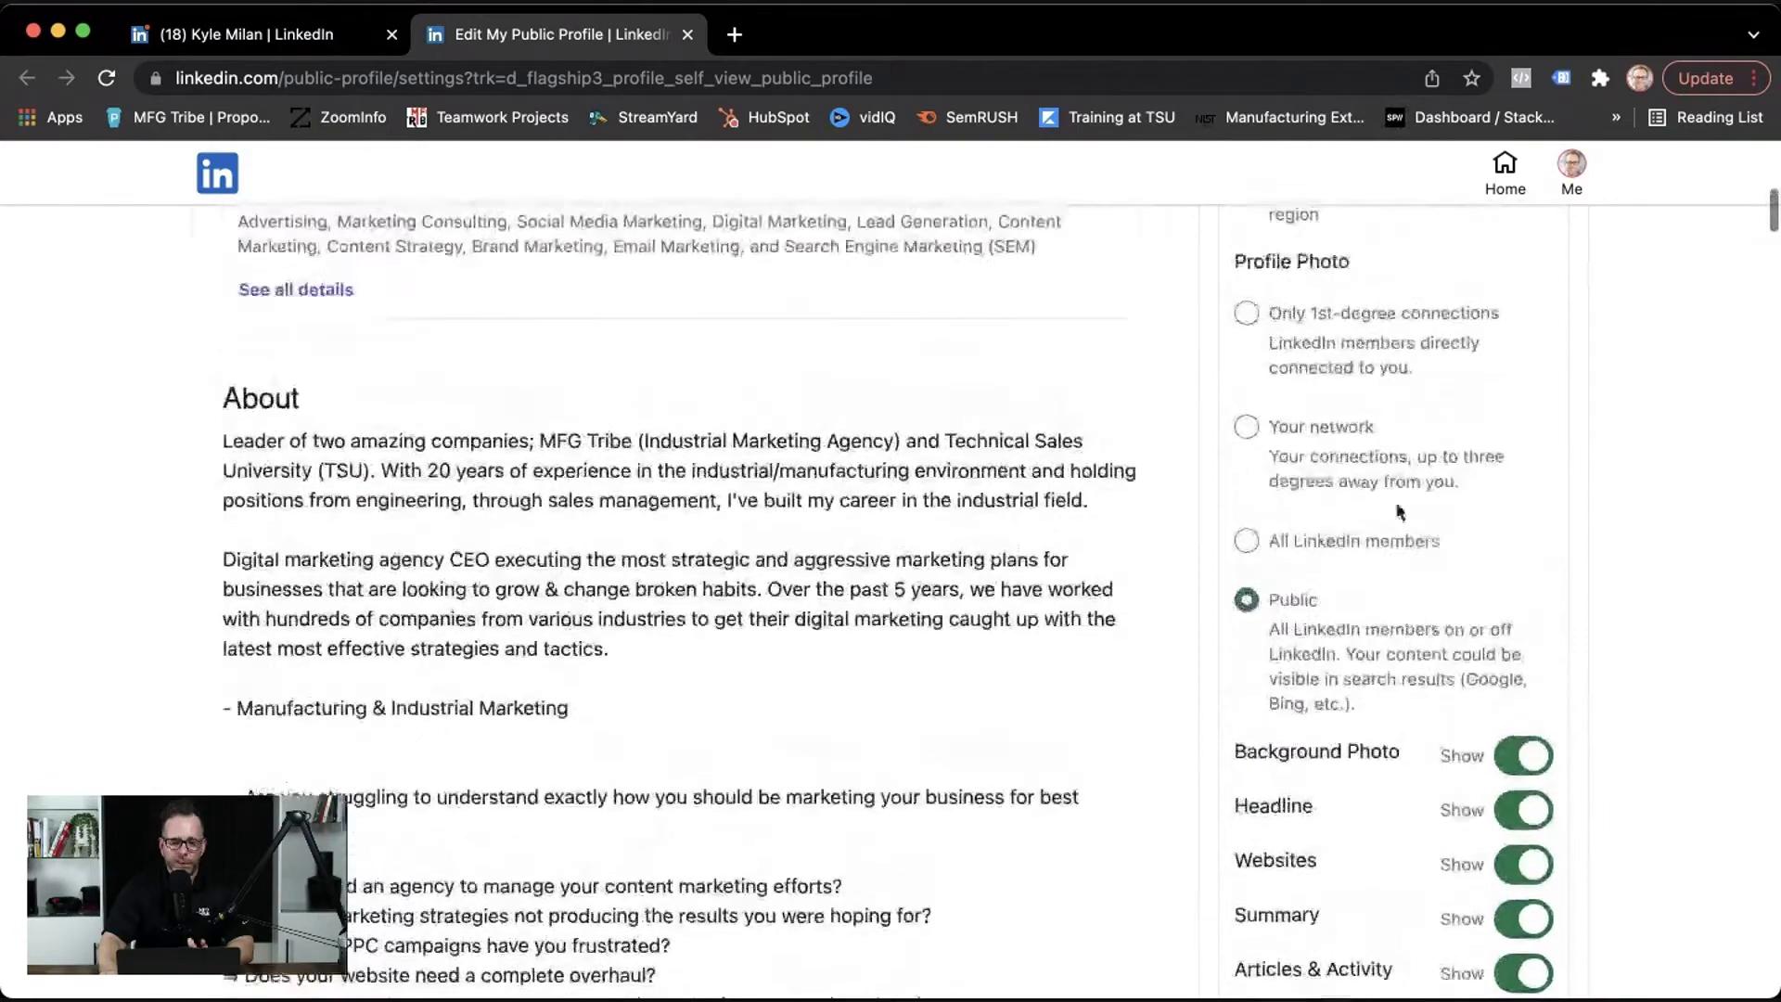
- Close the Edit My Public Profile tab with every section left publicly visible
{"action": "left_click", "coordinate": [688, 33]}
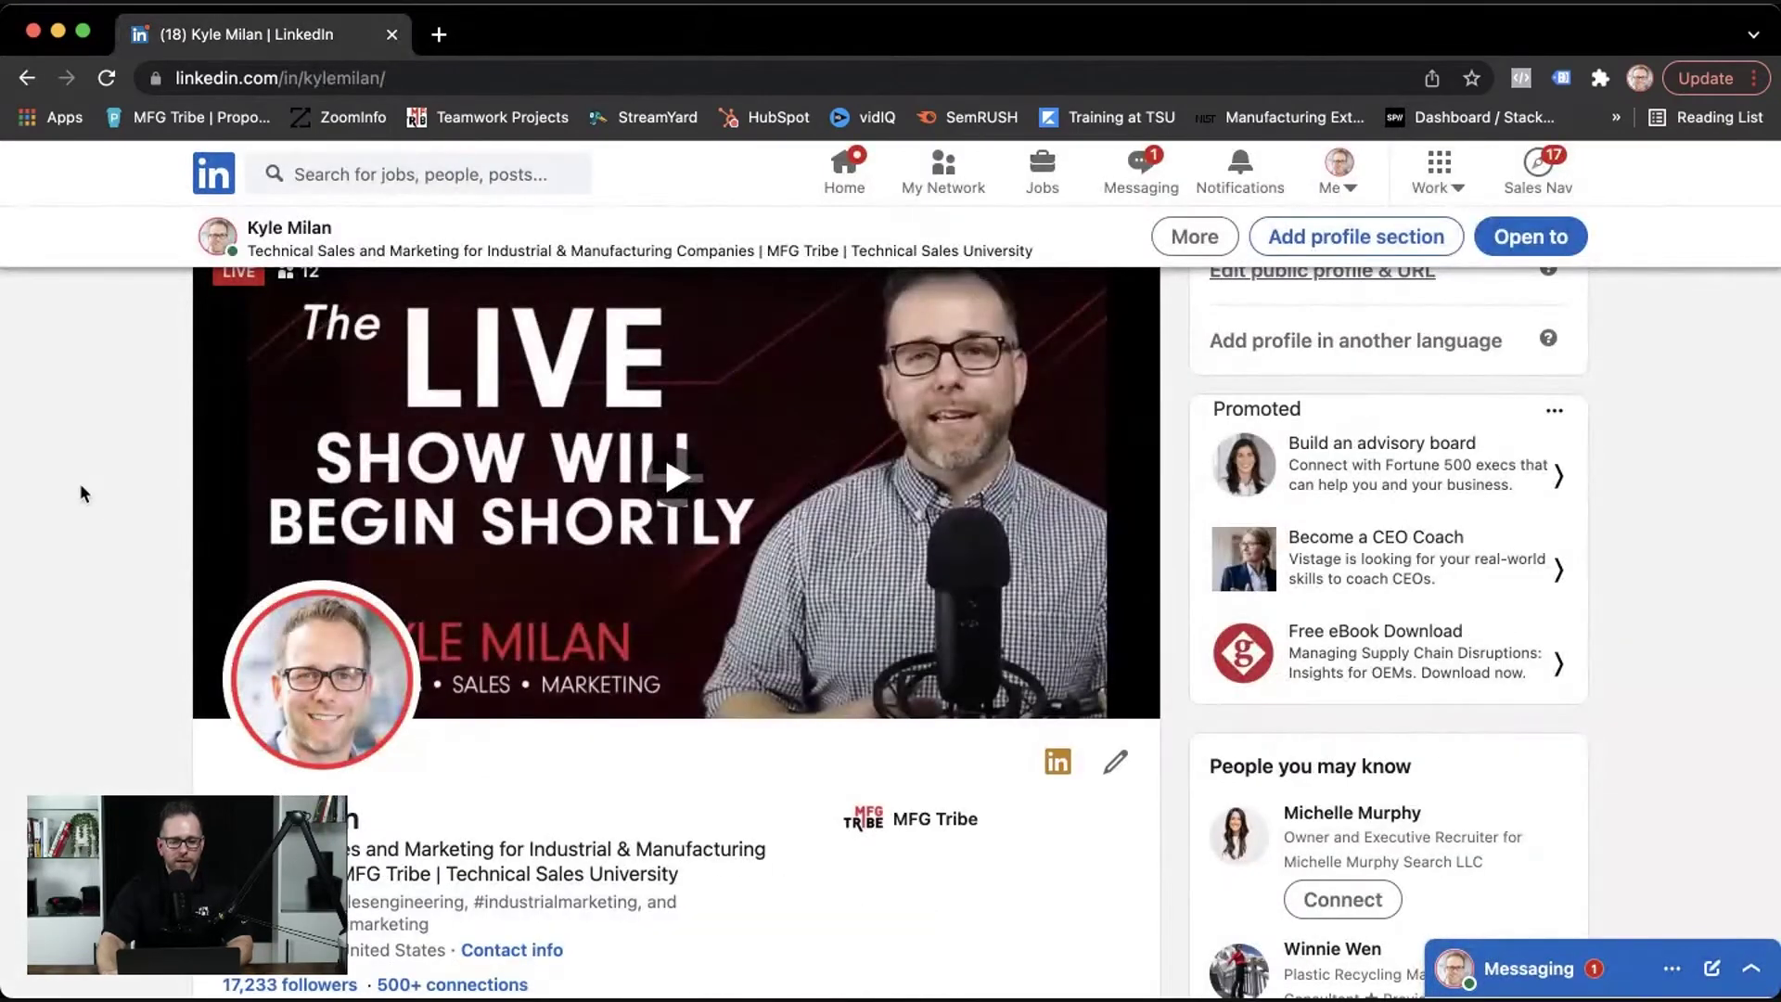
{"action": "scroll", "coordinate": [118, 483], "scroll_direction": "down", "scroll_amount": 3}
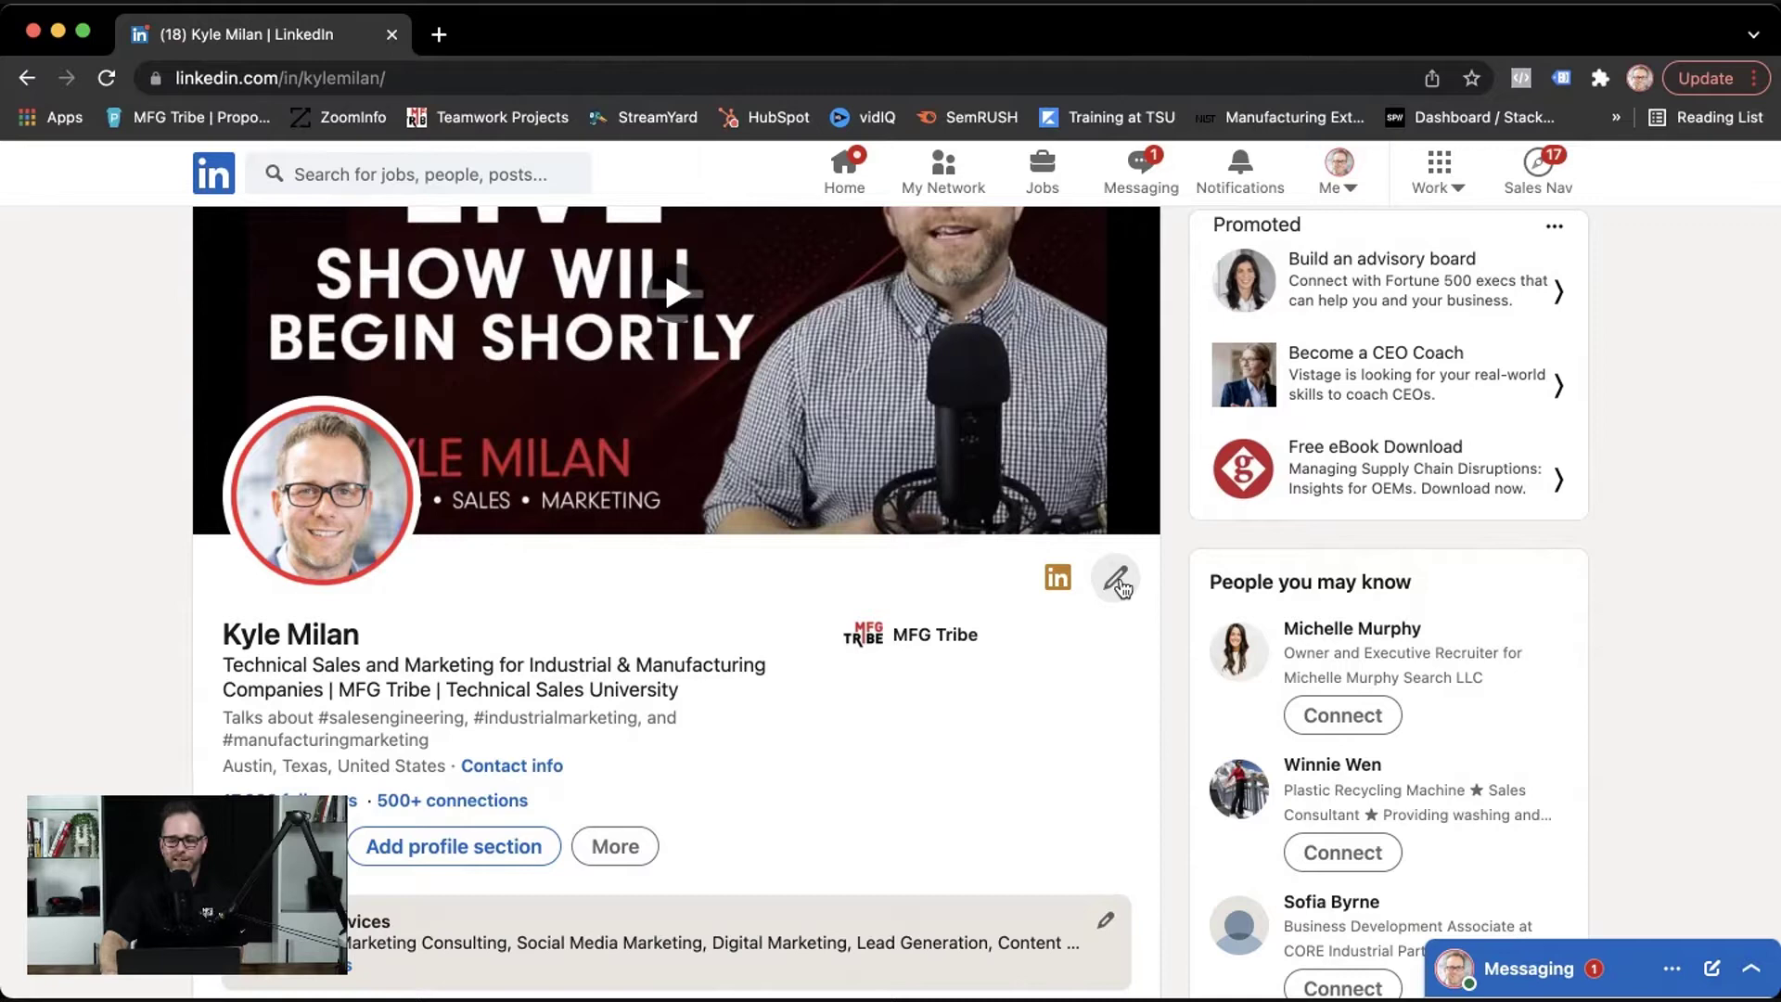
- Open Edit intro, review its fields, and place the cursor in the Headline
{"action": "left_click", "coordinate": [1117, 580]}
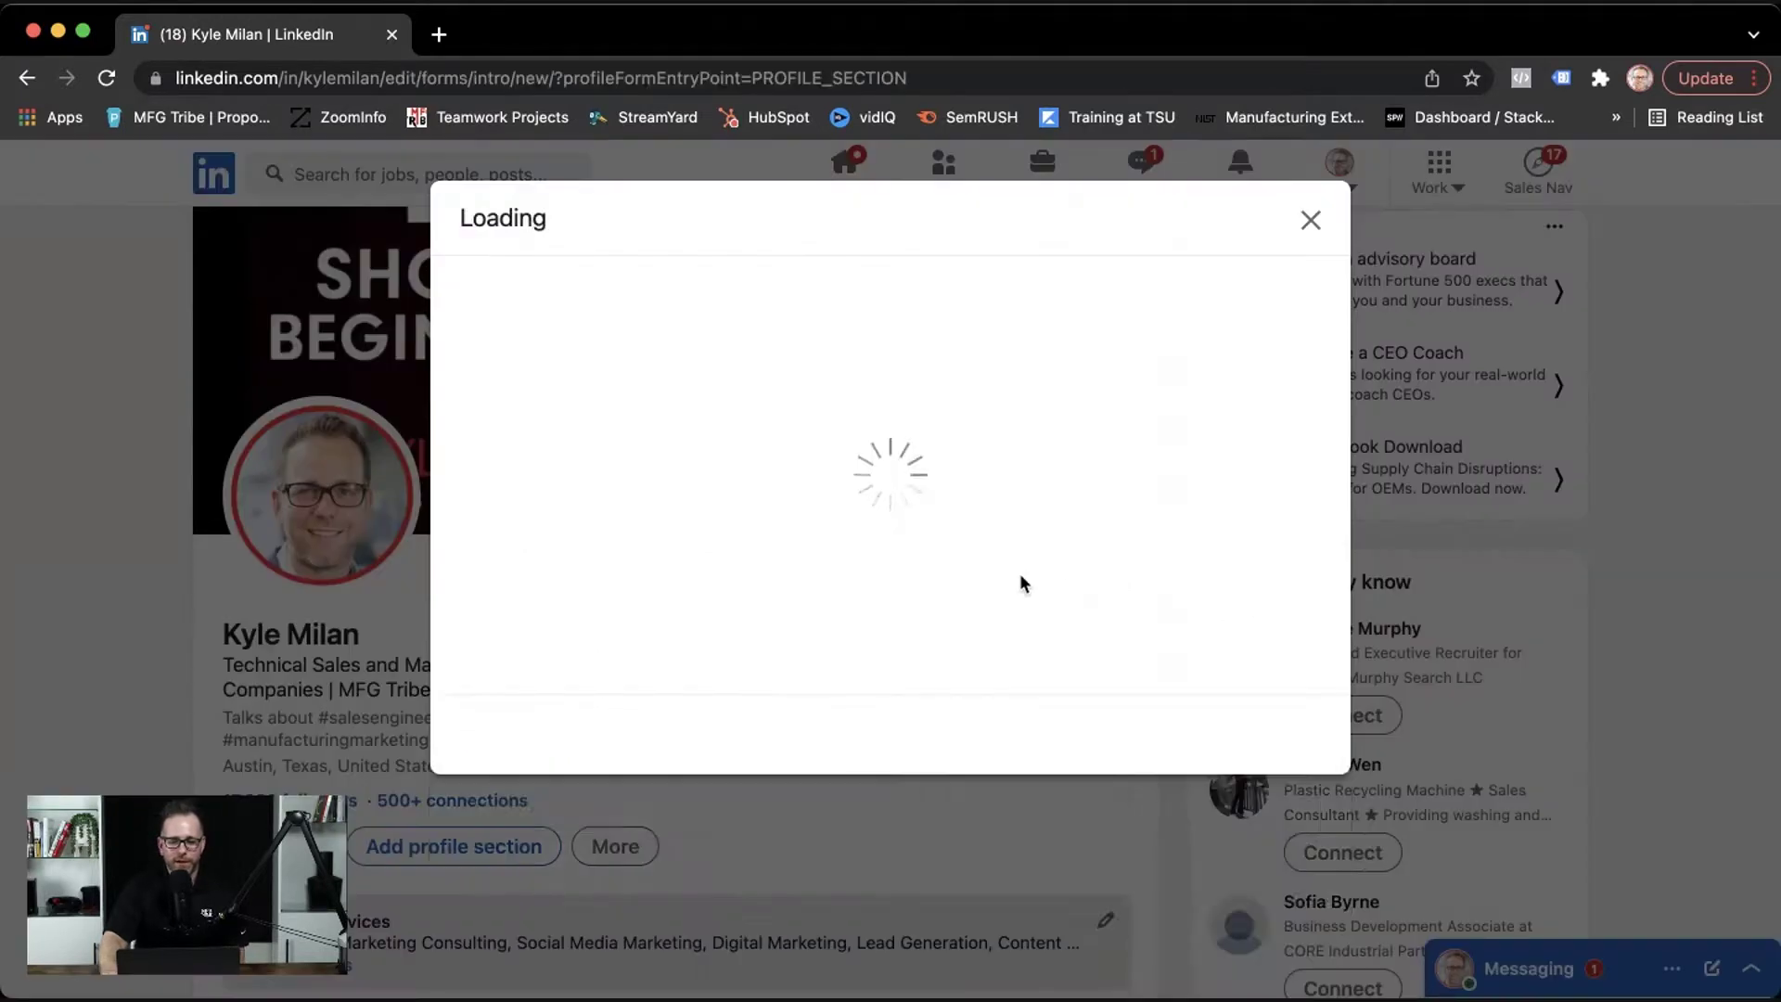
{"action": "left_click", "coordinate": [512, 453]}
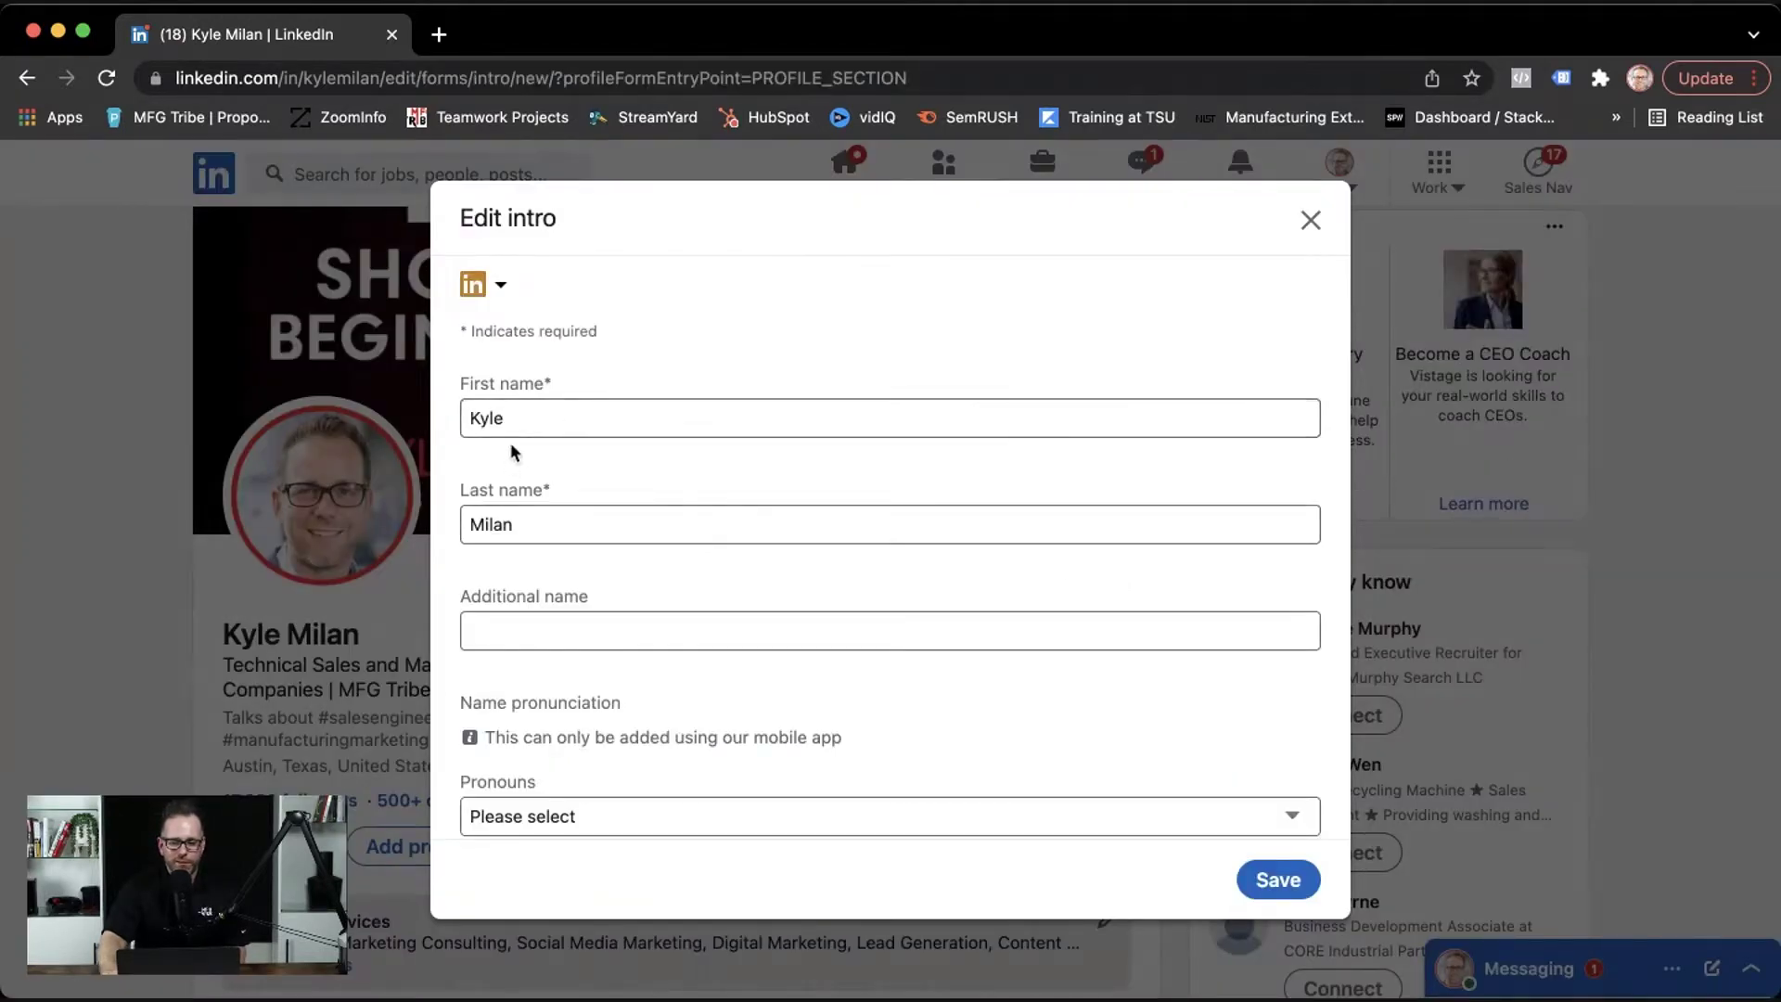
{"action": "scroll", "coordinate": [581, 415], "scroll_direction": "down", "scroll_amount": 3}
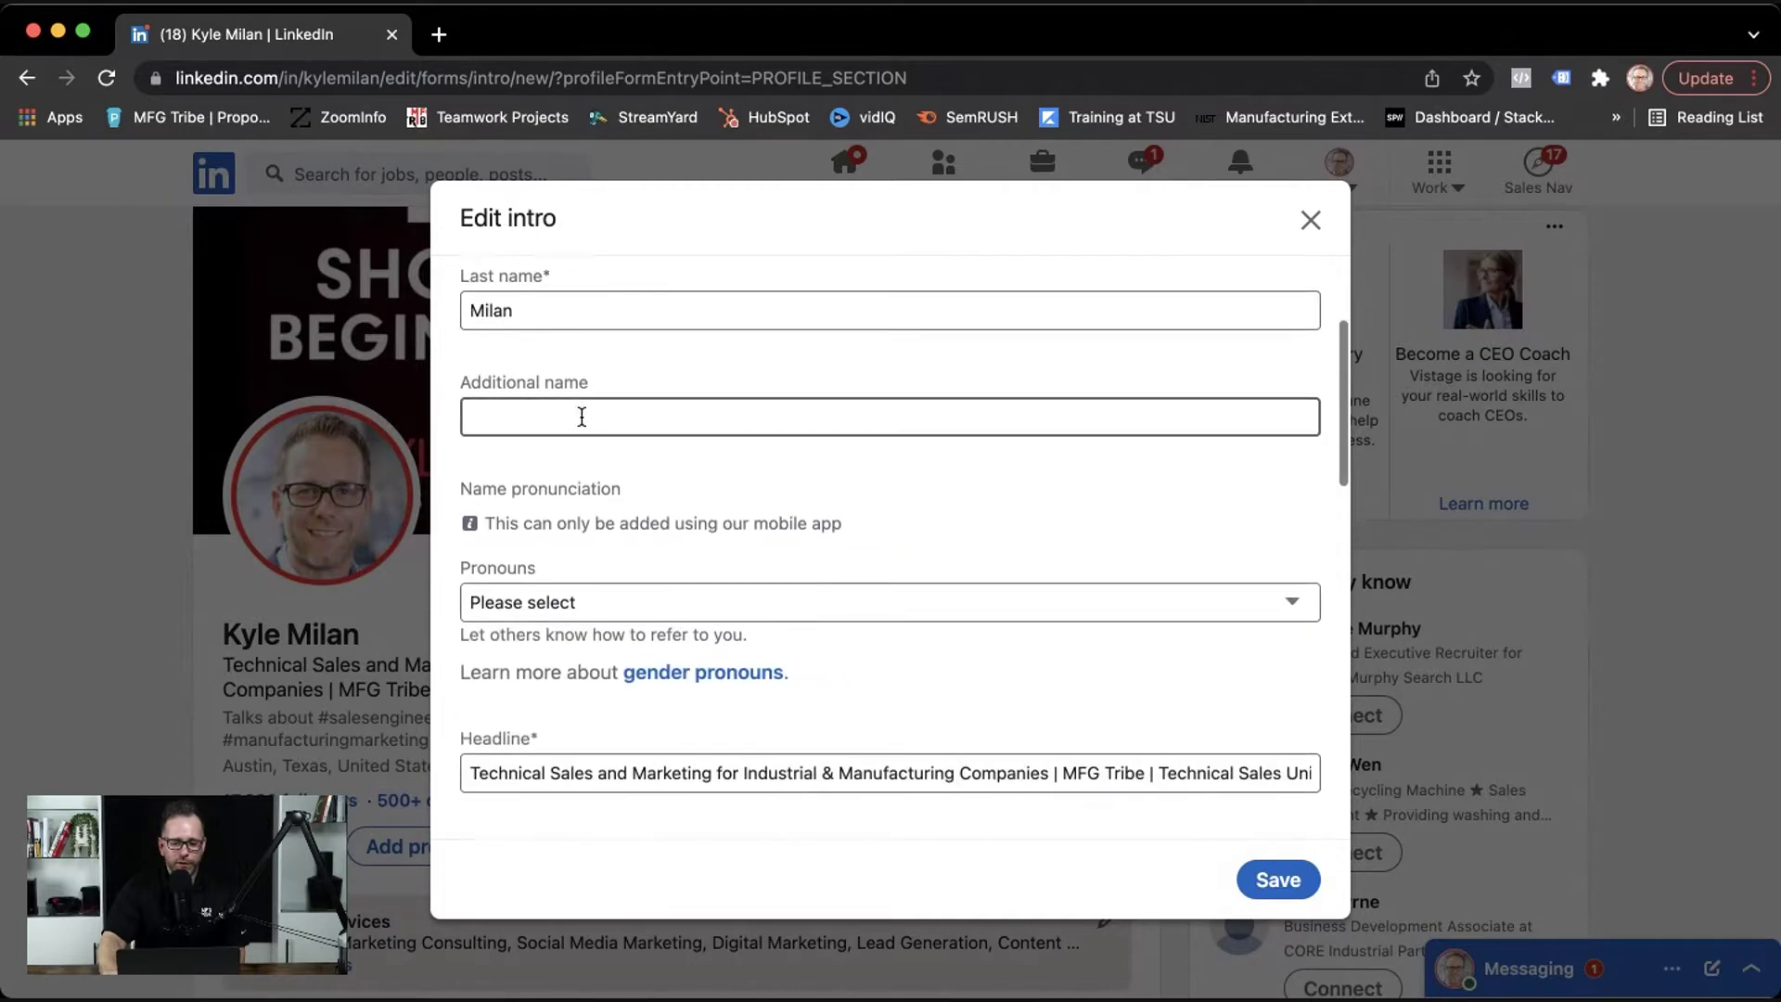
{"action": "scroll", "coordinate": [581, 414], "scroll_direction": "down", "scroll_amount": 3}
{"action": "scroll", "coordinate": [581, 415], "scroll_direction": "down", "scroll_amount": 3}
{"action": "scroll", "coordinate": [580, 417], "scroll_direction": "down", "scroll_amount": 3}
{"action": "scroll", "coordinate": [581, 417], "scroll_direction": "down", "scroll_amount": 2}
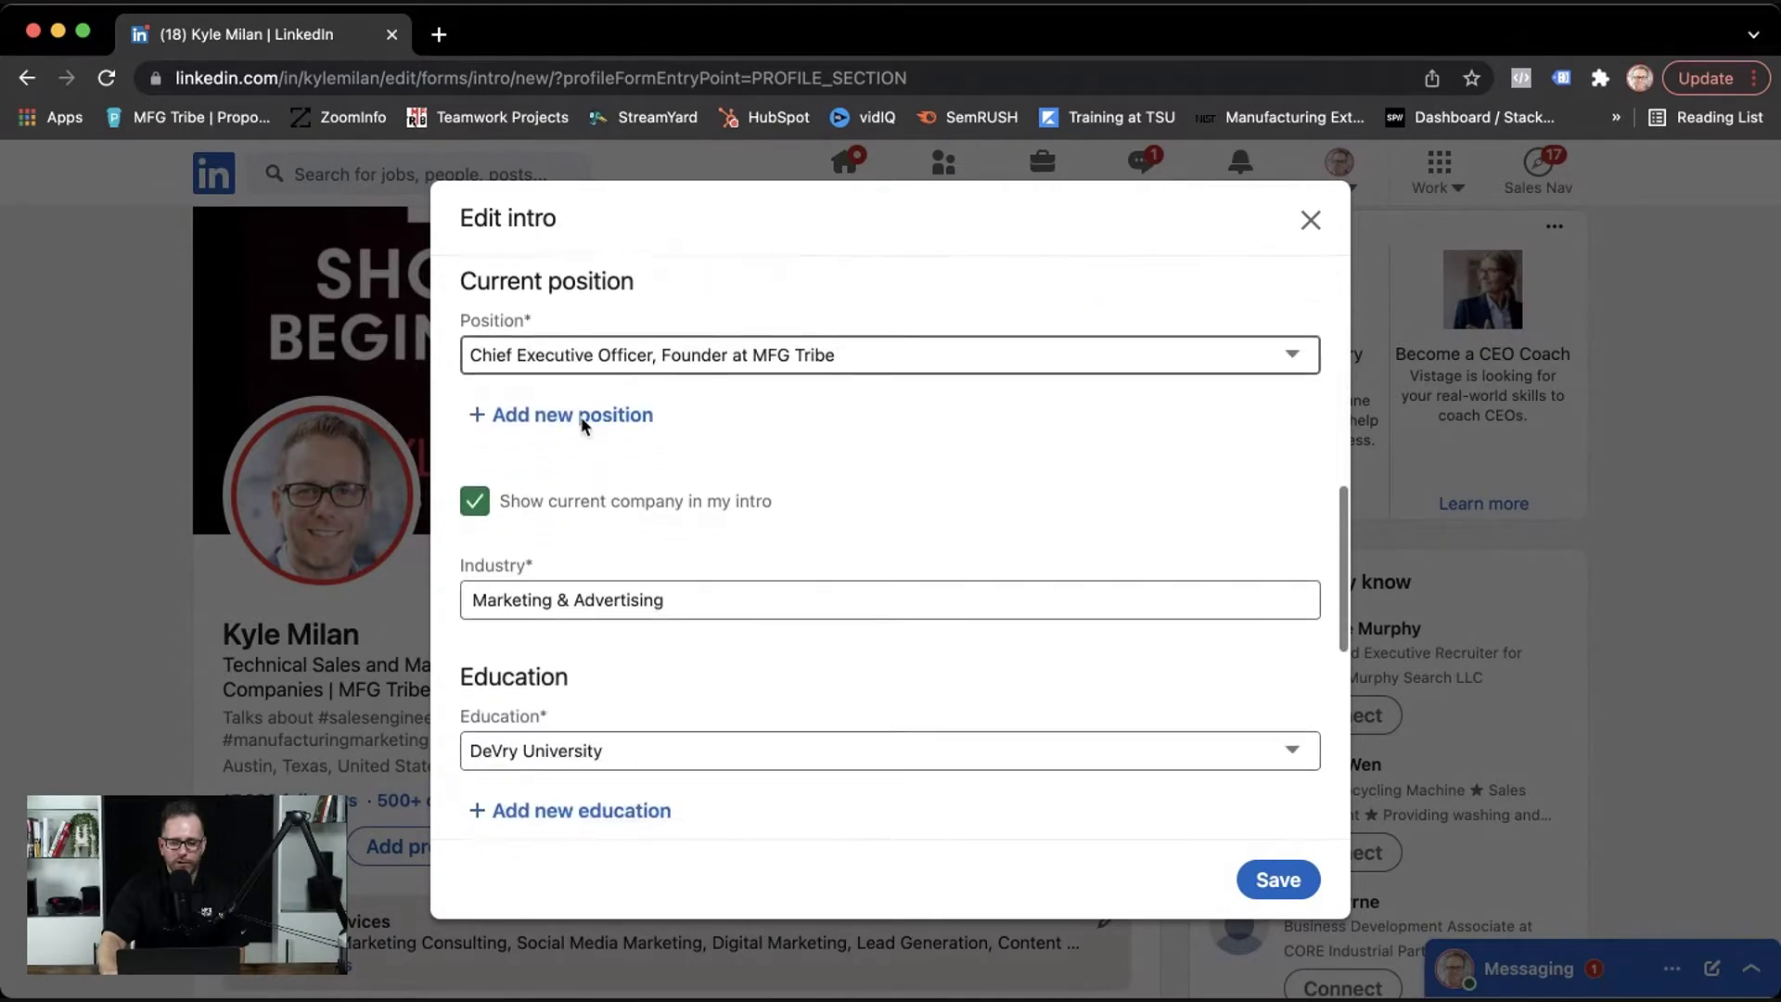
{"action": "scroll", "coordinate": [654, 519], "scroll_direction": "down", "scroll_amount": 2}
{"action": "scroll", "coordinate": [652, 520], "scroll_direction": "down", "scroll_amount": 3}
{"action": "scroll", "coordinate": [653, 519], "scroll_direction": "down", "scroll_amount": 4}
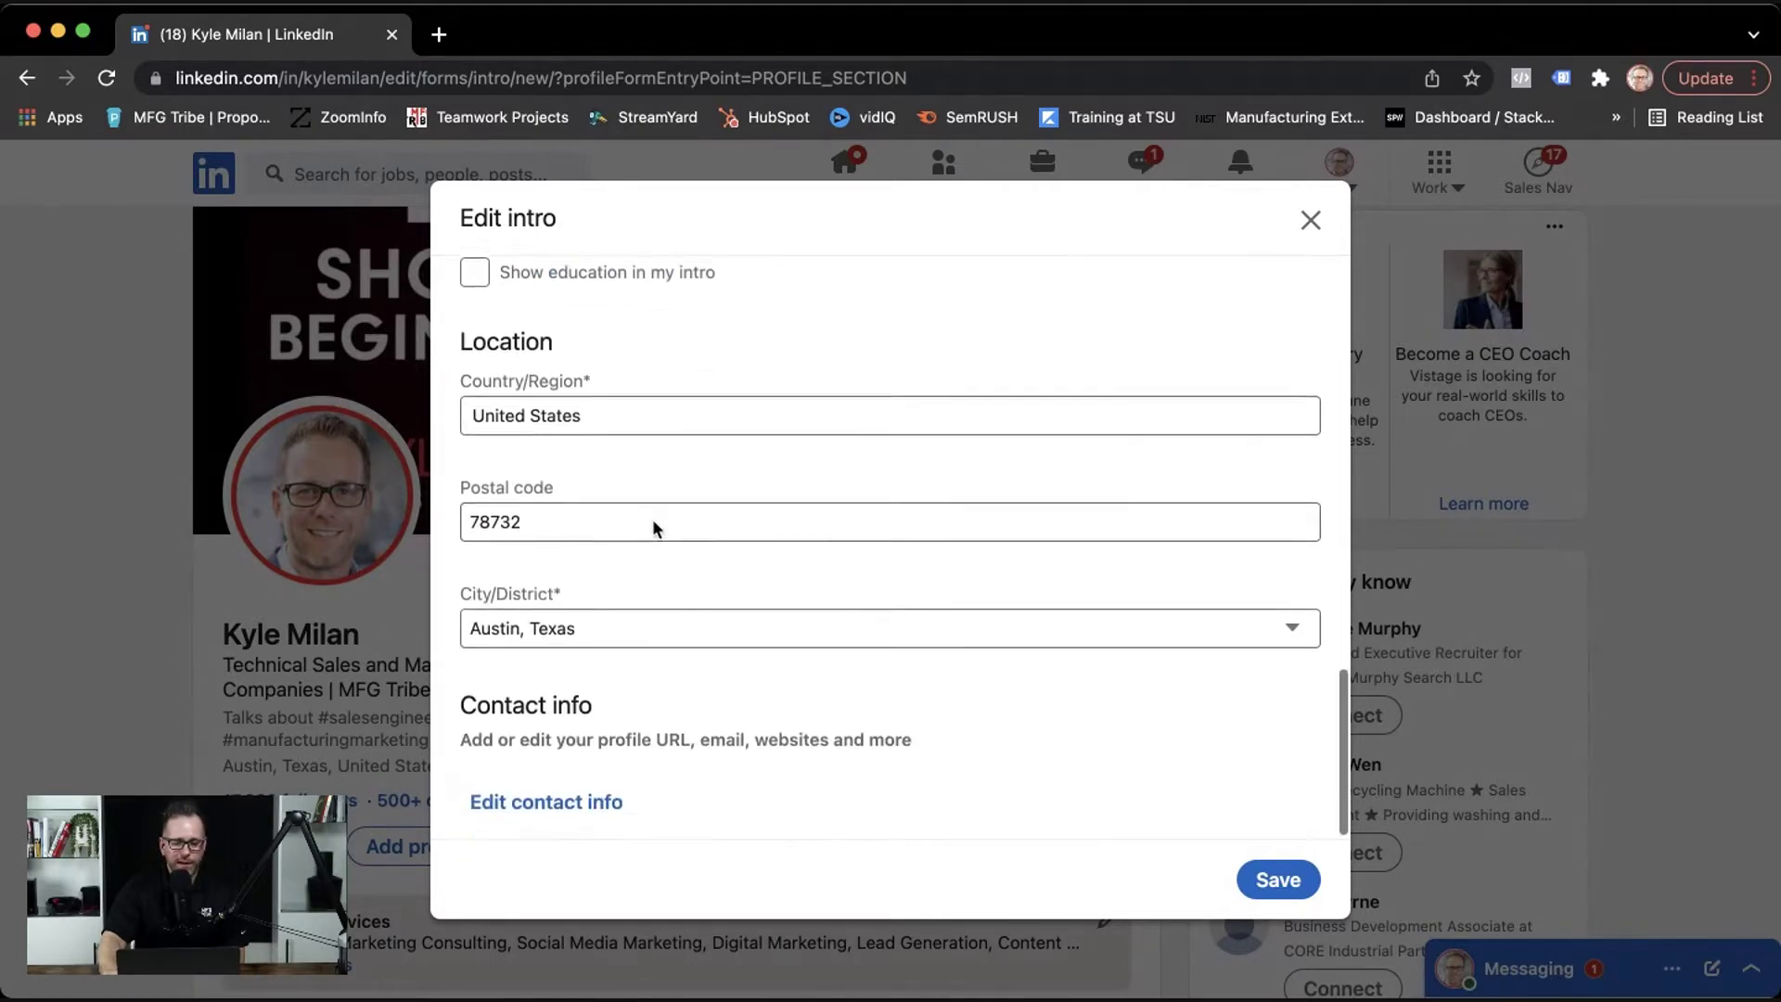
{"action": "scroll", "coordinate": [654, 519], "scroll_direction": "up", "scroll_amount": 4}
{"action": "scroll", "coordinate": [653, 519], "scroll_direction": "up", "scroll_amount": 5}
{"action": "scroll", "coordinate": [653, 520], "scroll_direction": "up", "scroll_amount": 5}
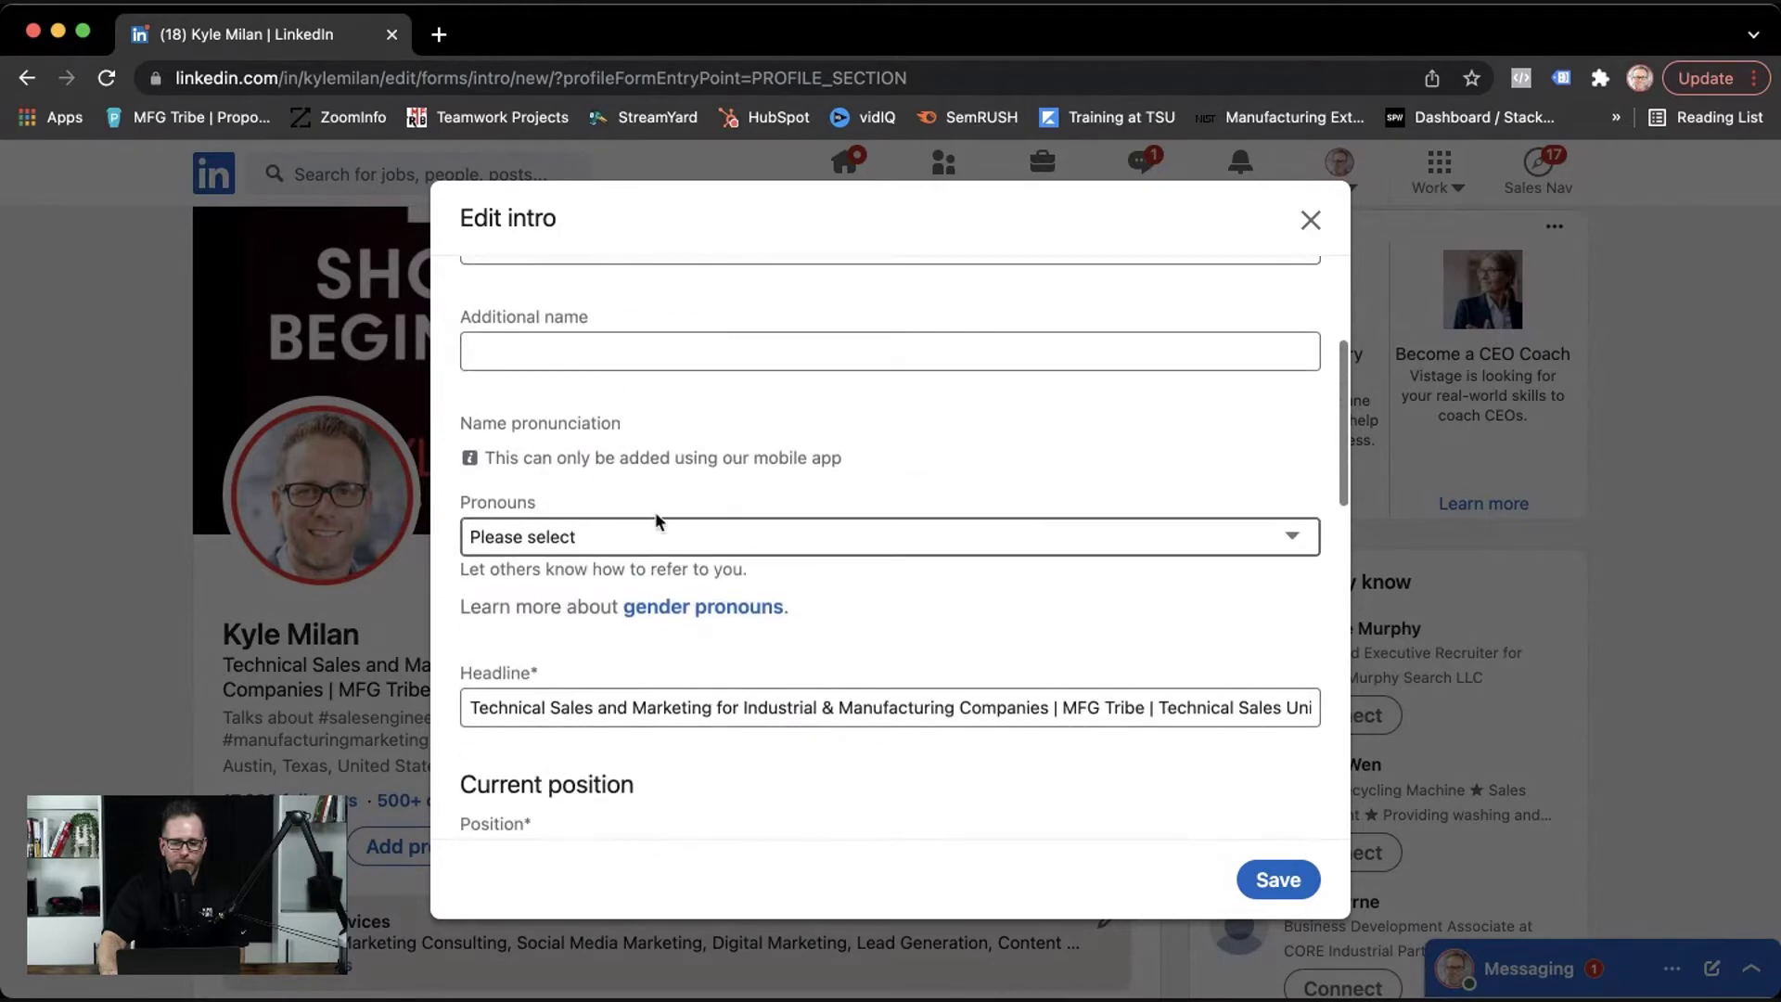
{"action": "scroll", "coordinate": [653, 473], "scroll_direction": "down", "scroll_amount": 1}
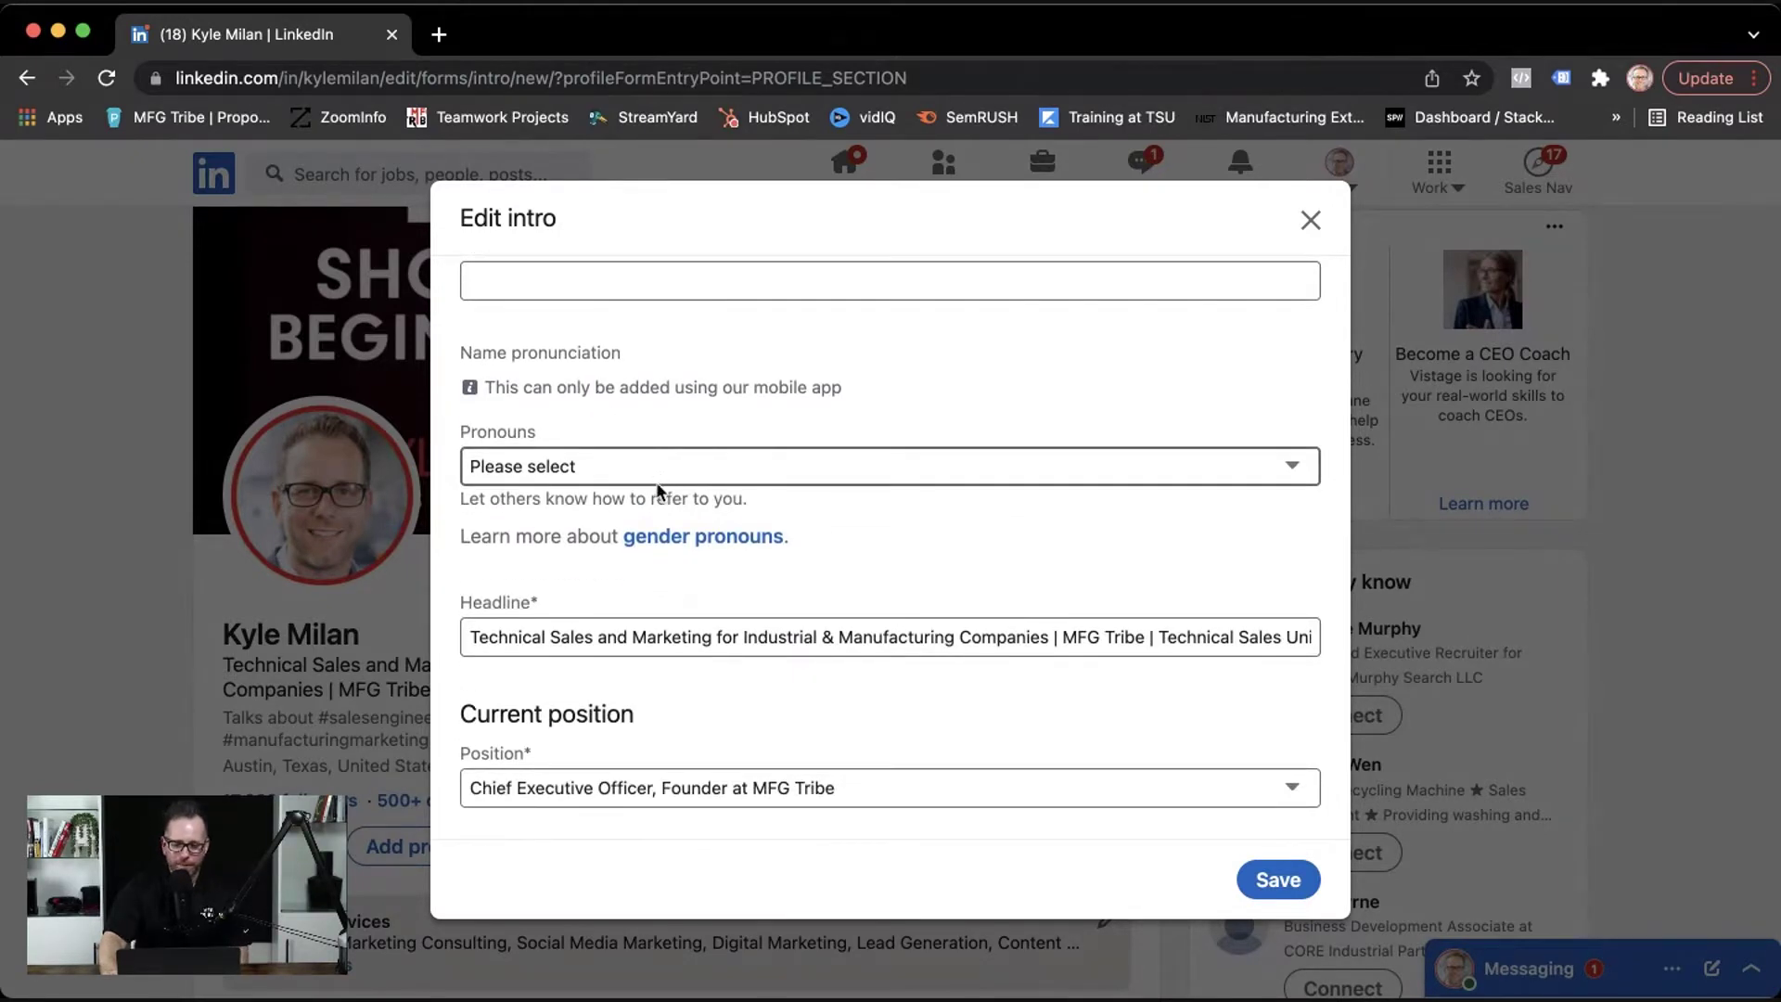
{"action": "scroll", "coordinate": [656, 481], "scroll_direction": "down", "scroll_amount": 1}
{"action": "left_click", "coordinate": [536, 584]}
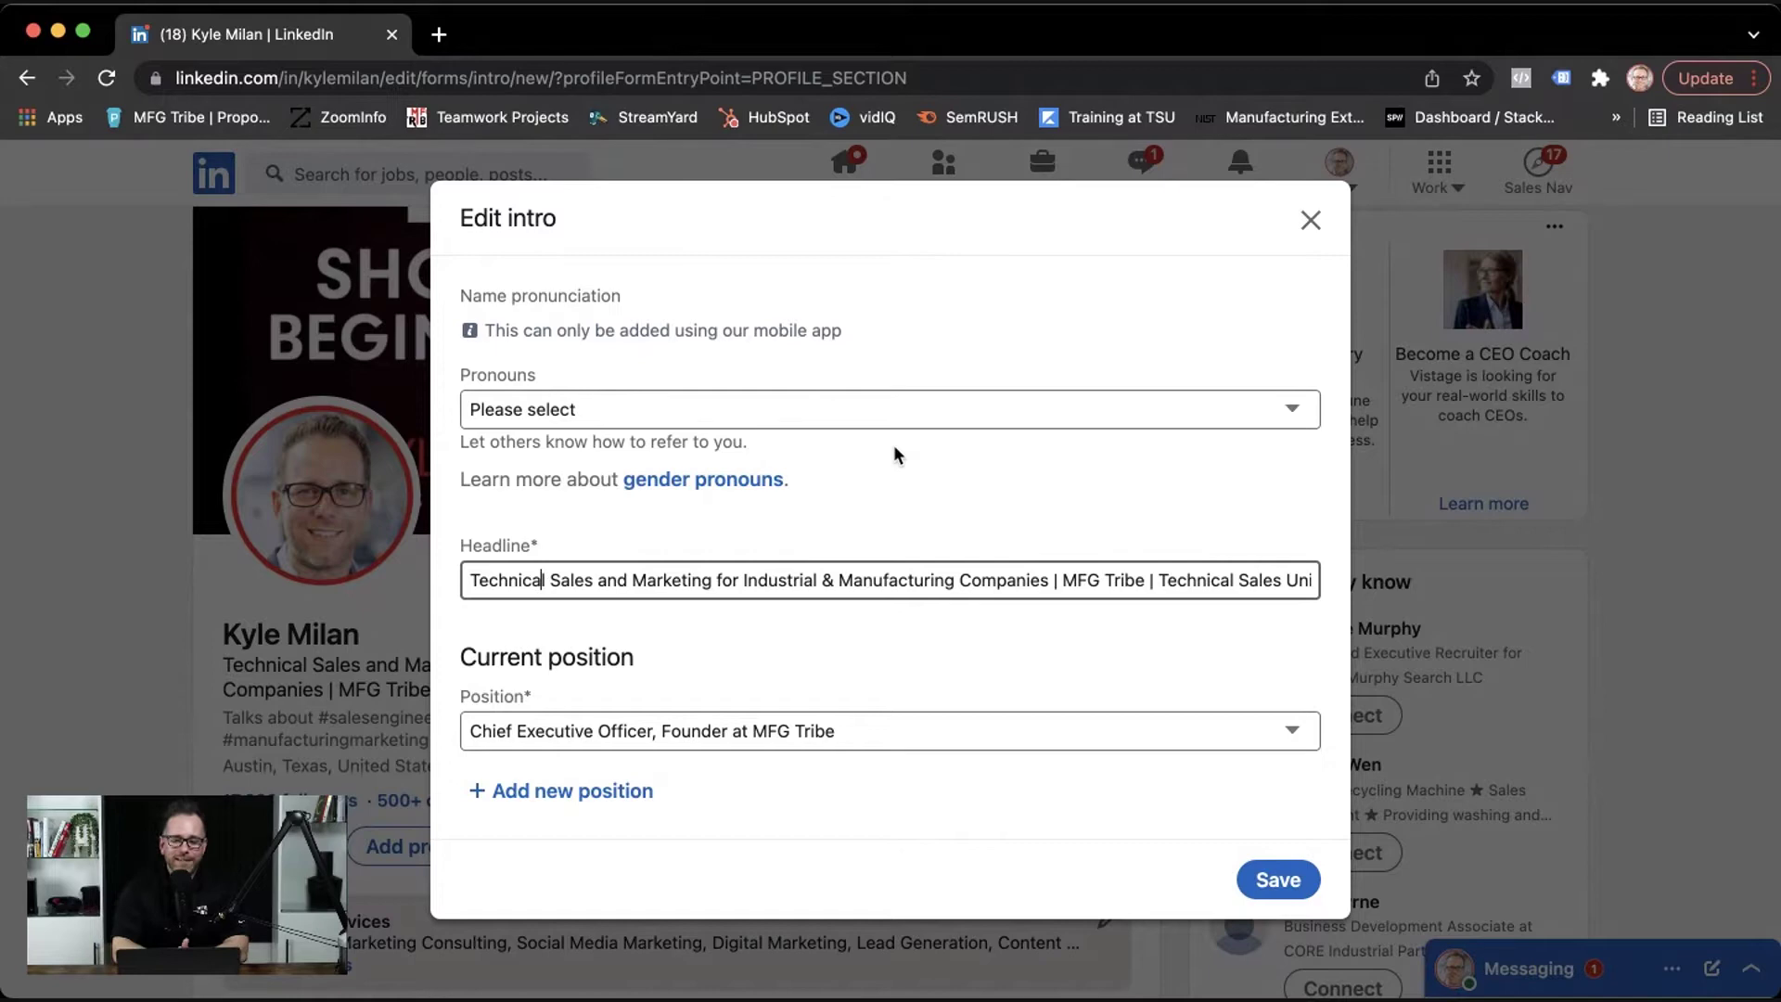
- Highlight the profile headline 'Technical Sales and Marketing for Industrial & Manufacturing Companies' with Edit intro closed
{"action": "left_click", "coordinate": [1311, 219]}
{"action": "left_click_drag", "start_coordinate": [687, 694], "coordinate": [228, 667]}
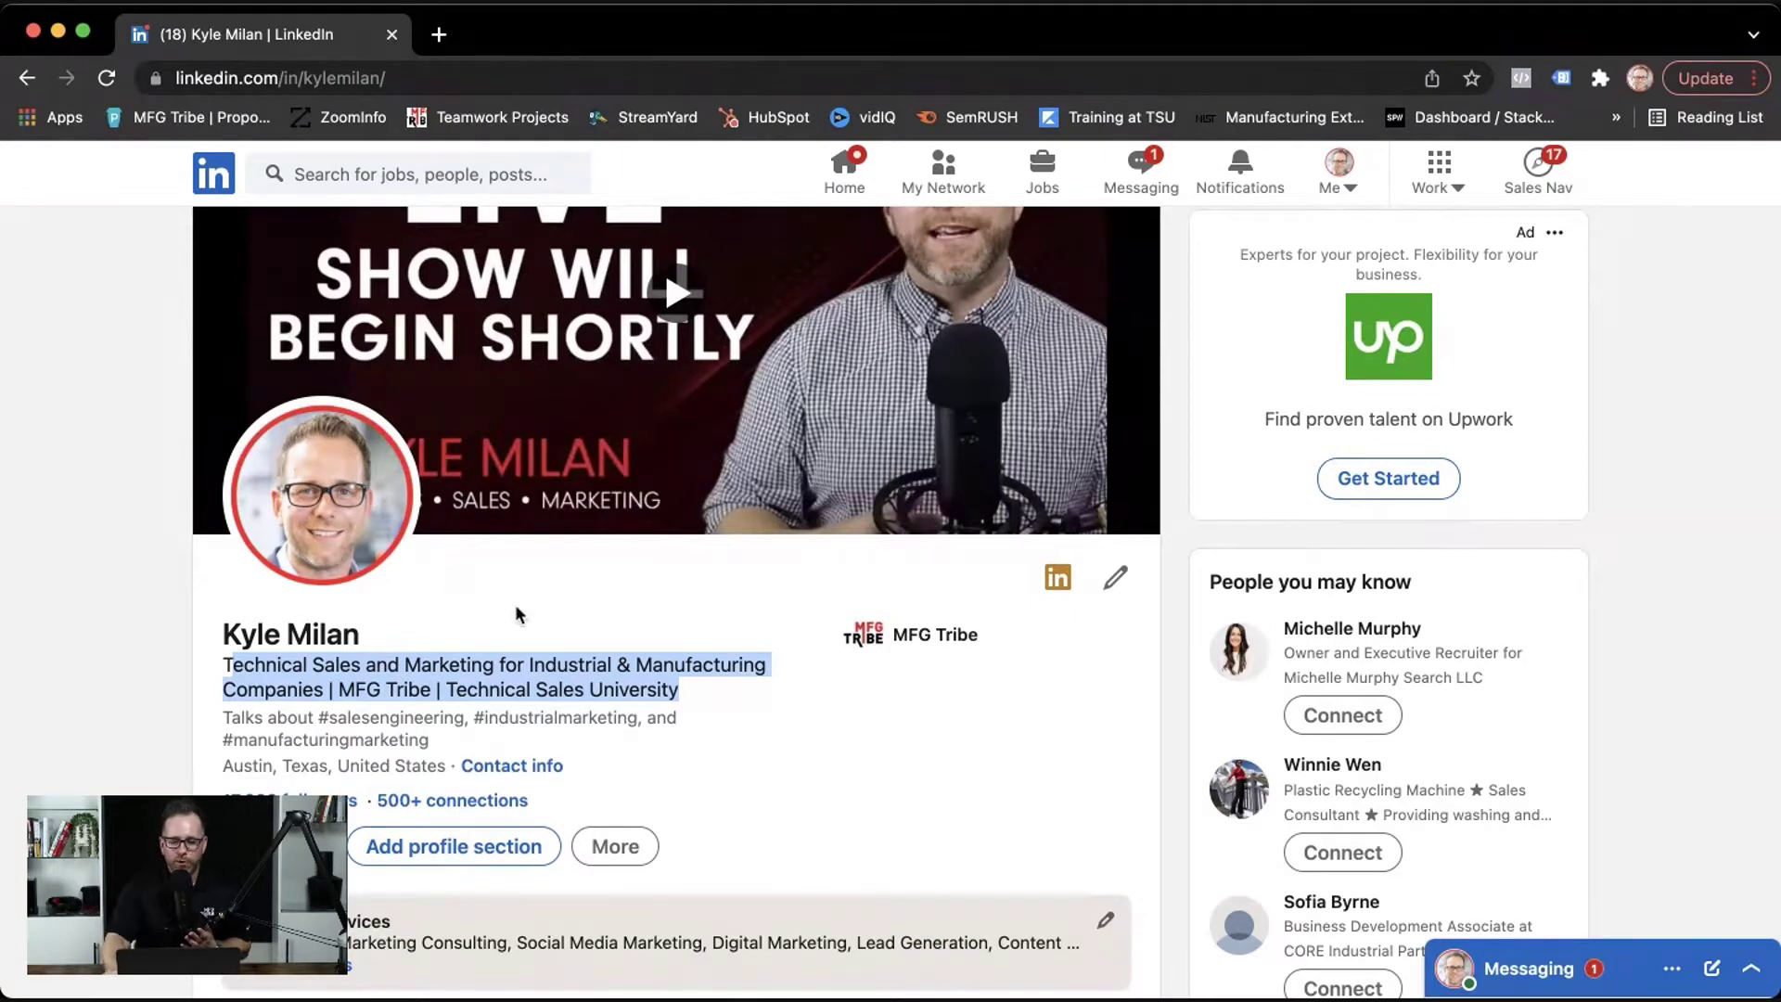
{"action": "left_click", "coordinate": [575, 597]}
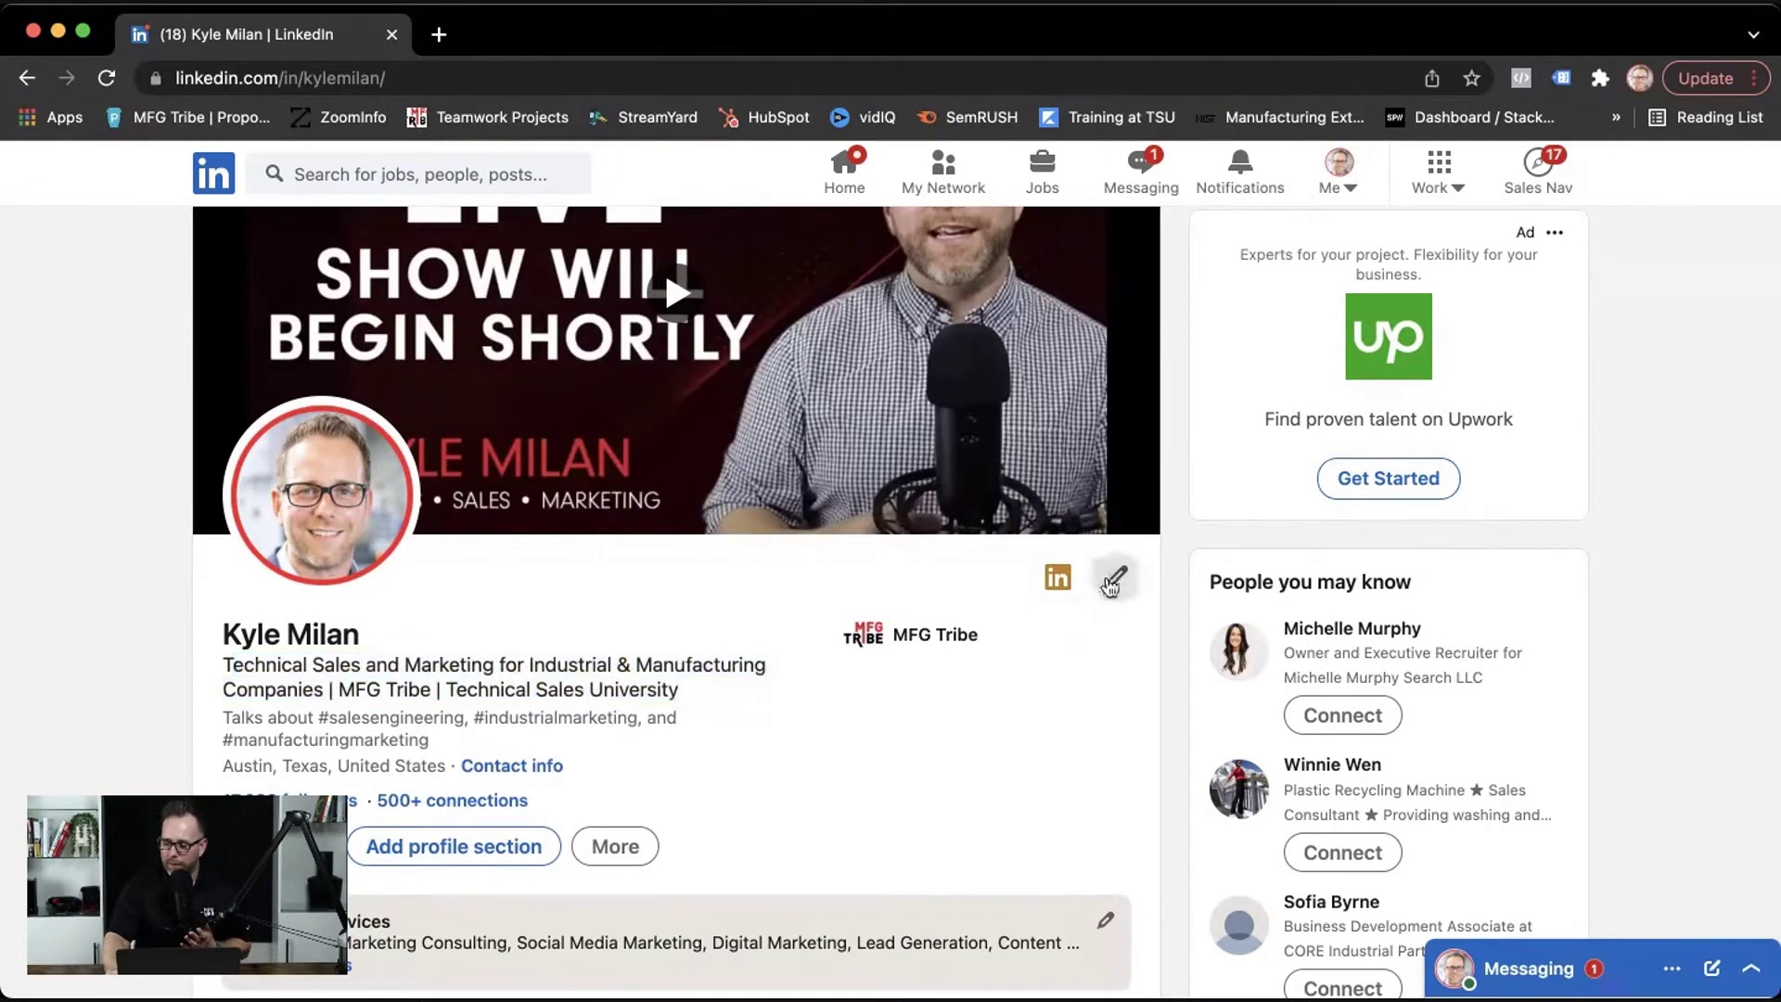
{"action": "left_click", "coordinate": [1112, 583]}
{"action": "left_click", "coordinate": [808, 526]}
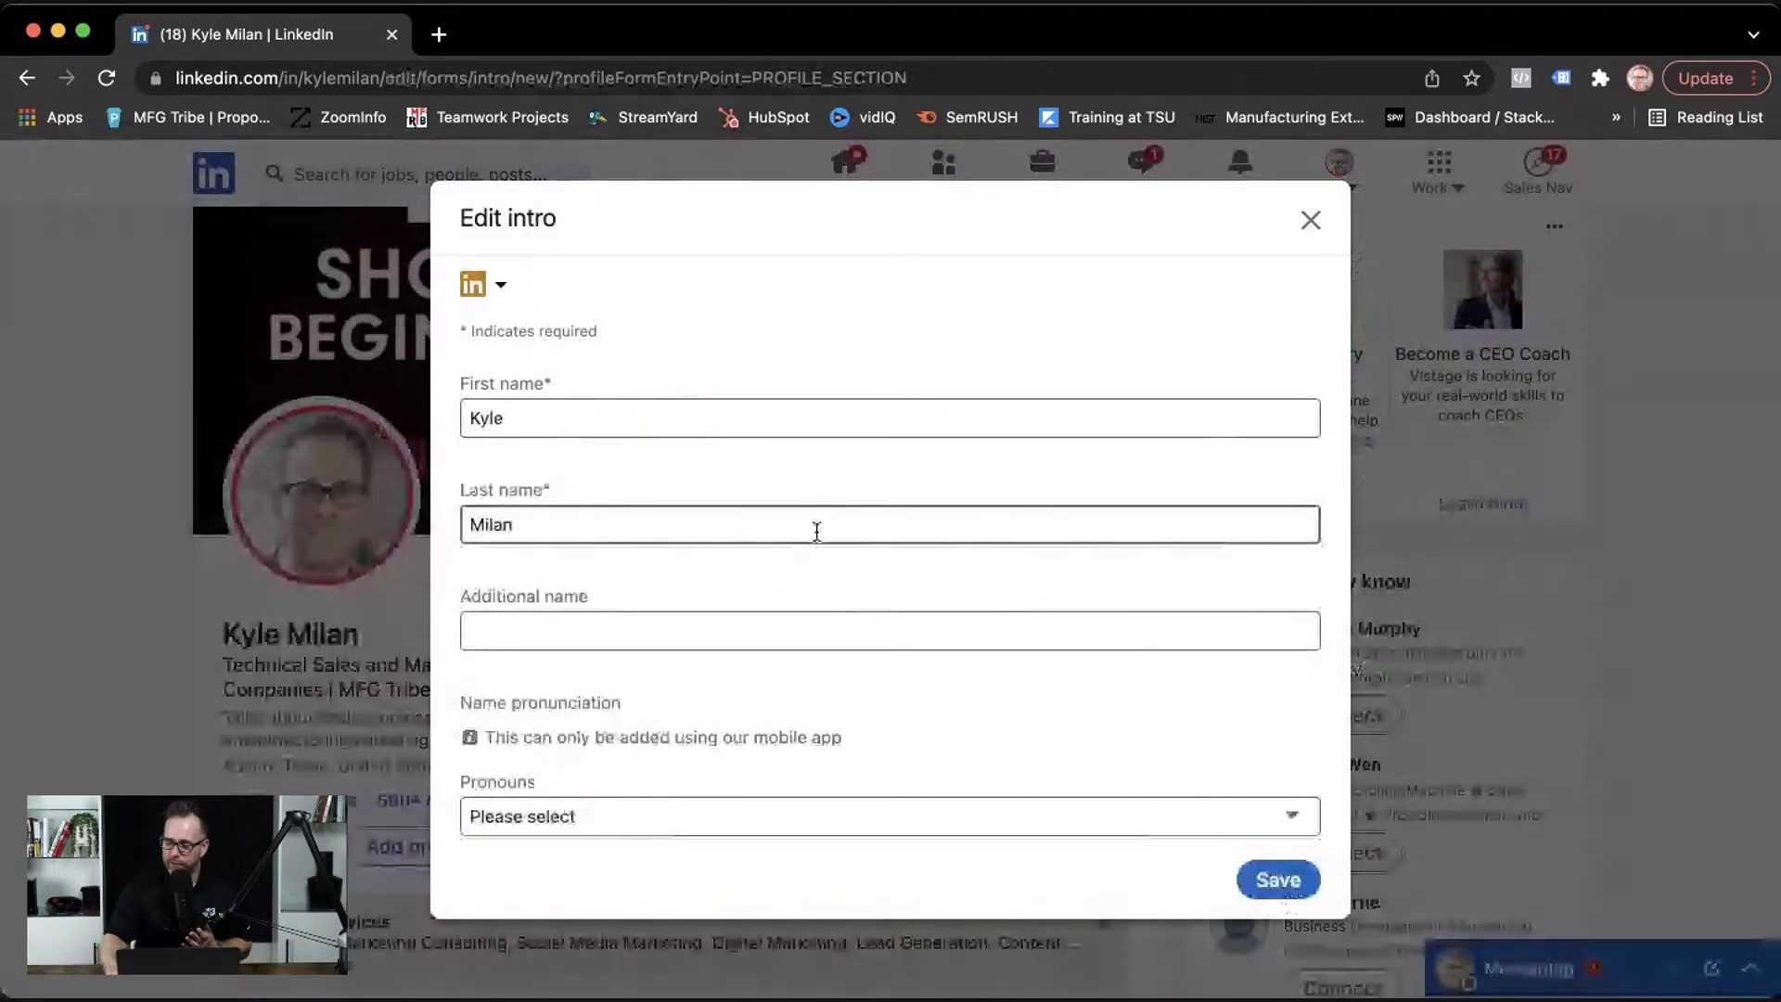
{"action": "left_click", "coordinate": [1313, 222]}
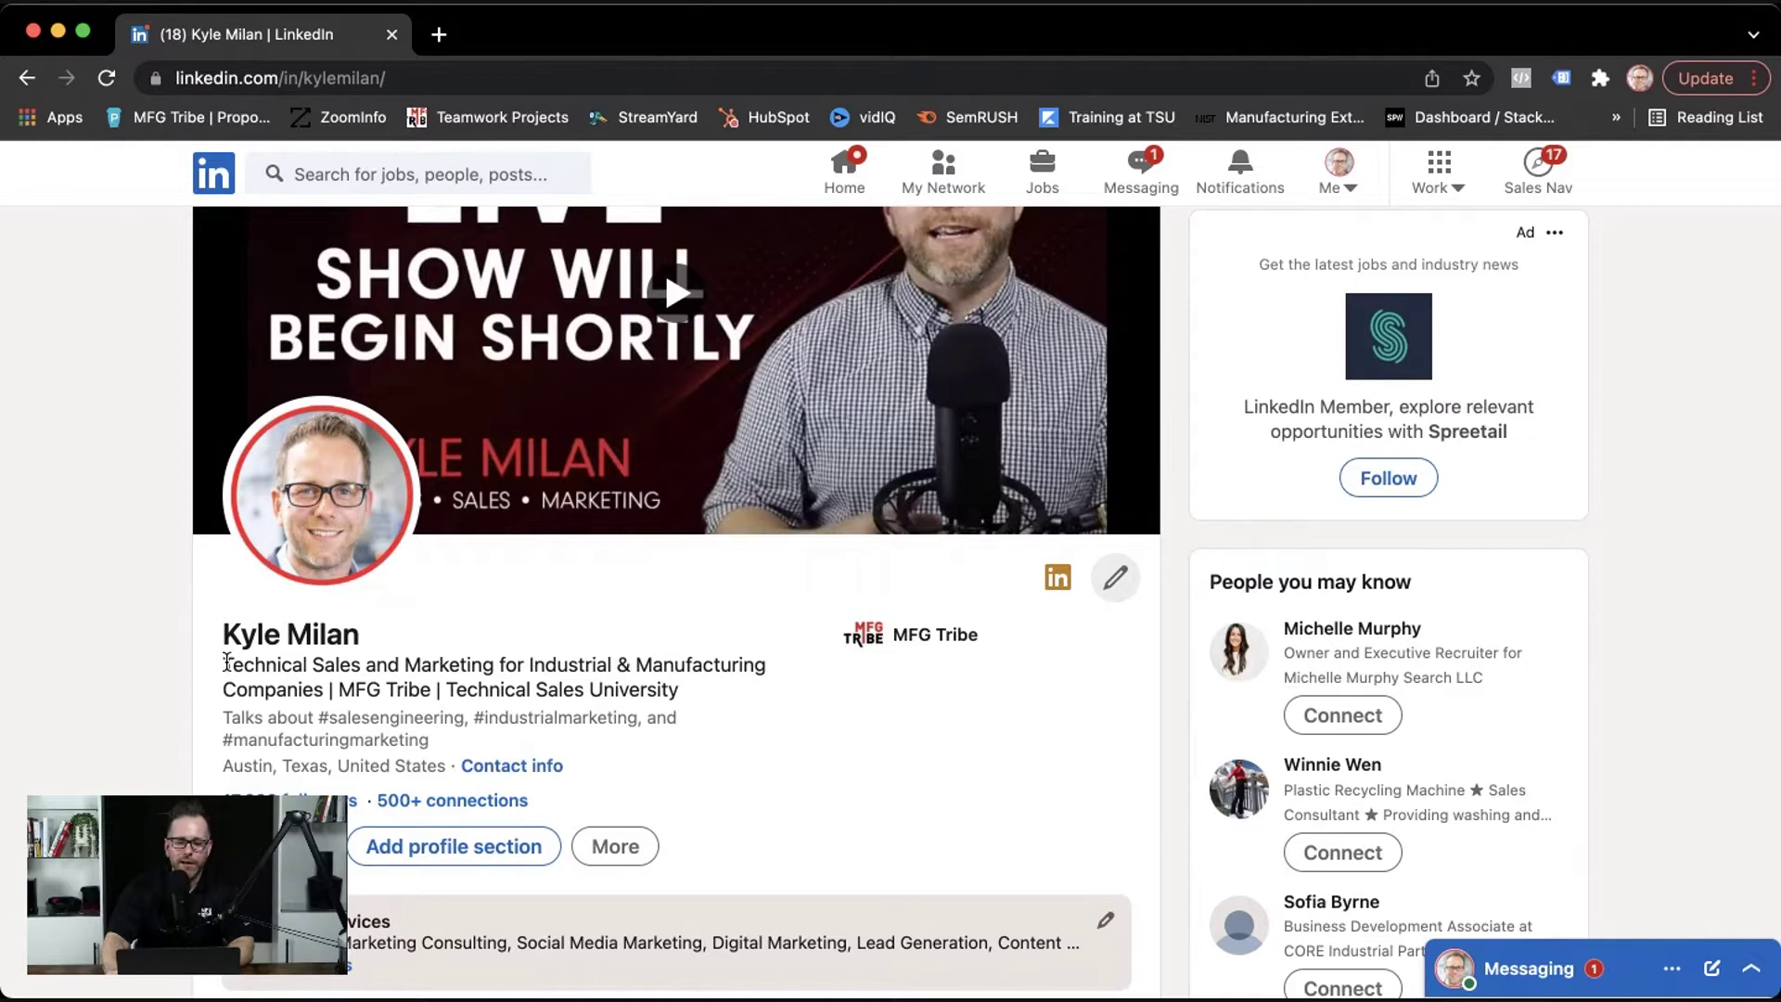
{"action": "left_click_drag", "start_coordinate": [223, 664], "coordinate": [682, 692]}
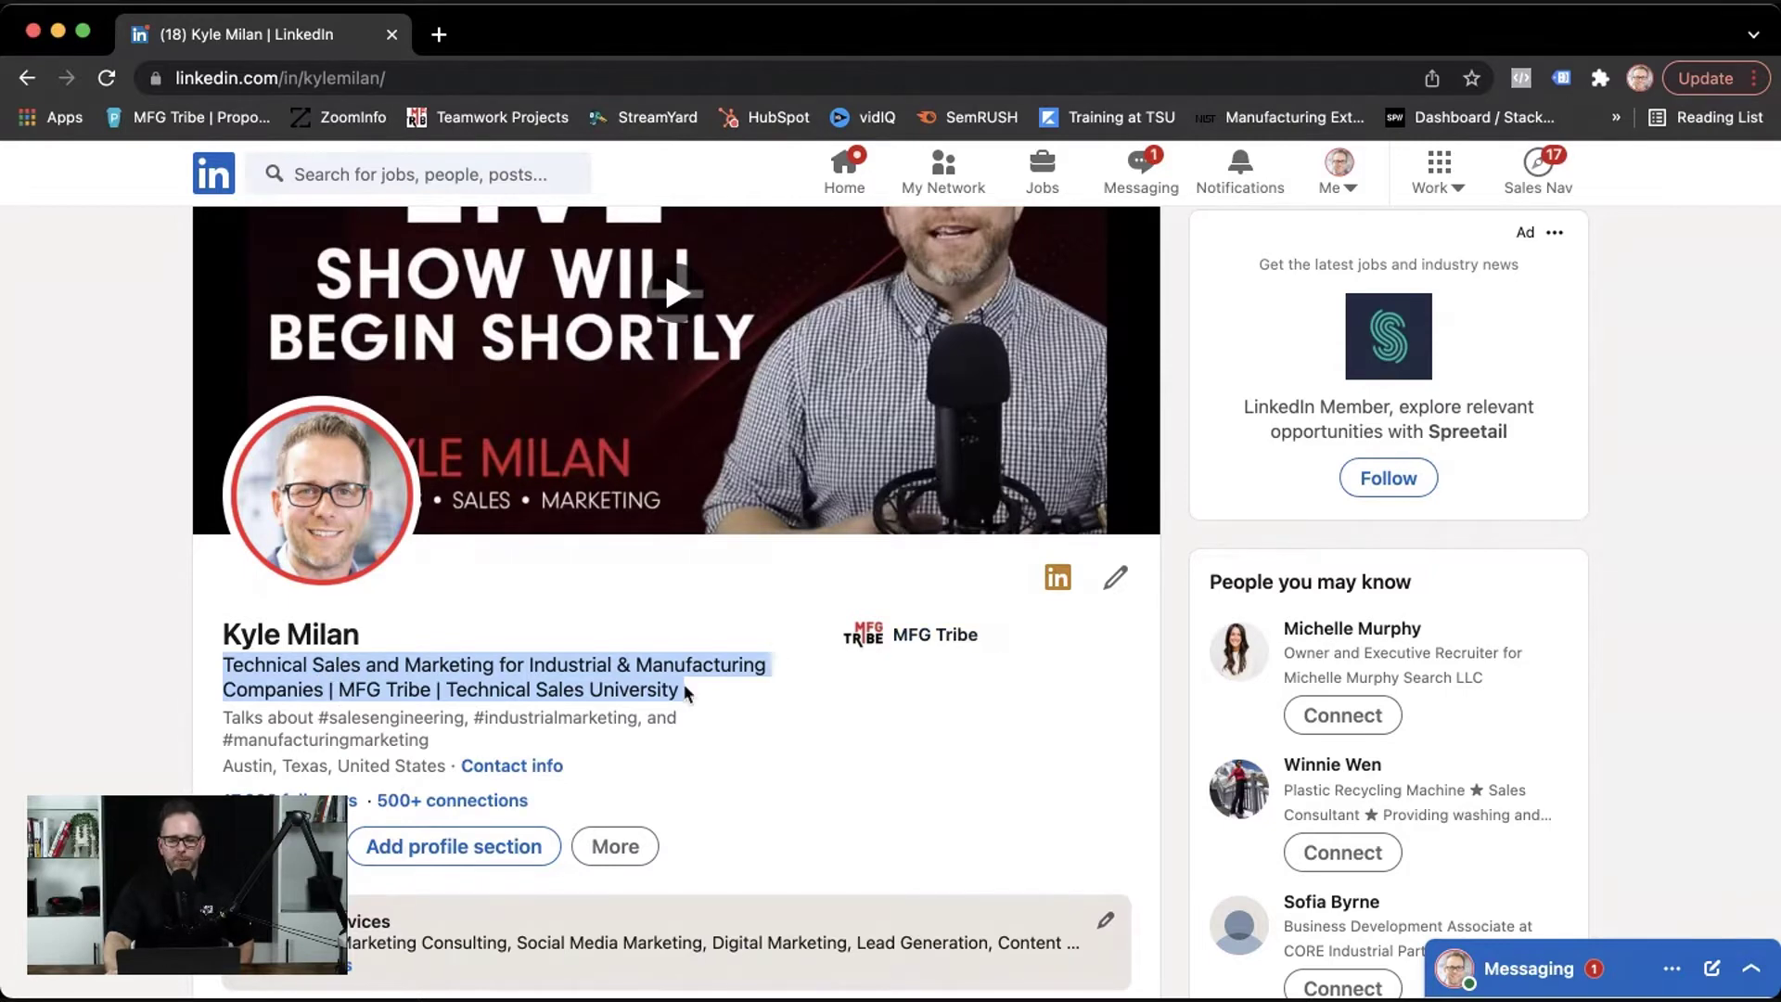
- In Edit intro, delete stray characters after the headline and select its opening words
{"action": "left_click", "coordinate": [1115, 578]}
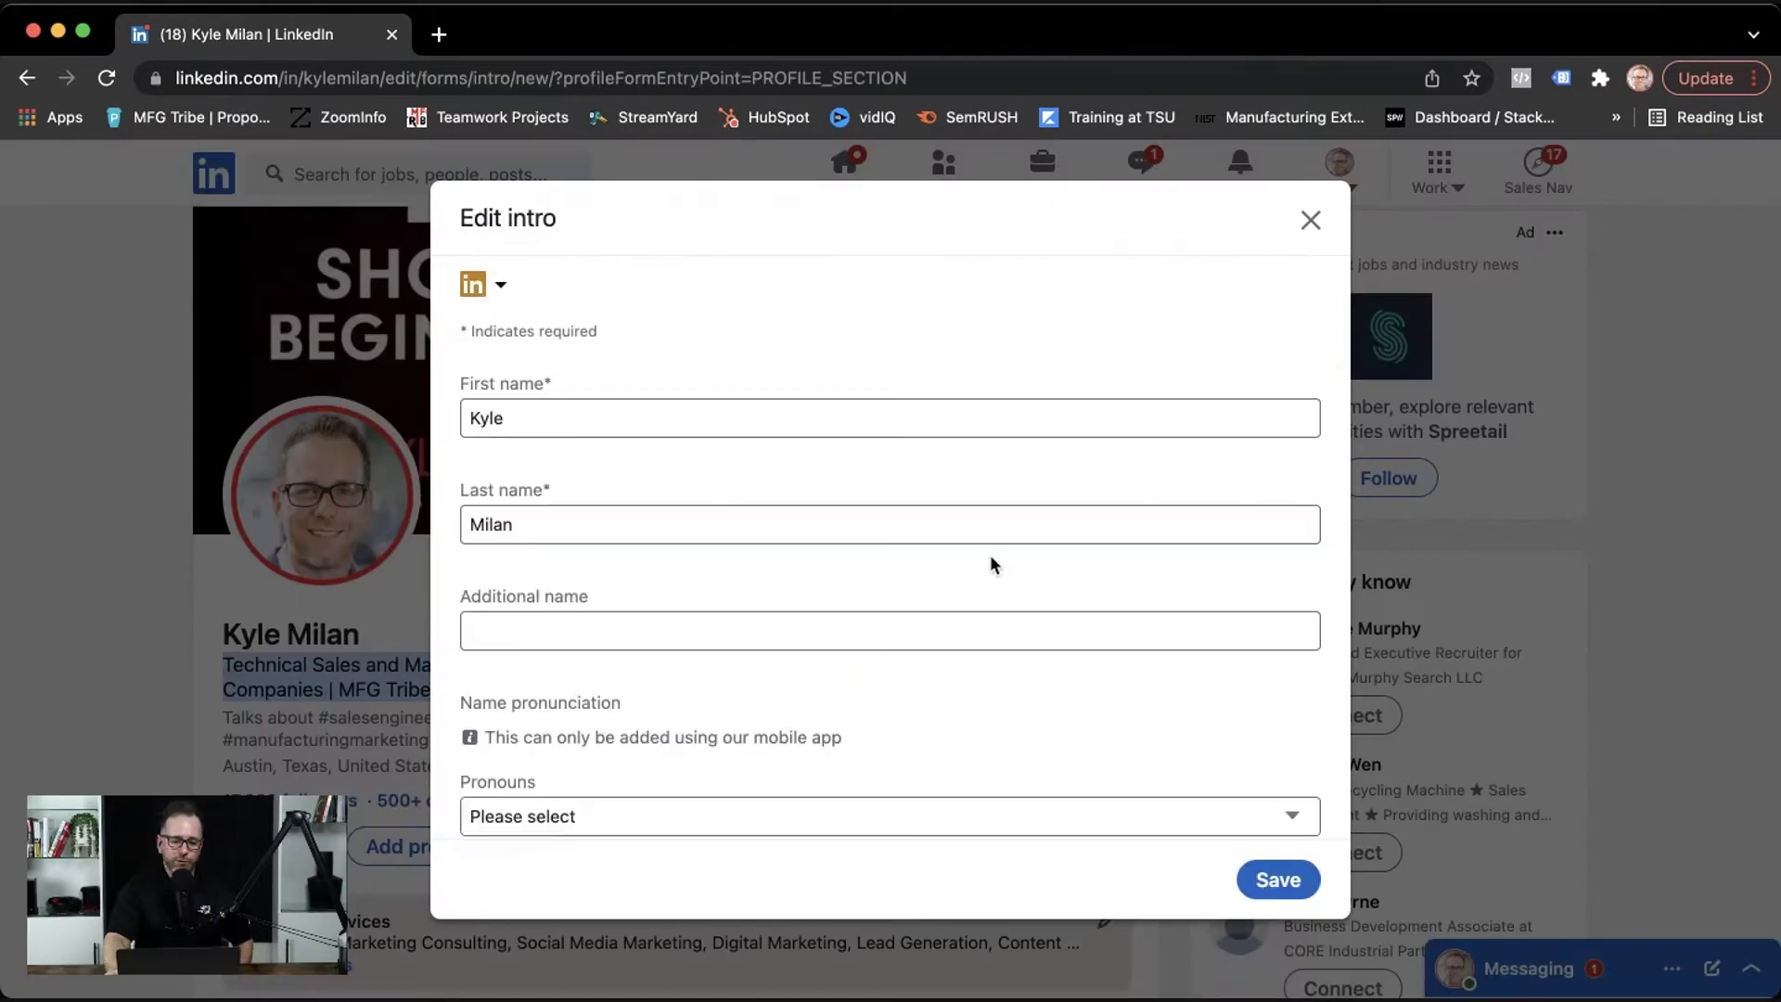
{"action": "scroll", "coordinate": [608, 537], "scroll_direction": "down", "scroll_amount": 5}
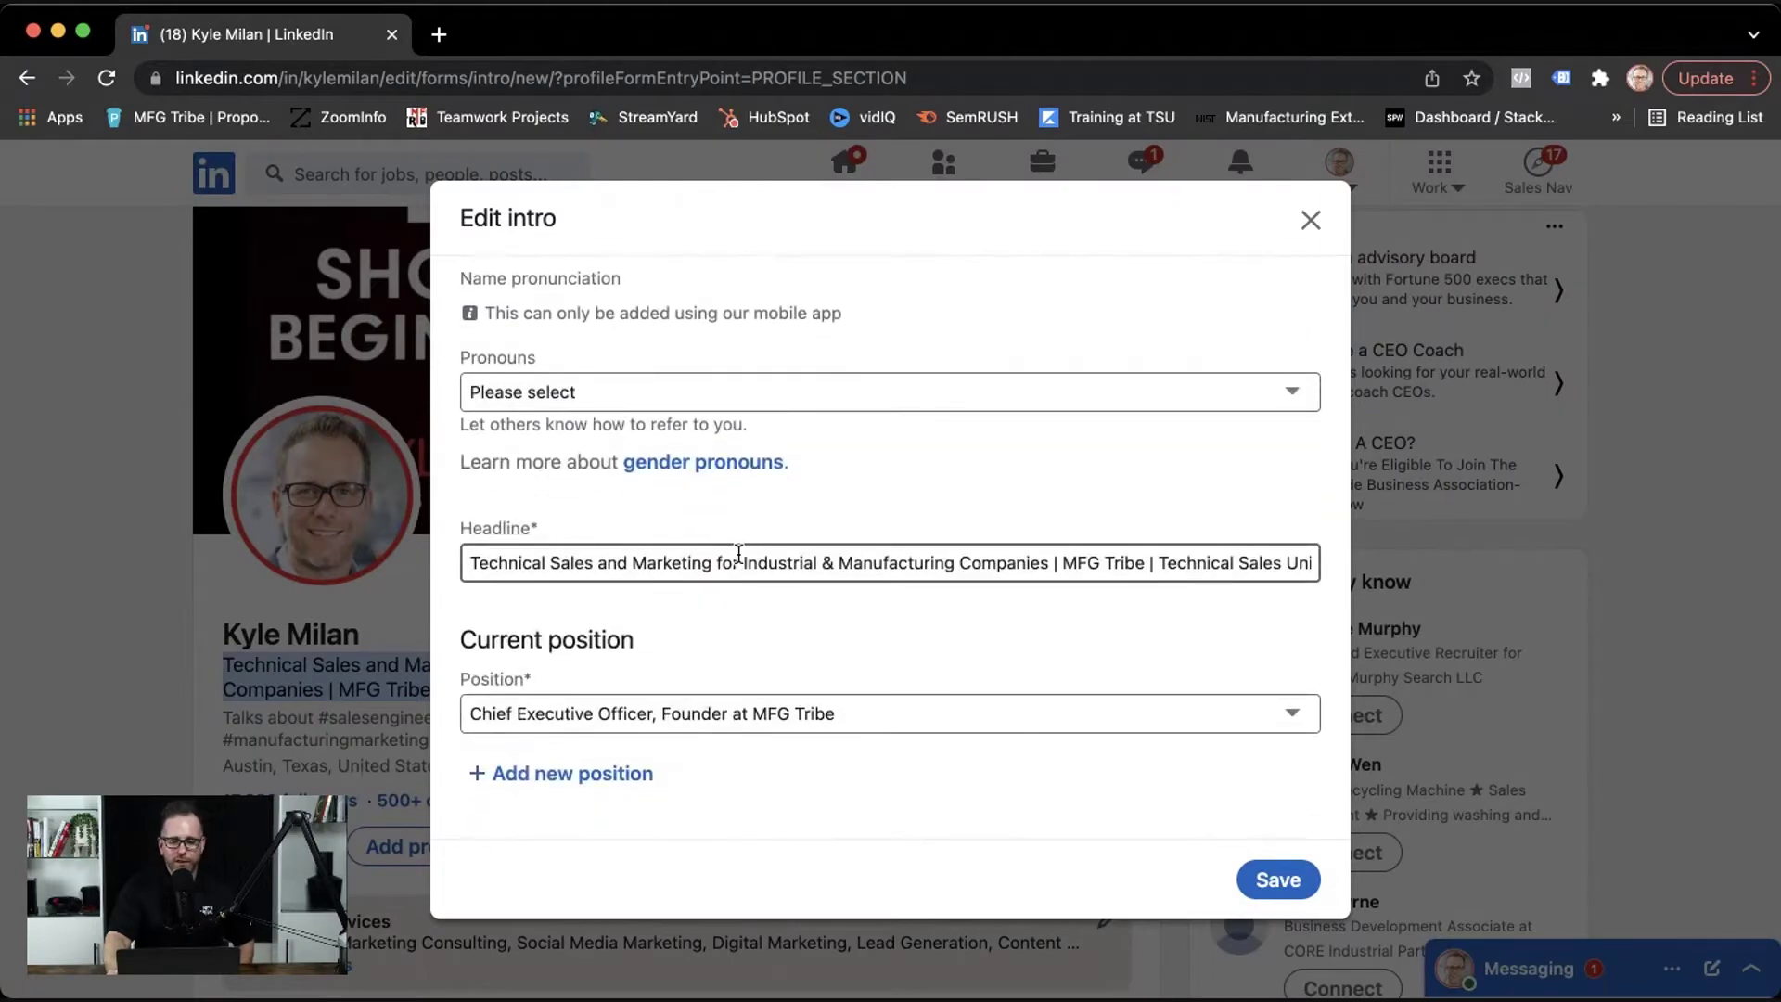
{"action": "left_click_drag", "start_coordinate": [789, 562], "coordinate": [1315, 562]}
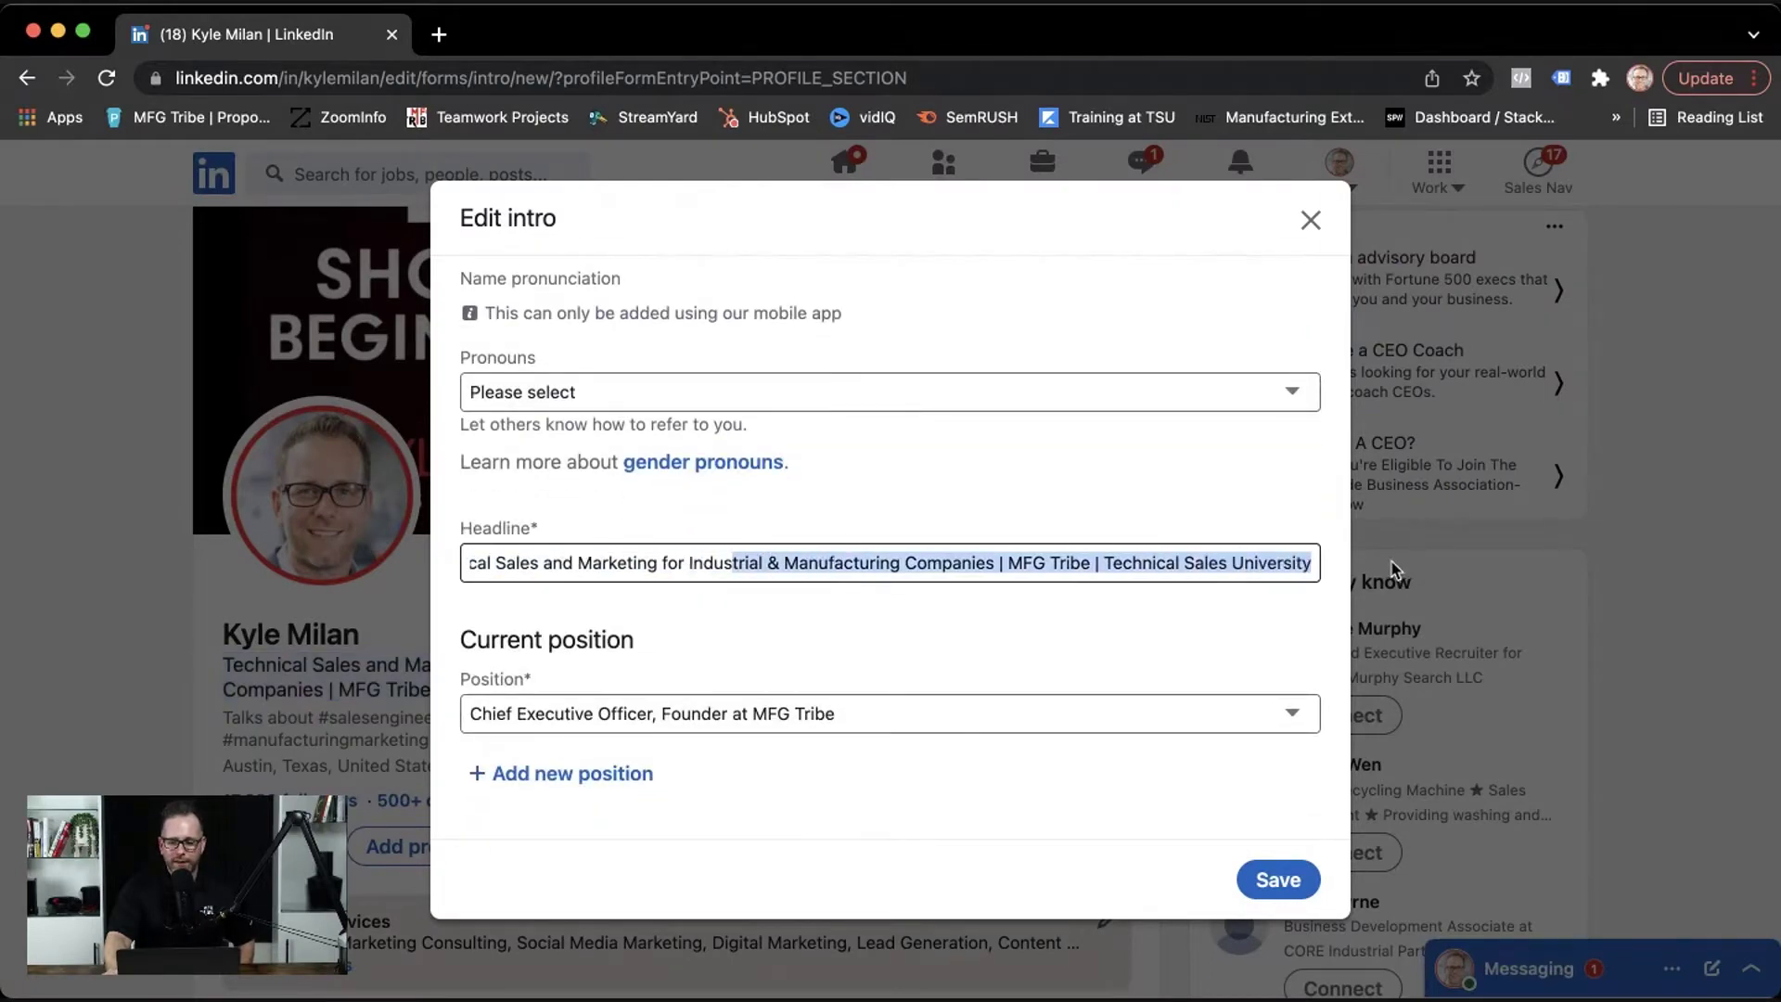
{"action": "left_click", "coordinate": [1311, 563]}
{"action": "type", "text": "kkkkljhkjhkl"}
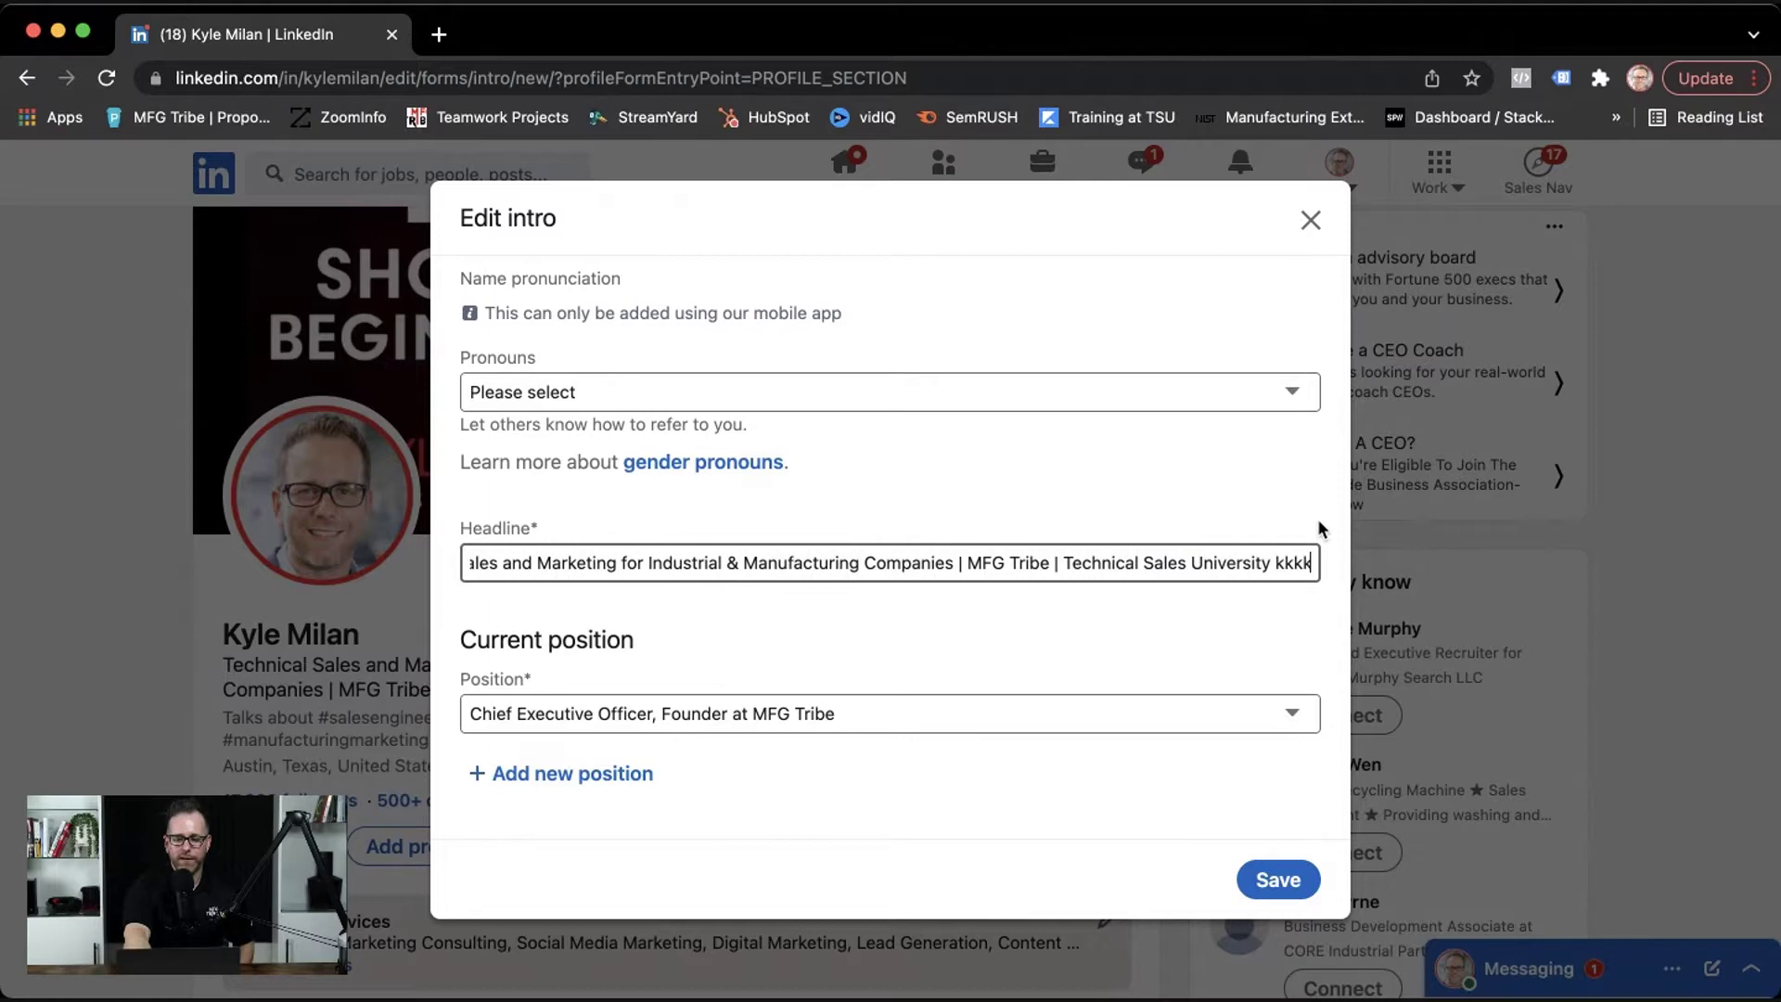
{"action": "type", "text": "jhkjlhjkhj"}
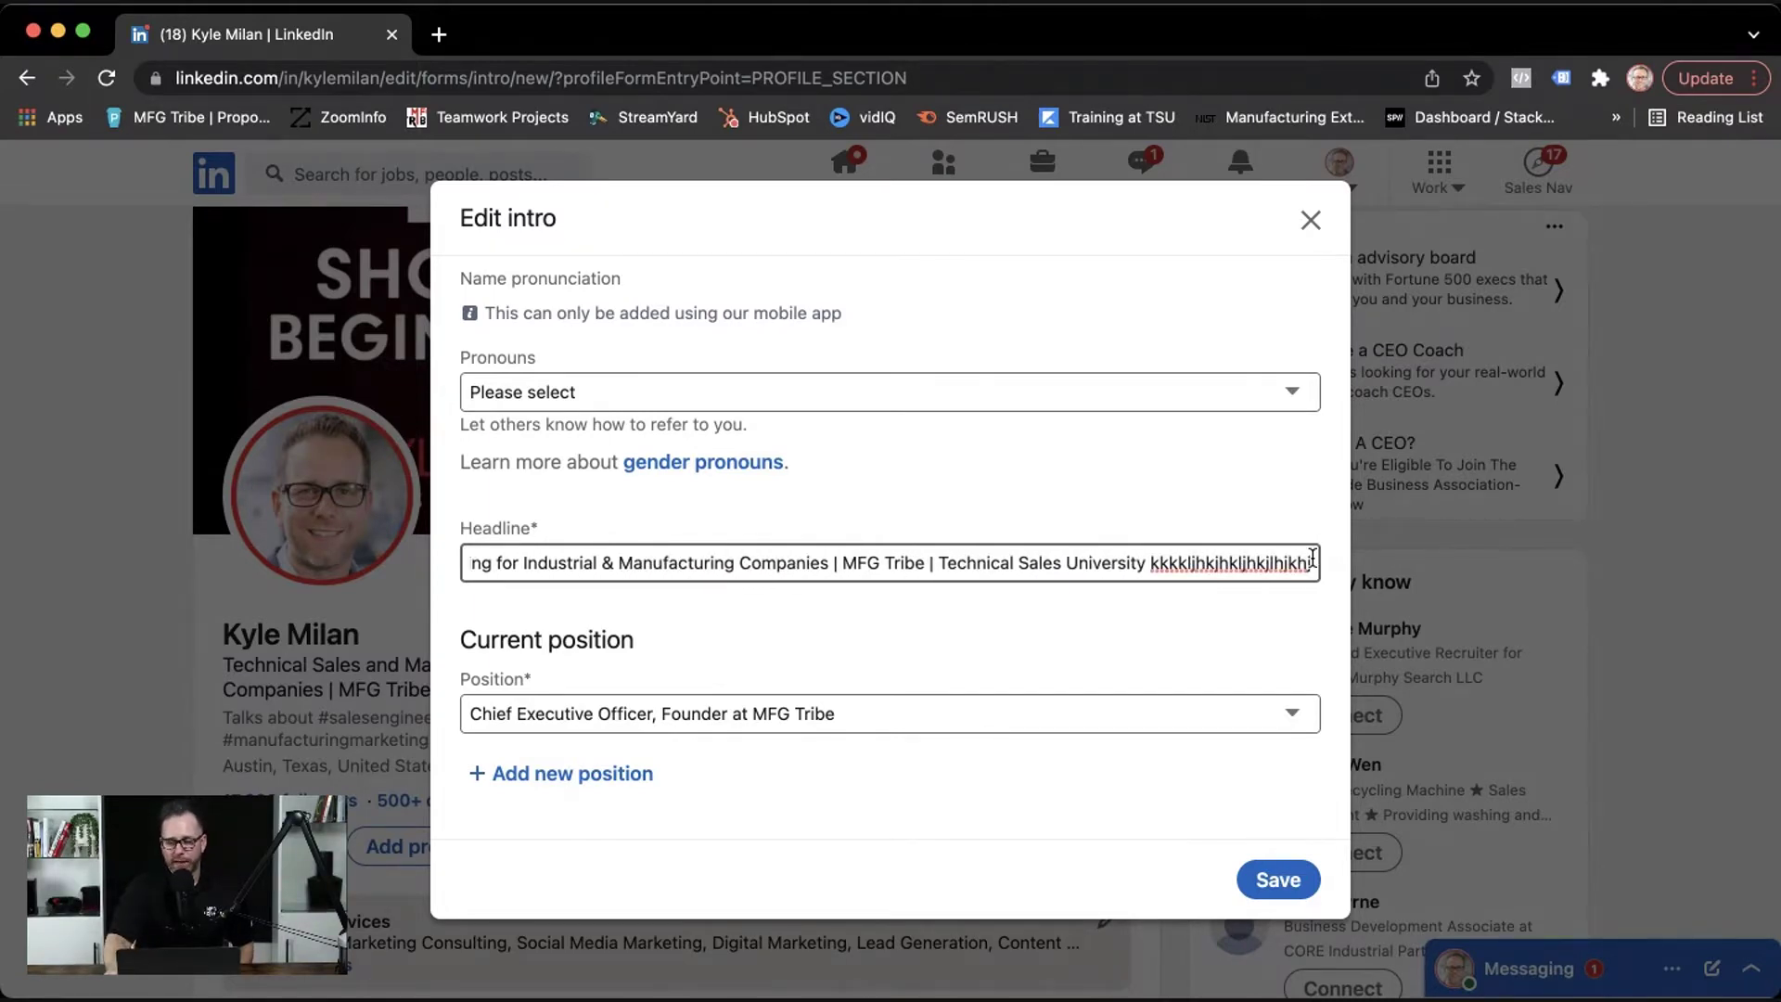
{"action": "left_click_drag", "start_coordinate": [1314, 563], "coordinate": [1173, 562]}
{"action": "key", "text": "BackSpace"}
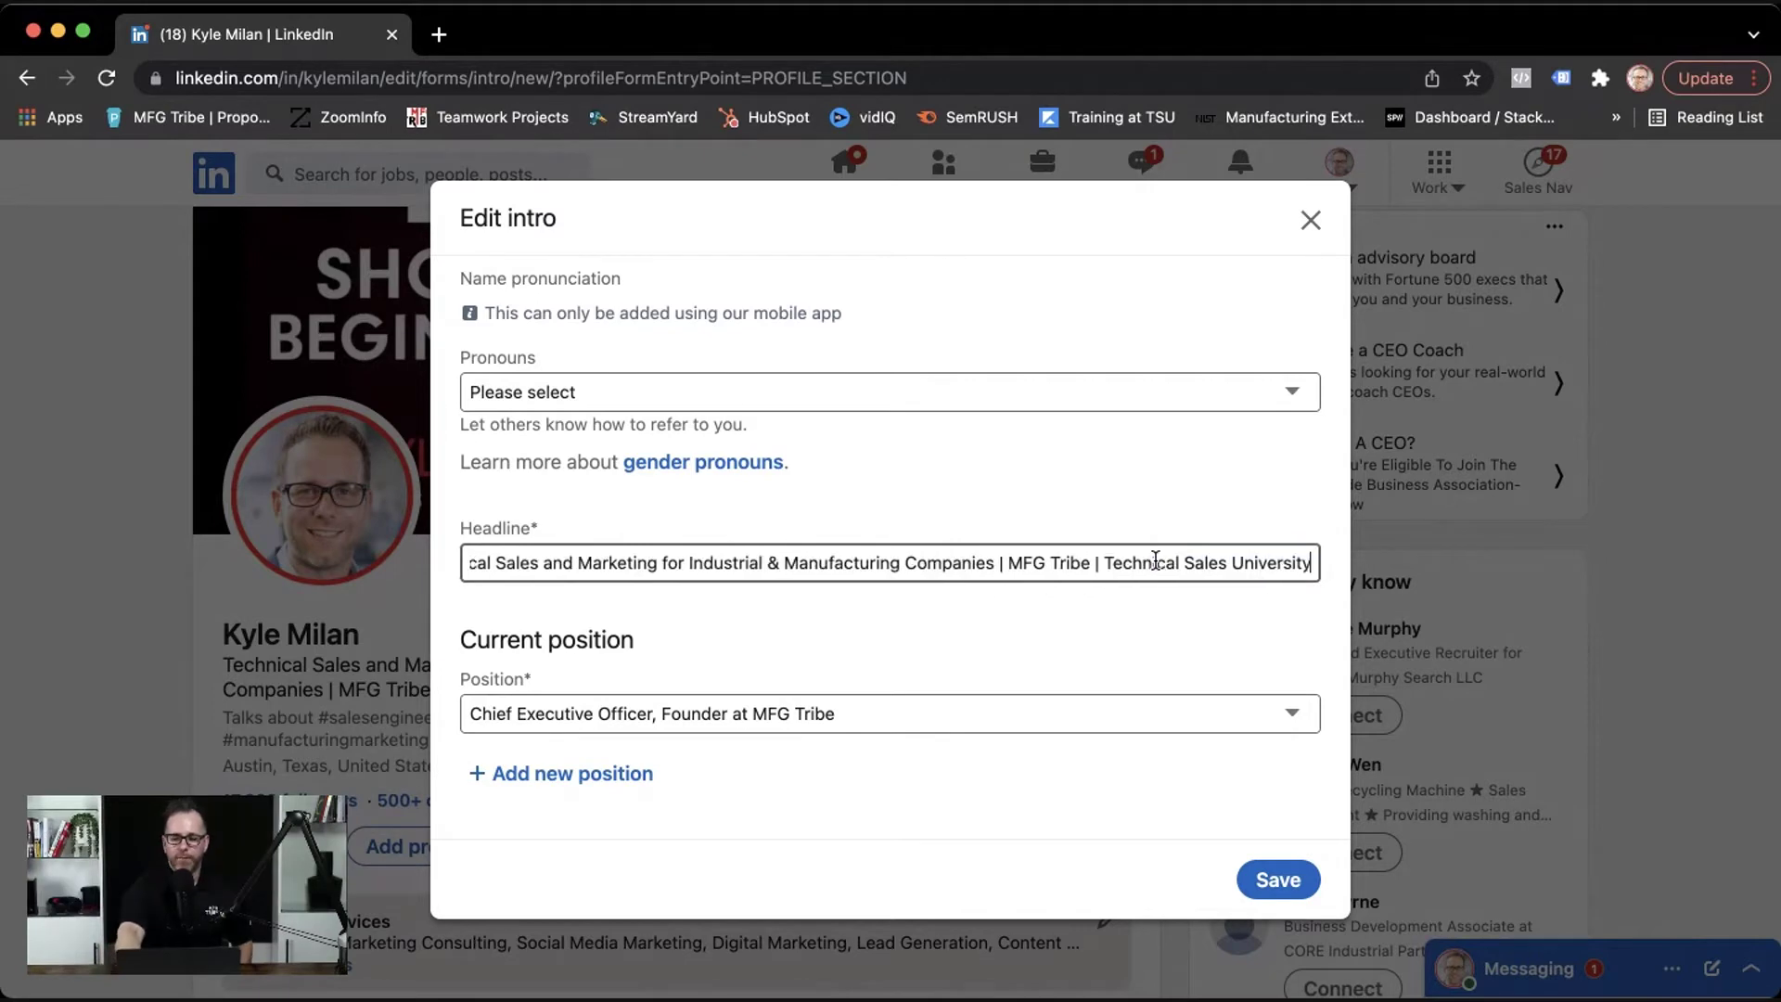
{"action": "left_click_drag", "start_coordinate": [741, 563], "coordinate": [462, 555]}
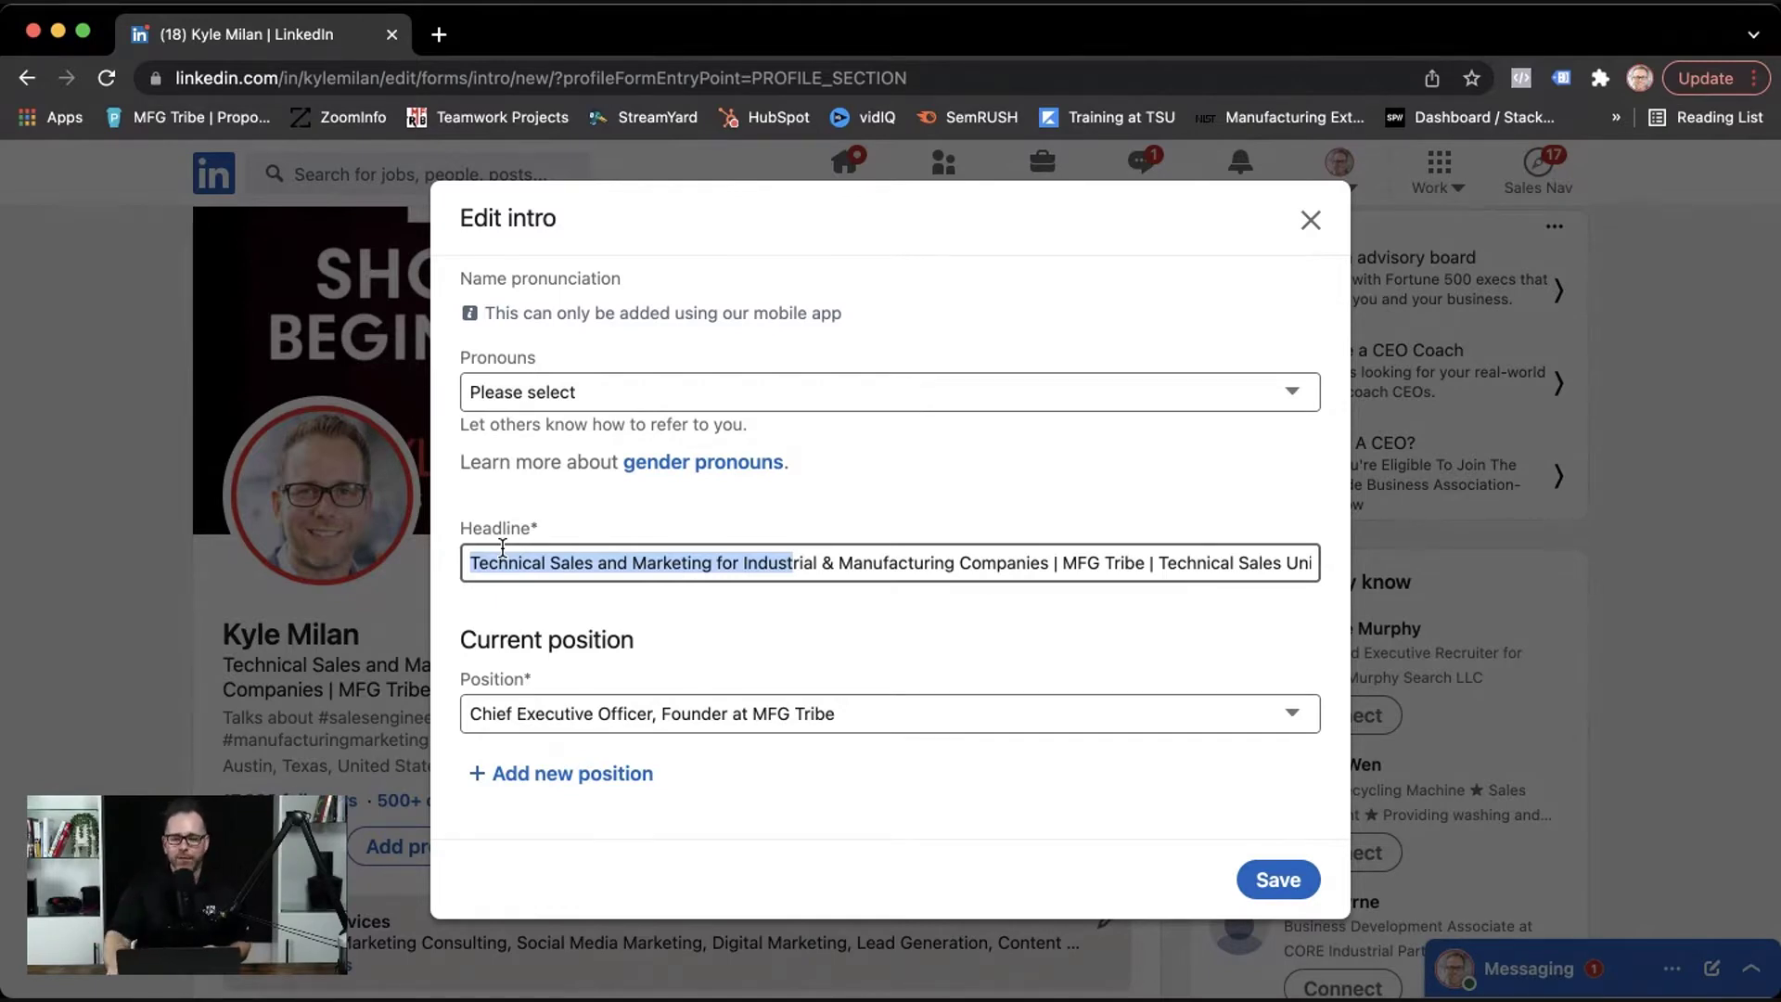
- Close Edit intro unsaved and view My Network's seven pending invitations
{"action": "left_click", "coordinate": [1309, 219]}
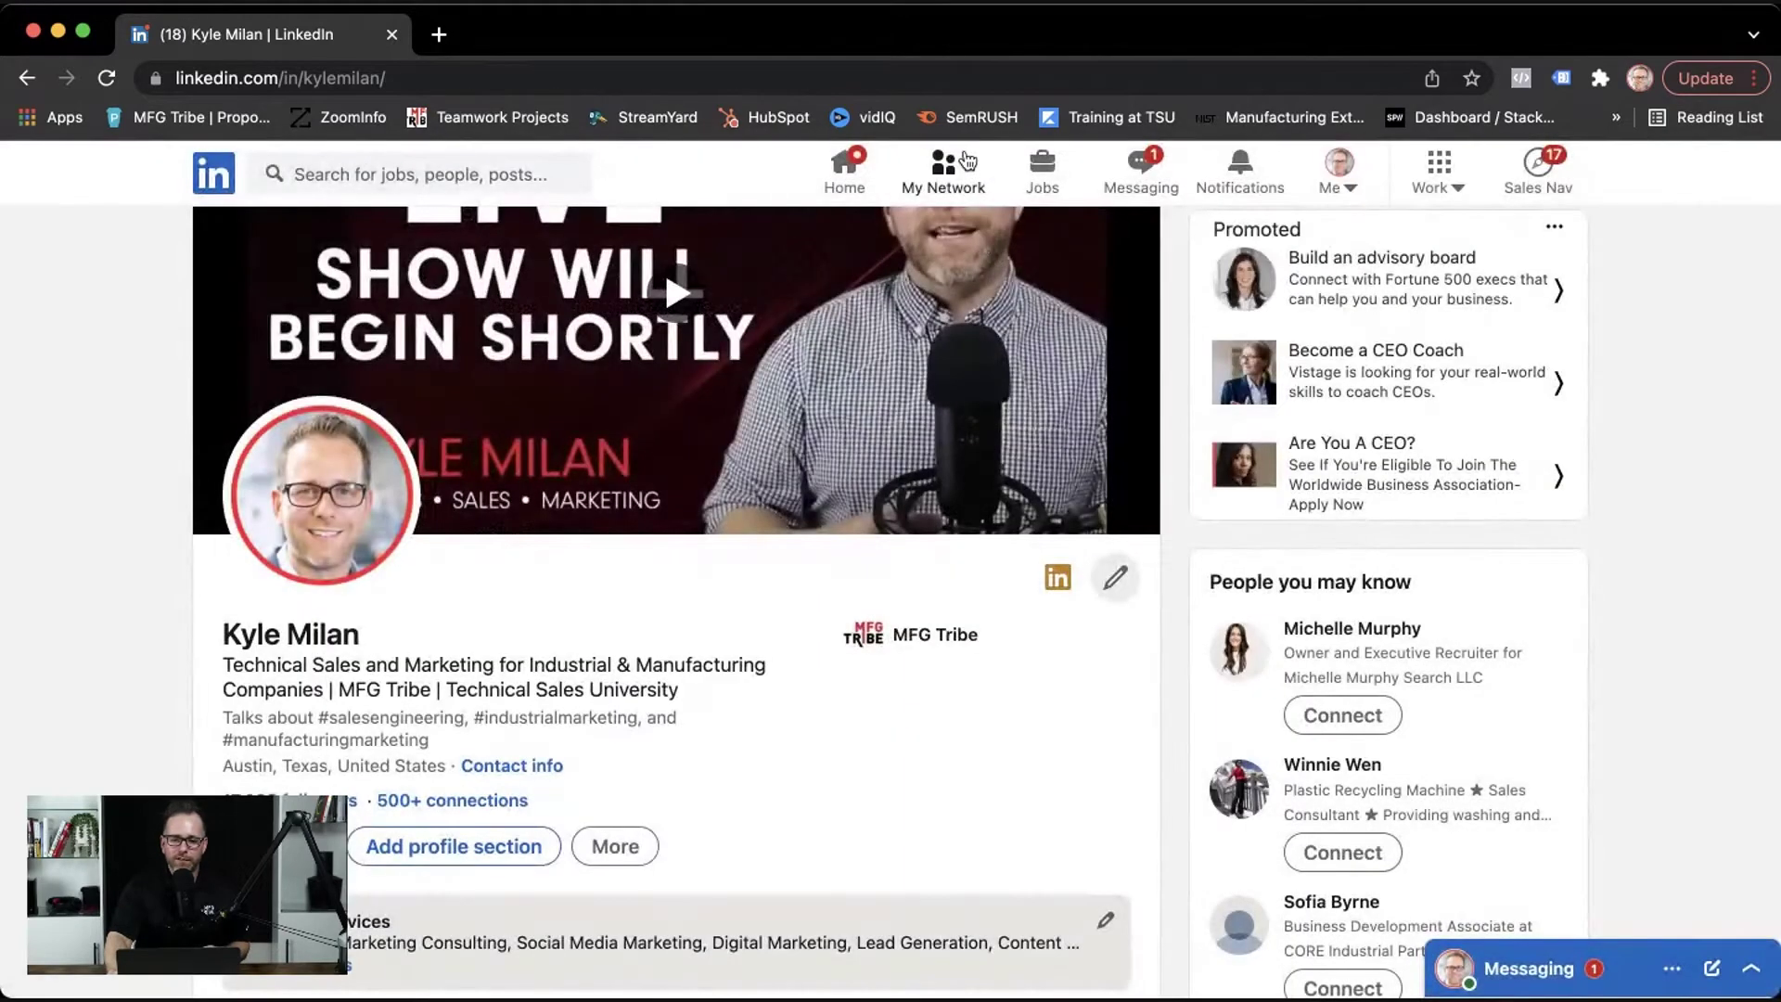
{"action": "left_click", "coordinate": [944, 169]}
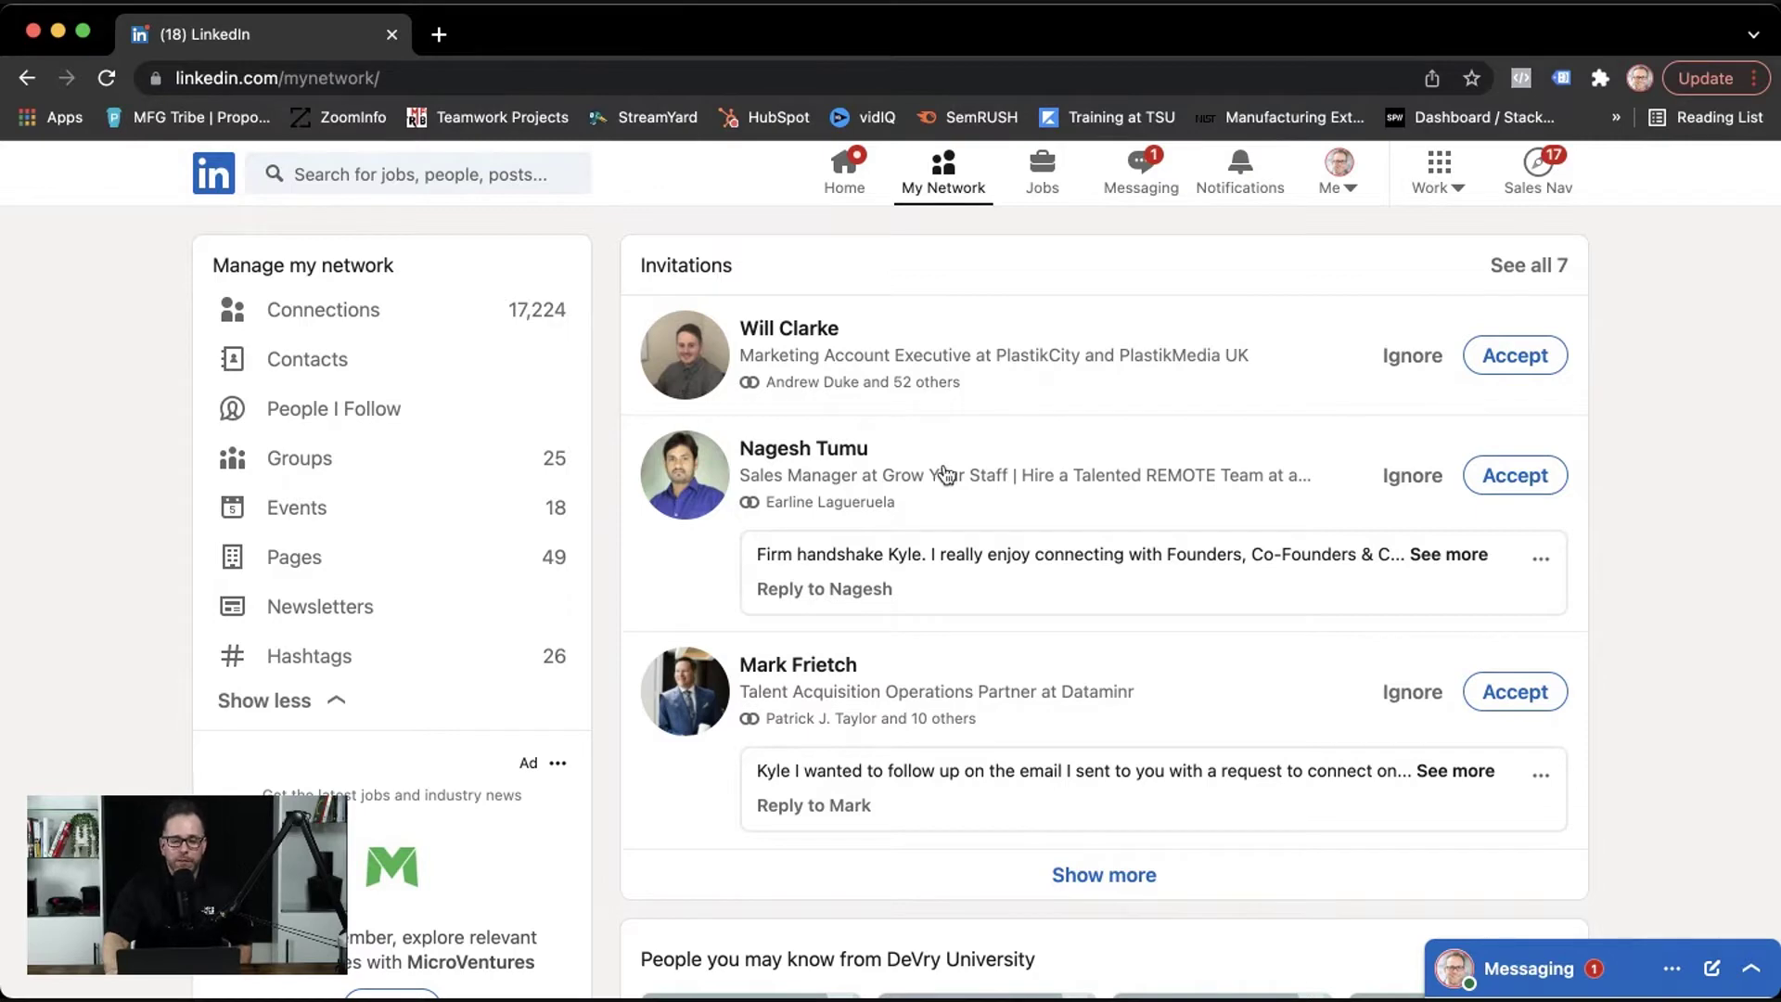
{"action": "scroll", "coordinate": [958, 470], "scroll_direction": "down", "scroll_amount": 1}
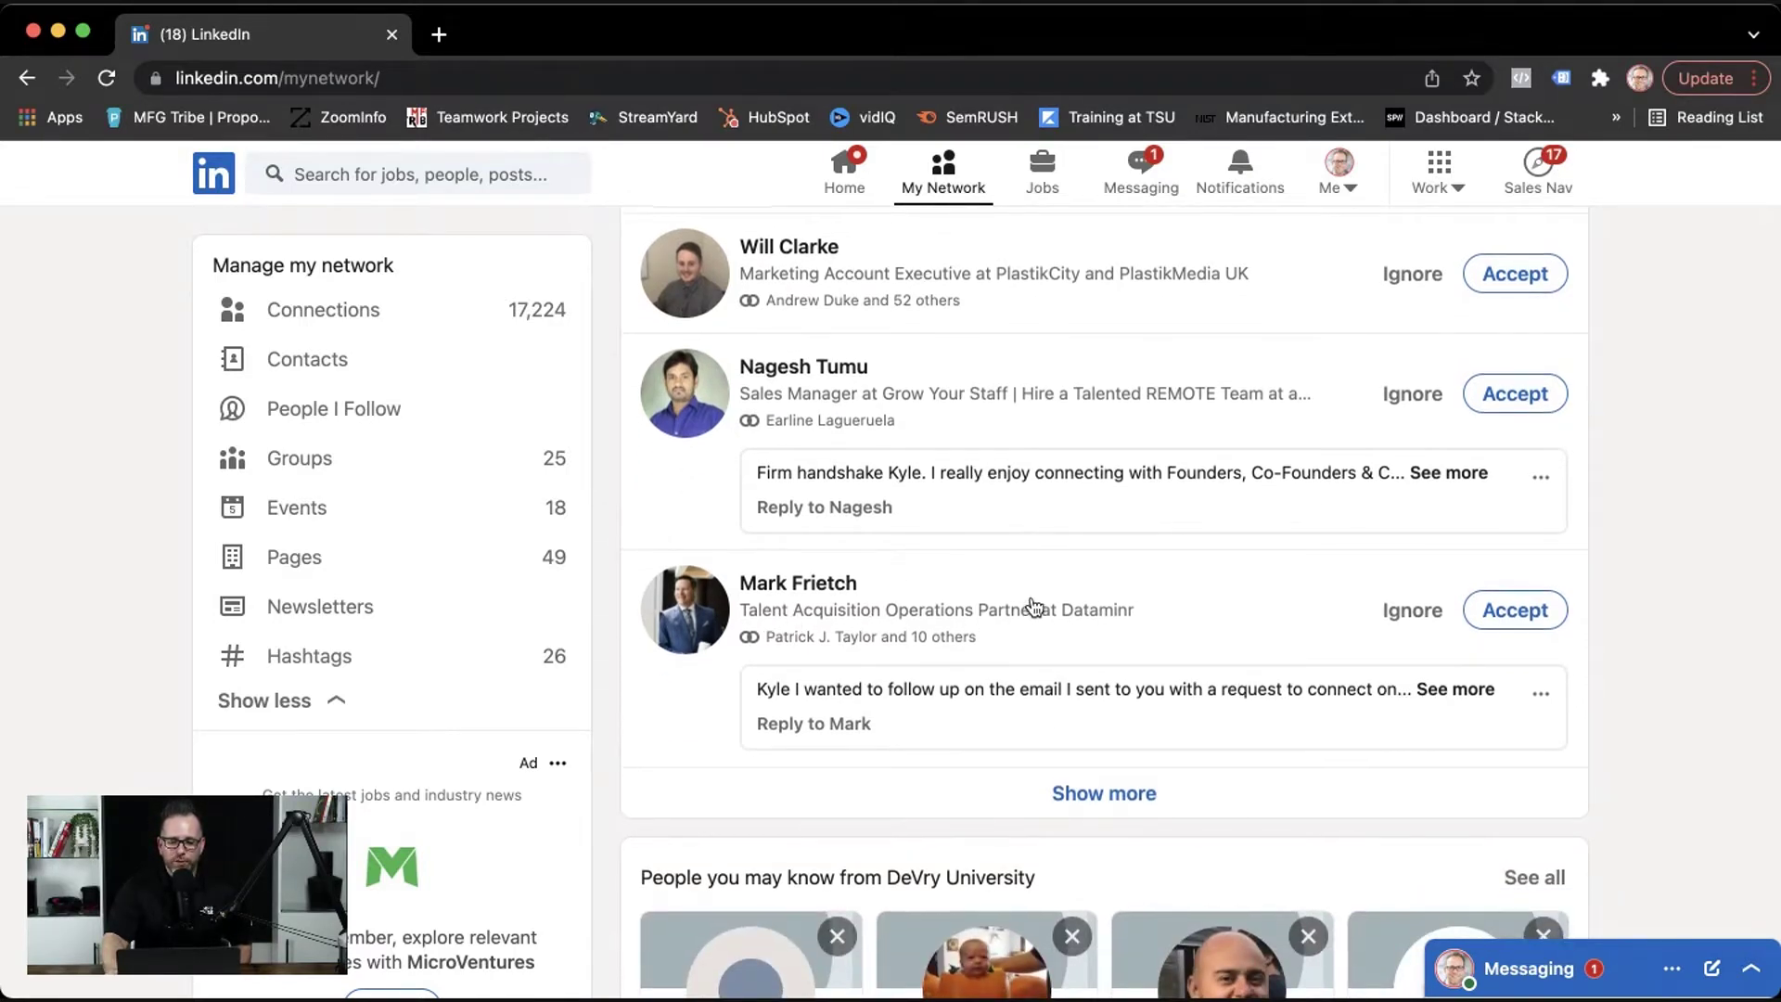
{"action": "scroll", "coordinate": [1058, 612], "scroll_direction": "up", "scroll_amount": 1}
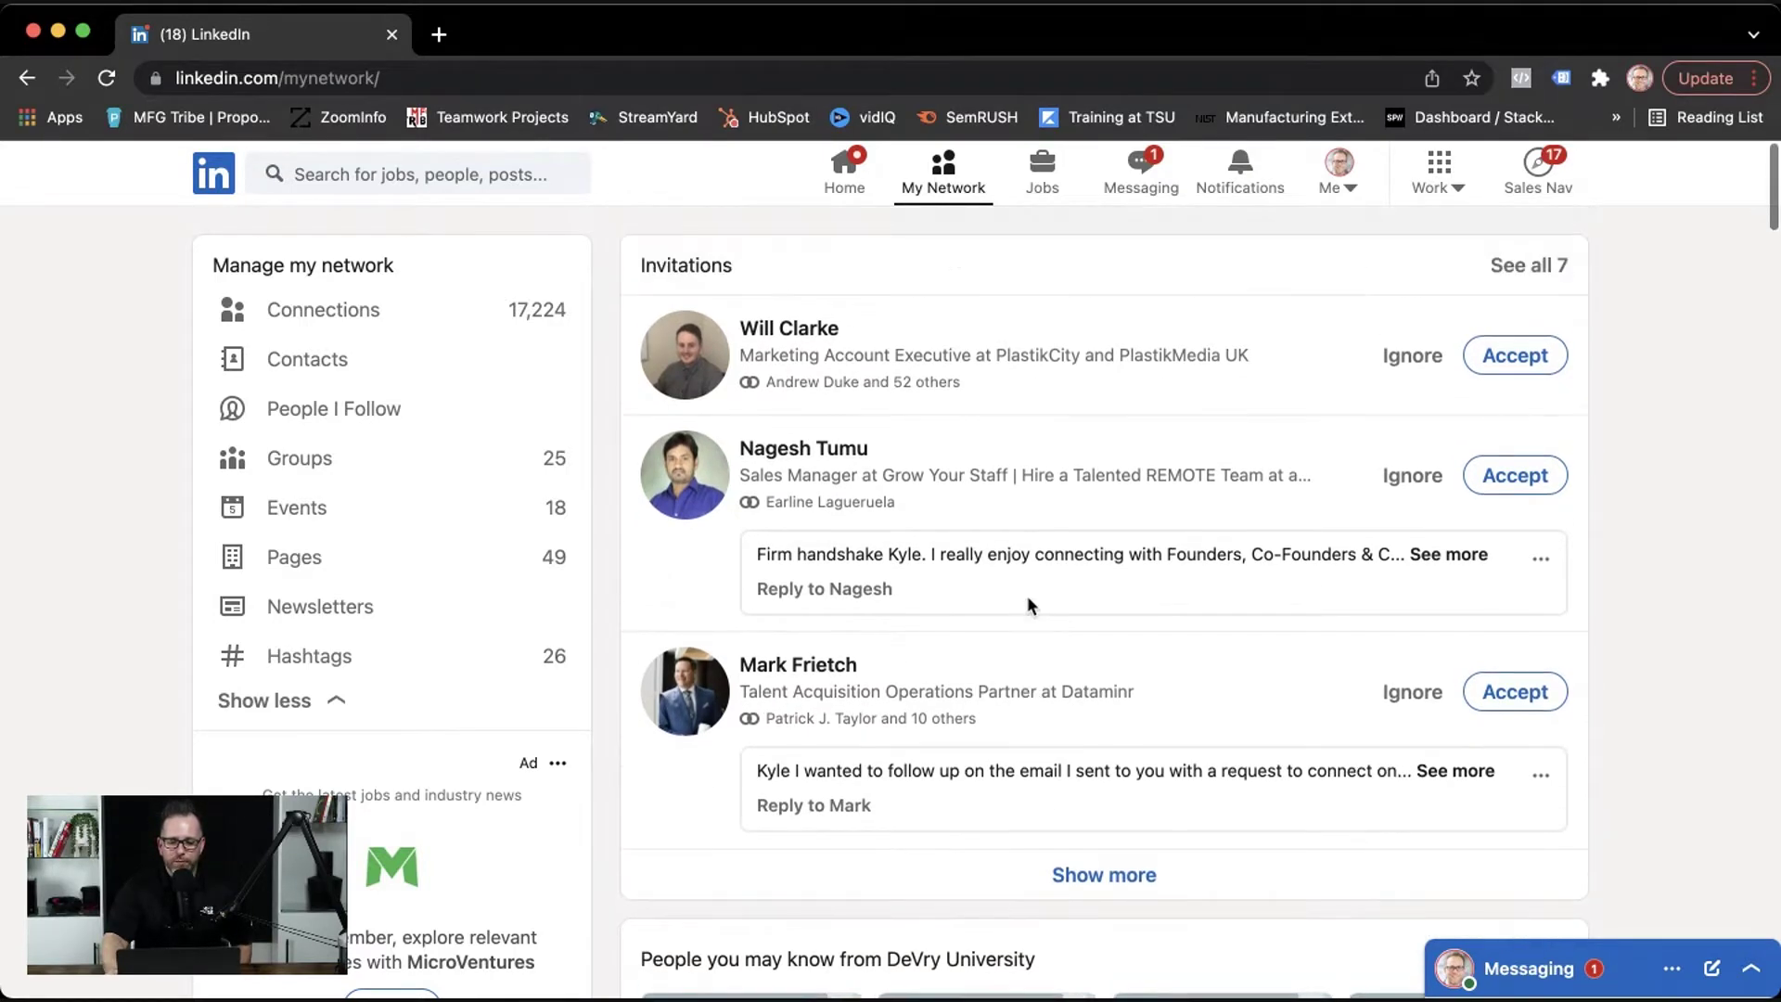
- Go to the home feed, then open your own profile from the left card
{"action": "left_click", "coordinate": [845, 174]}
{"action": "left_click", "coordinate": [331, 388]}
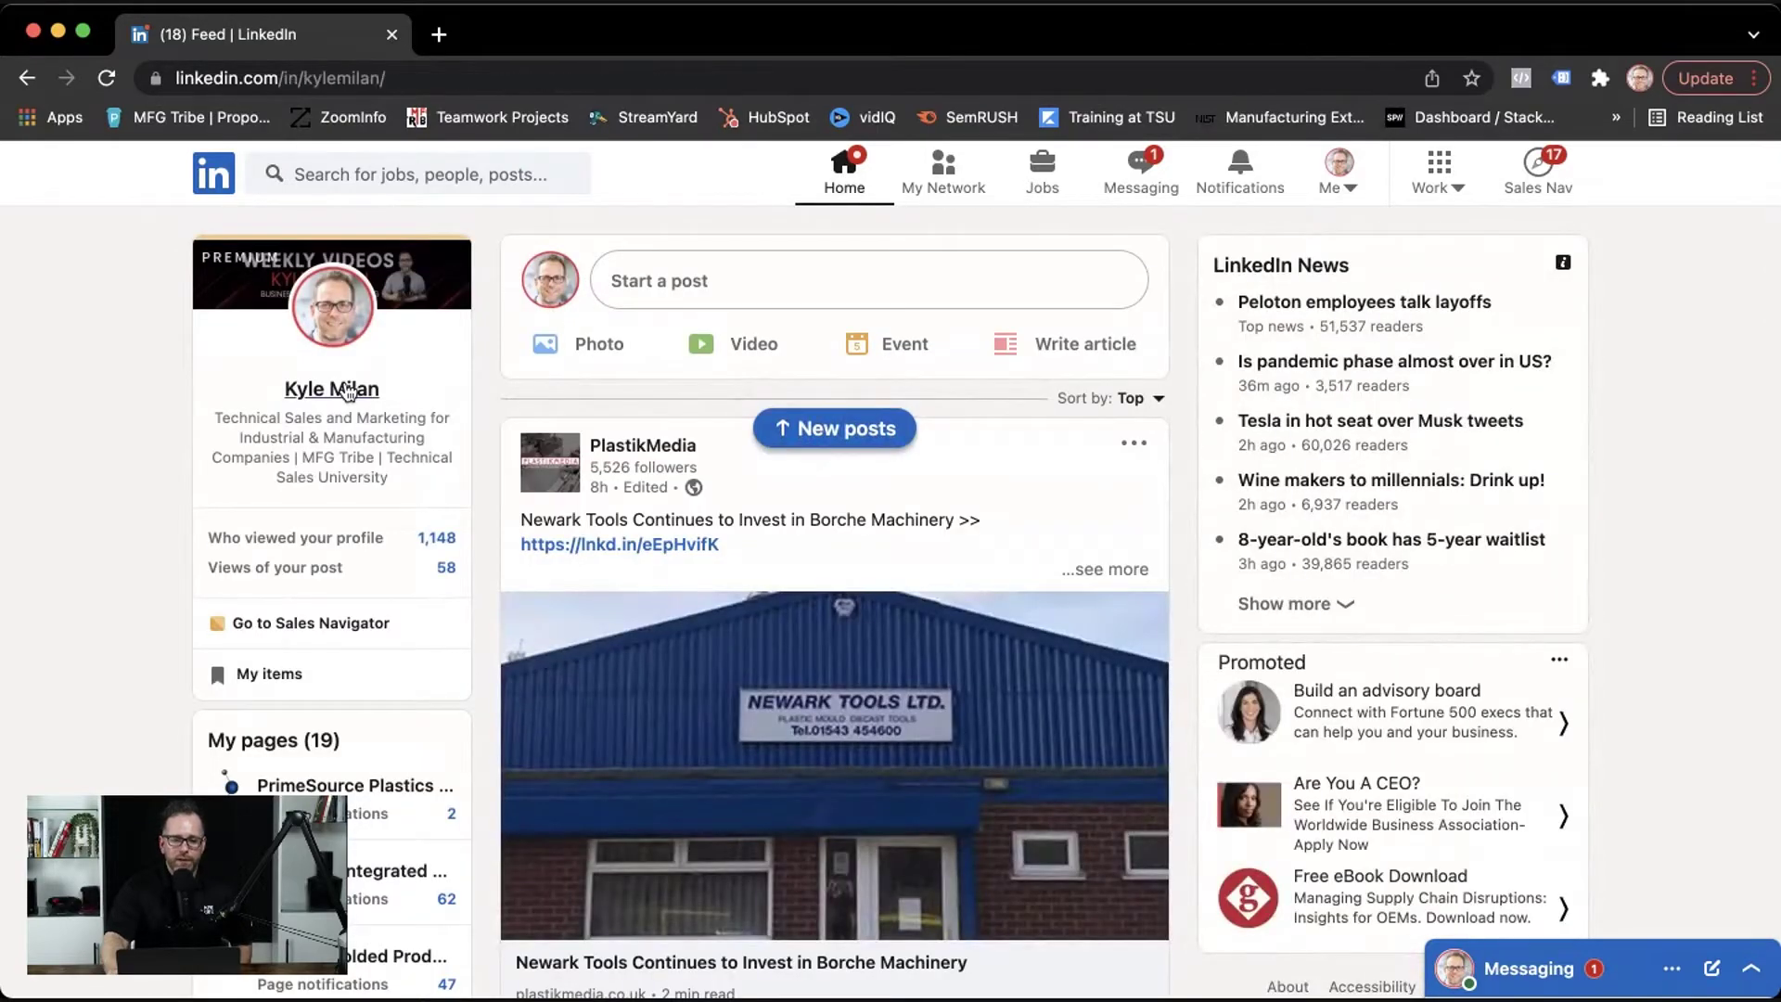
{"action": "scroll", "coordinate": [202, 501], "scroll_direction": "down", "scroll_amount": 2}
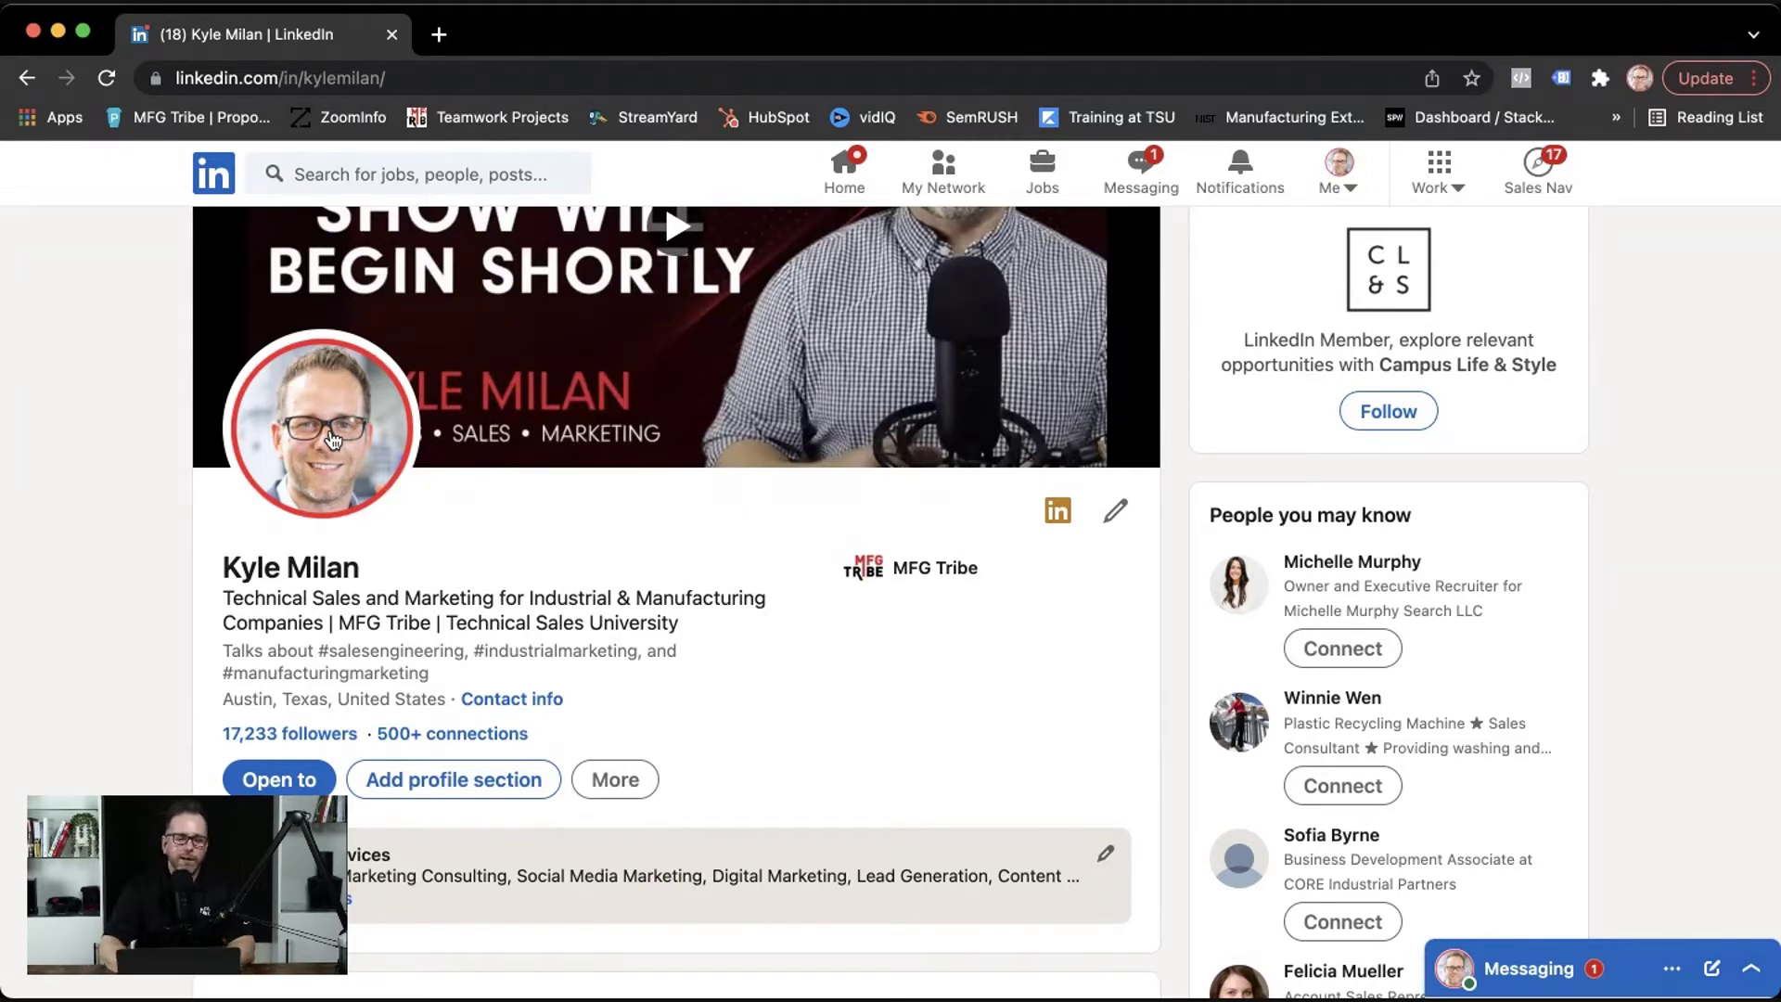
{"action": "scroll", "coordinate": [663, 391], "scroll_direction": "up", "scroll_amount": 3}
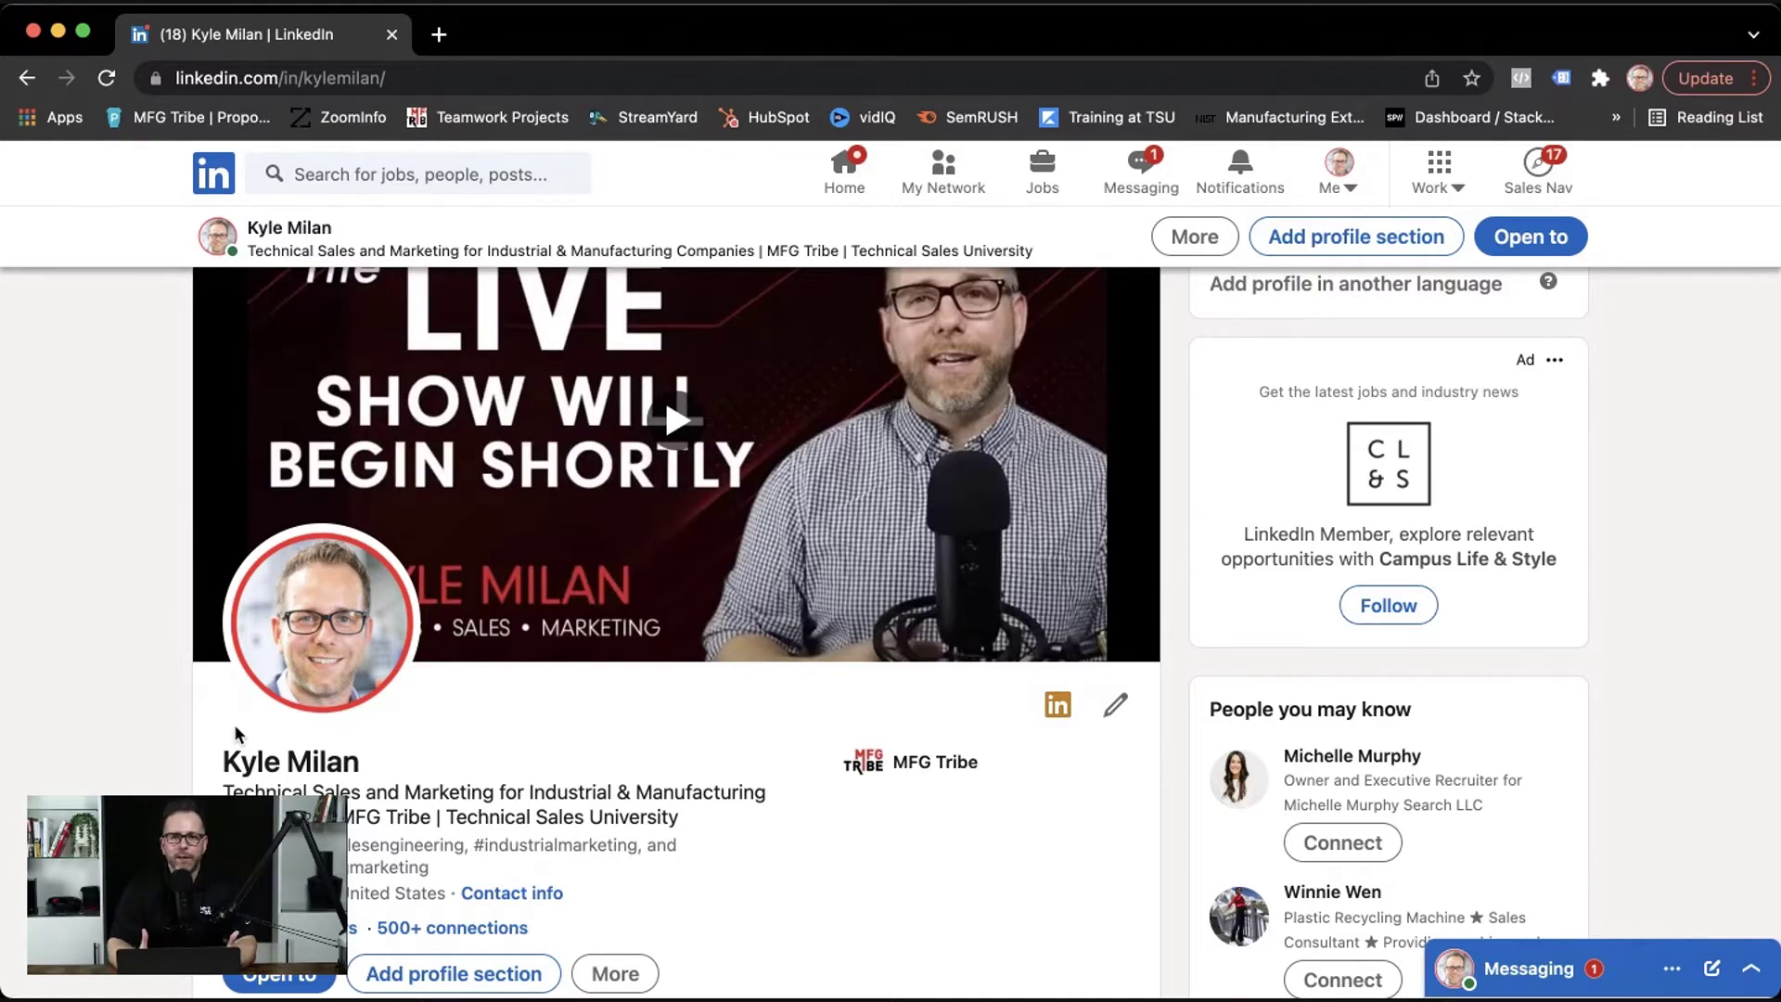
{"action": "scroll", "coordinate": [237, 734], "scroll_direction": "down", "scroll_amount": 5}
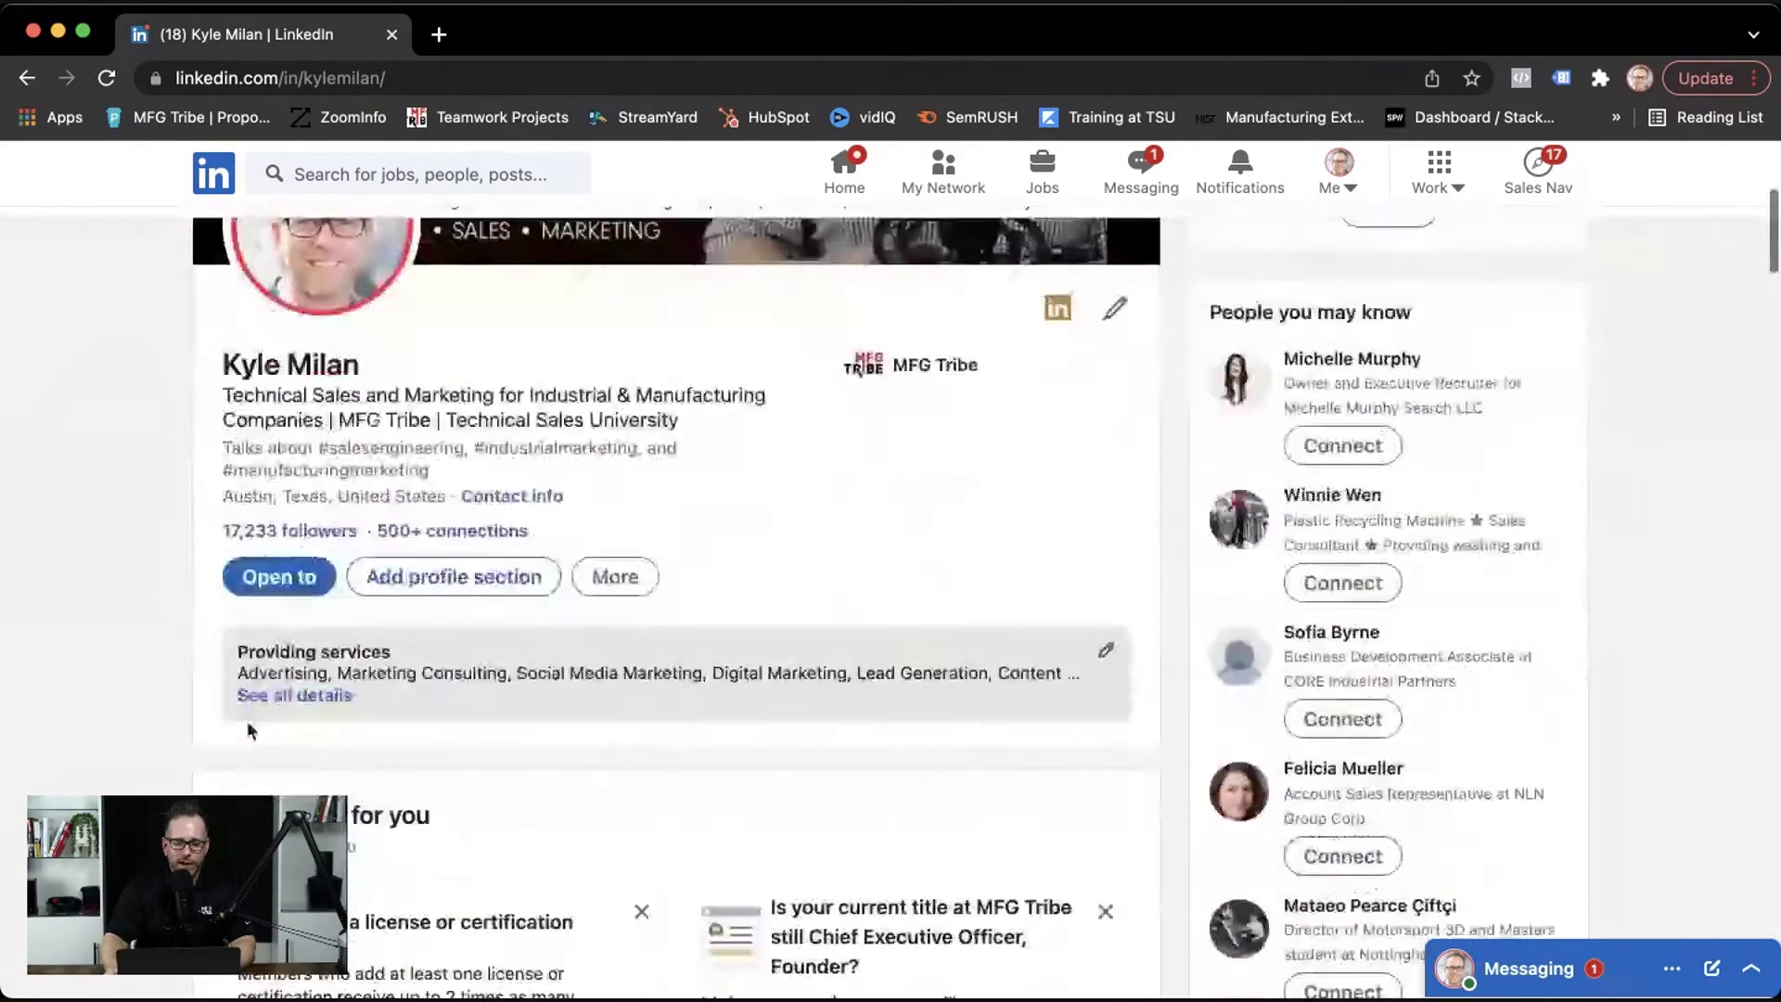
{"action": "scroll", "coordinate": [247, 721], "scroll_direction": "down", "scroll_amount": 1}
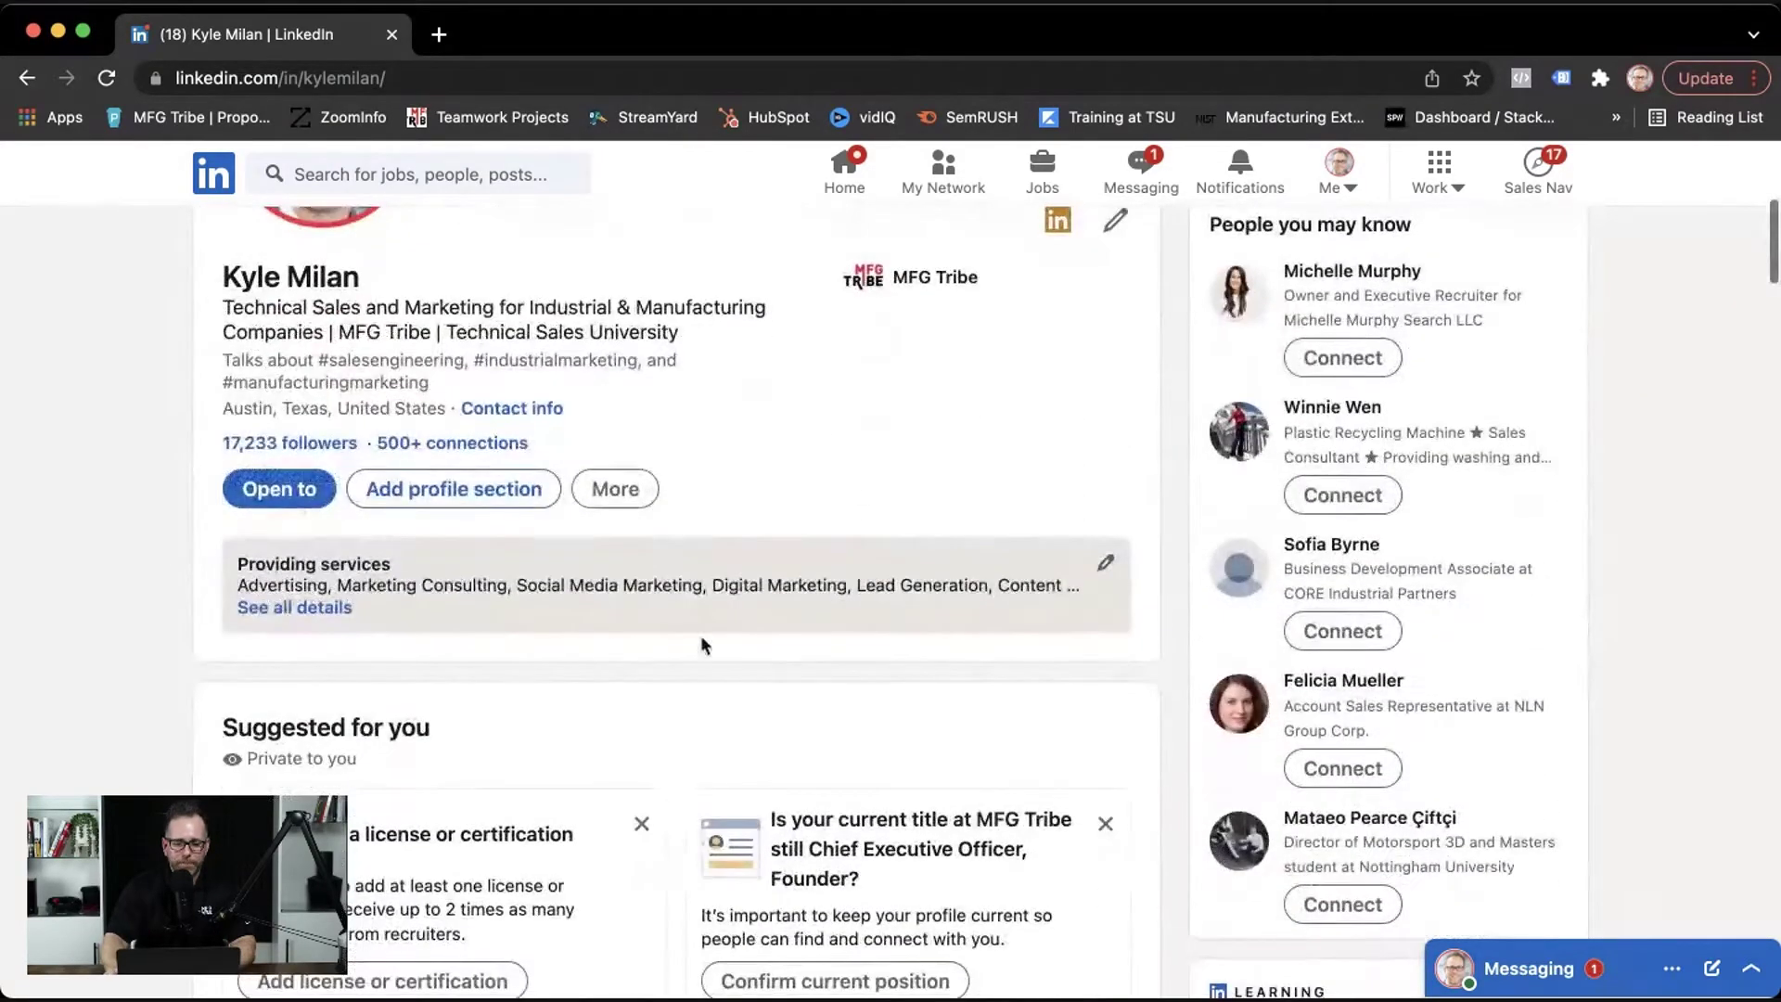
{"action": "left_click", "coordinate": [871, 554]}
{"action": "left_click", "coordinate": [545, 667]}
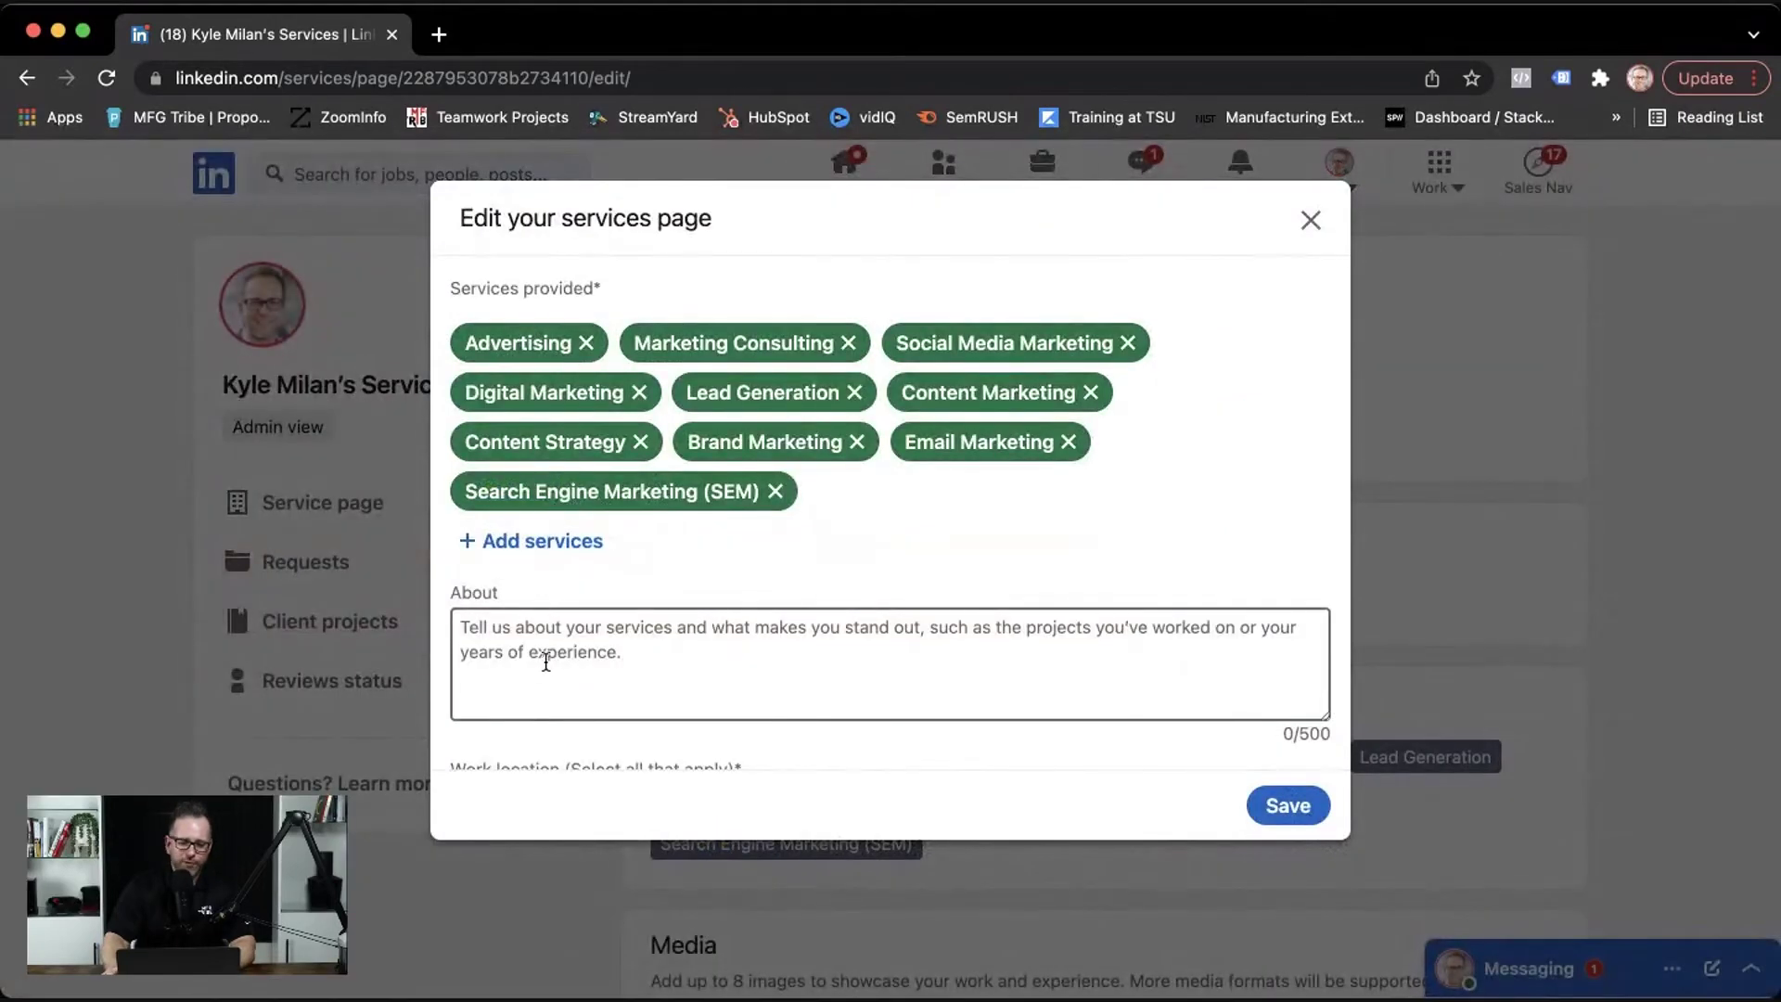
{"action": "scroll", "coordinate": [546, 665], "scroll_direction": "down", "scroll_amount": 2}
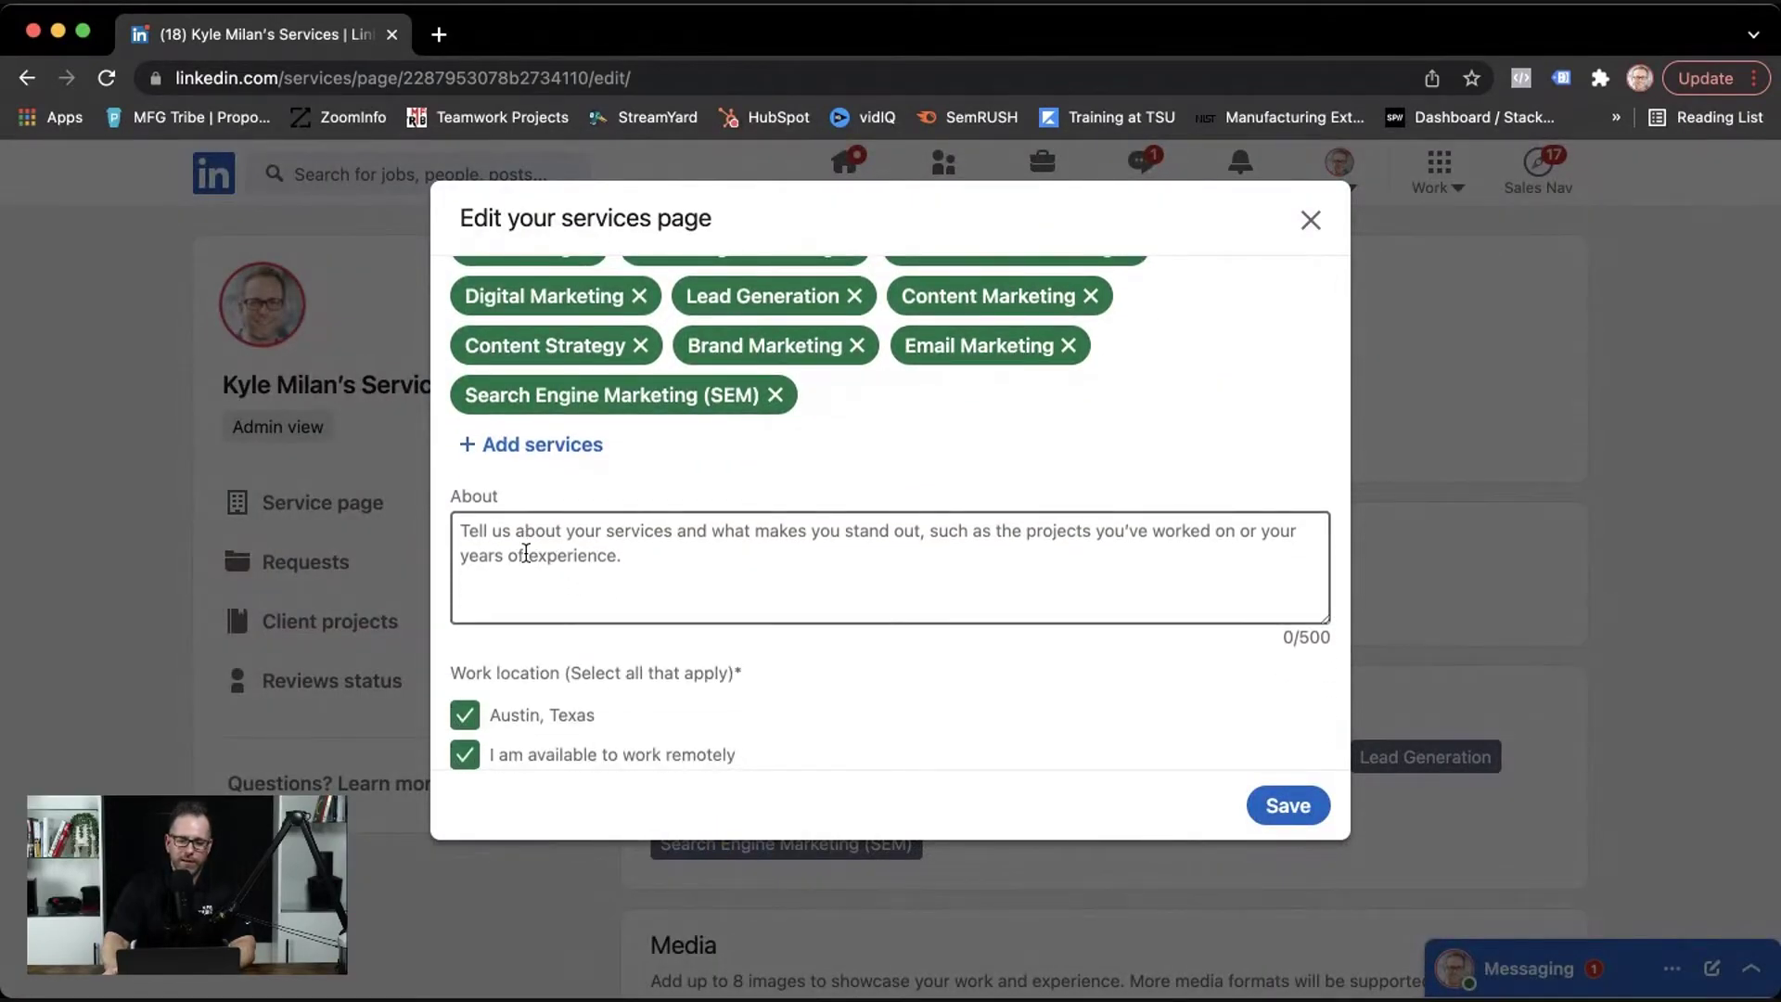
{"action": "scroll", "coordinate": [596, 537], "scroll_direction": "down", "scroll_amount": 2}
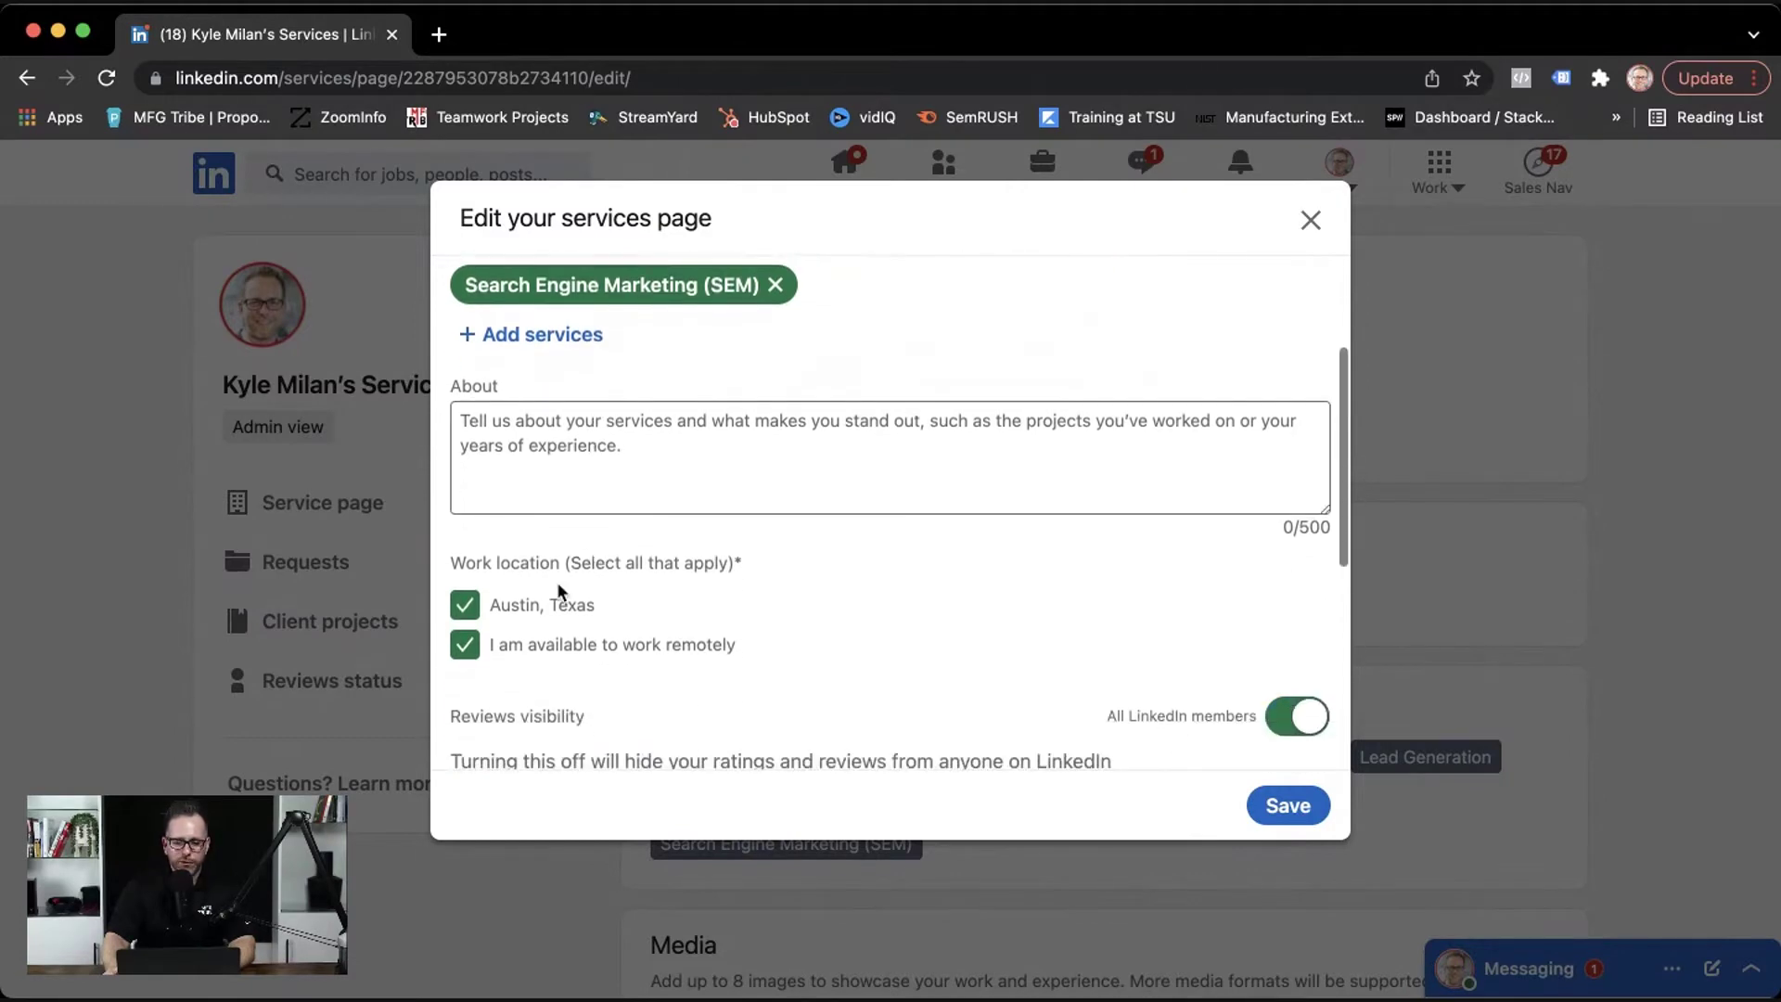
{"action": "scroll", "coordinate": [672, 579], "scroll_direction": "down", "scroll_amount": 3}
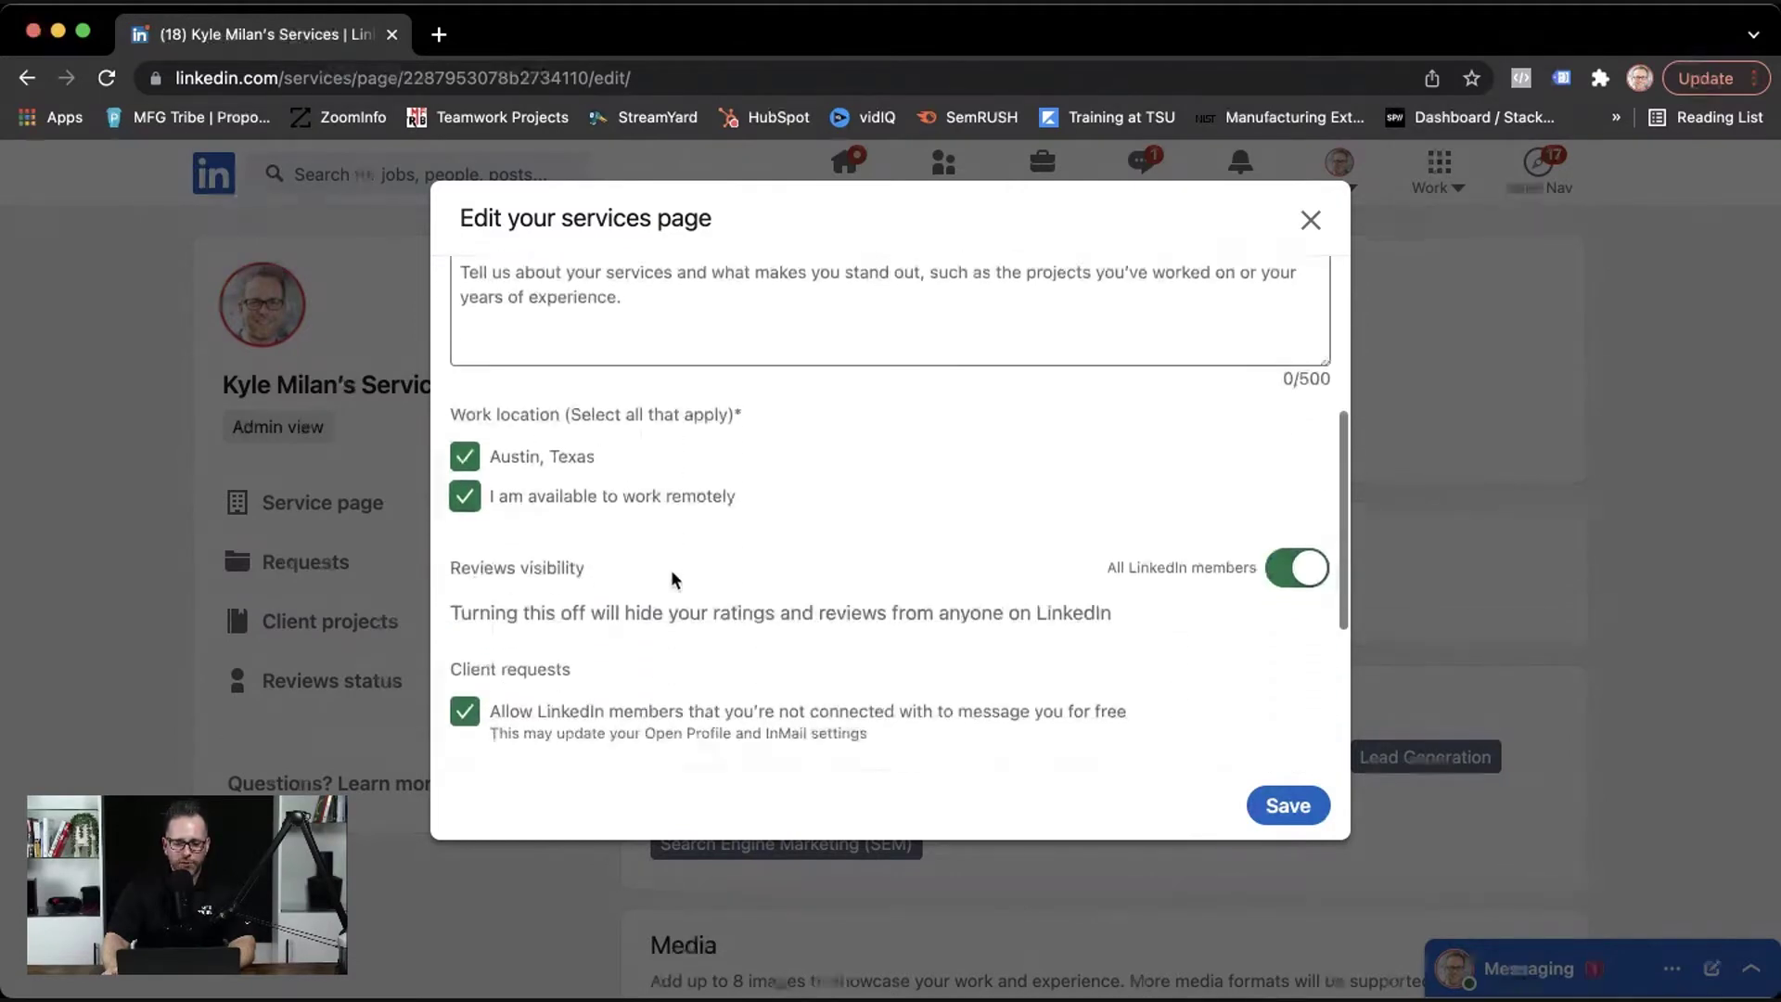
{"action": "left_click", "coordinate": [1309, 221]}
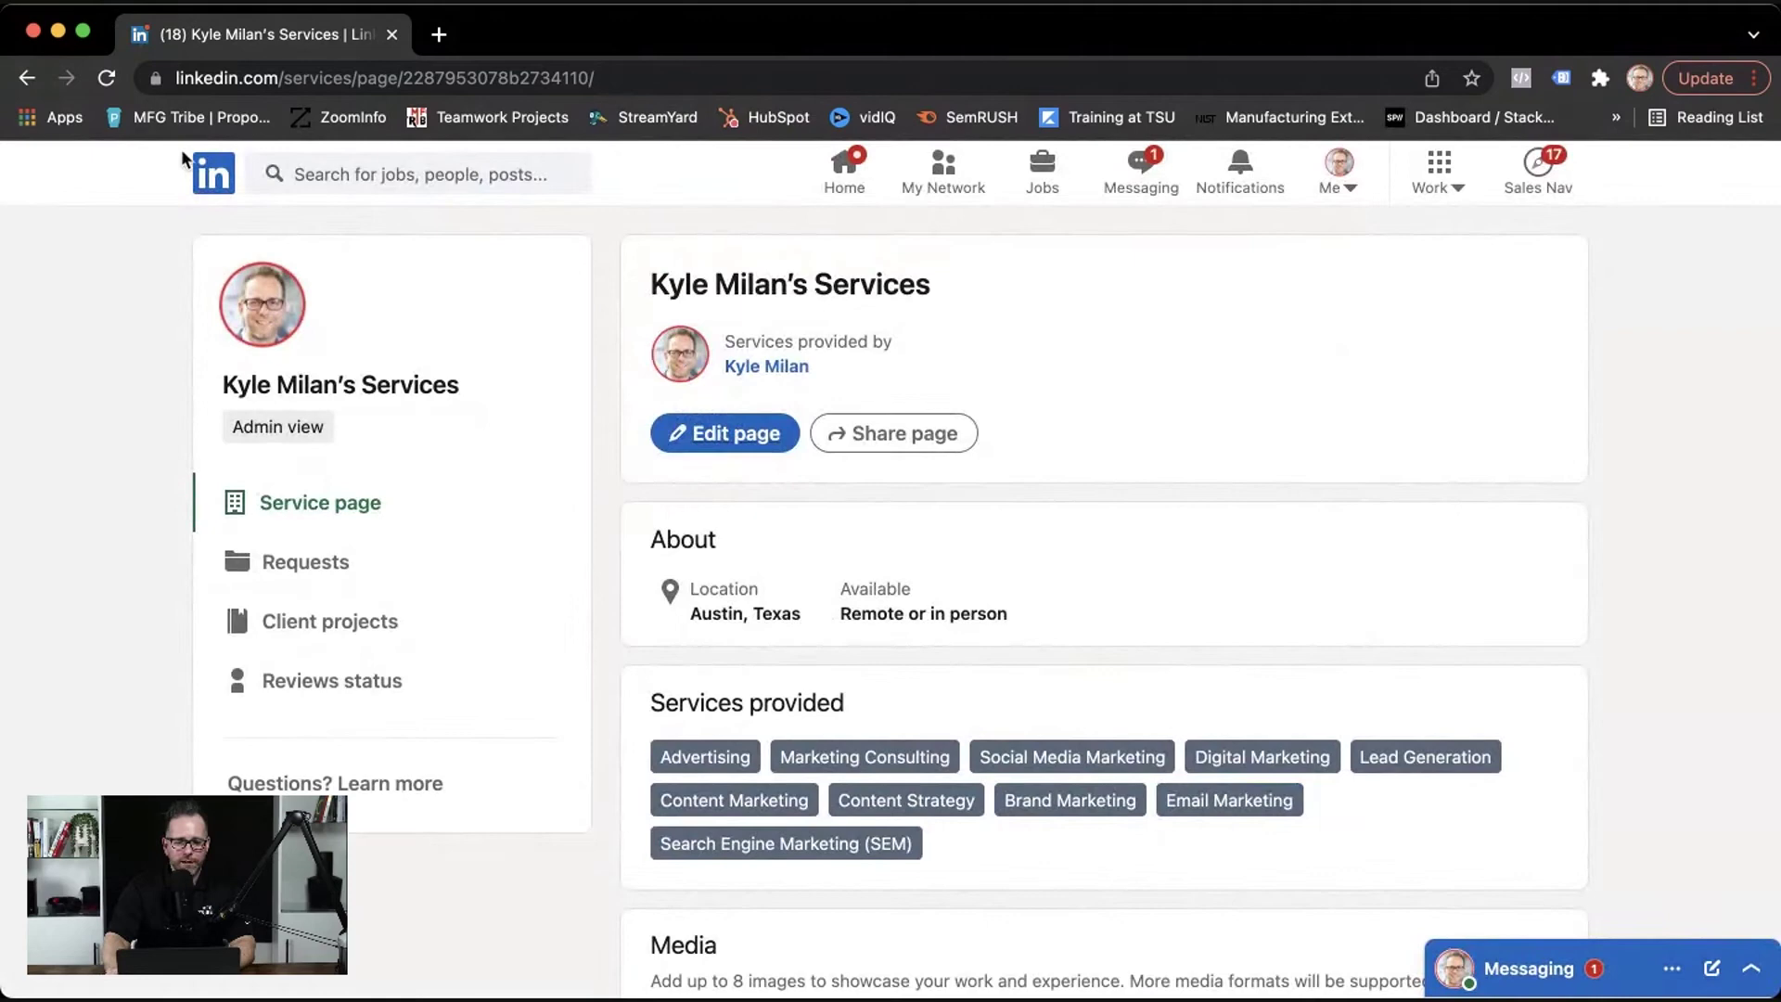
{"action": "left_click", "coordinate": [726, 433]}
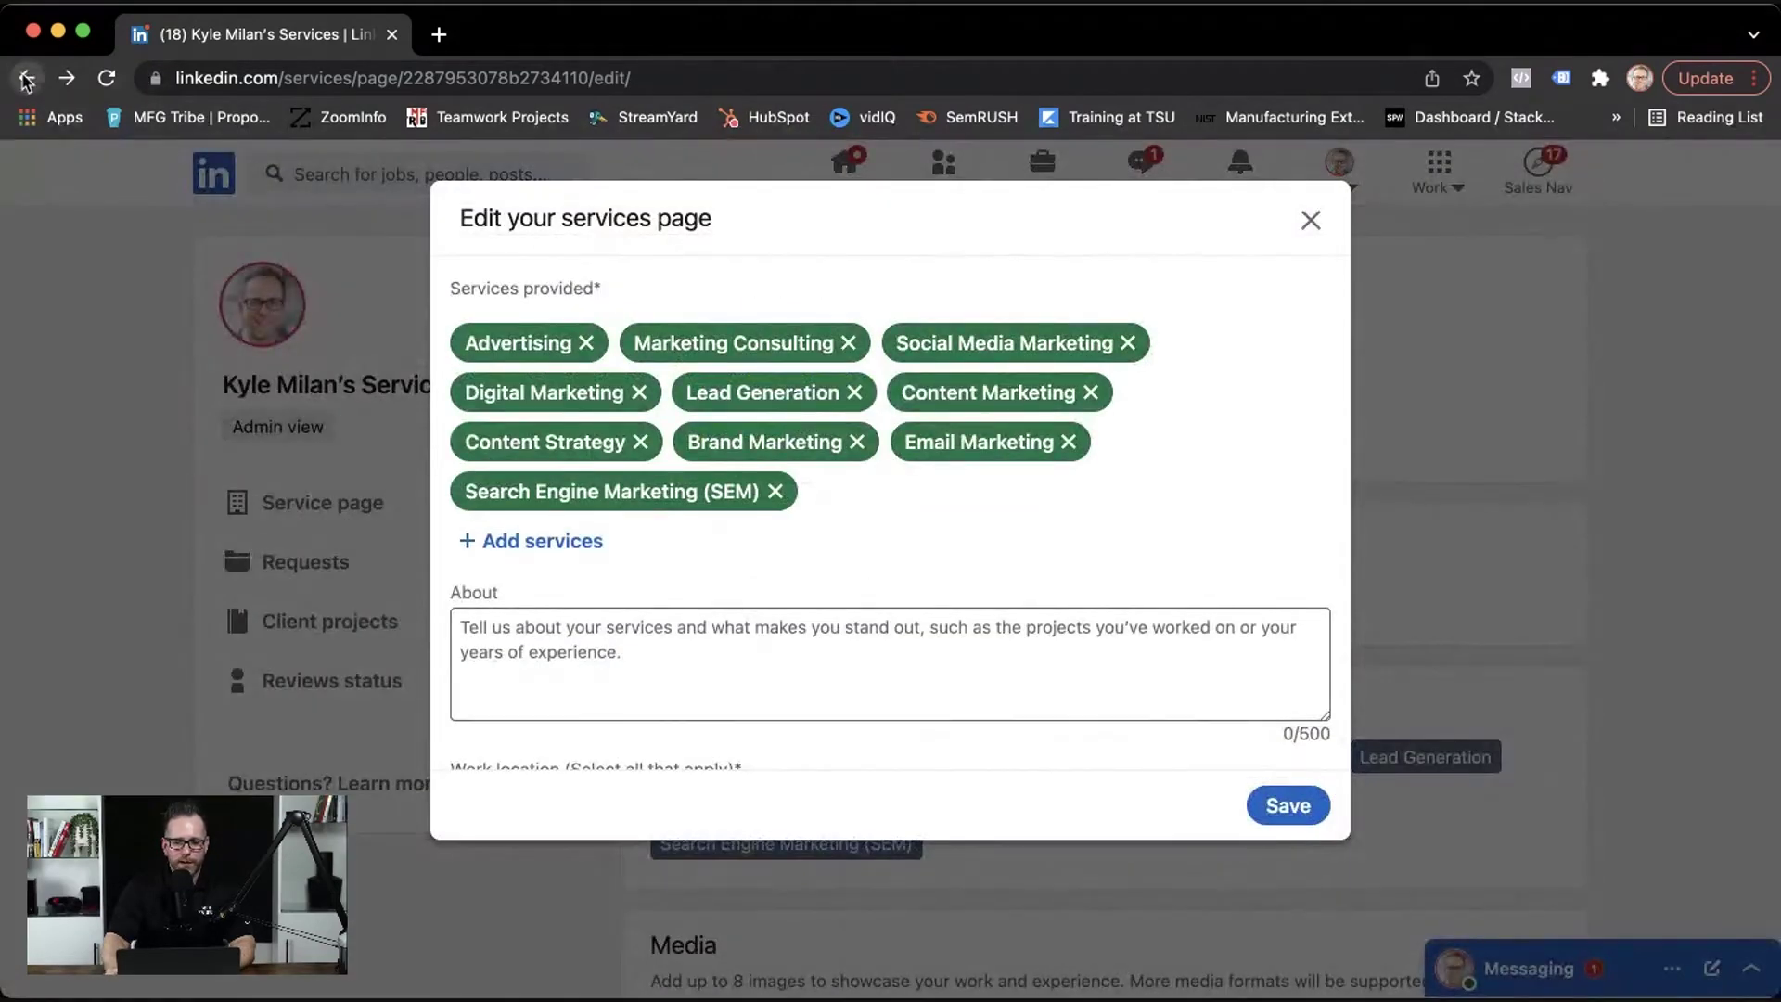
{"action": "left_click", "coordinate": [29, 78]}
{"action": "scroll", "coordinate": [664, 452], "scroll_direction": "down", "scroll_amount": 3}
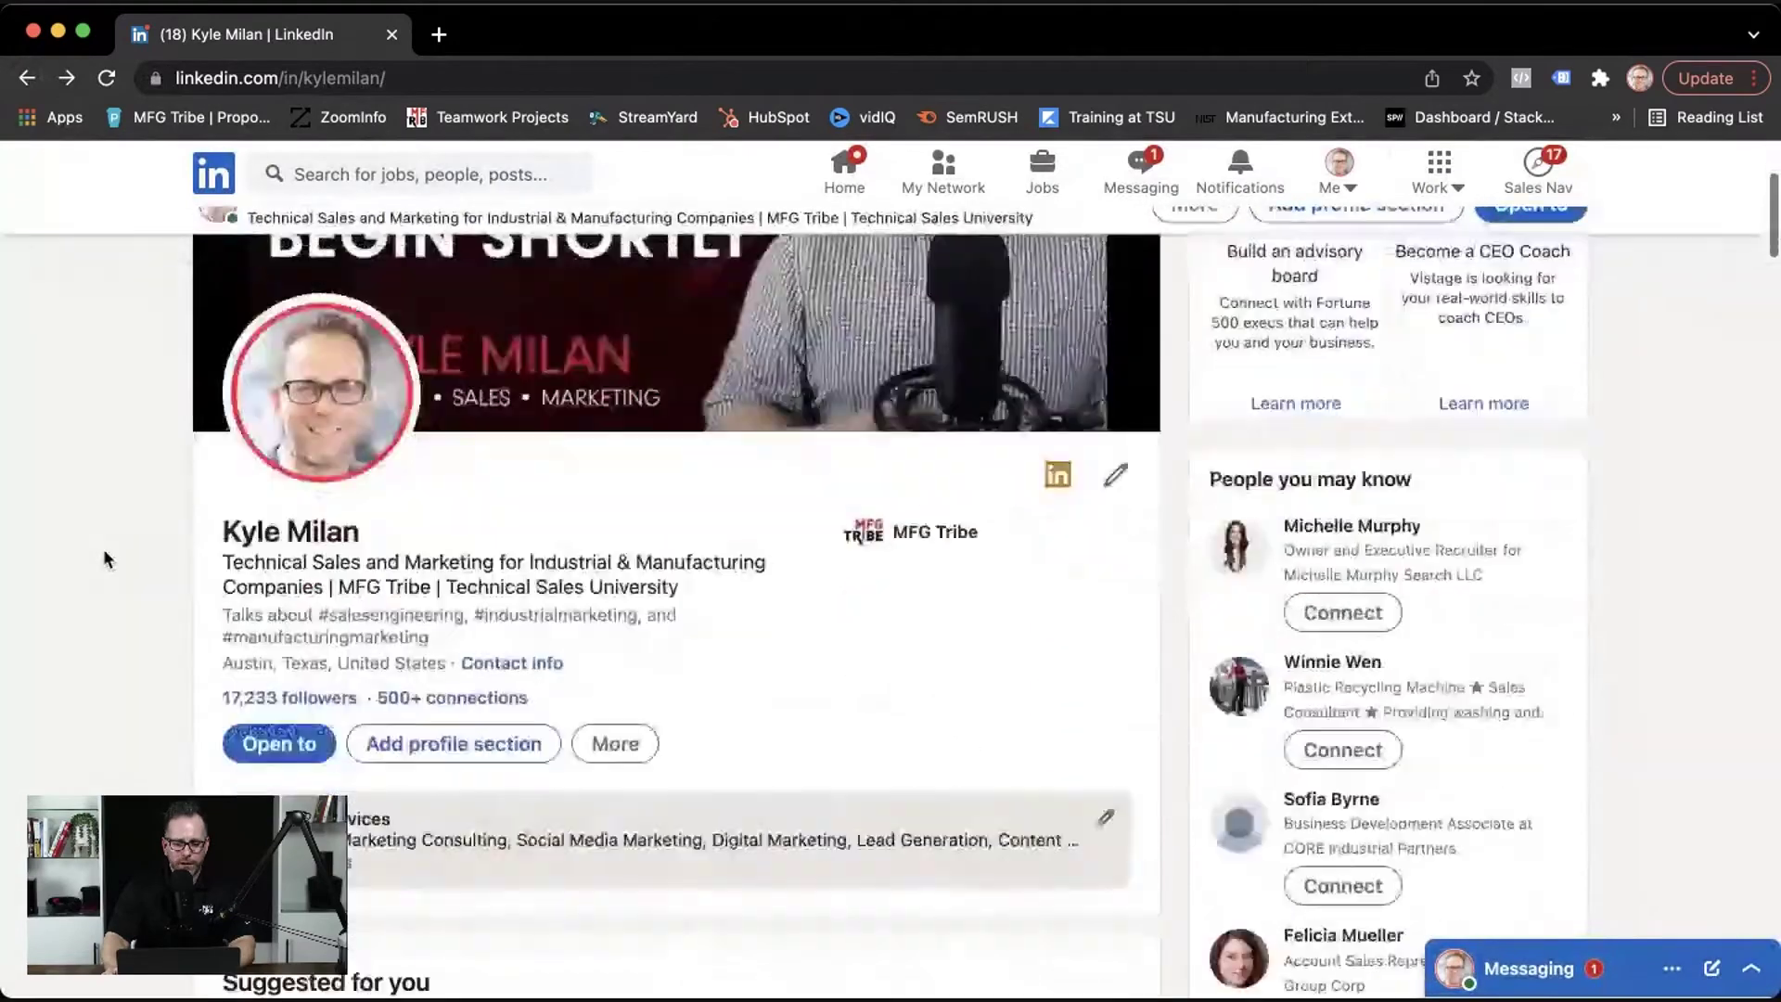
{"action": "scroll", "coordinate": [104, 548], "scroll_direction": "down", "scroll_amount": 3}
{"action": "scroll", "coordinate": [104, 549], "scroll_direction": "down", "scroll_amount": 3}
{"action": "scroll", "coordinate": [103, 548], "scroll_direction": "down", "scroll_amount": 2}
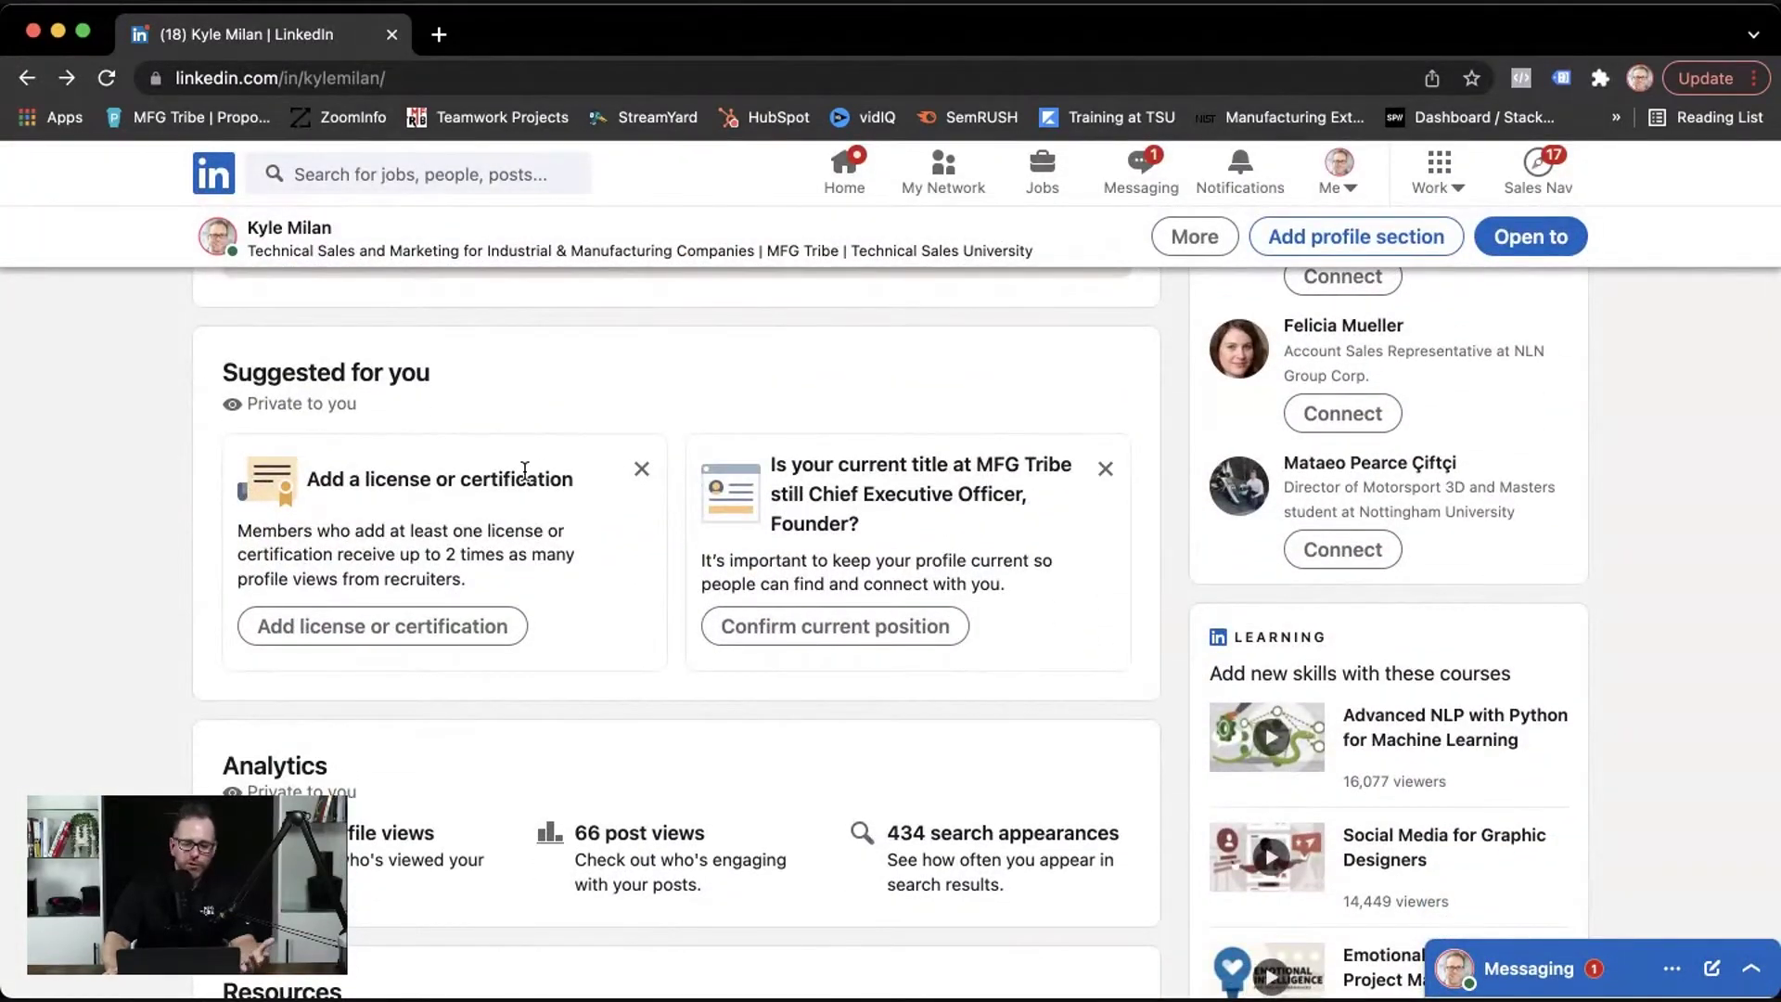
{"action": "scroll", "coordinate": [585, 422], "scroll_direction": "down", "scroll_amount": 2}
{"action": "scroll", "coordinate": [557, 425], "scroll_direction": "down", "scroll_amount": 2}
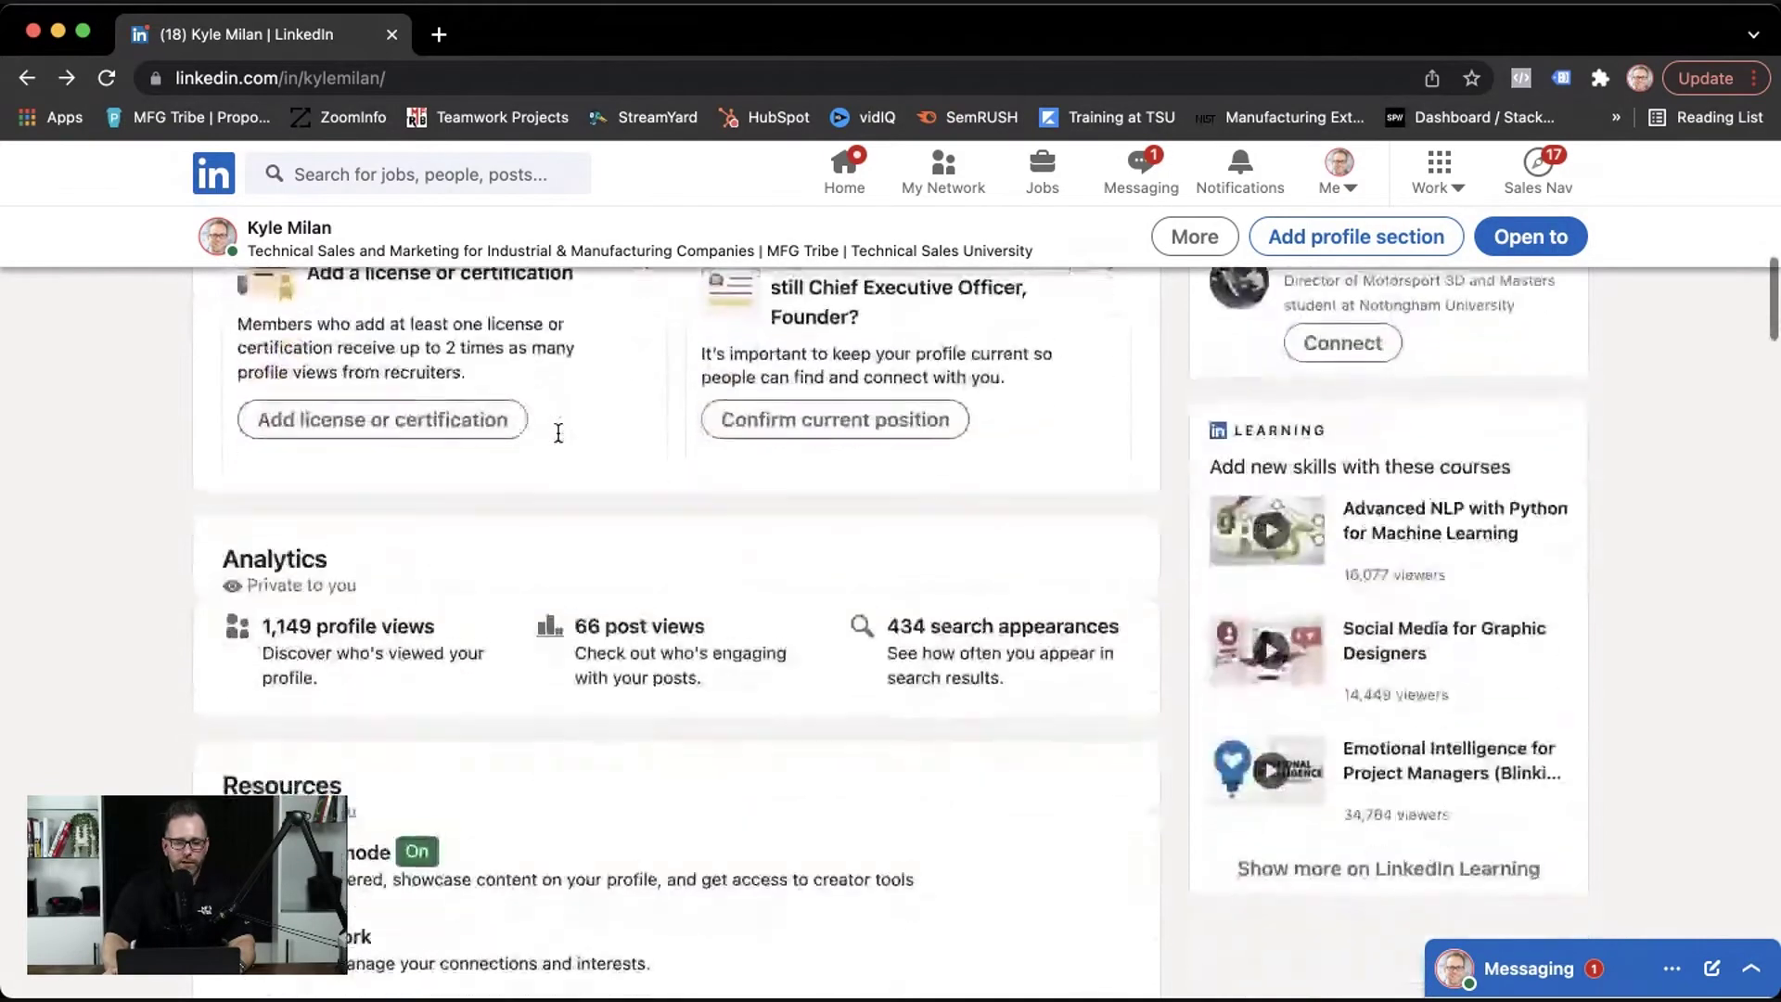
{"action": "scroll", "coordinate": [417, 425], "scroll_direction": "down", "scroll_amount": 3}
{"action": "scroll", "coordinate": [360, 430], "scroll_direction": "down", "scroll_amount": 2}
{"action": "scroll", "coordinate": [360, 442], "scroll_direction": "up", "scroll_amount": 3}
{"action": "scroll", "coordinate": [378, 427], "scroll_direction": "up", "scroll_amount": 3}
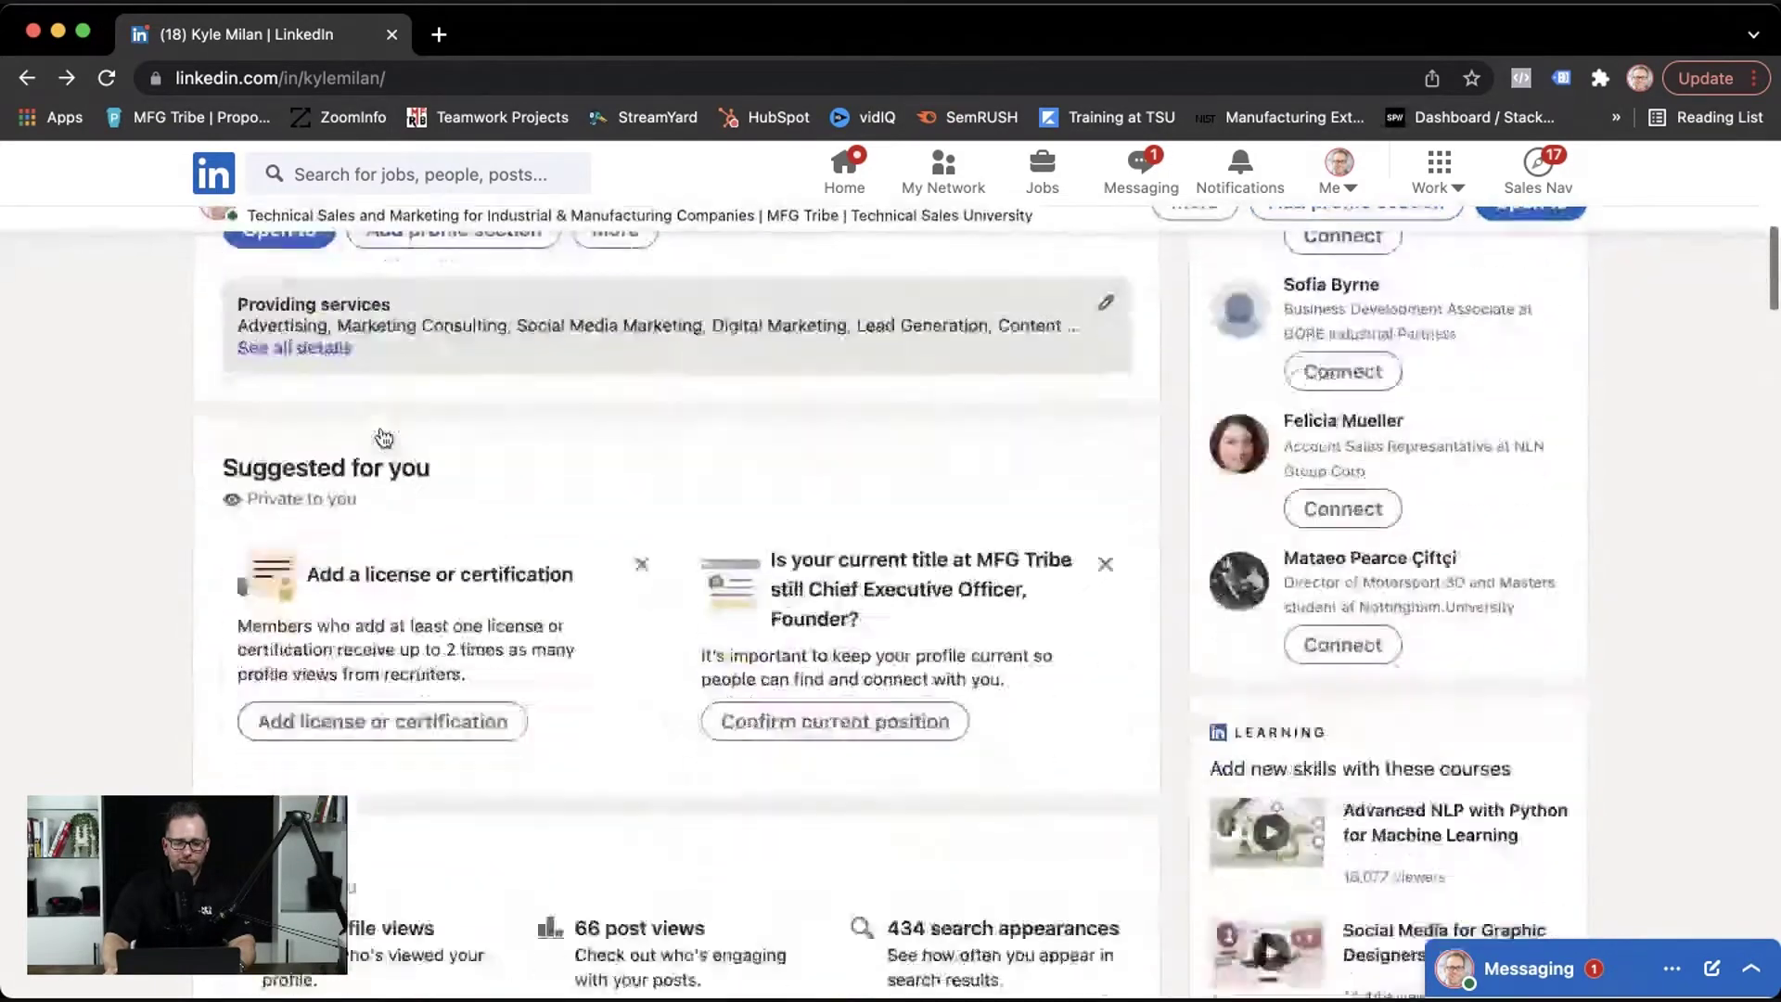
{"action": "scroll", "coordinate": [378, 428], "scroll_direction": "down", "scroll_amount": 3}
{"action": "scroll", "coordinate": [382, 431], "scroll_direction": "down", "scroll_amount": 2}
{"action": "scroll", "coordinate": [383, 434], "scroll_direction": "down", "scroll_amount": 3}
{"action": "scroll", "coordinate": [403, 445], "scroll_direction": "down", "scroll_amount": 3}
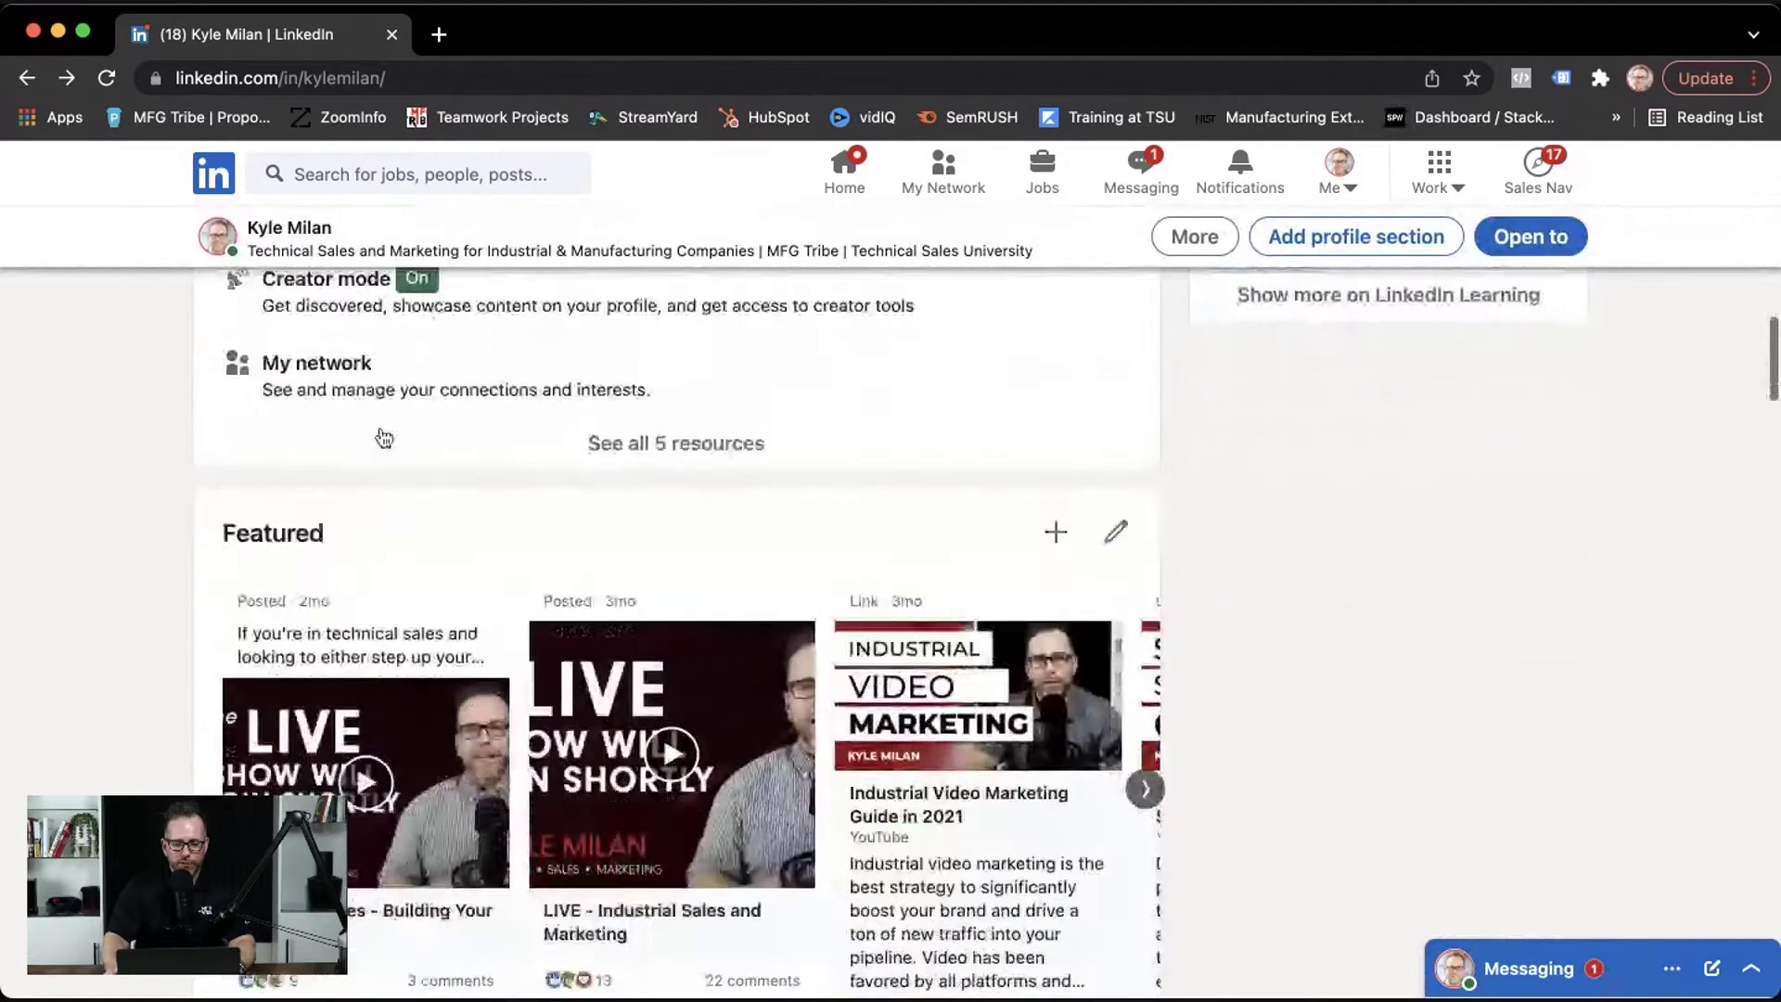
{"action": "scroll", "coordinate": [417, 460], "scroll_direction": "down", "scroll_amount": 1}
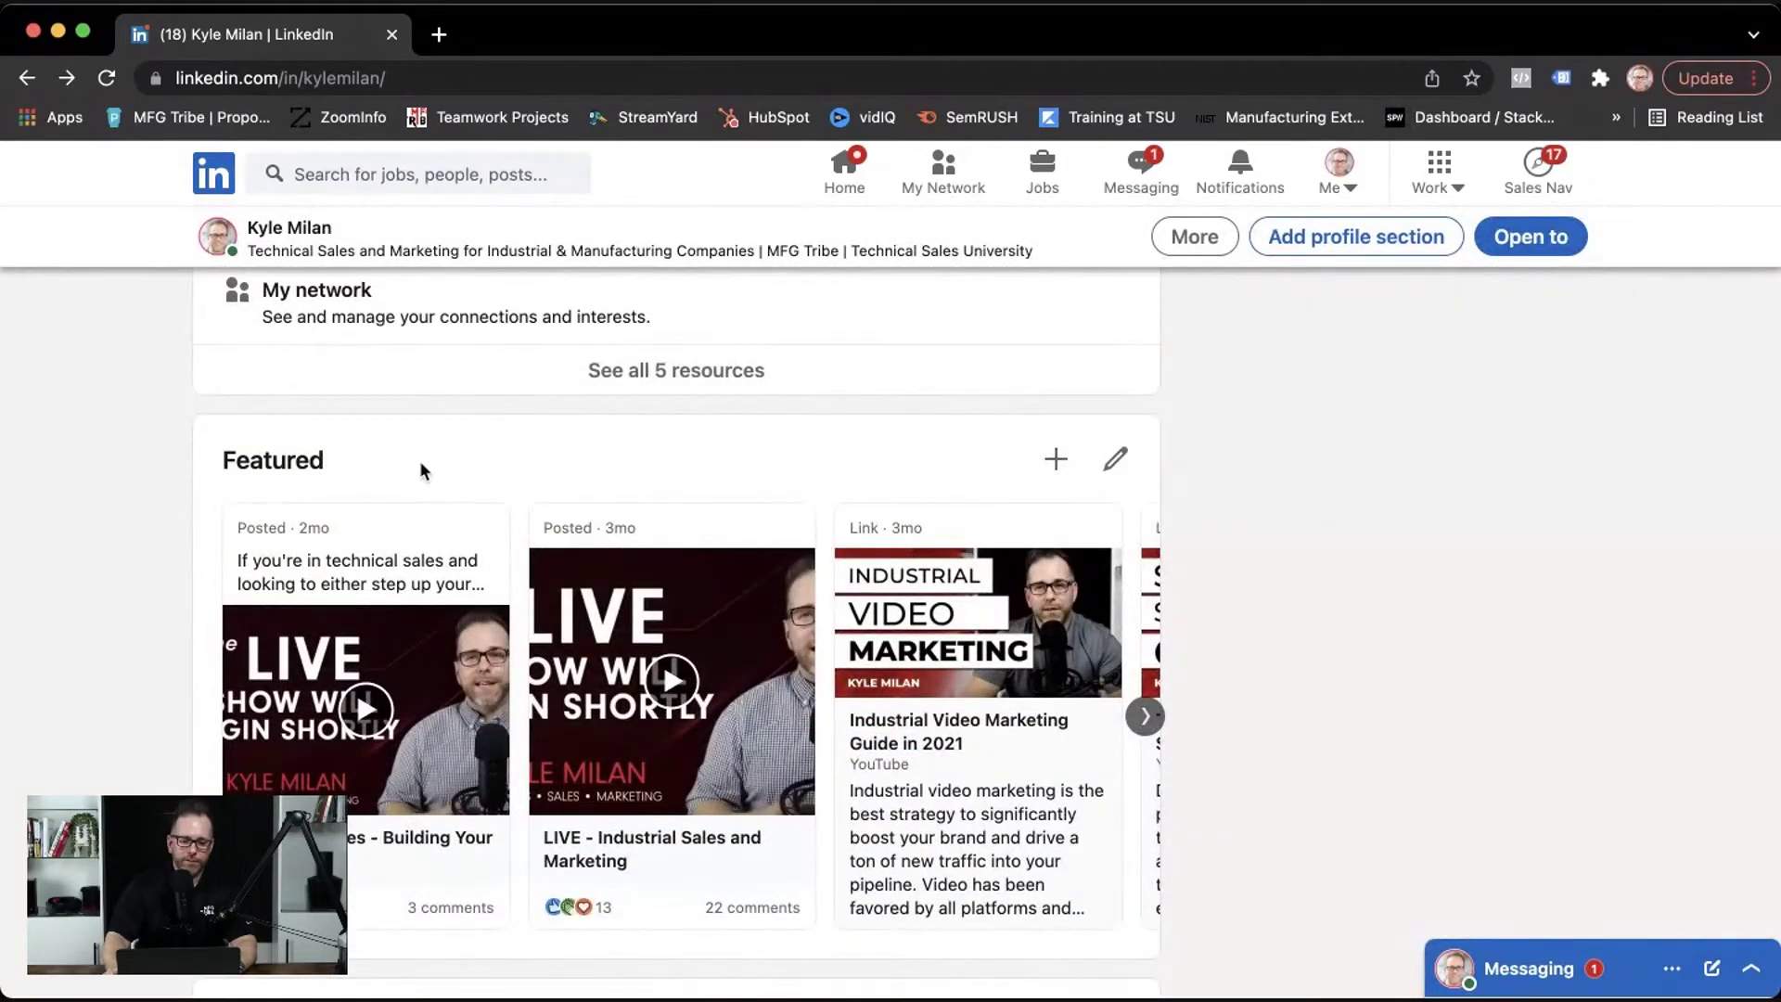
{"action": "scroll", "coordinate": [425, 473], "scroll_direction": "down", "scroll_amount": 1}
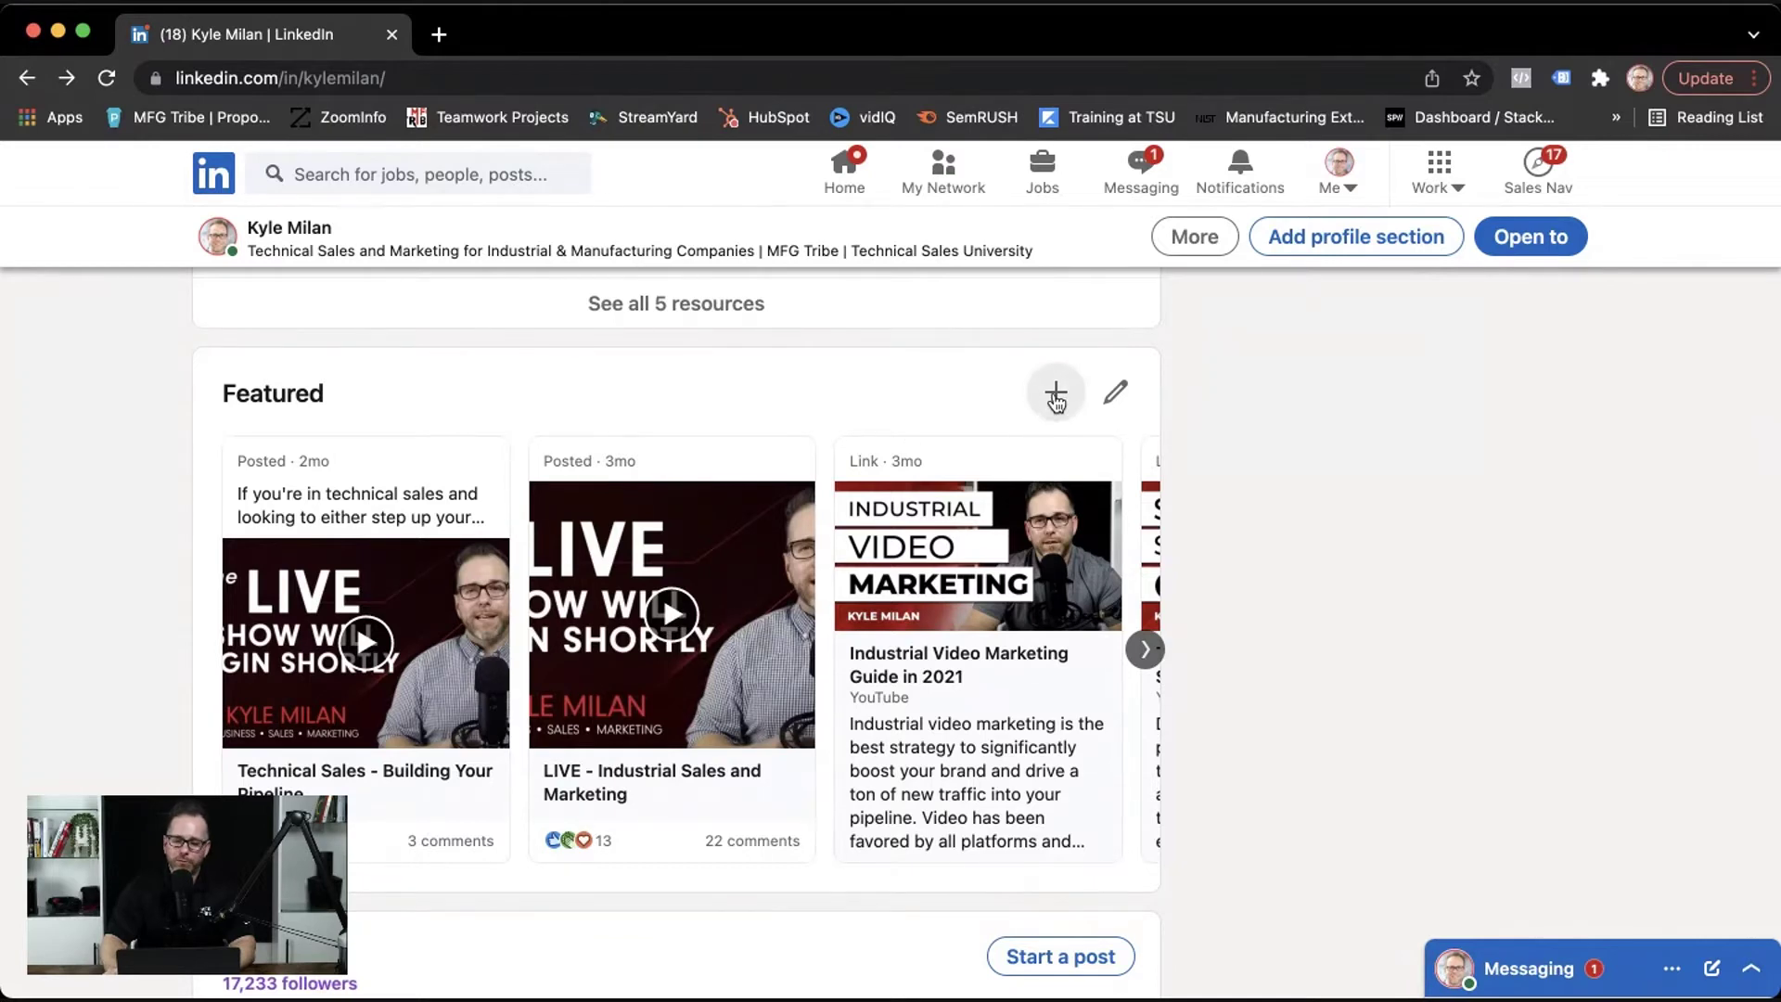
- Dismiss the Featured add menu, scroll through all eight Featured items, then step back one page
{"action": "left_click", "coordinate": [1054, 399]}
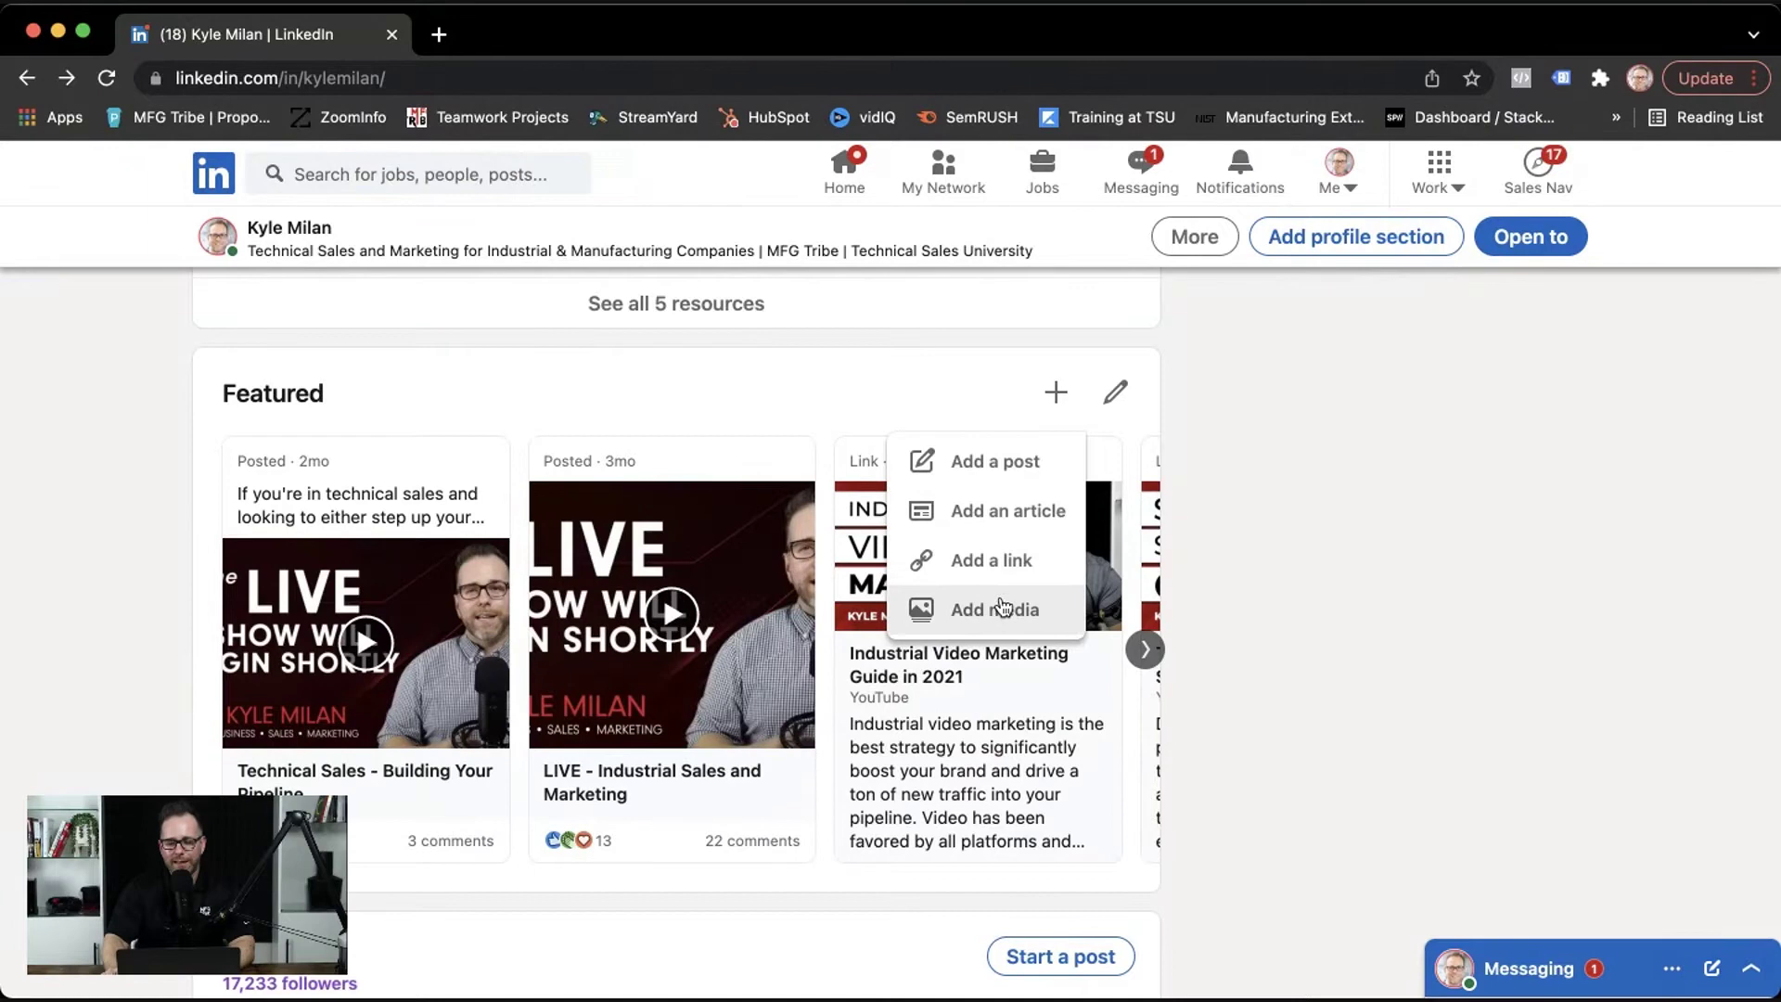
{"action": "left_click", "coordinate": [971, 388]}
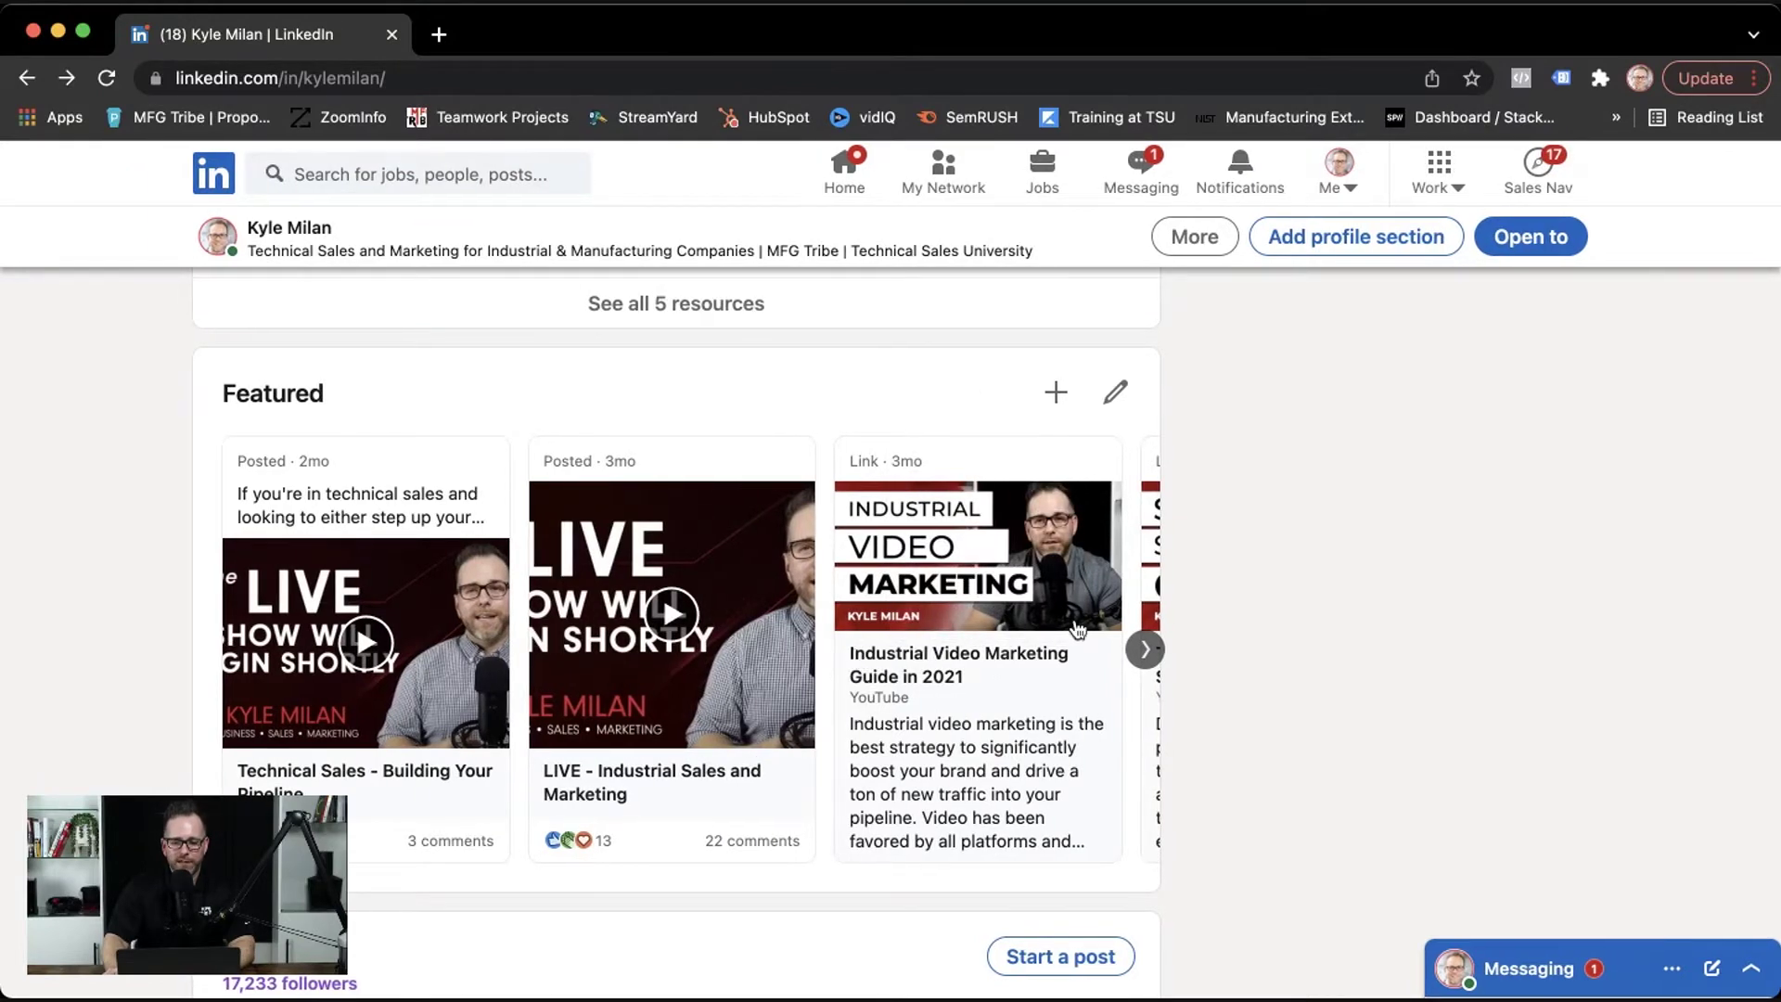
{"action": "left_click", "coordinate": [1144, 649]}
{"action": "left_click", "coordinate": [1149, 649]}
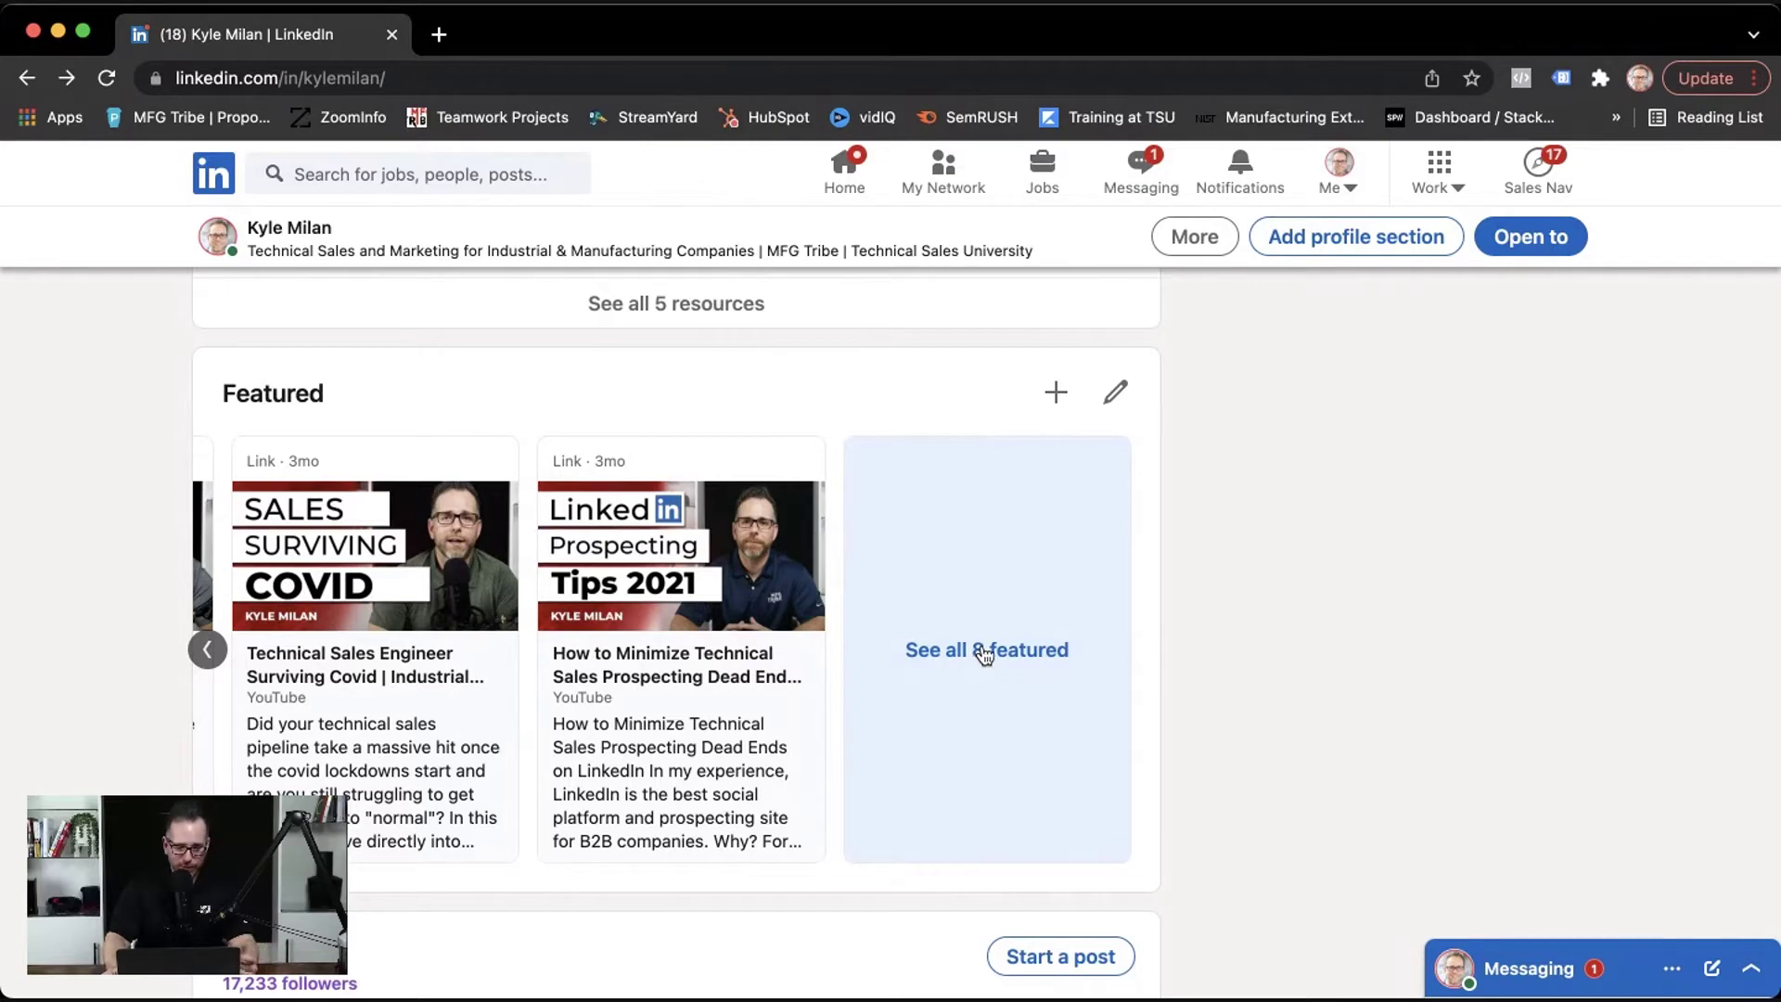
{"action": "left_click", "coordinate": [208, 650]}
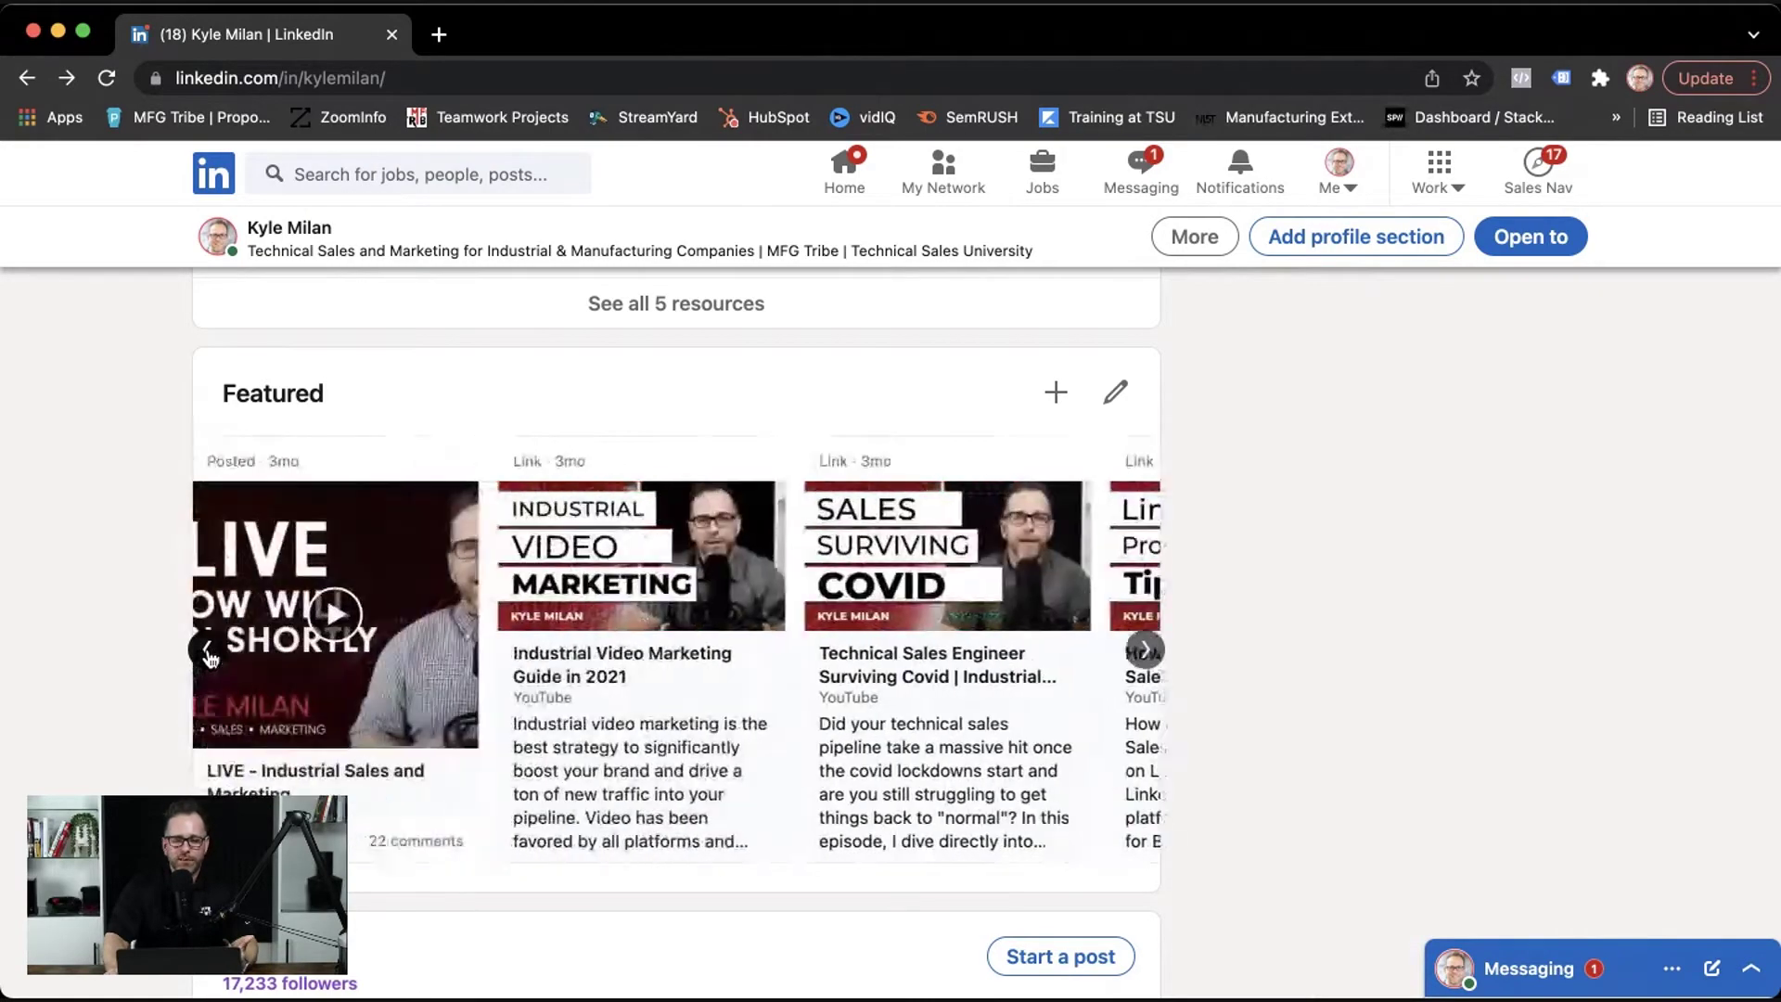
{"action": "scroll", "coordinate": [178, 642], "scroll_direction": "up", "scroll_amount": 4}
{"action": "scroll", "coordinate": [179, 641], "scroll_direction": "up", "scroll_amount": 4}
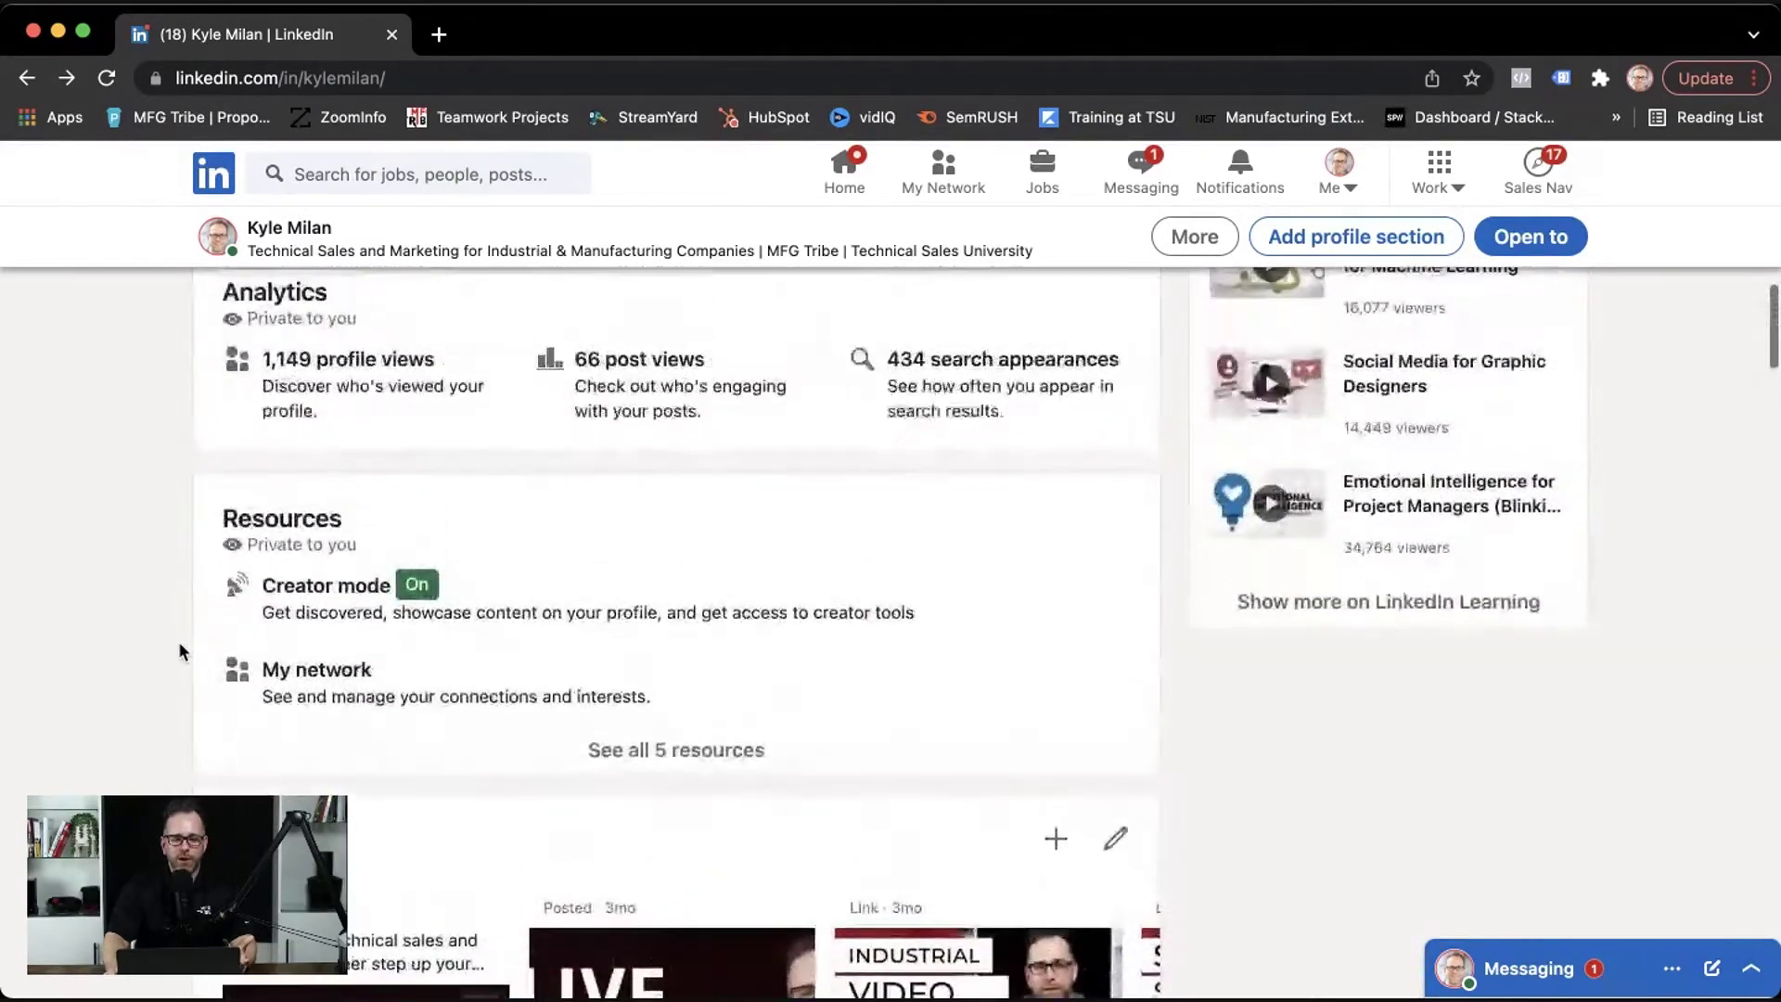
{"action": "scroll", "coordinate": [179, 642], "scroll_direction": "up", "scroll_amount": 5}
{"action": "scroll", "coordinate": [178, 642], "scroll_direction": "up", "scroll_amount": 2}
{"action": "scroll", "coordinate": [178, 642], "scroll_direction": "down", "scroll_amount": 3}
{"action": "scroll", "coordinate": [178, 642], "scroll_direction": "down", "scroll_amount": 3}
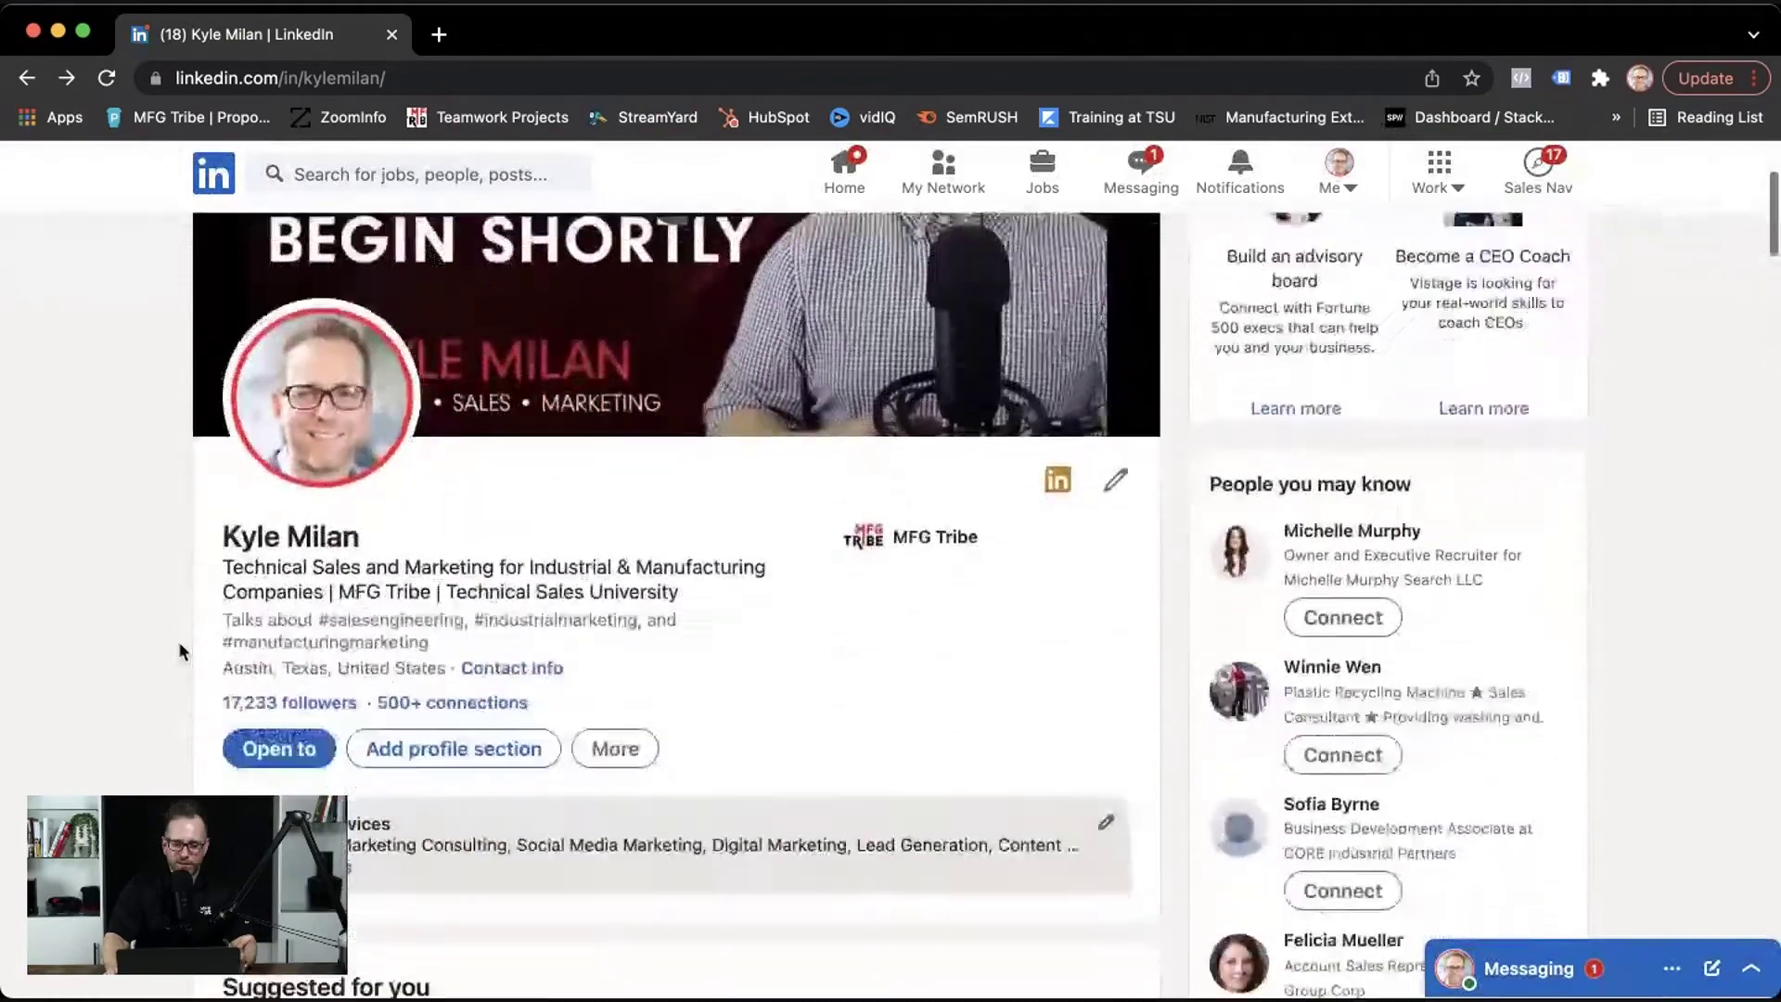
{"action": "scroll", "coordinate": [178, 641], "scroll_direction": "down", "scroll_amount": 2}
{"action": "scroll", "coordinate": [179, 641], "scroll_direction": "down", "scroll_amount": 1}
{"action": "scroll", "coordinate": [178, 642], "scroll_direction": "down", "scroll_amount": 1}
{"action": "scroll", "coordinate": [178, 642], "scroll_direction": "down", "scroll_amount": 1}
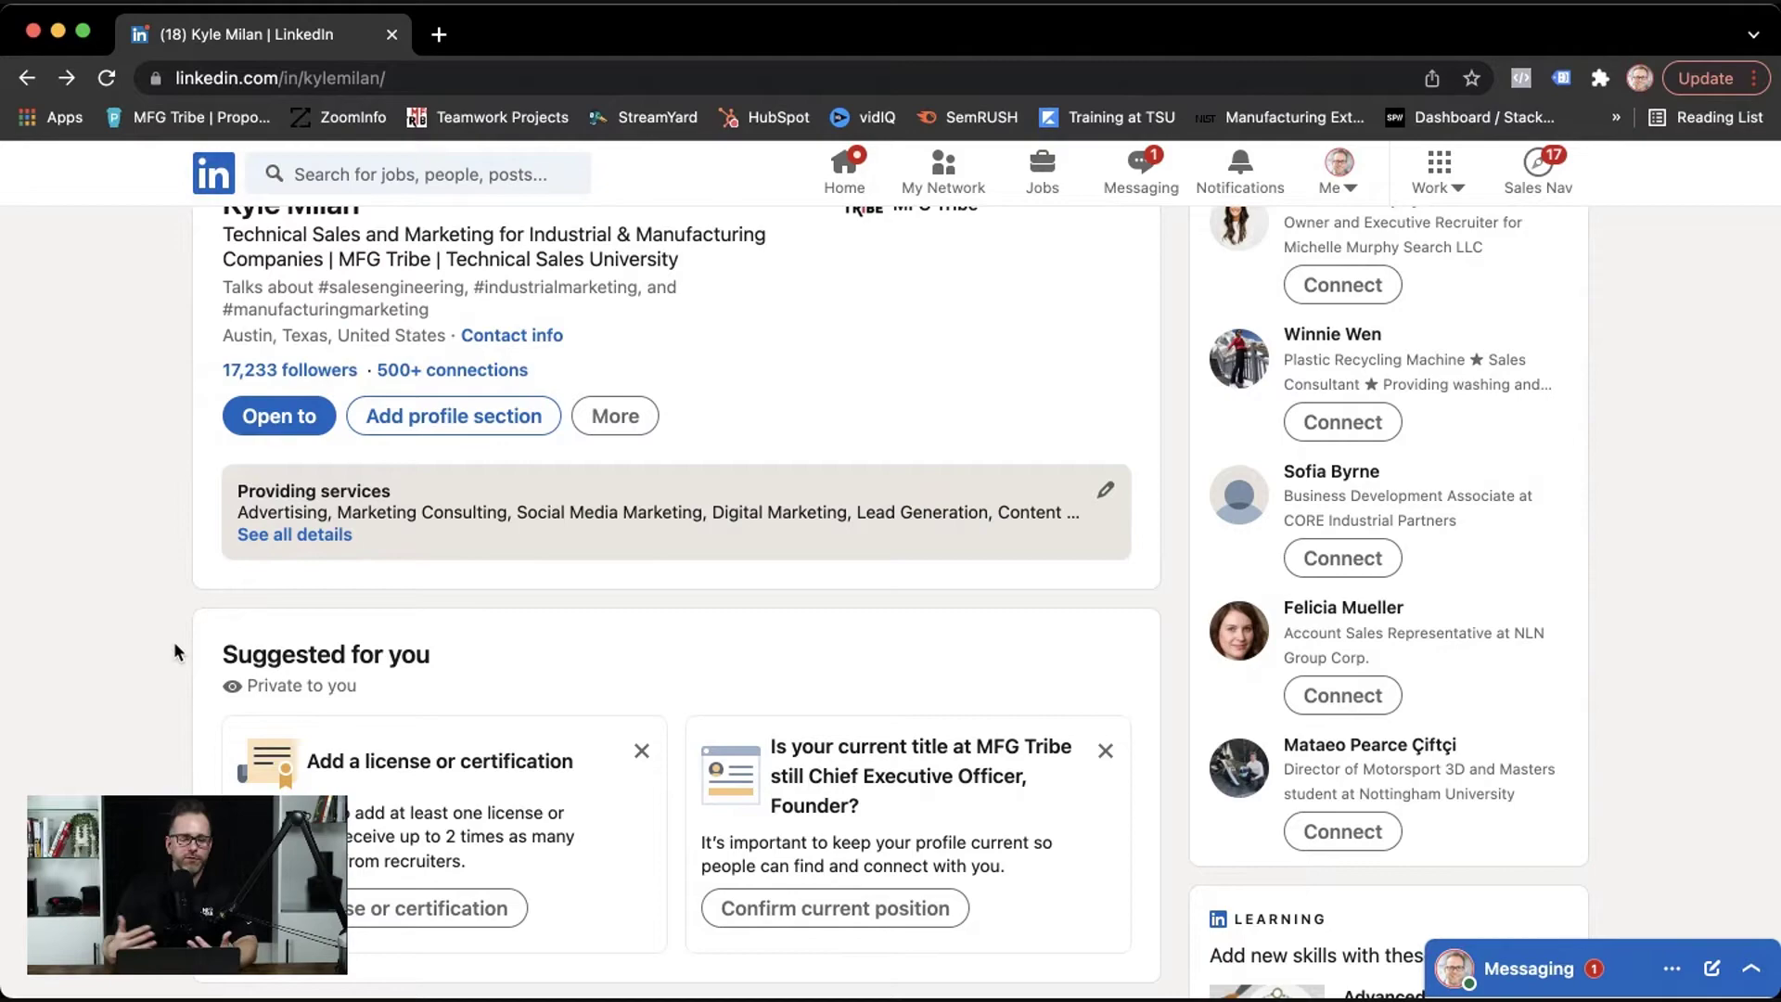
{"action": "scroll", "coordinate": [191, 634], "scroll_direction": "down", "scroll_amount": 3}
{"action": "scroll", "coordinate": [190, 634], "scroll_direction": "down", "scroll_amount": 3}
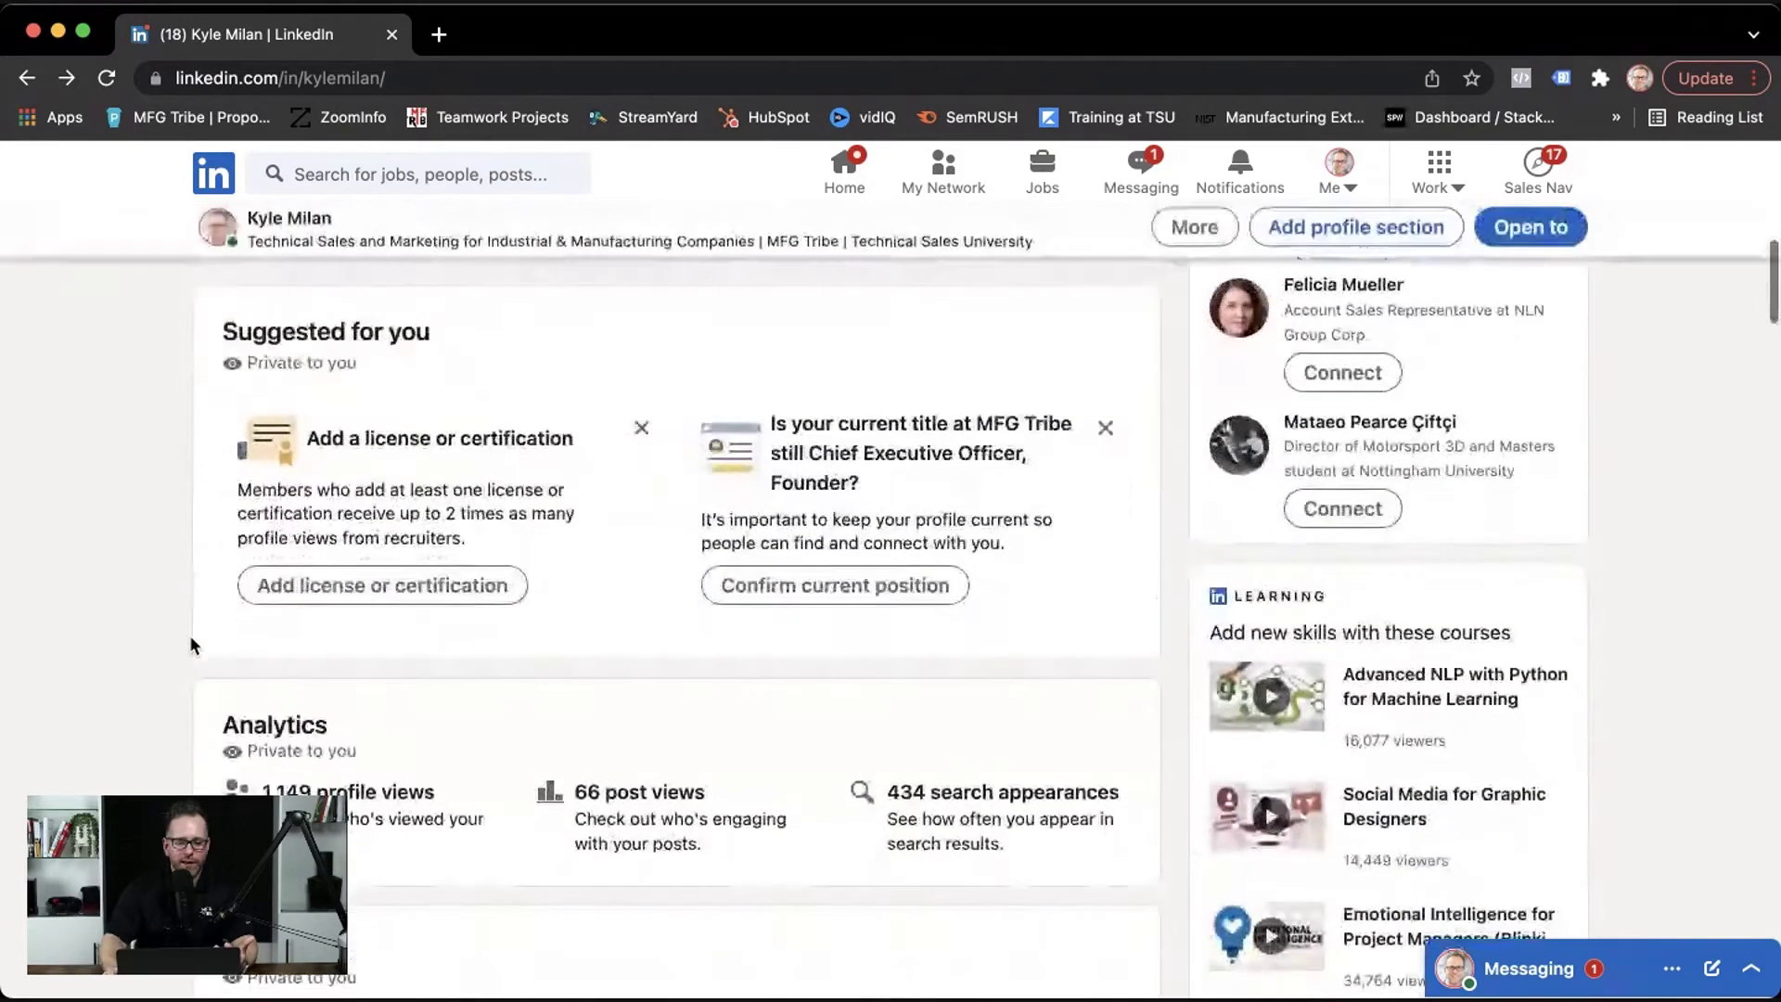
{"action": "scroll", "coordinate": [190, 635], "scroll_direction": "down", "scroll_amount": 3}
{"action": "scroll", "coordinate": [189, 634], "scroll_direction": "down", "scroll_amount": 1}
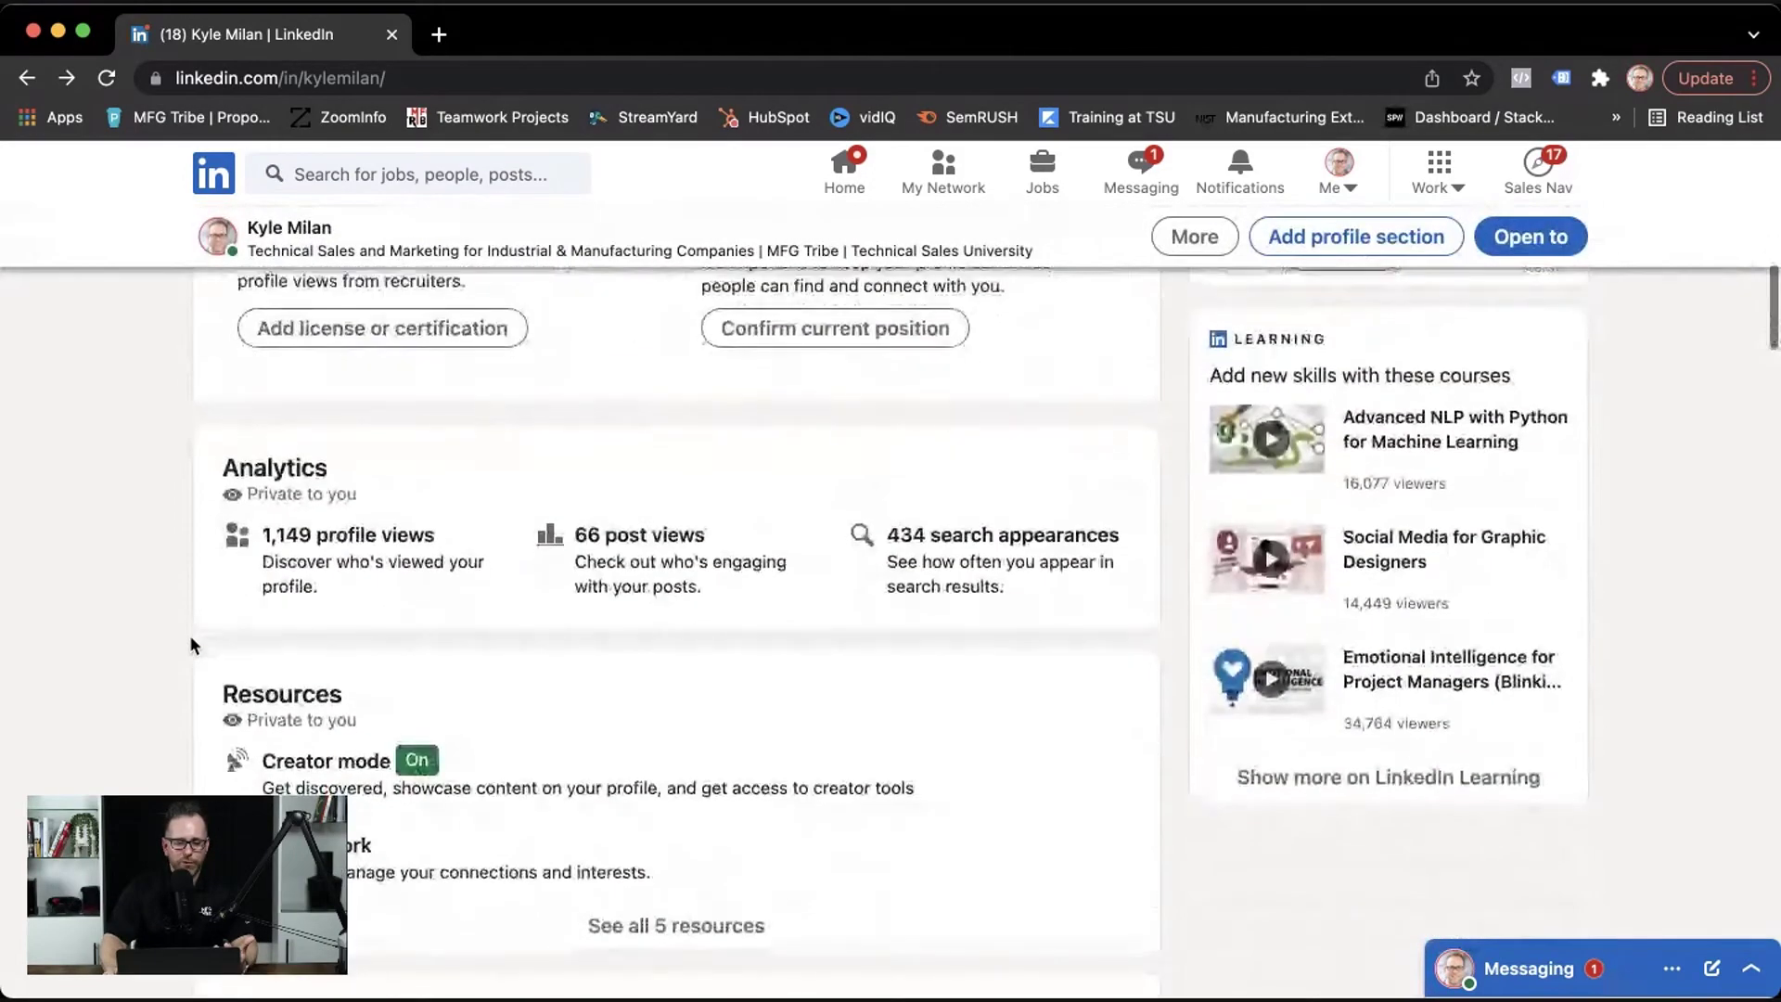
{"action": "scroll", "coordinate": [190, 634], "scroll_direction": "down", "scroll_amount": 2}
{"action": "scroll", "coordinate": [193, 644], "scroll_direction": "down", "scroll_amount": 3}
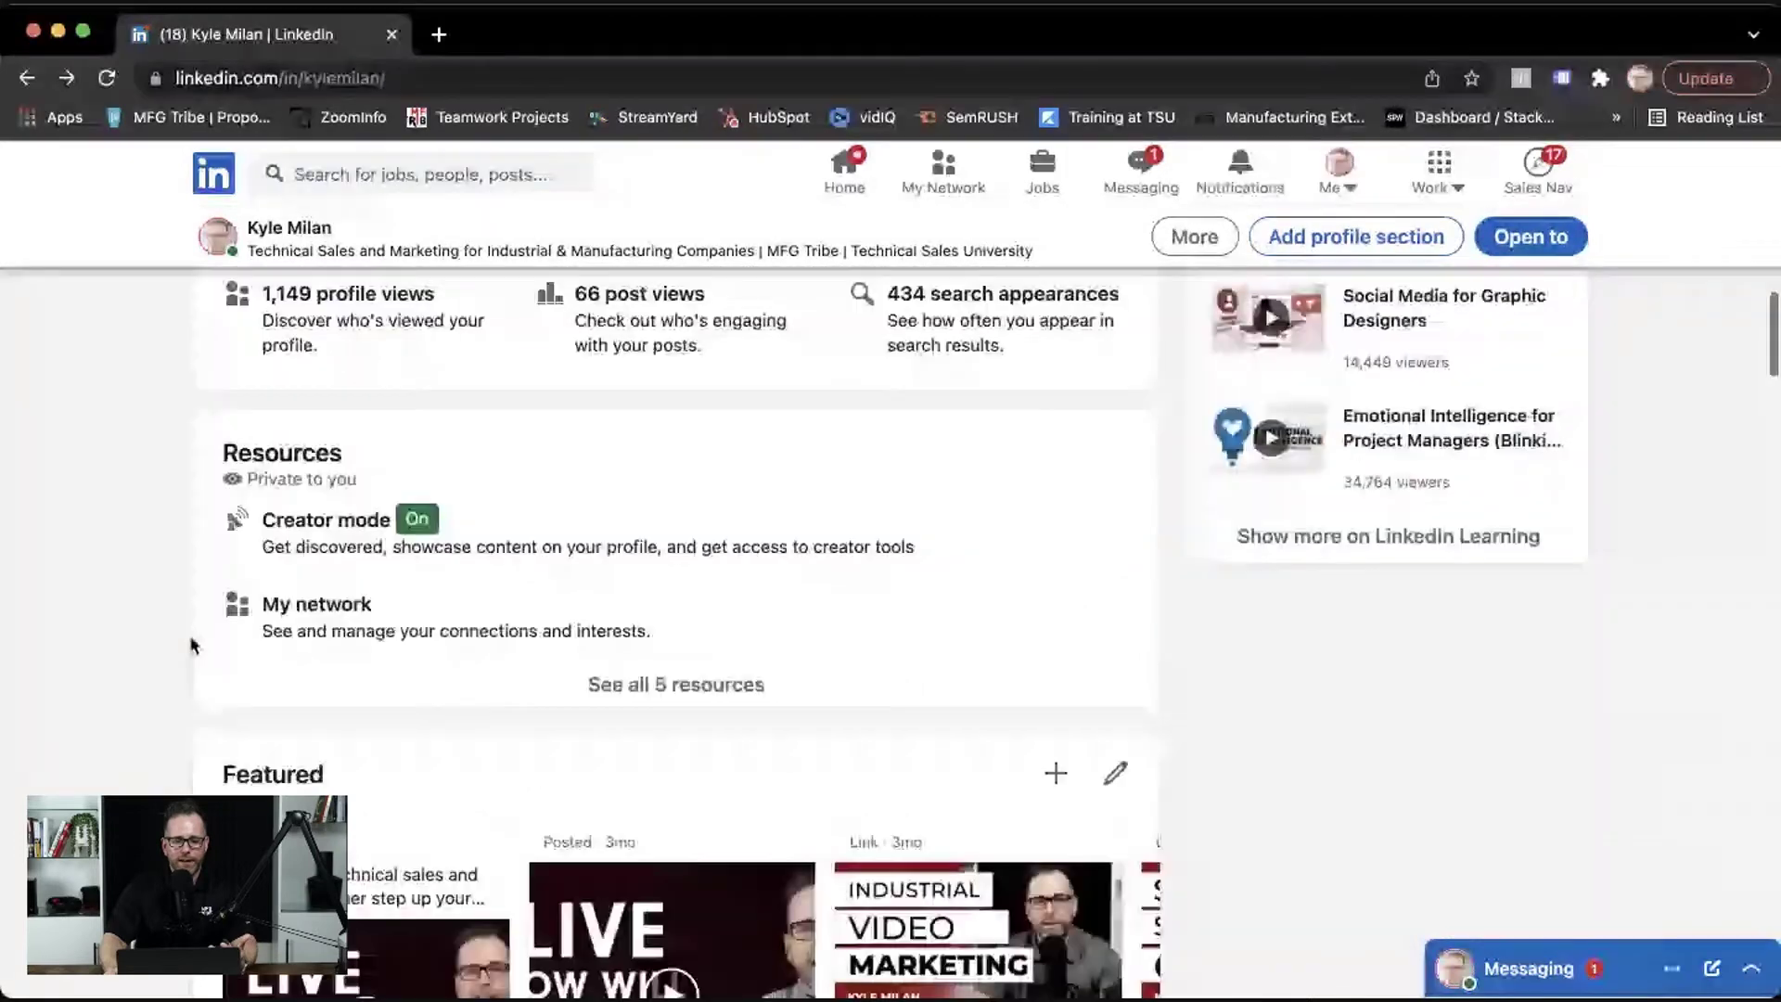
{"action": "scroll", "coordinate": [192, 643], "scroll_direction": "down", "scroll_amount": 2}
{"action": "scroll", "coordinate": [423, 617], "scroll_direction": "down", "scroll_amount": 3}
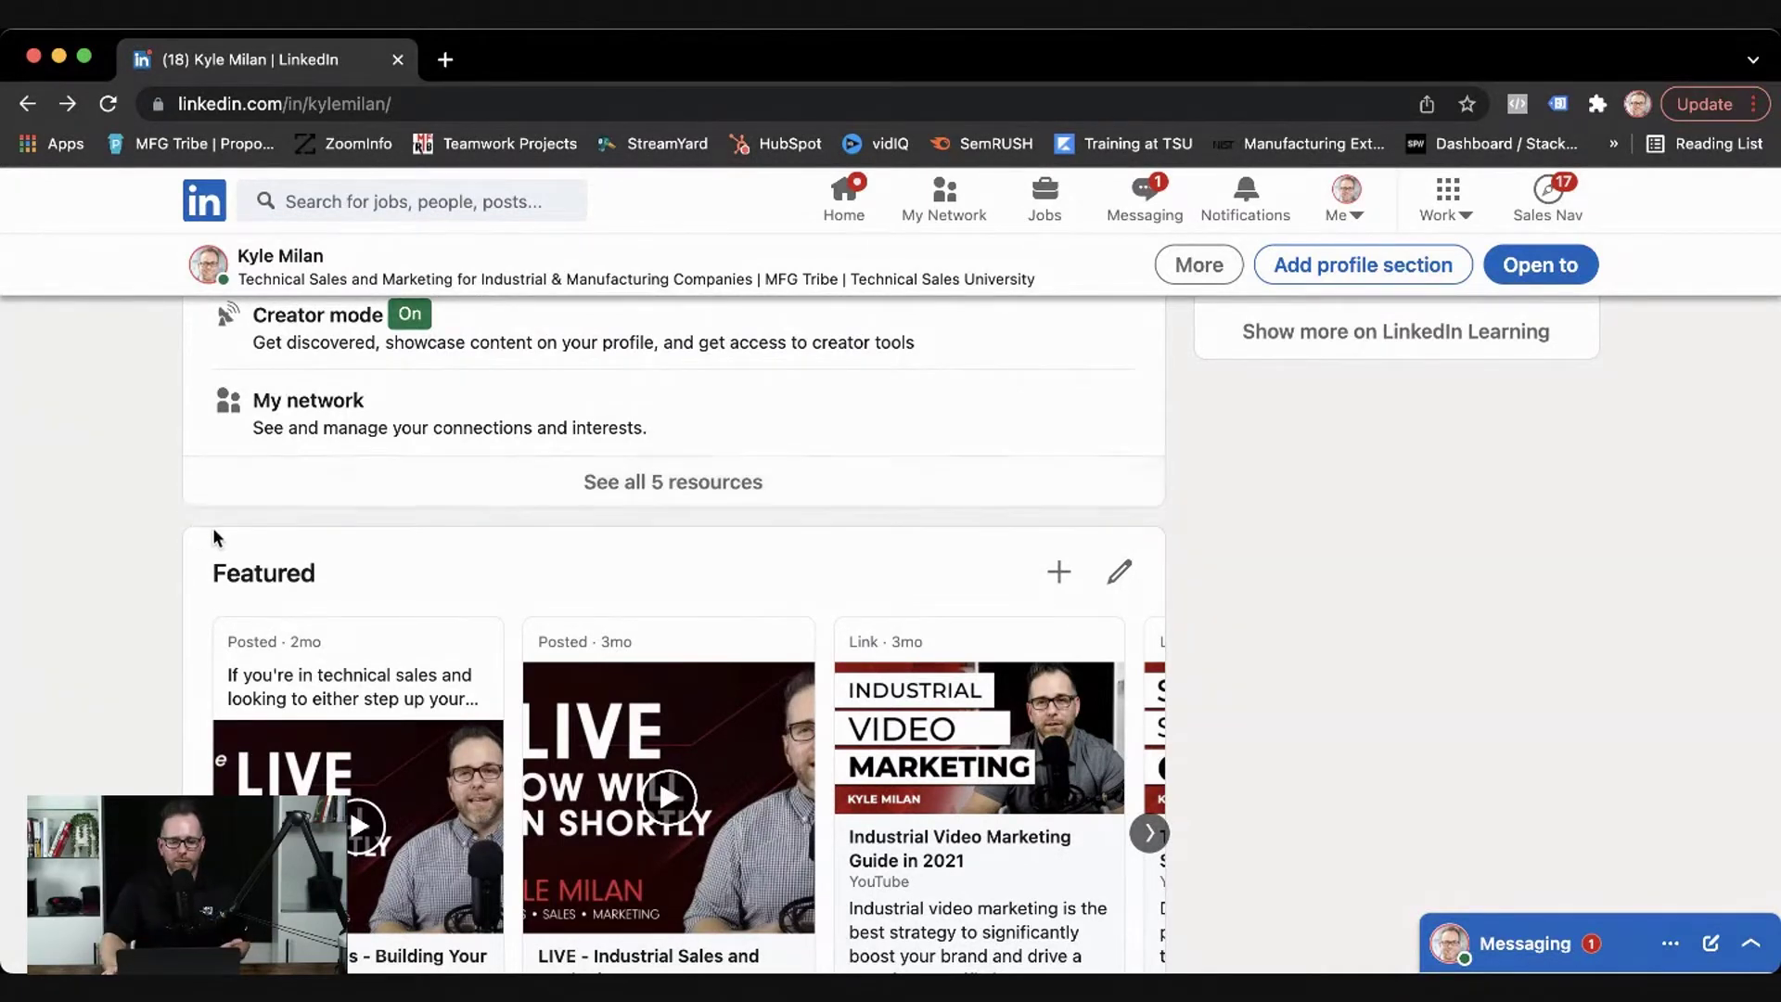
{"action": "scroll", "coordinate": [214, 527], "scroll_direction": "down", "scroll_amount": 8}
{"action": "scroll", "coordinate": [217, 539], "scroll_direction": "down", "scroll_amount": 5}
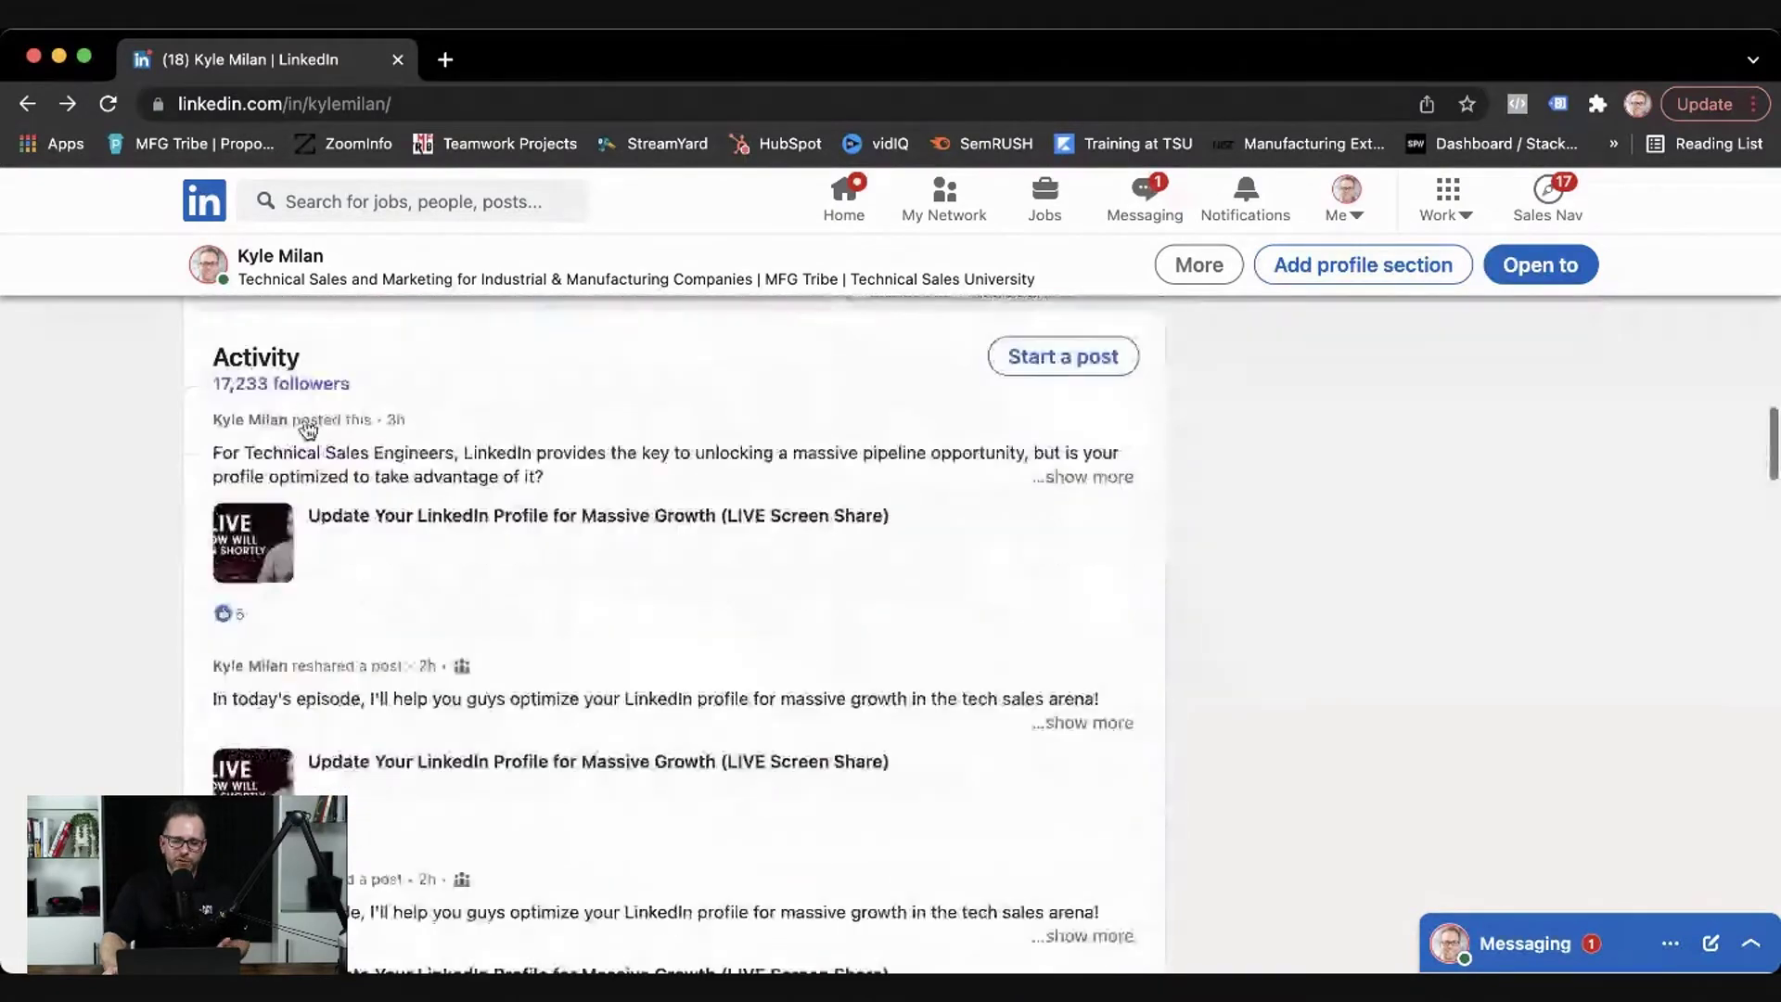
{"action": "scroll", "coordinate": [266, 491], "scroll_direction": "down", "scroll_amount": 3}
{"action": "scroll", "coordinate": [266, 490], "scroll_direction": "down", "scroll_amount": 5}
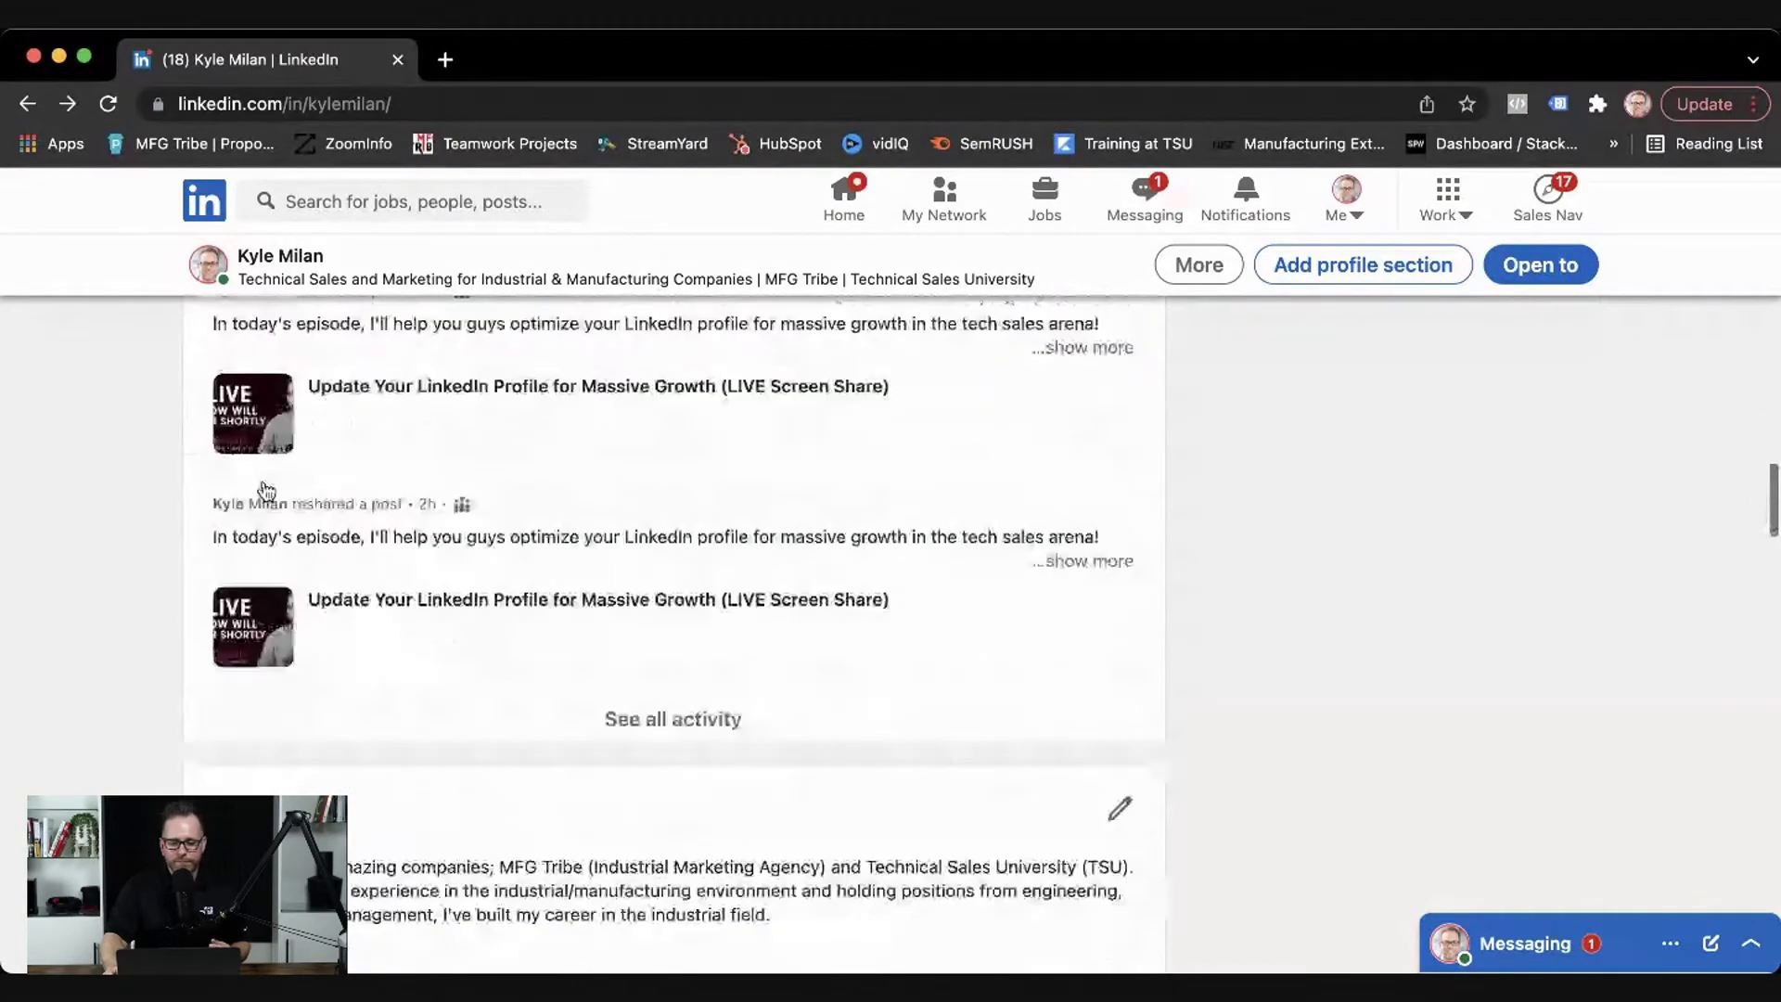
{"action": "scroll", "coordinate": [266, 490], "scroll_direction": "down", "scroll_amount": 8}
{"action": "scroll", "coordinate": [266, 490], "scroll_direction": "up", "scroll_amount": 4}
{"action": "scroll", "coordinate": [266, 491], "scroll_direction": "up", "scroll_amount": 4}
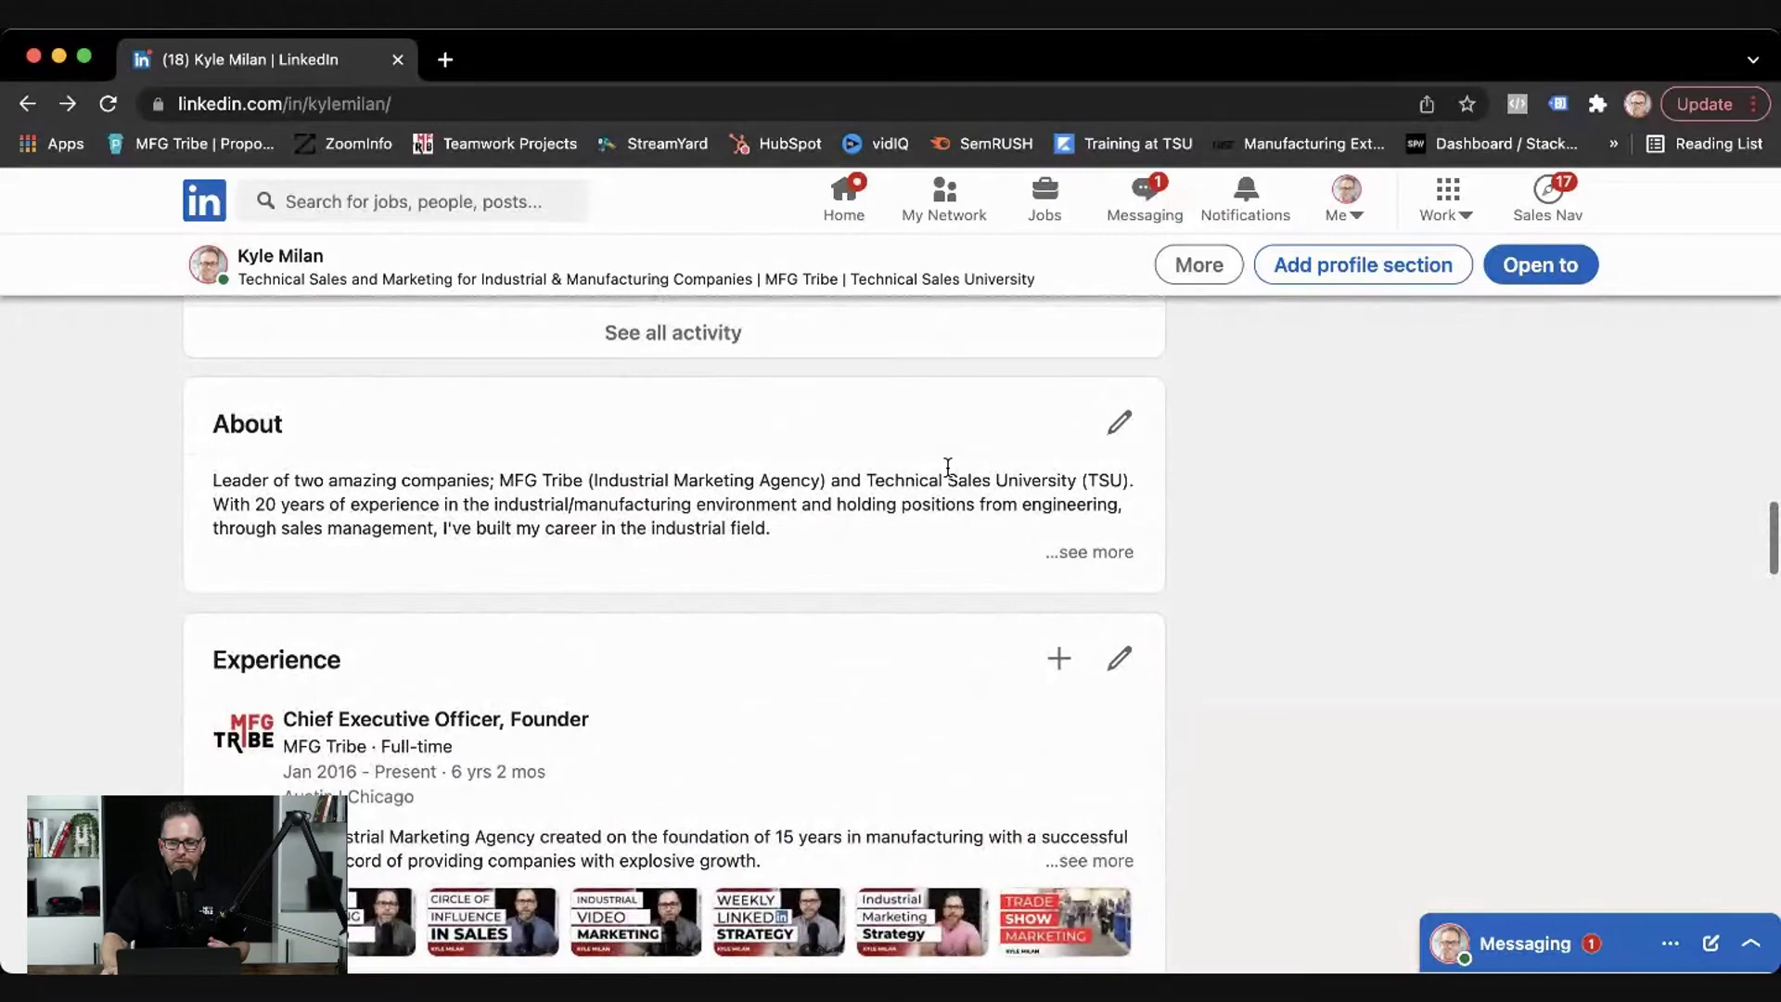
{"action": "left_click", "coordinate": [1120, 425]}
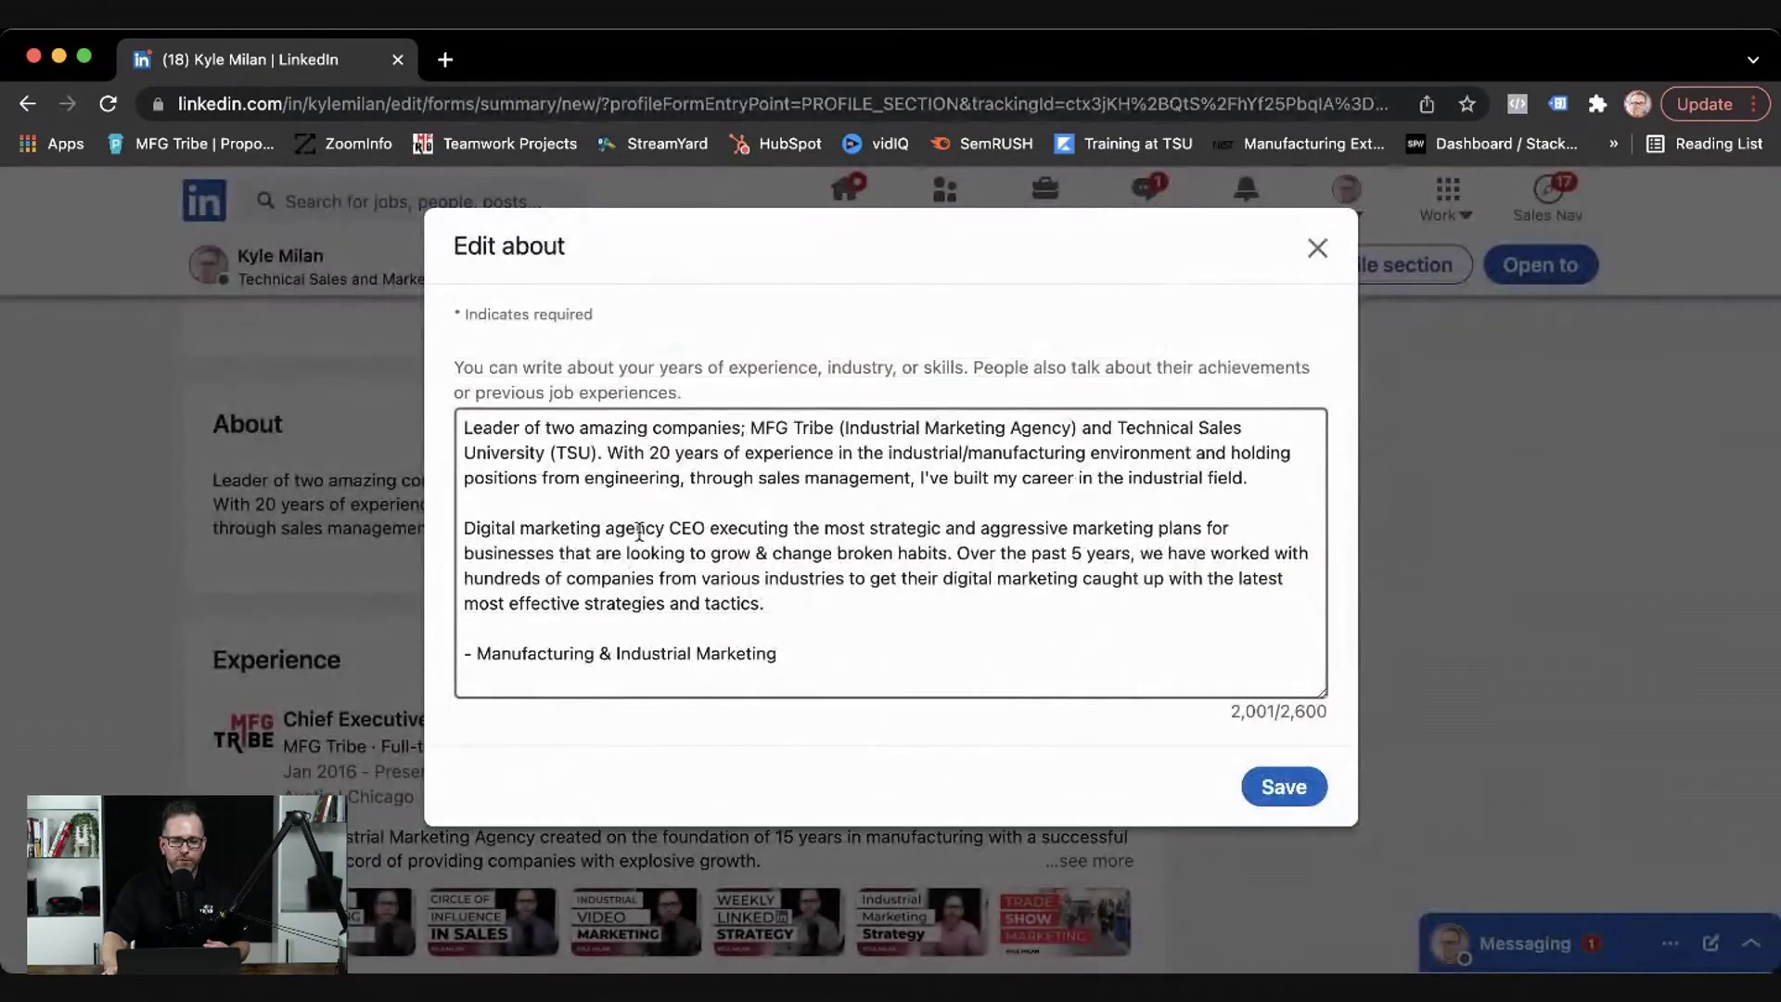
{"action": "scroll", "coordinate": [600, 494], "scroll_direction": "down", "scroll_amount": 5}
{"action": "scroll", "coordinate": [598, 493], "scroll_direction": "down", "scroll_amount": 5}
{"action": "scroll", "coordinate": [599, 494], "scroll_direction": "down", "scroll_amount": 5}
{"action": "scroll", "coordinate": [599, 495], "scroll_direction": "down", "scroll_amount": 5}
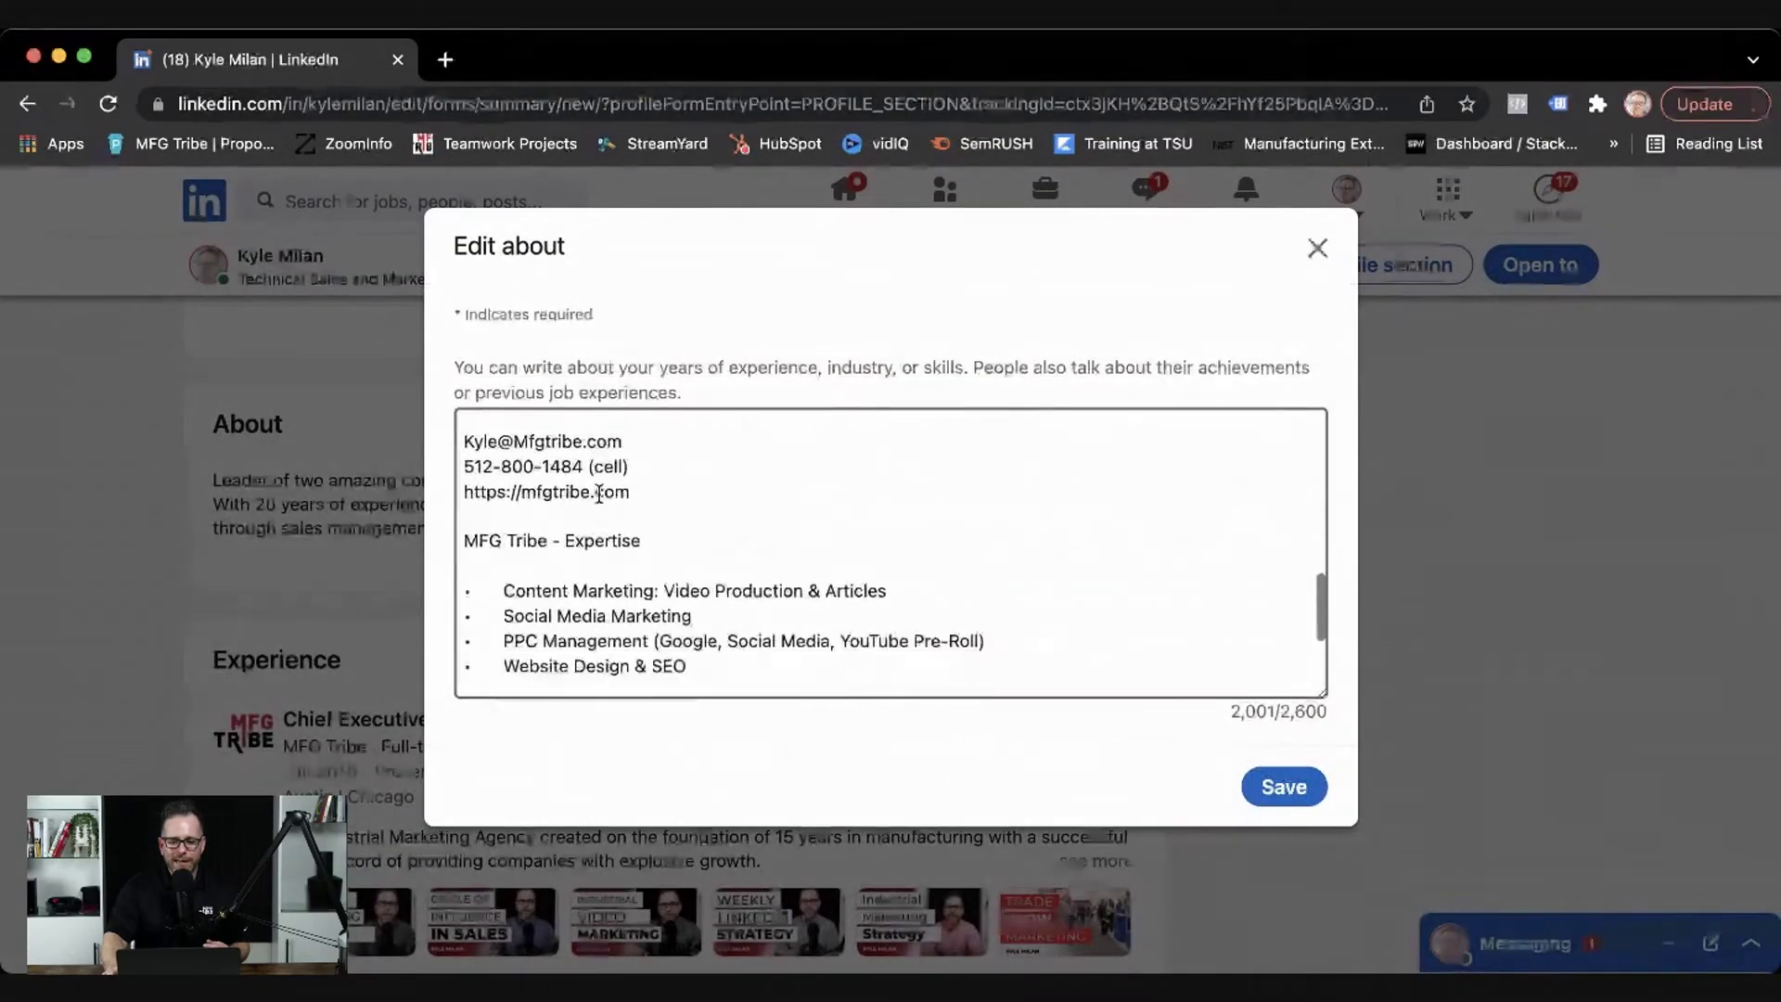
{"action": "scroll", "coordinate": [598, 495], "scroll_direction": "down", "scroll_amount": 5}
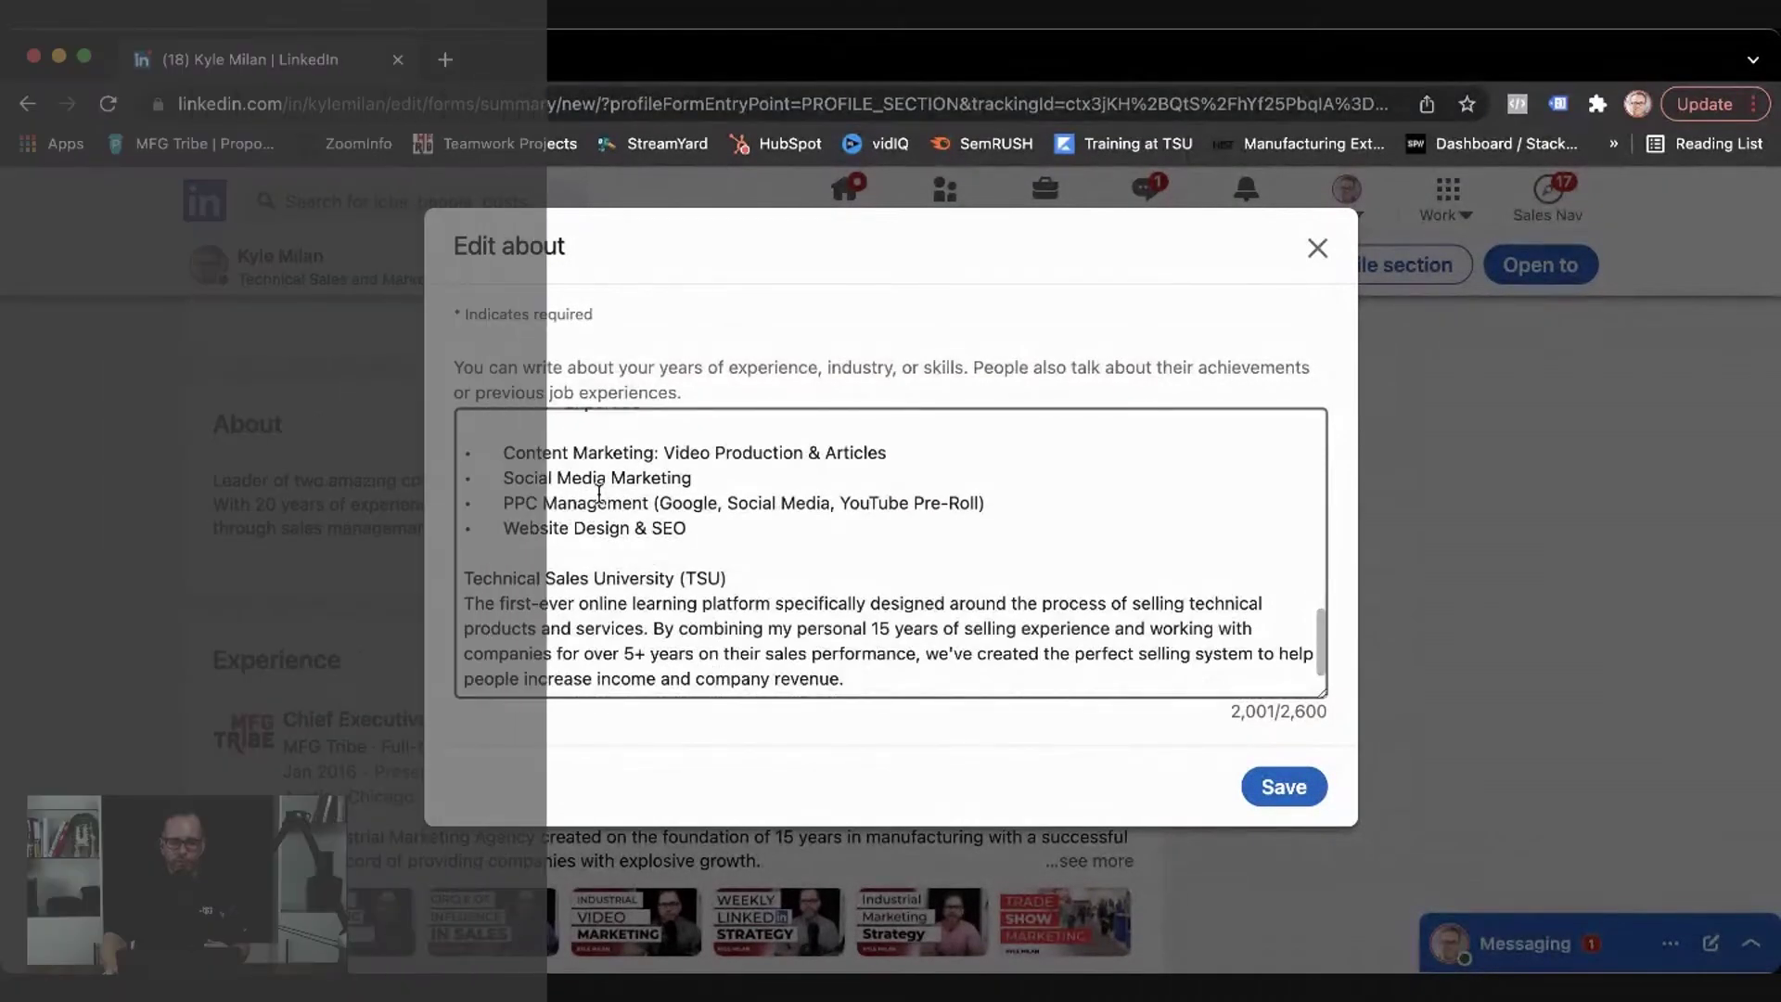
{"action": "scroll", "coordinate": [599, 495], "scroll_direction": "down", "scroll_amount": 5}
{"action": "scroll", "coordinate": [599, 493], "scroll_direction": "up", "scroll_amount": 8}
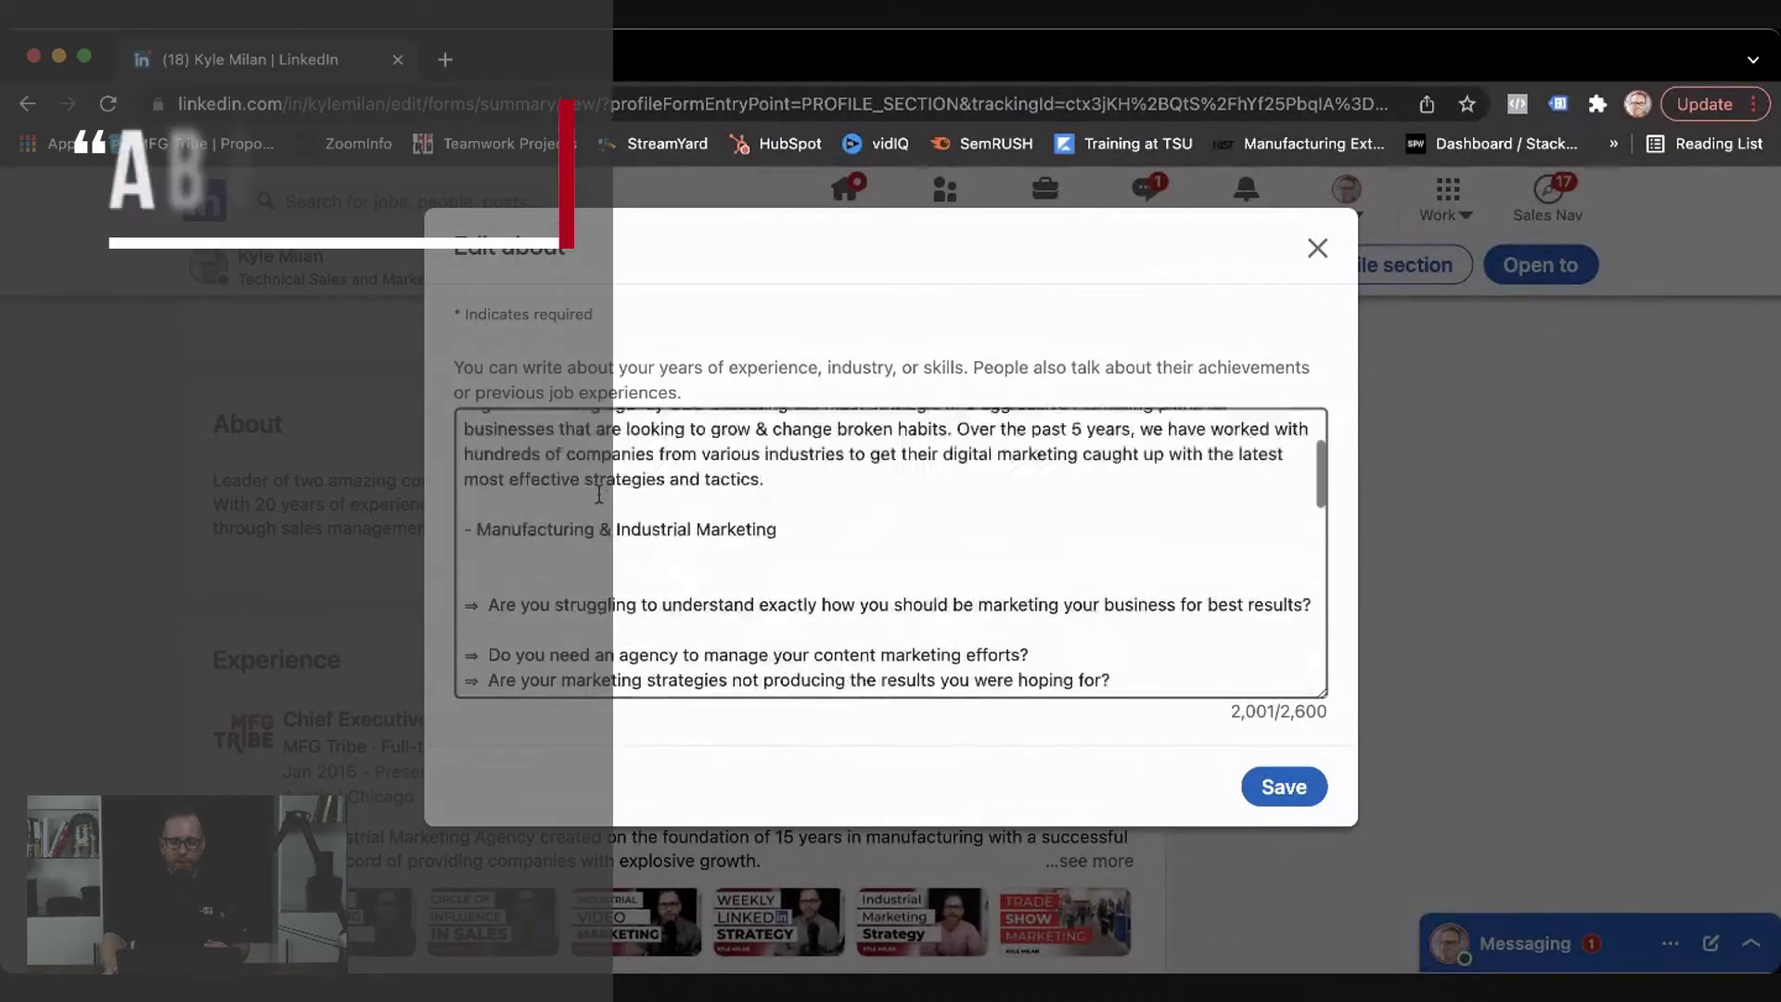
{"action": "scroll", "coordinate": [599, 495], "scroll_direction": "up", "scroll_amount": 8}
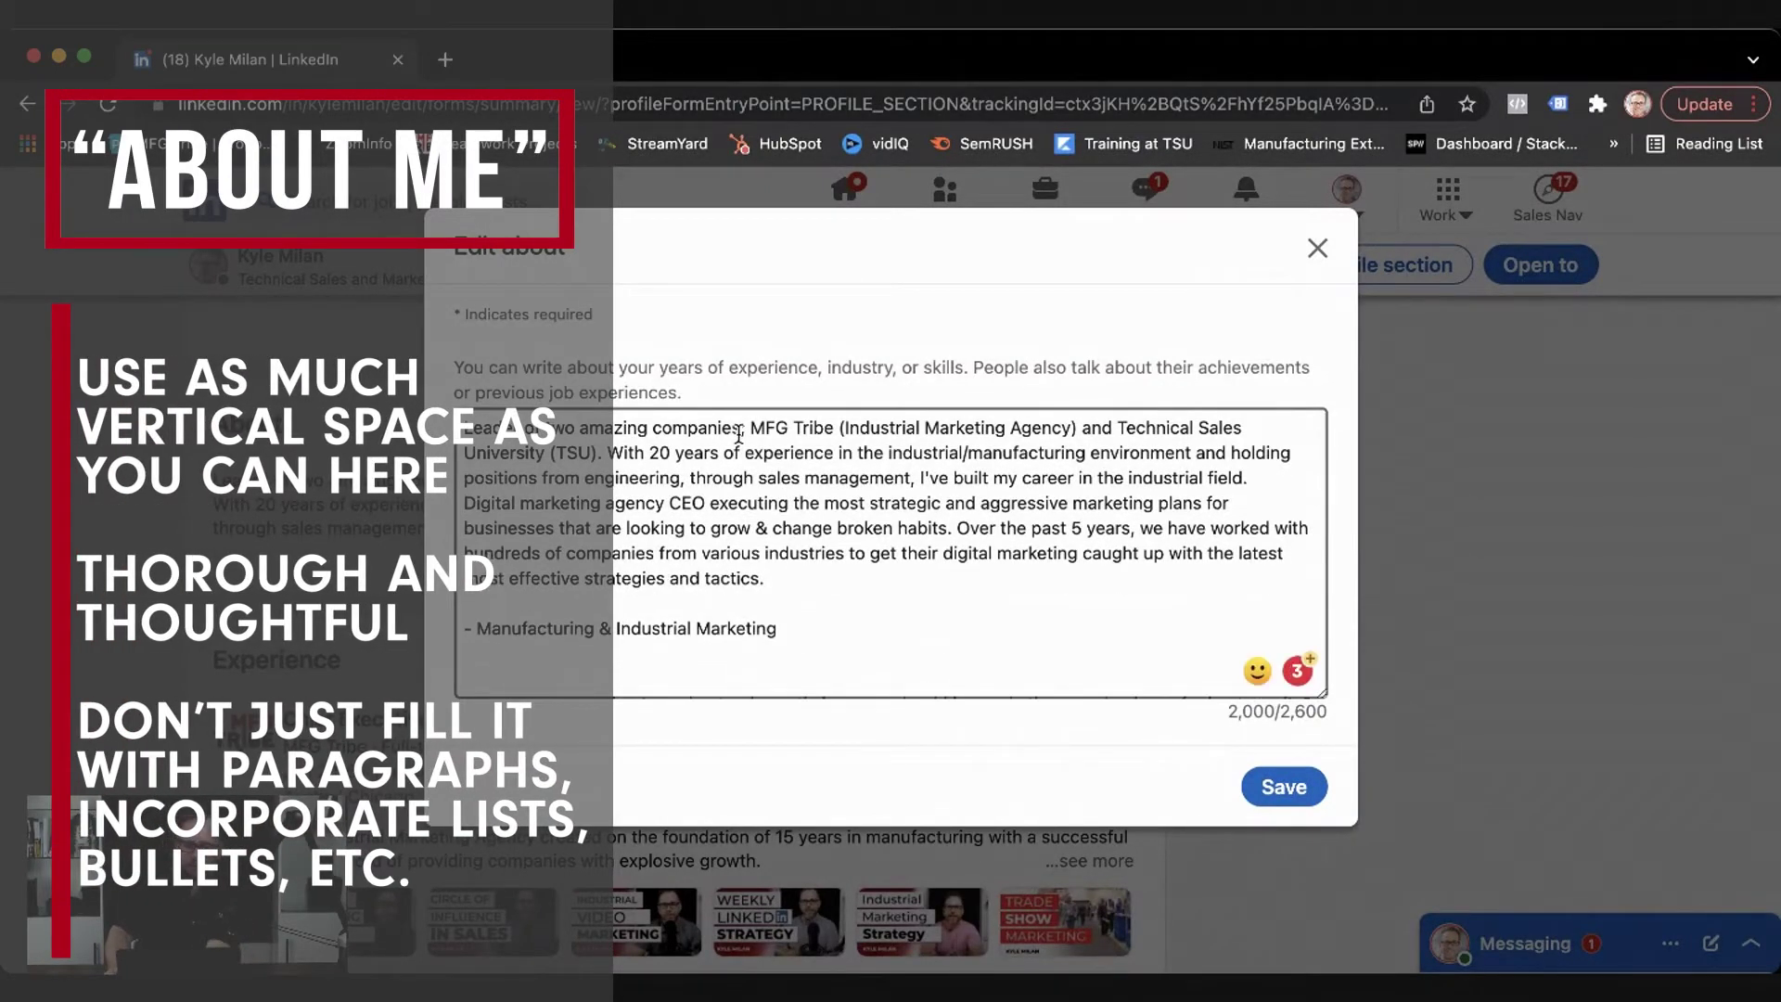
{"action": "scroll", "coordinate": [750, 501], "scroll_direction": "down", "scroll_amount": 4}
{"action": "left_click", "coordinate": [467, 504]}
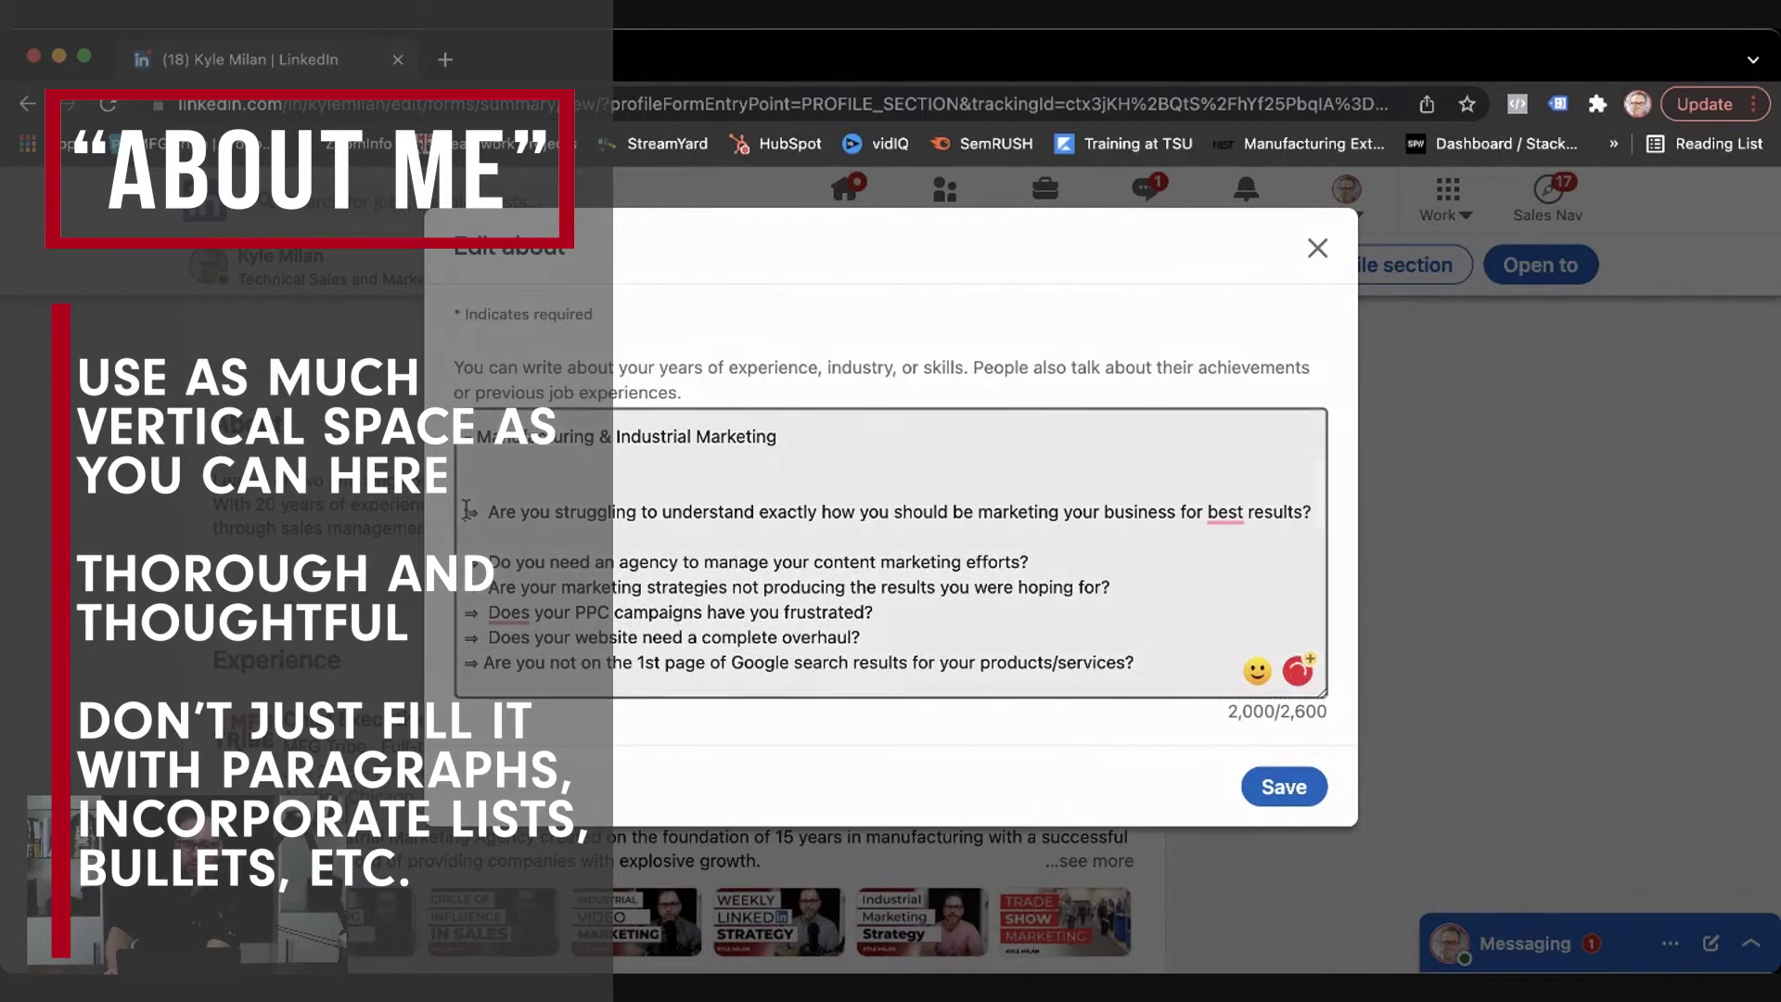
{"action": "key", "text": "BackSpace"}
{"action": "key", "text": "BackSpace"}
{"action": "key", "text": "BackSpace"}
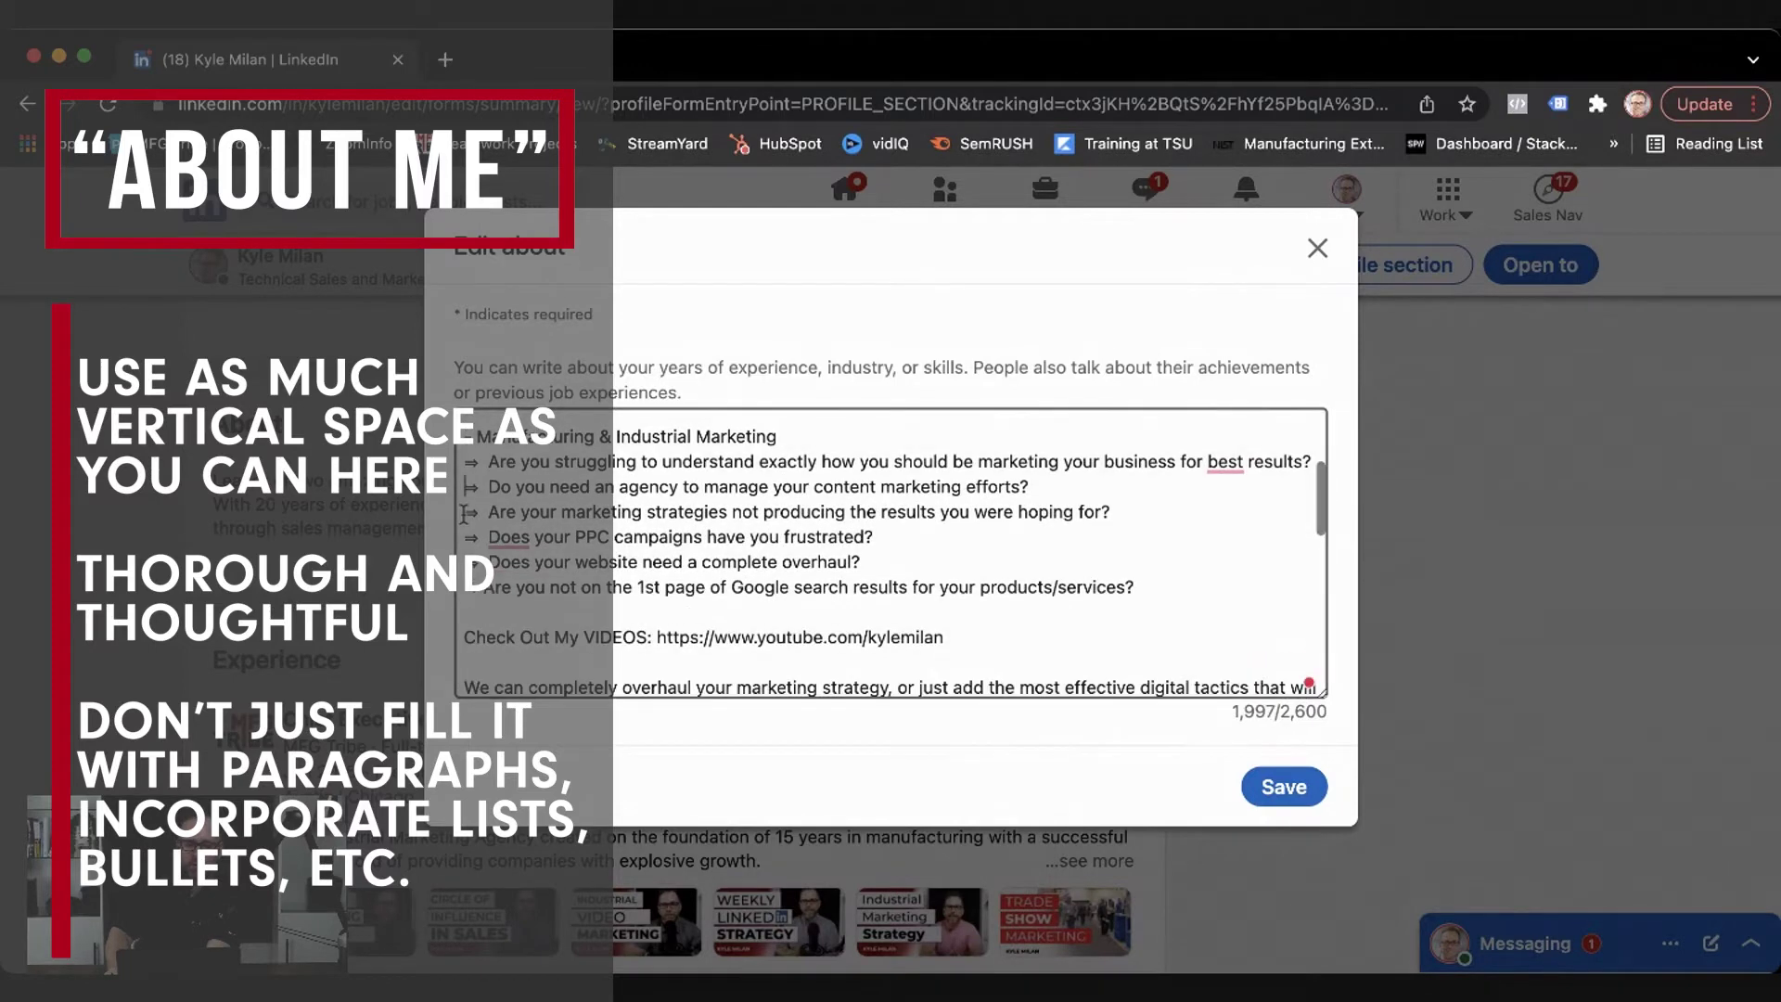
{"action": "scroll", "coordinate": [891, 557], "scroll_direction": "down", "scroll_amount": 2}
{"action": "left_click", "coordinate": [467, 613]}
{"action": "key", "text": "BackSpace"}
{"action": "key", "text": "BackSpace"}
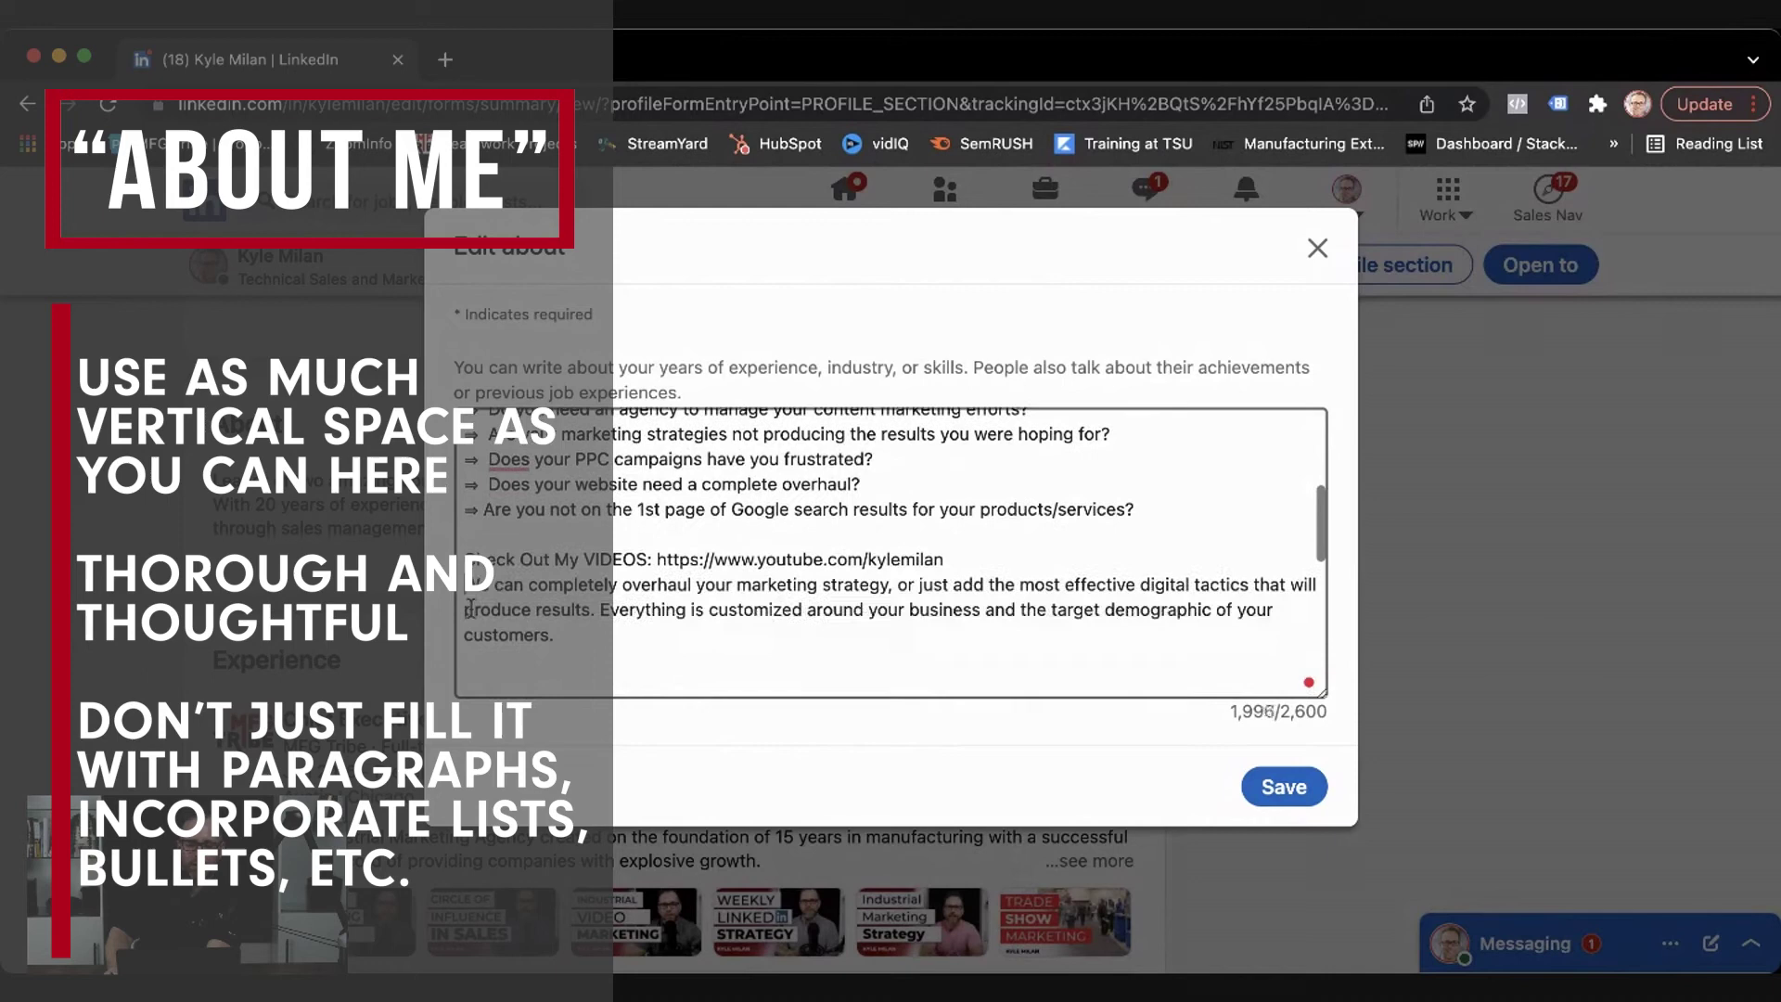
{"action": "scroll", "coordinate": [891, 557], "scroll_direction": "down", "scroll_amount": 3}
{"action": "scroll", "coordinate": [890, 557], "scroll_direction": "down", "scroll_amount": 2}
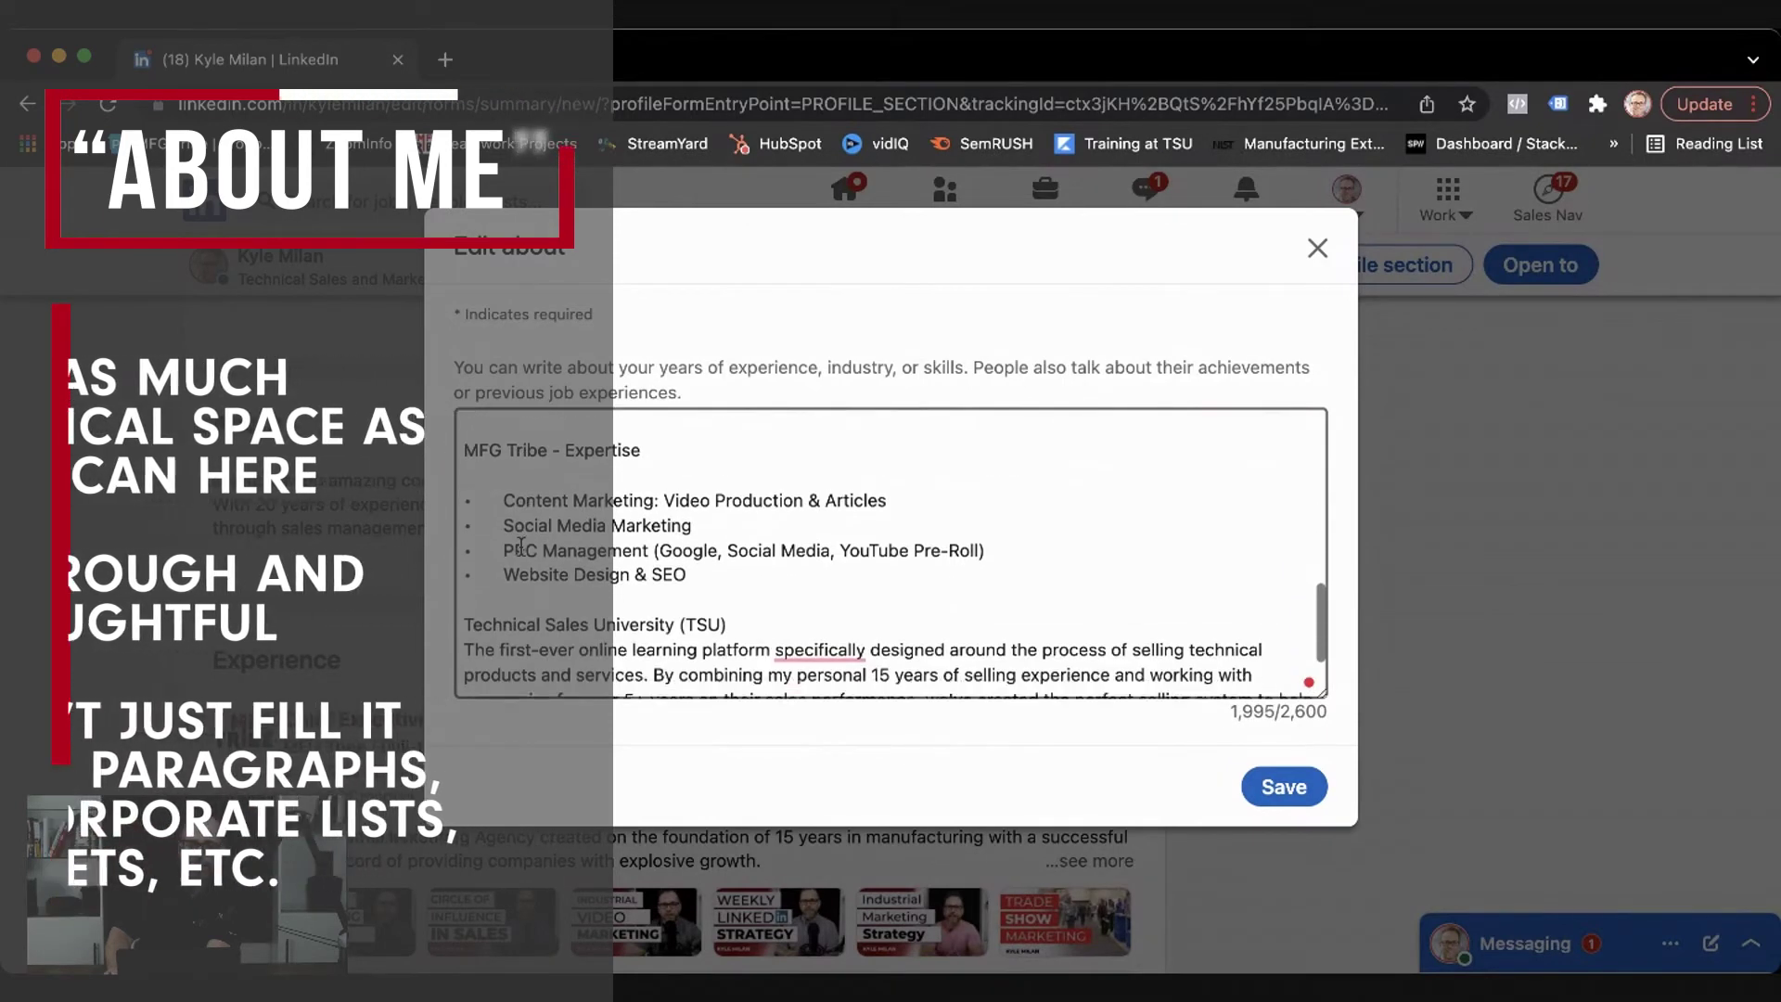
{"action": "scroll", "coordinate": [514, 597], "scroll_direction": "down", "scroll_amount": 1}
{"action": "scroll", "coordinate": [556, 585], "scroll_direction": "up", "scroll_amount": 4}
{"action": "scroll", "coordinate": [571, 571], "scroll_direction": "up", "scroll_amount": 3}
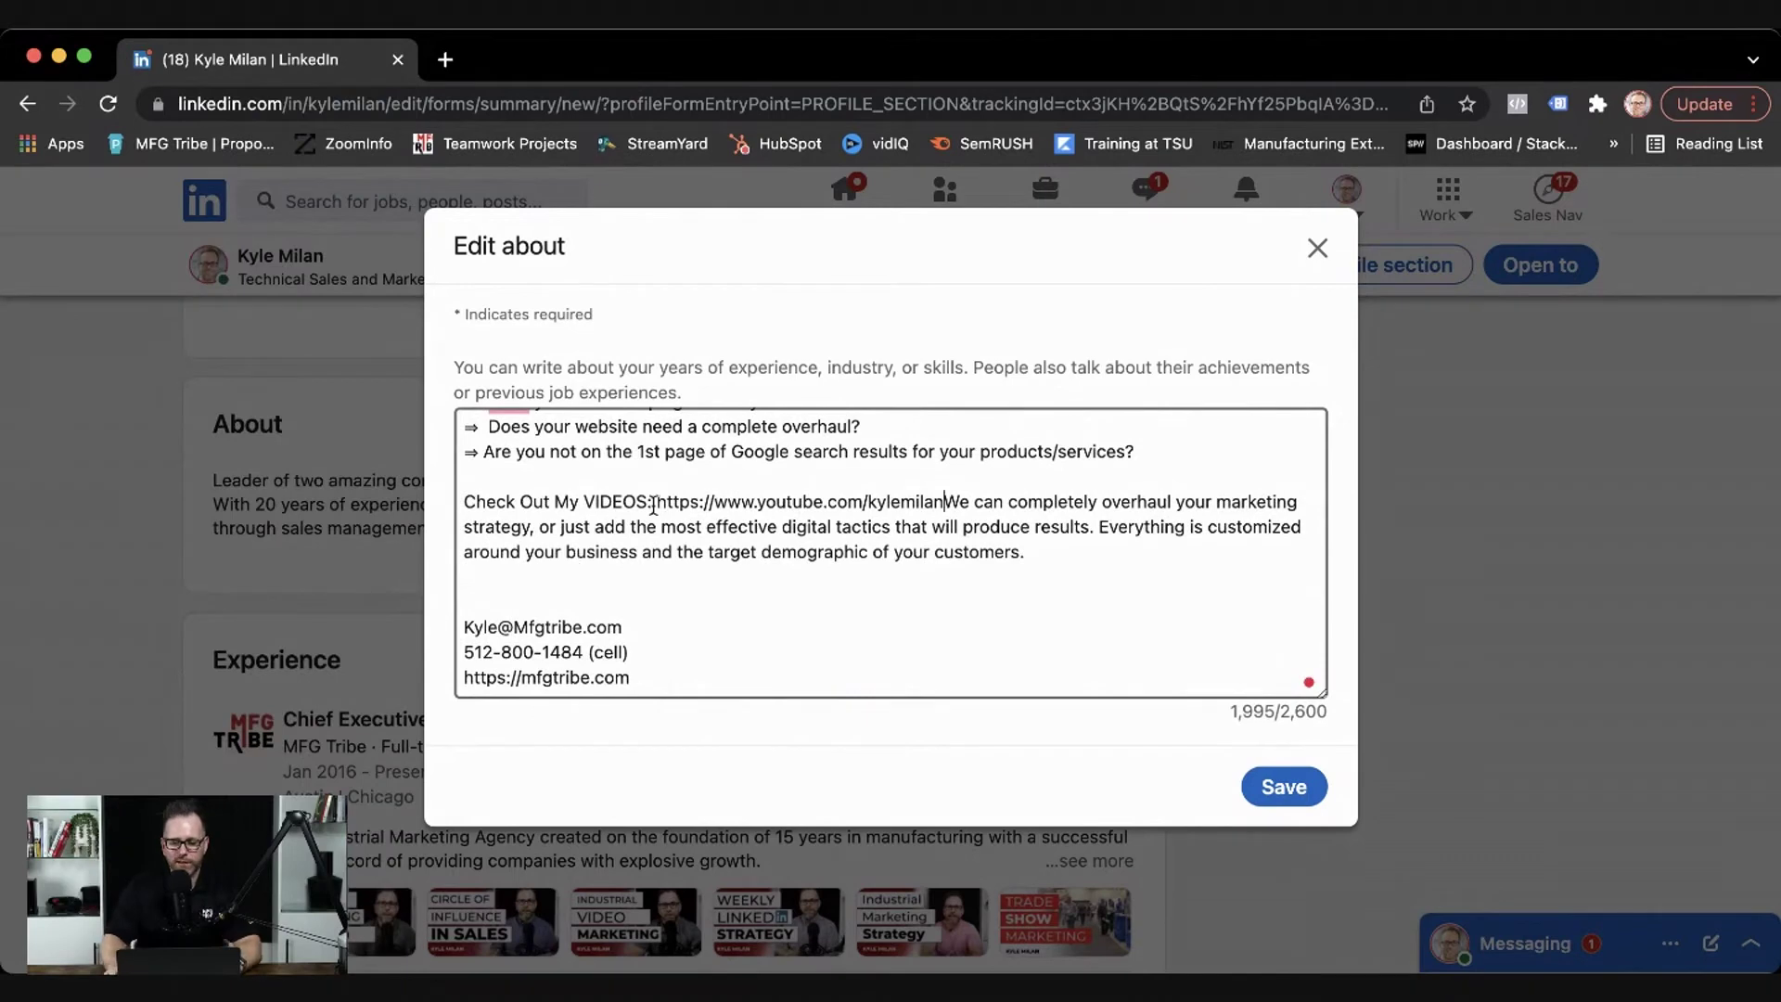
{"action": "scroll", "coordinate": [654, 504], "scroll_direction": "up", "scroll_amount": 5}
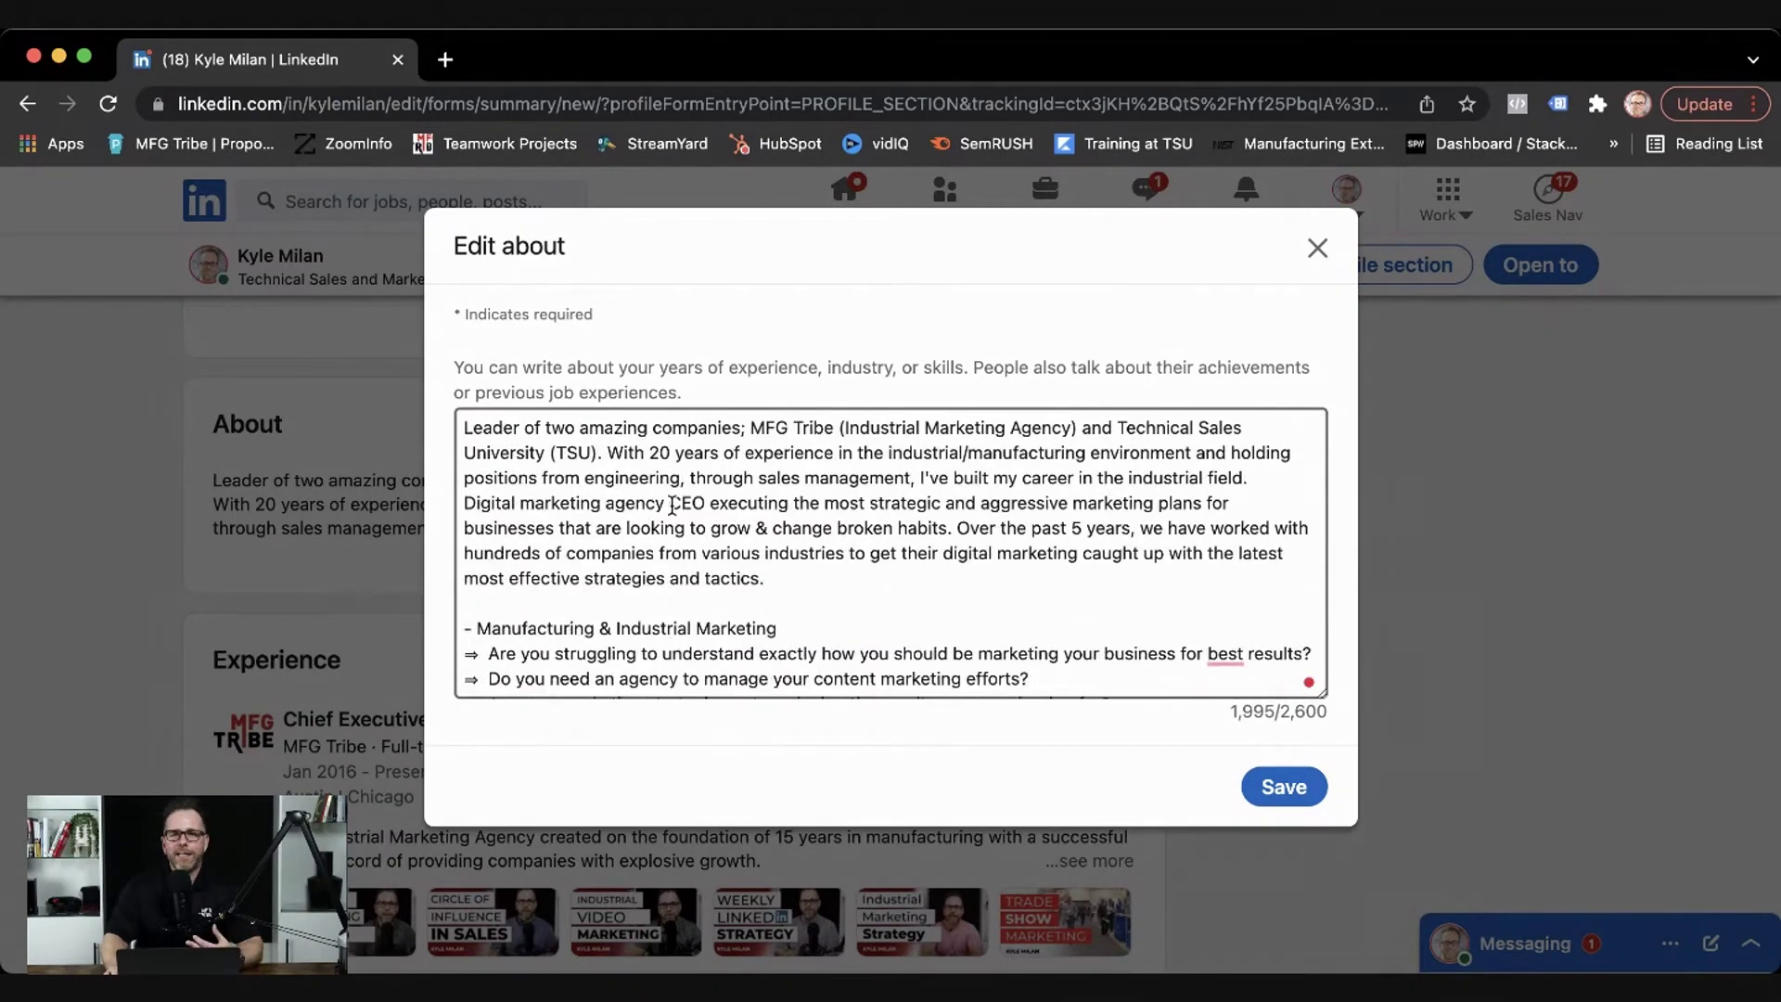
{"action": "left_click", "coordinate": [1317, 248]}
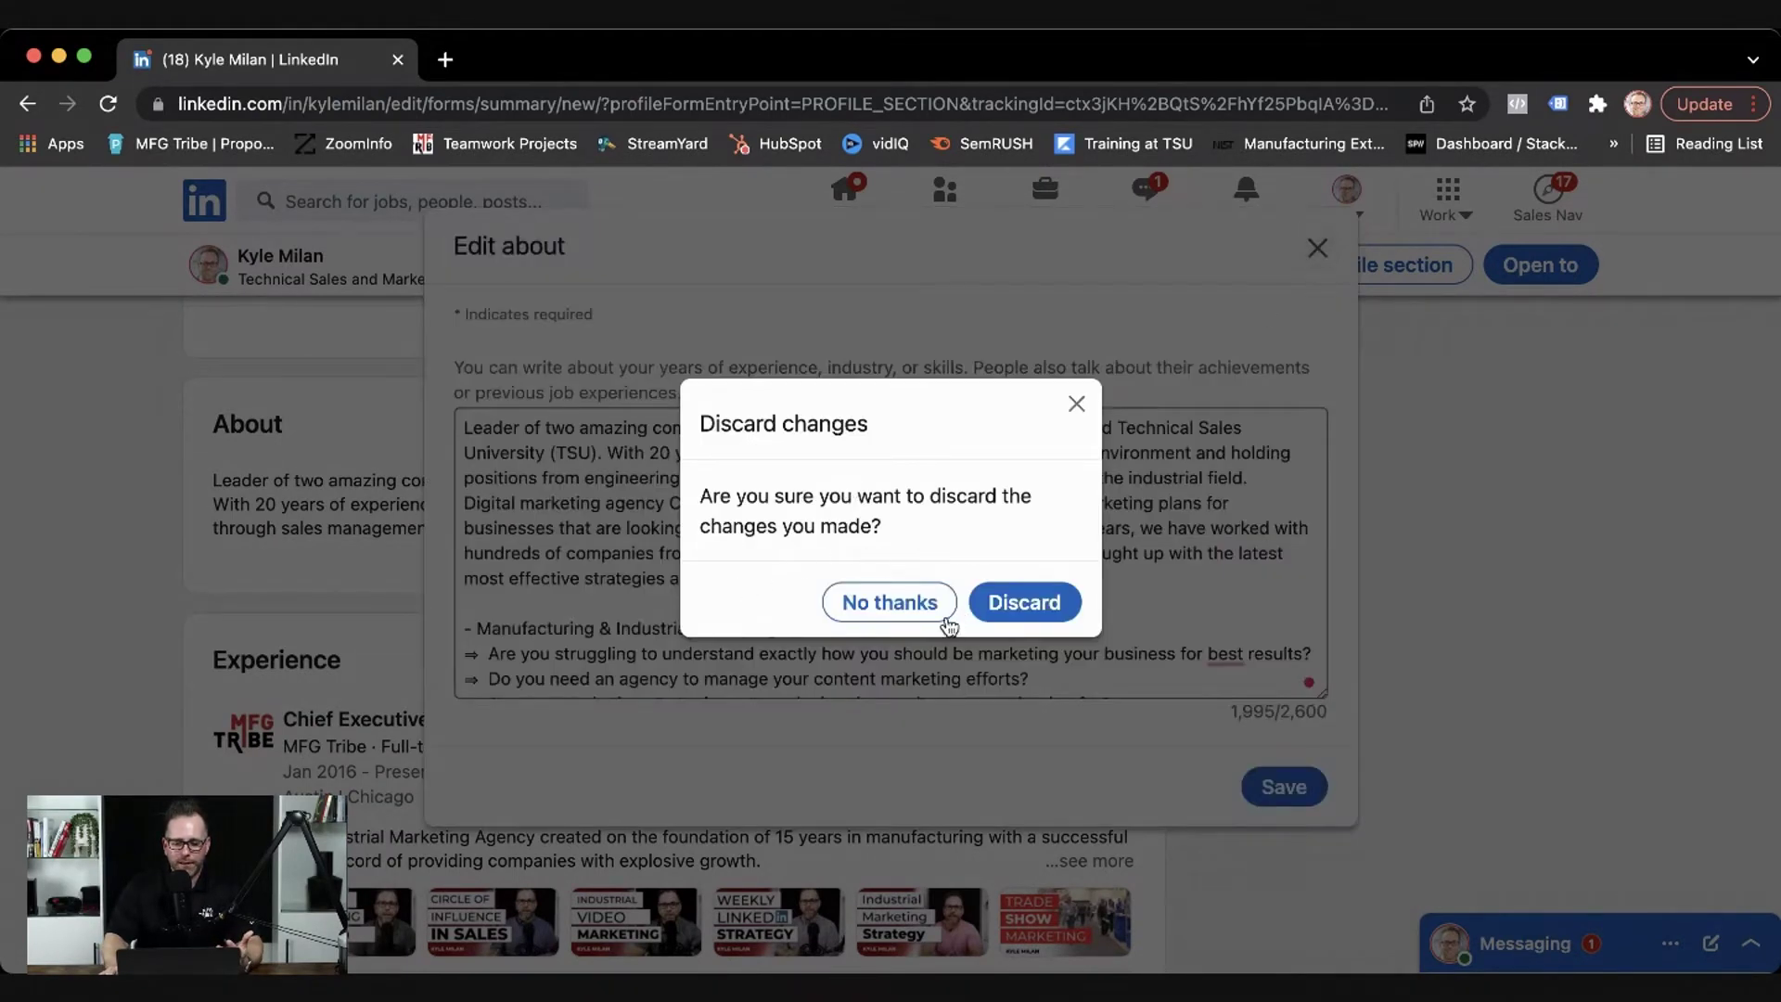
{"action": "left_click", "coordinate": [1024, 602]}
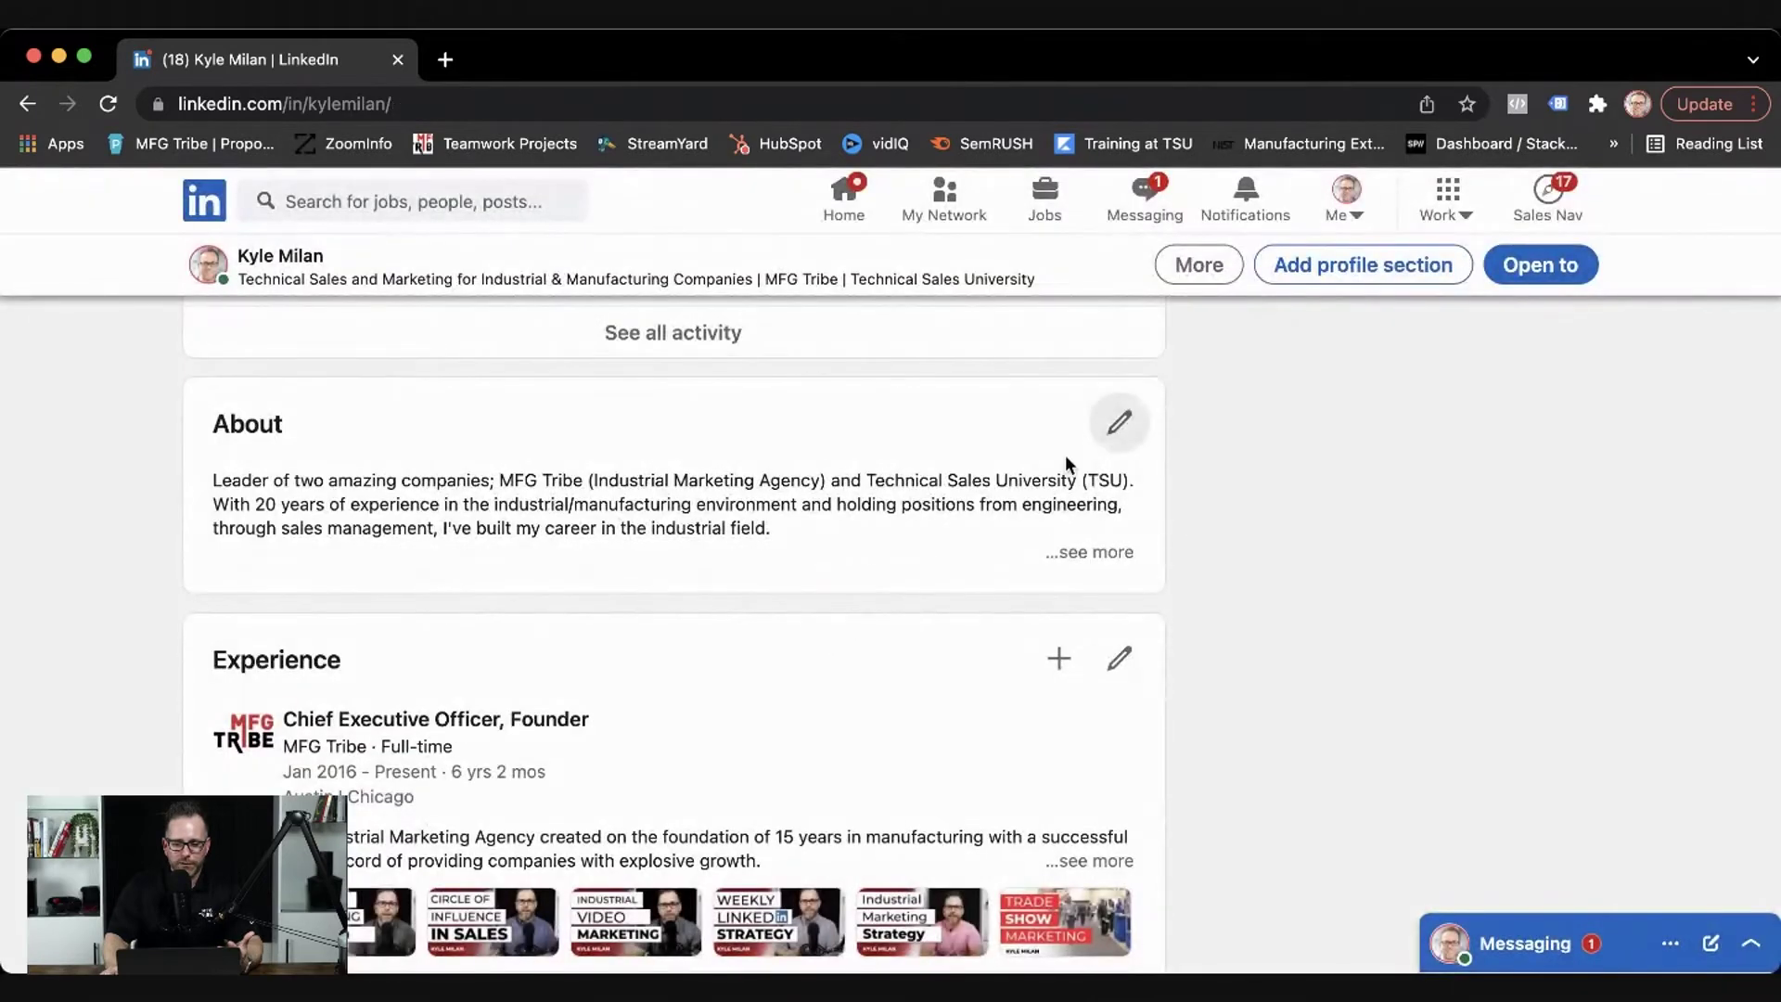
- Reopen the About text, read through its bullets and questions, then close without changes
{"action": "left_click", "coordinate": [1119, 423]}
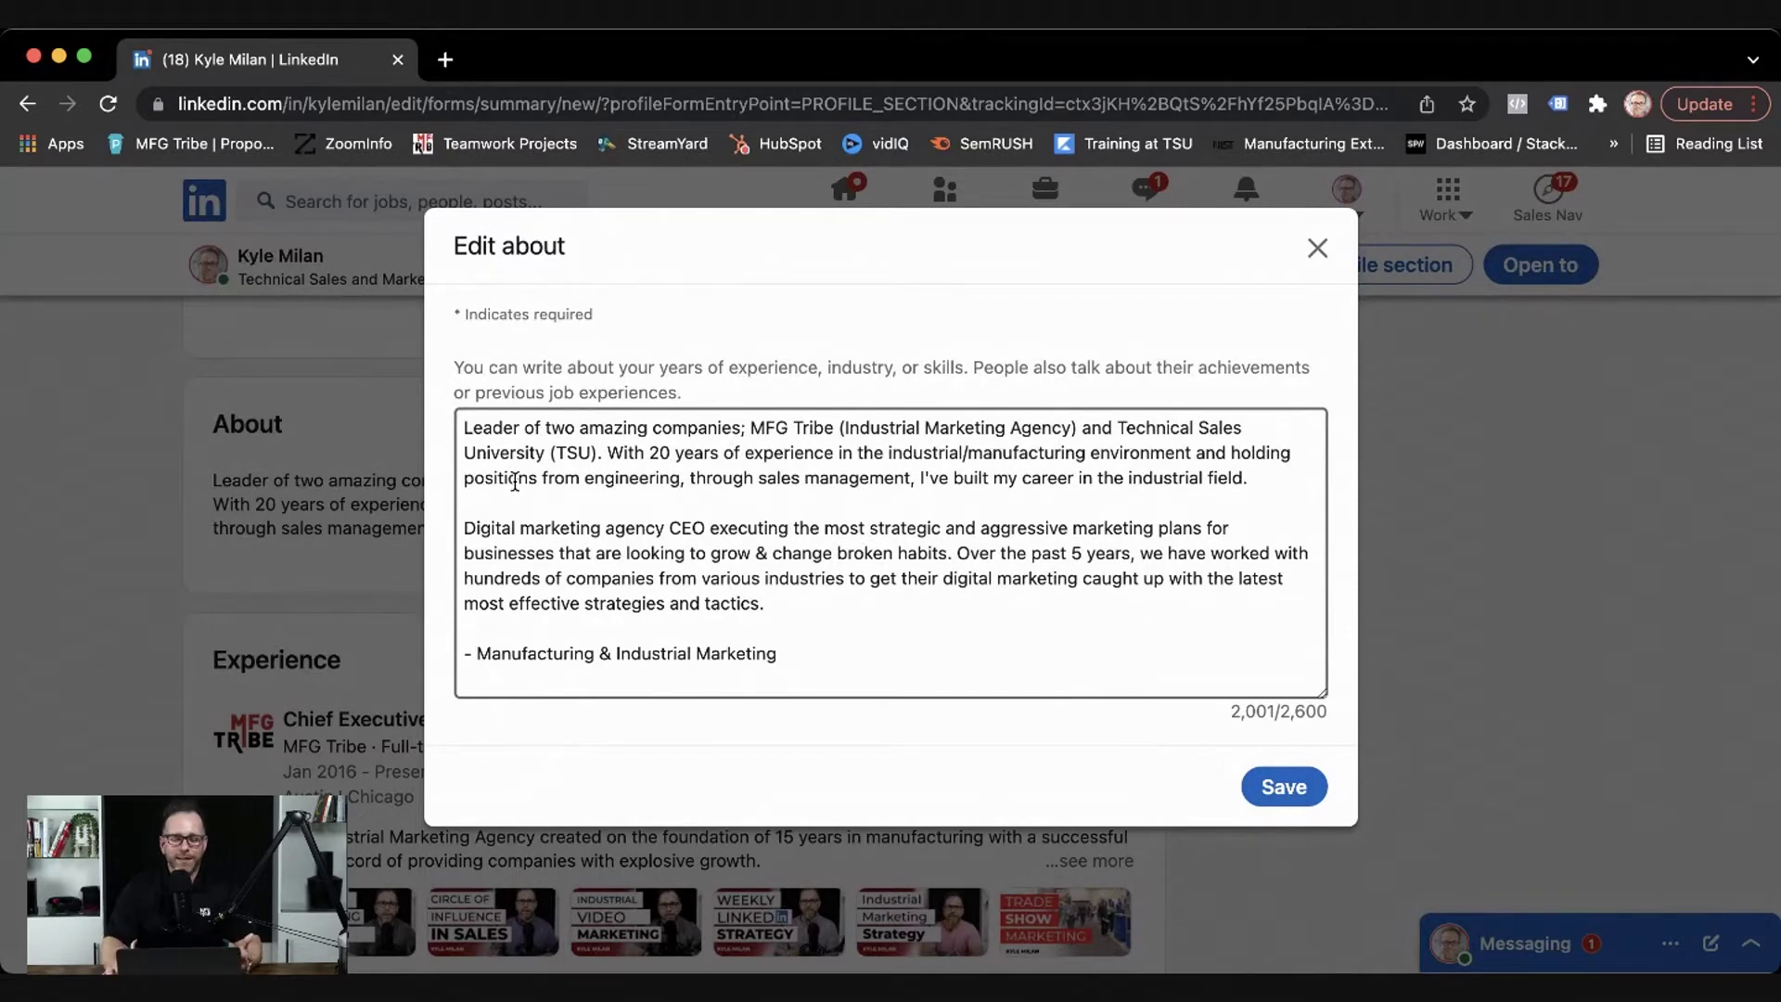
{"action": "scroll", "coordinate": [577, 484], "scroll_direction": "down", "scroll_amount": 2}
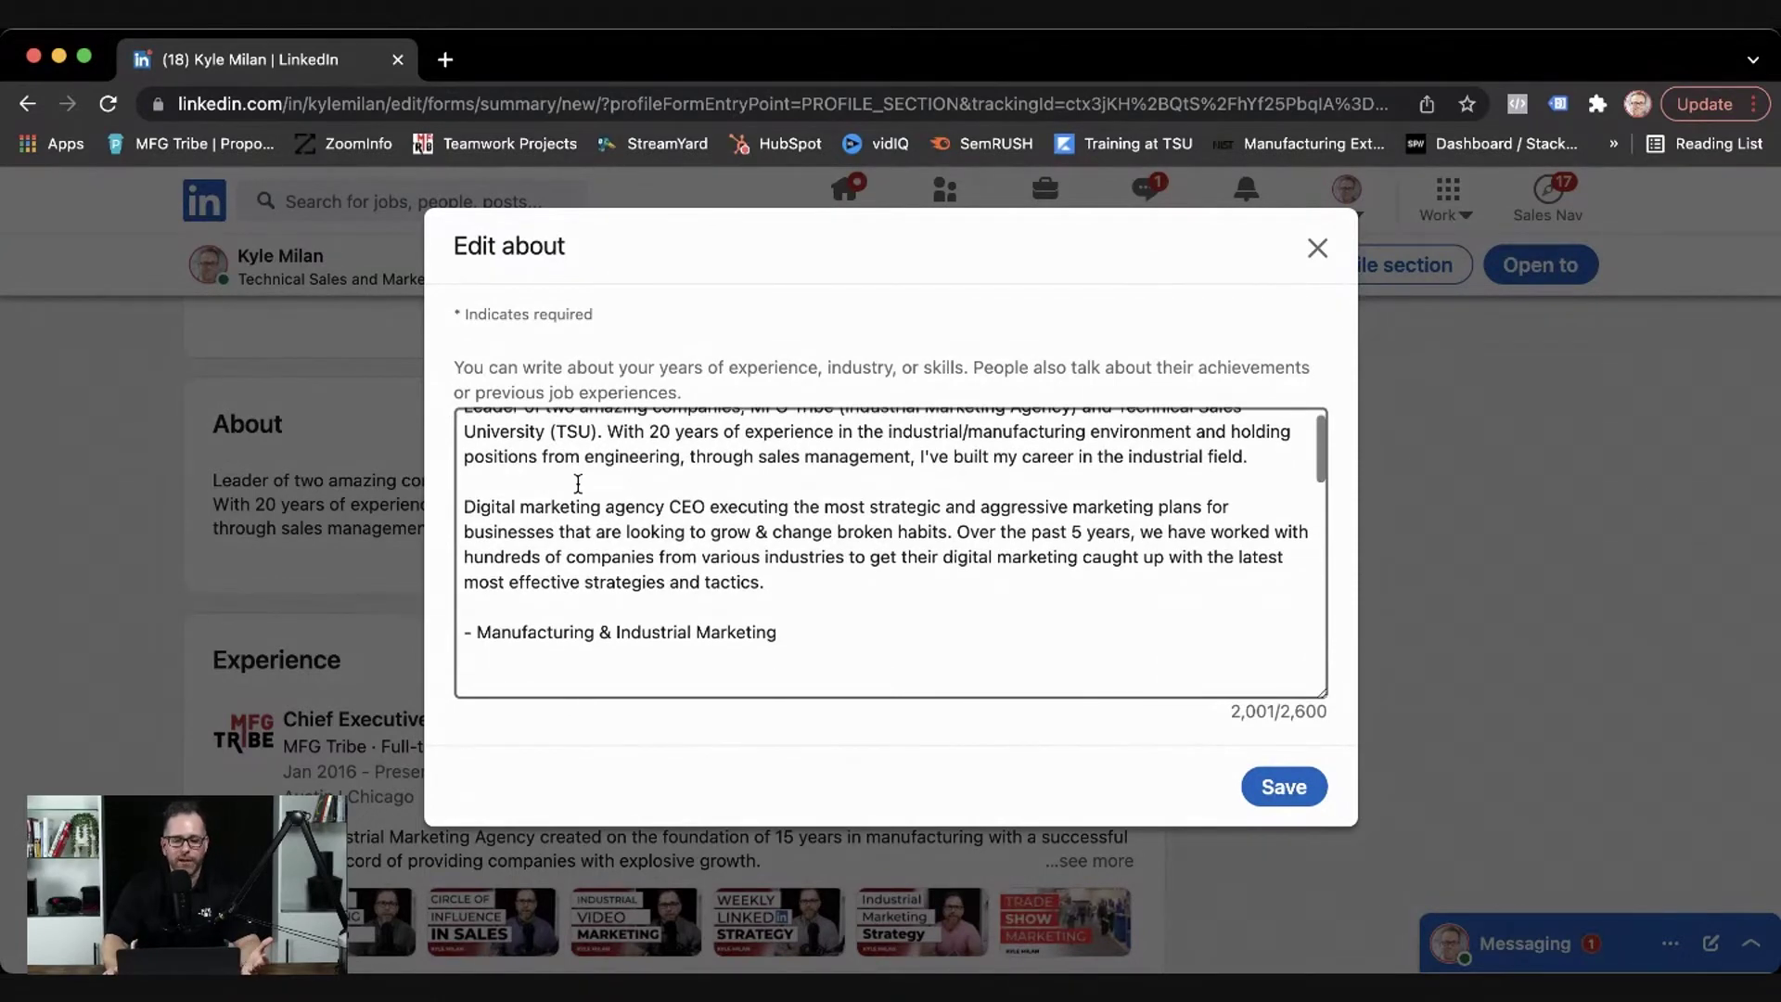
{"action": "scroll", "coordinate": [577, 483], "scroll_direction": "down", "scroll_amount": 3}
{"action": "scroll", "coordinate": [577, 484], "scroll_direction": "down", "scroll_amount": 3}
{"action": "scroll", "coordinate": [578, 484], "scroll_direction": "down", "scroll_amount": 2}
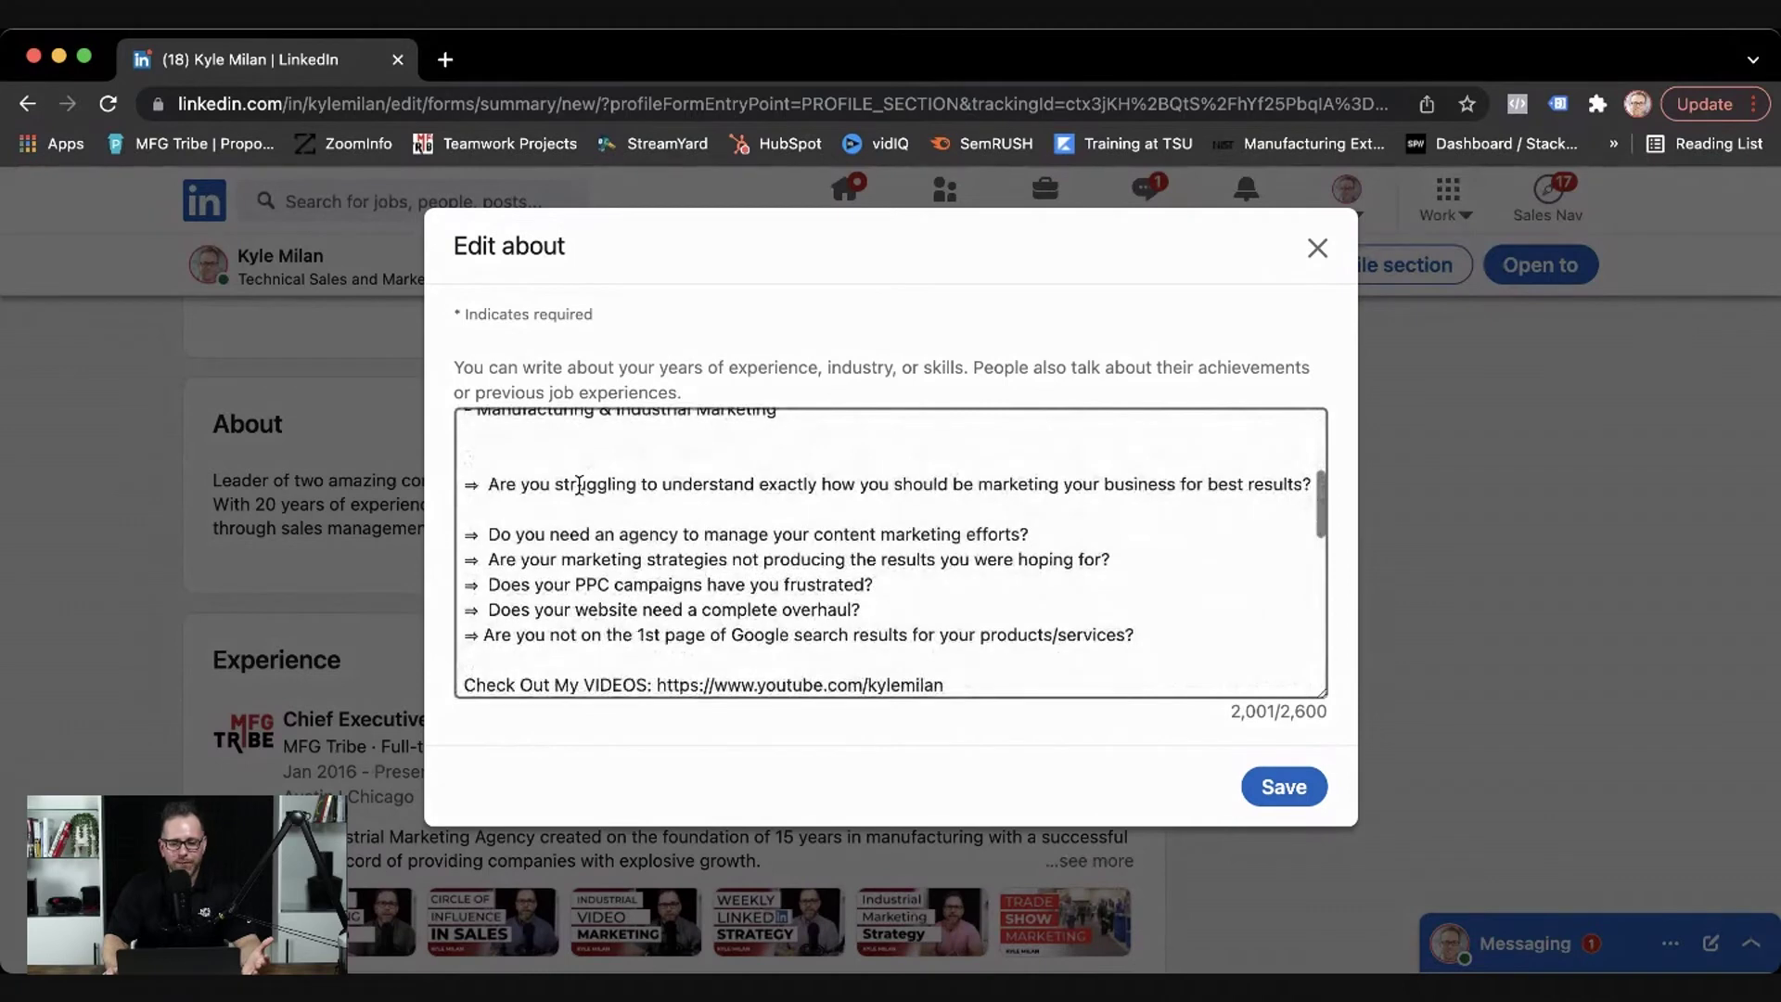
{"action": "scroll", "coordinate": [578, 482], "scroll_direction": "down", "scroll_amount": 3}
{"action": "scroll", "coordinate": [557, 473], "scroll_direction": "down", "scroll_amount": 2}
{"action": "scroll", "coordinate": [529, 470], "scroll_direction": "down", "scroll_amount": 2}
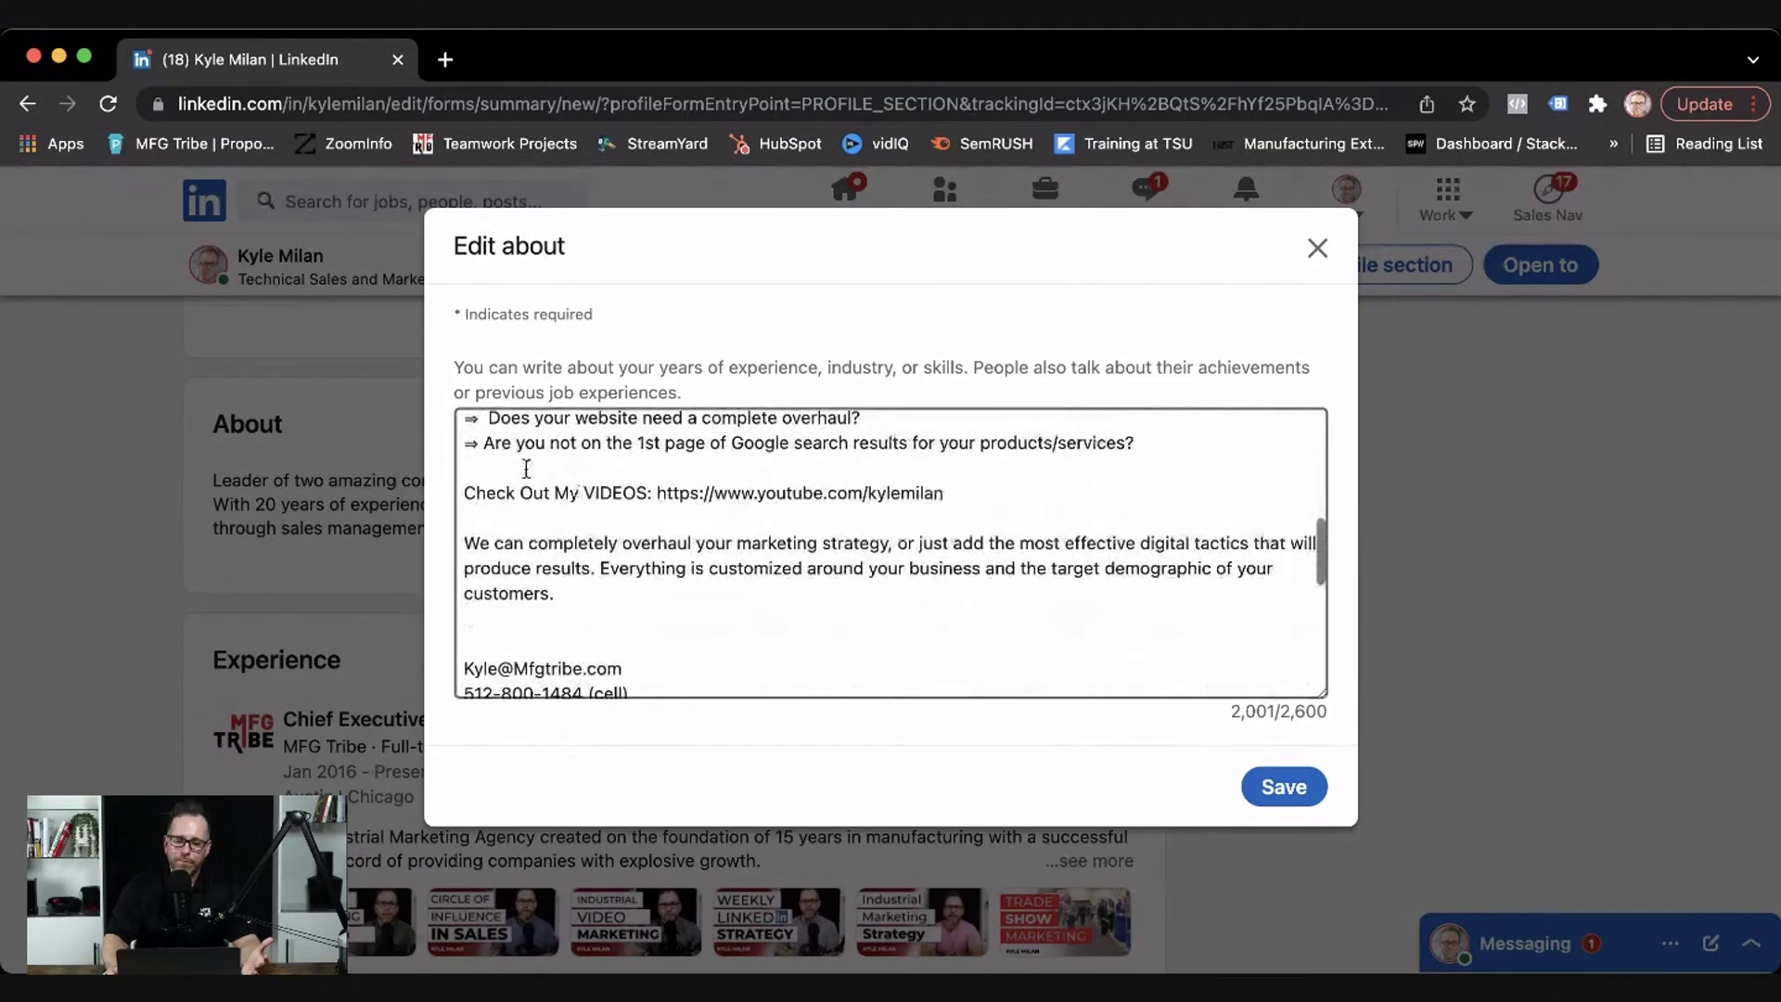
{"action": "left_click_drag", "start_coordinate": [464, 443], "coordinate": [483, 444]}
{"action": "left_click", "coordinate": [471, 446]}
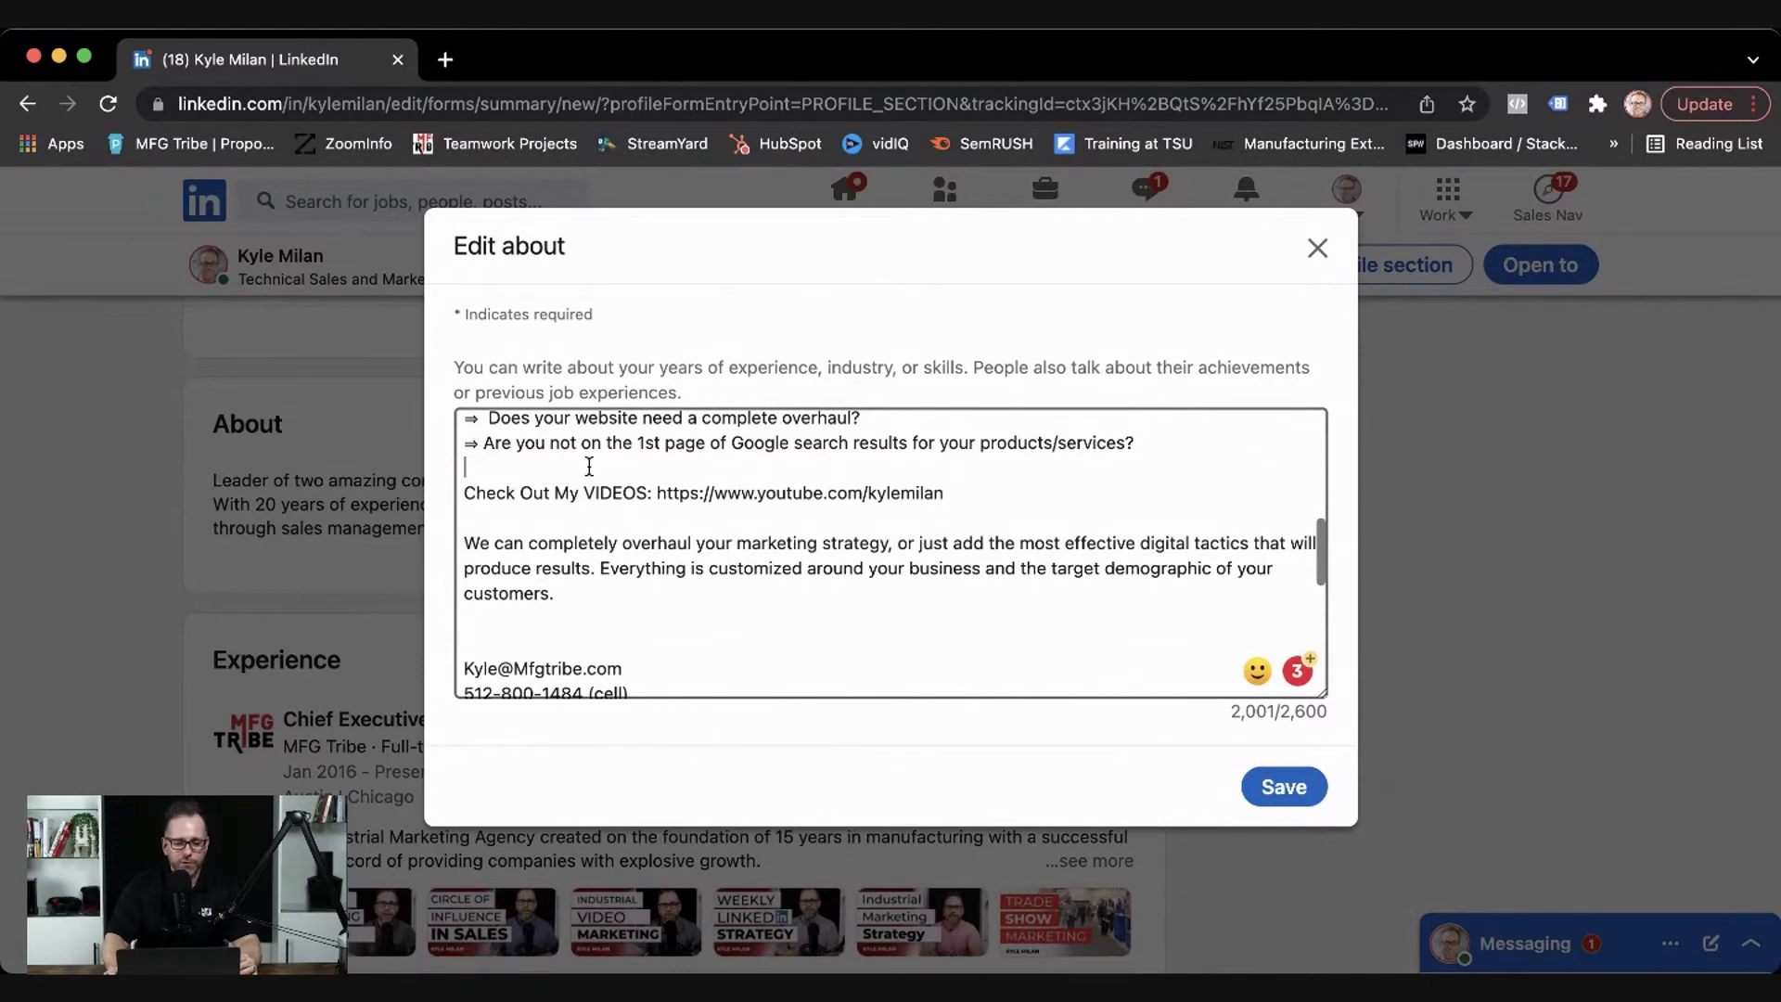
{"action": "scroll", "coordinate": [588, 468], "scroll_direction": "down", "scroll_amount": 3}
{"action": "scroll", "coordinate": [571, 460], "scroll_direction": "down", "scroll_amount": 3}
{"action": "scroll", "coordinate": [502, 488], "scroll_direction": "down", "scroll_amount": 1}
{"action": "left_click_drag", "start_coordinate": [464, 495], "coordinate": [473, 495]}
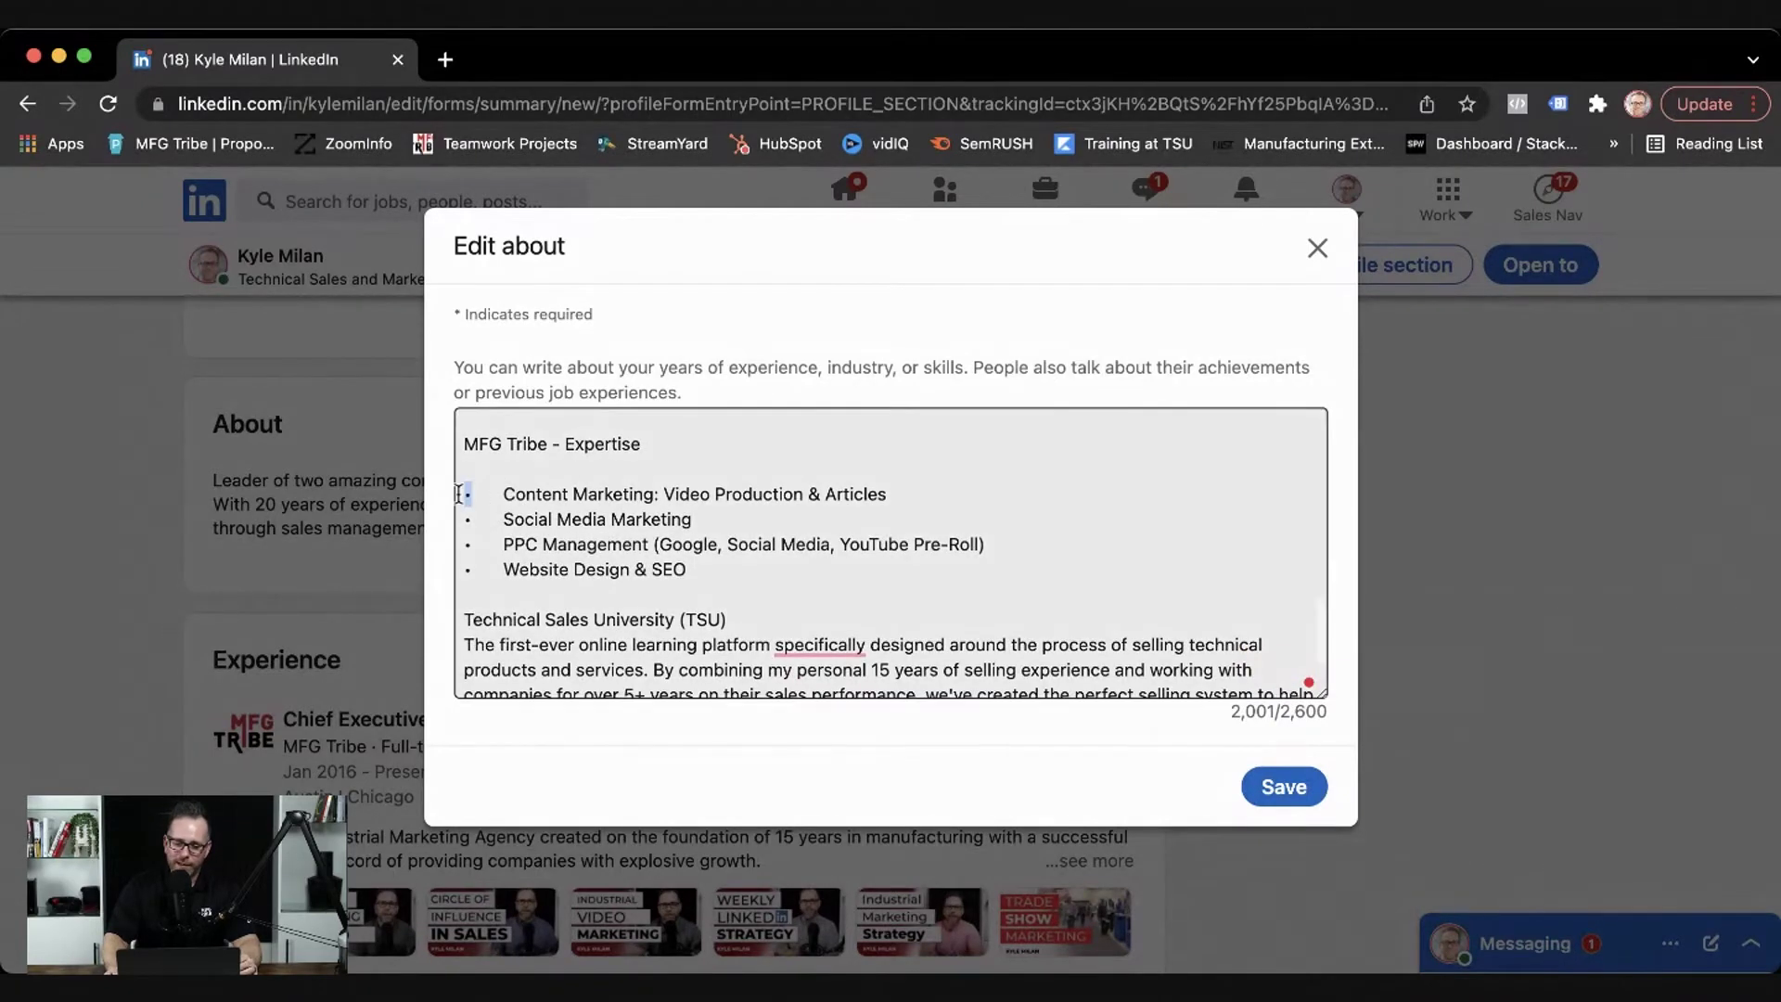
{"action": "scroll", "coordinate": [537, 480], "scroll_direction": "down", "scroll_amount": 1}
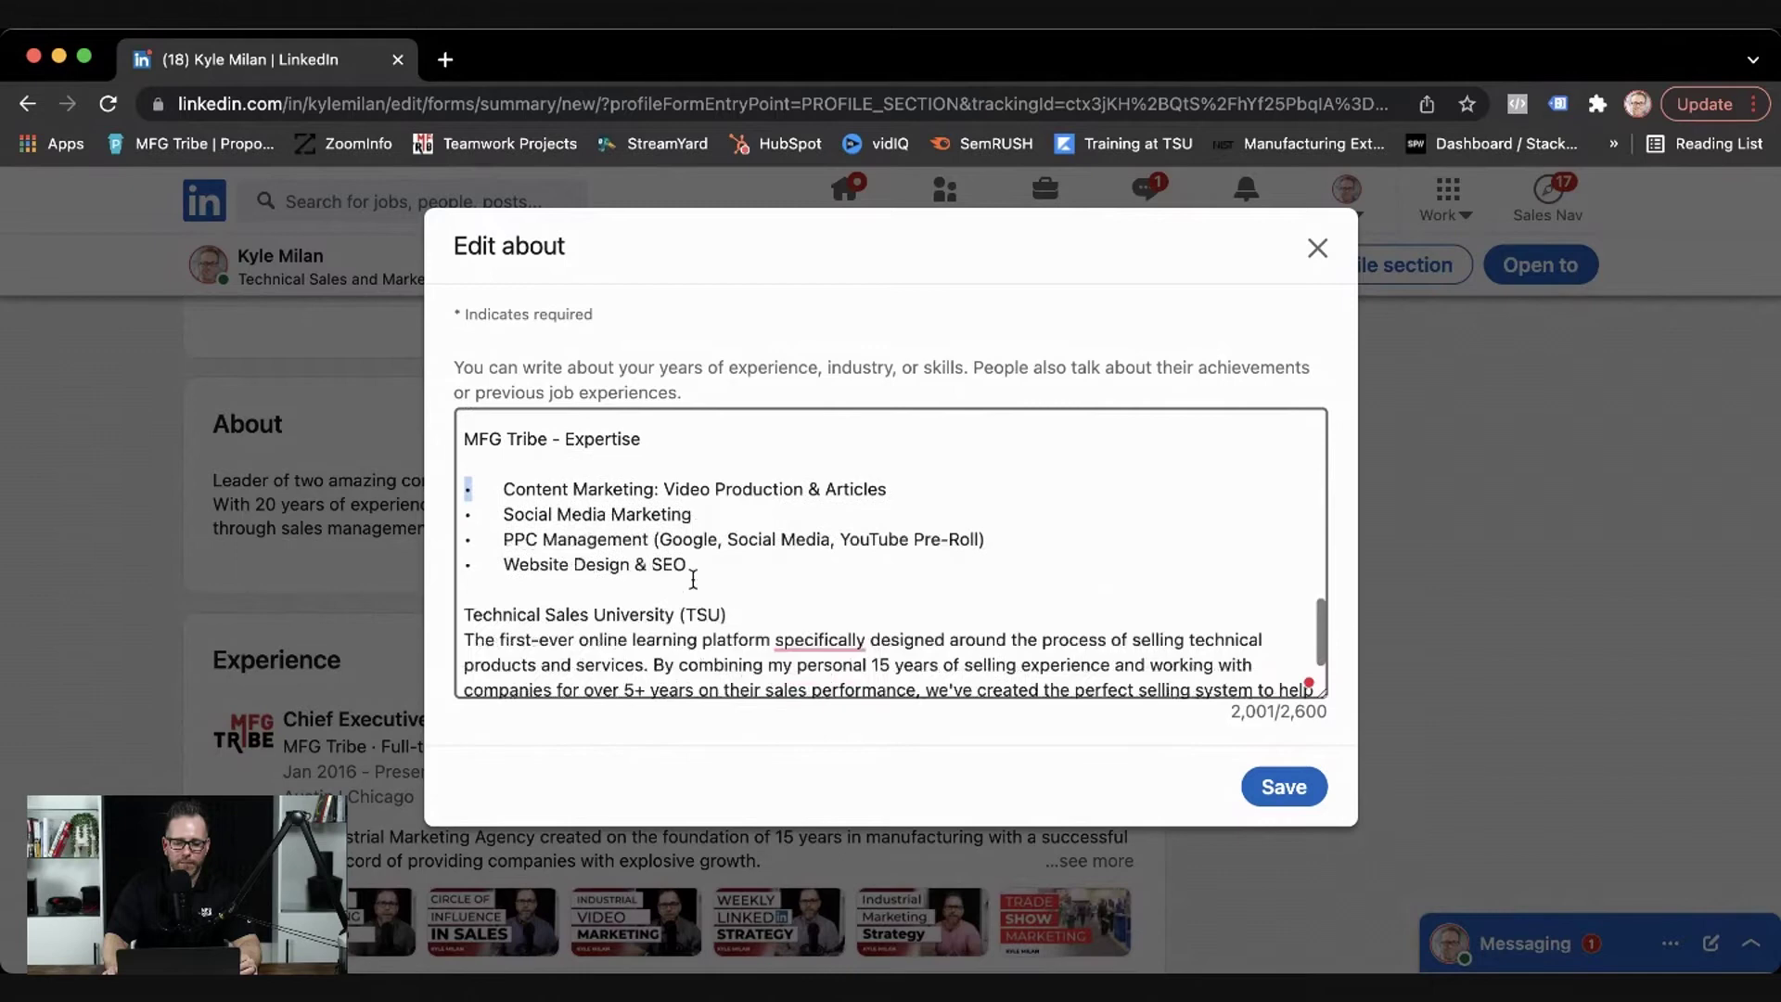
{"action": "scroll", "coordinate": [692, 582], "scroll_direction": "down", "scroll_amount": 1}
{"action": "left_click", "coordinate": [833, 602]}
{"action": "left_click", "coordinate": [853, 551]}
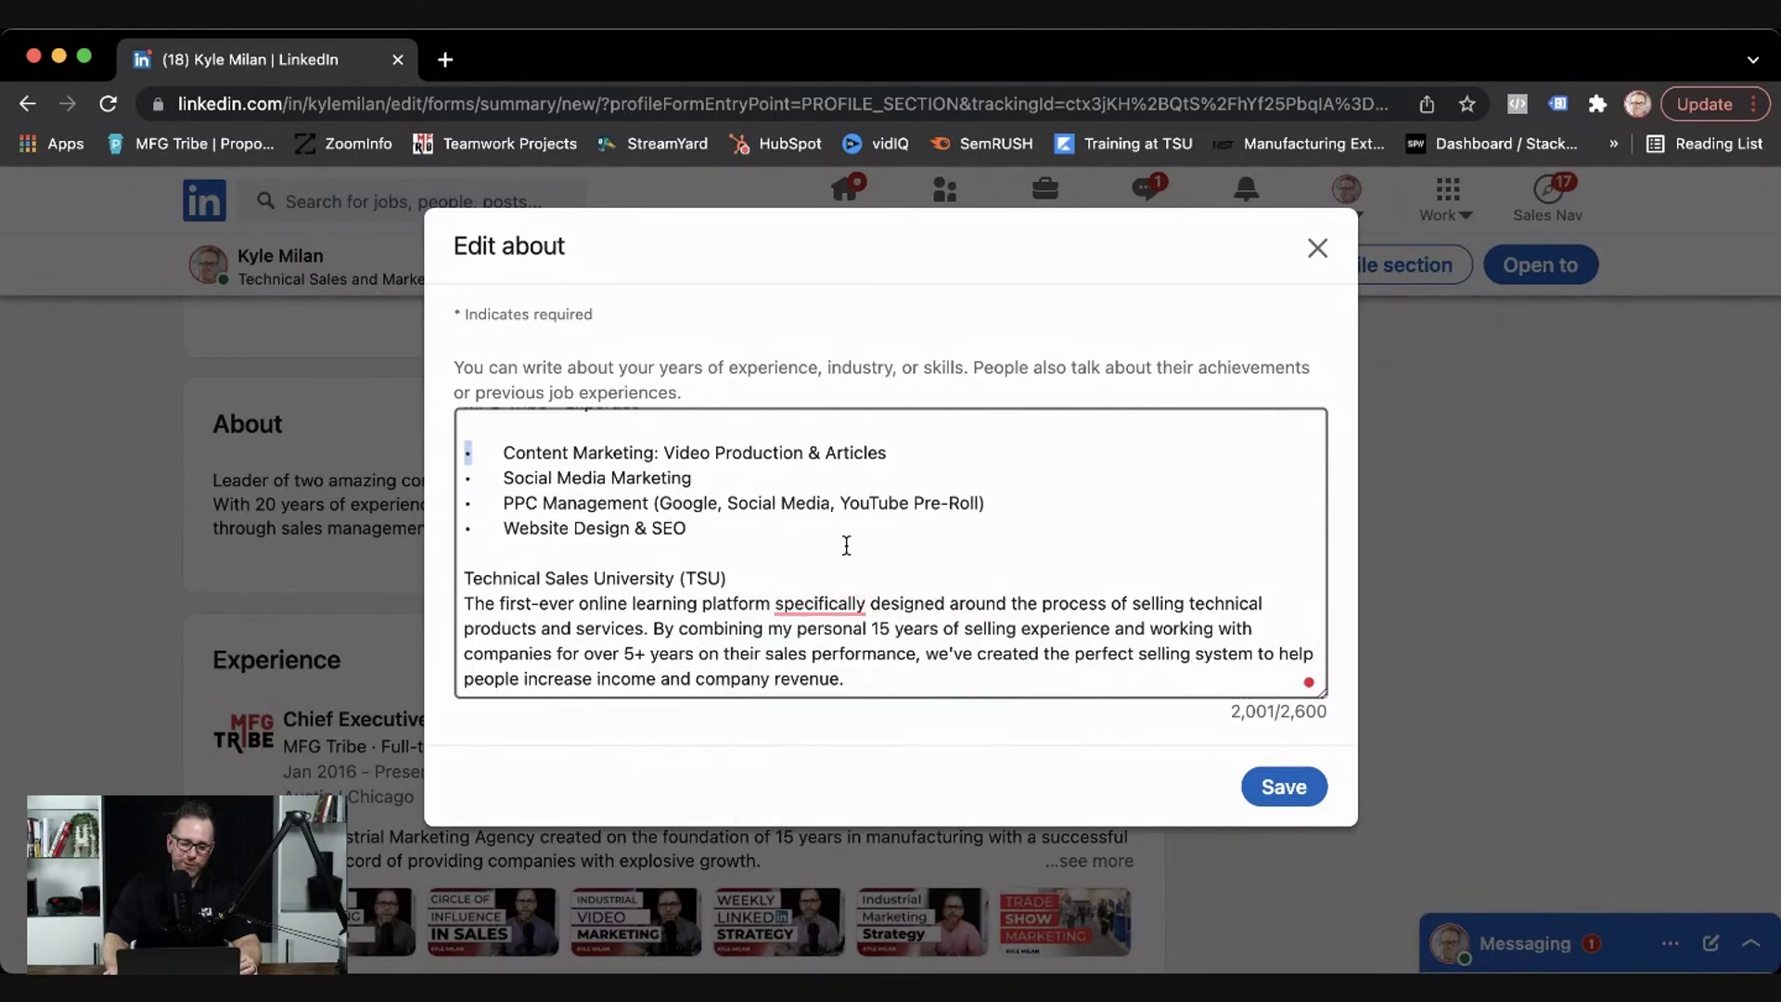
{"action": "scroll", "coordinate": [857, 544], "scroll_direction": "up", "scroll_amount": 5}
{"action": "scroll", "coordinate": [867, 535], "scroll_direction": "up", "scroll_amount": 5}
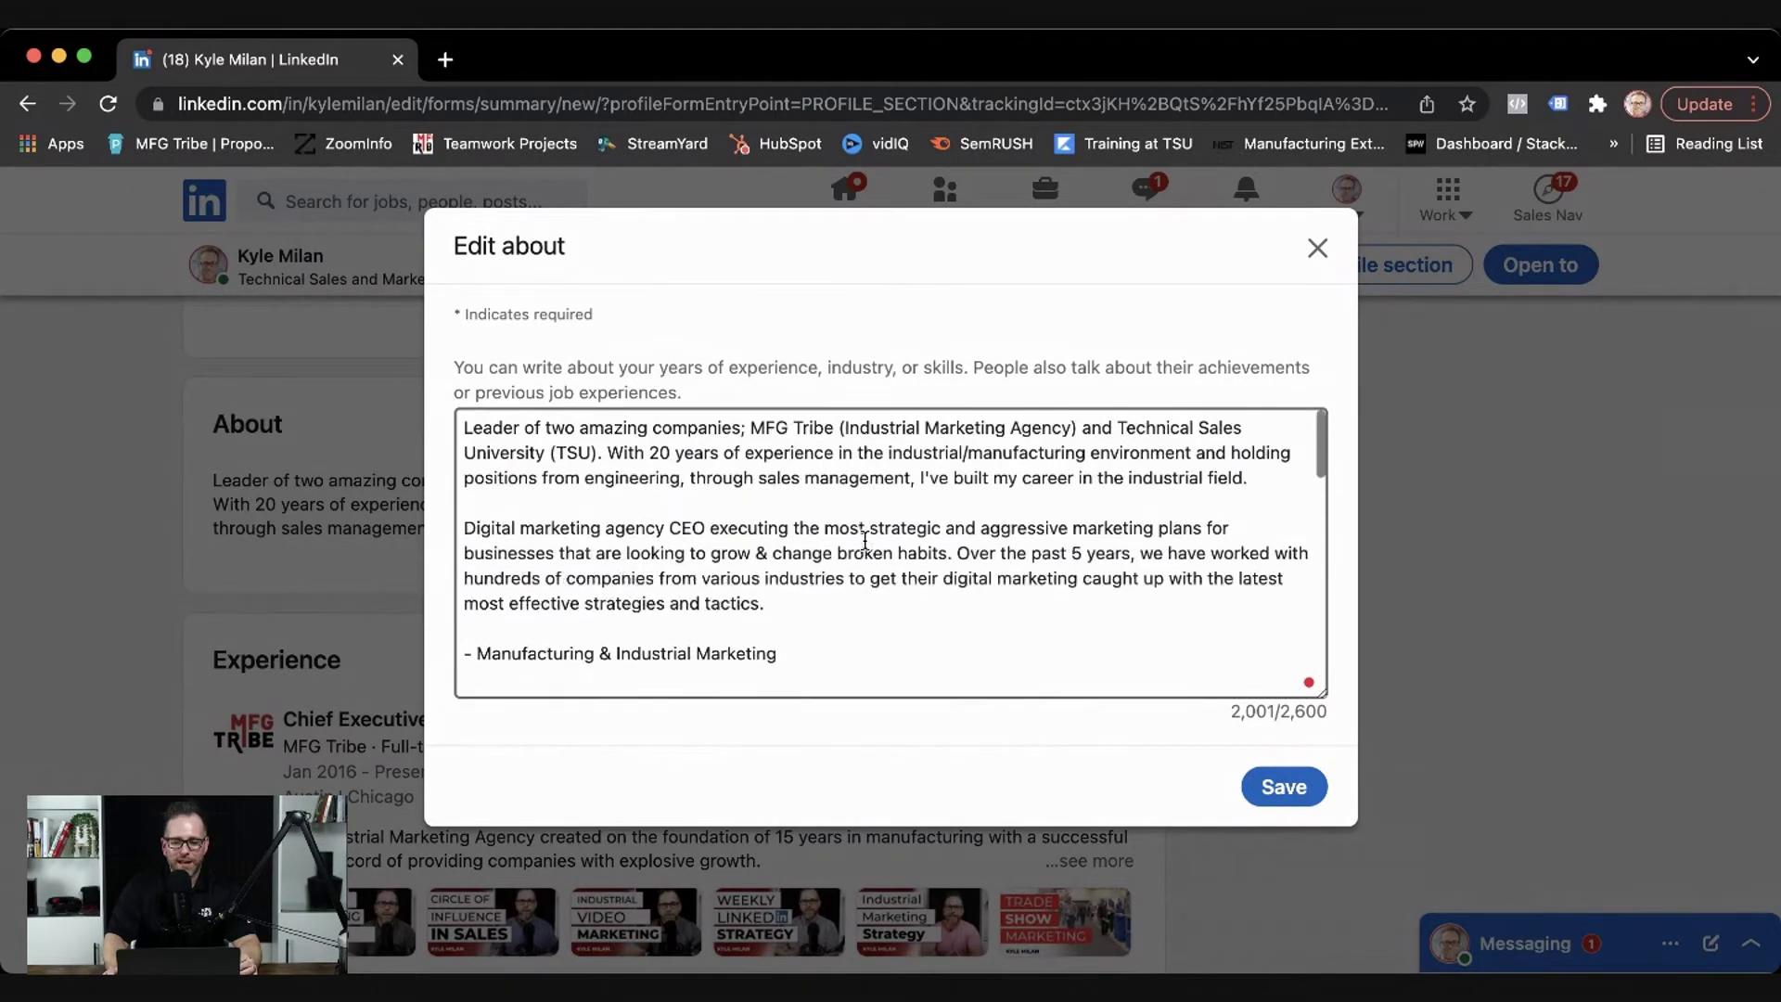
{"action": "left_click", "coordinate": [1319, 247]}
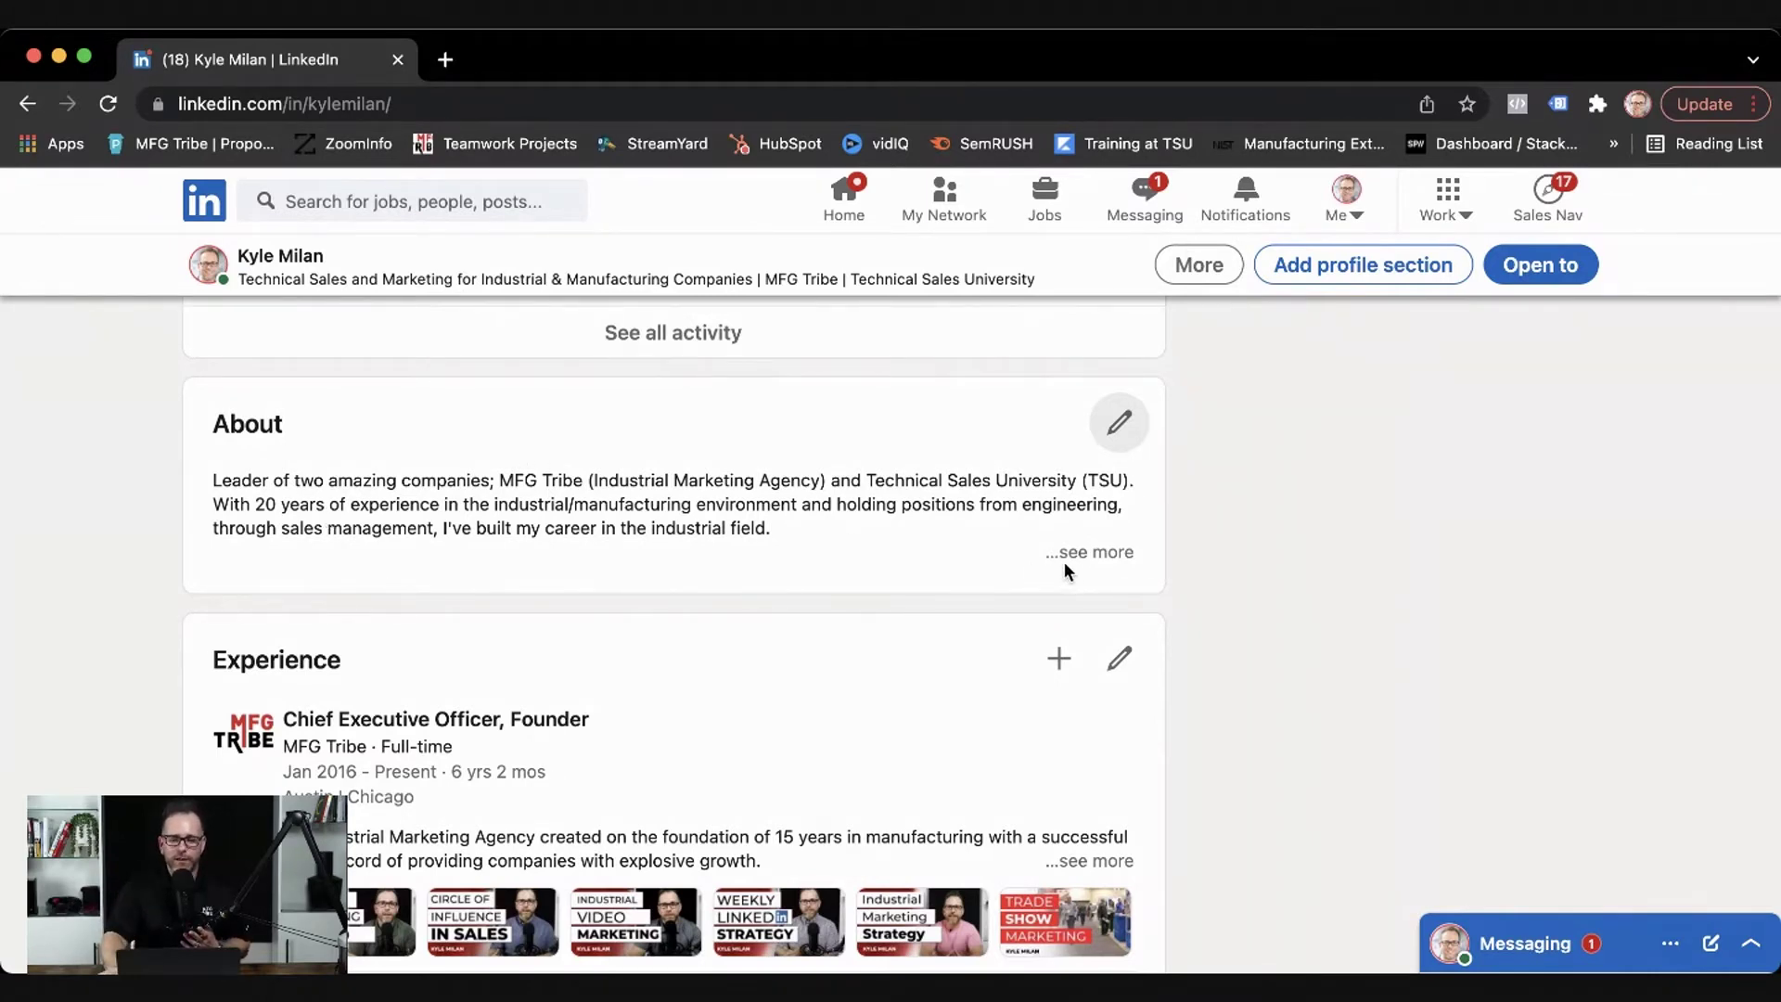
- Expand About with '...see more' and scroll down to the MFG Tribe and Technical Sales University entries
{"action": "left_click", "coordinate": [1088, 552]}
{"action": "scroll", "coordinate": [456, 599], "scroll_direction": "down", "scroll_amount": 4}
{"action": "scroll", "coordinate": [456, 598], "scroll_direction": "down", "scroll_amount": 3}
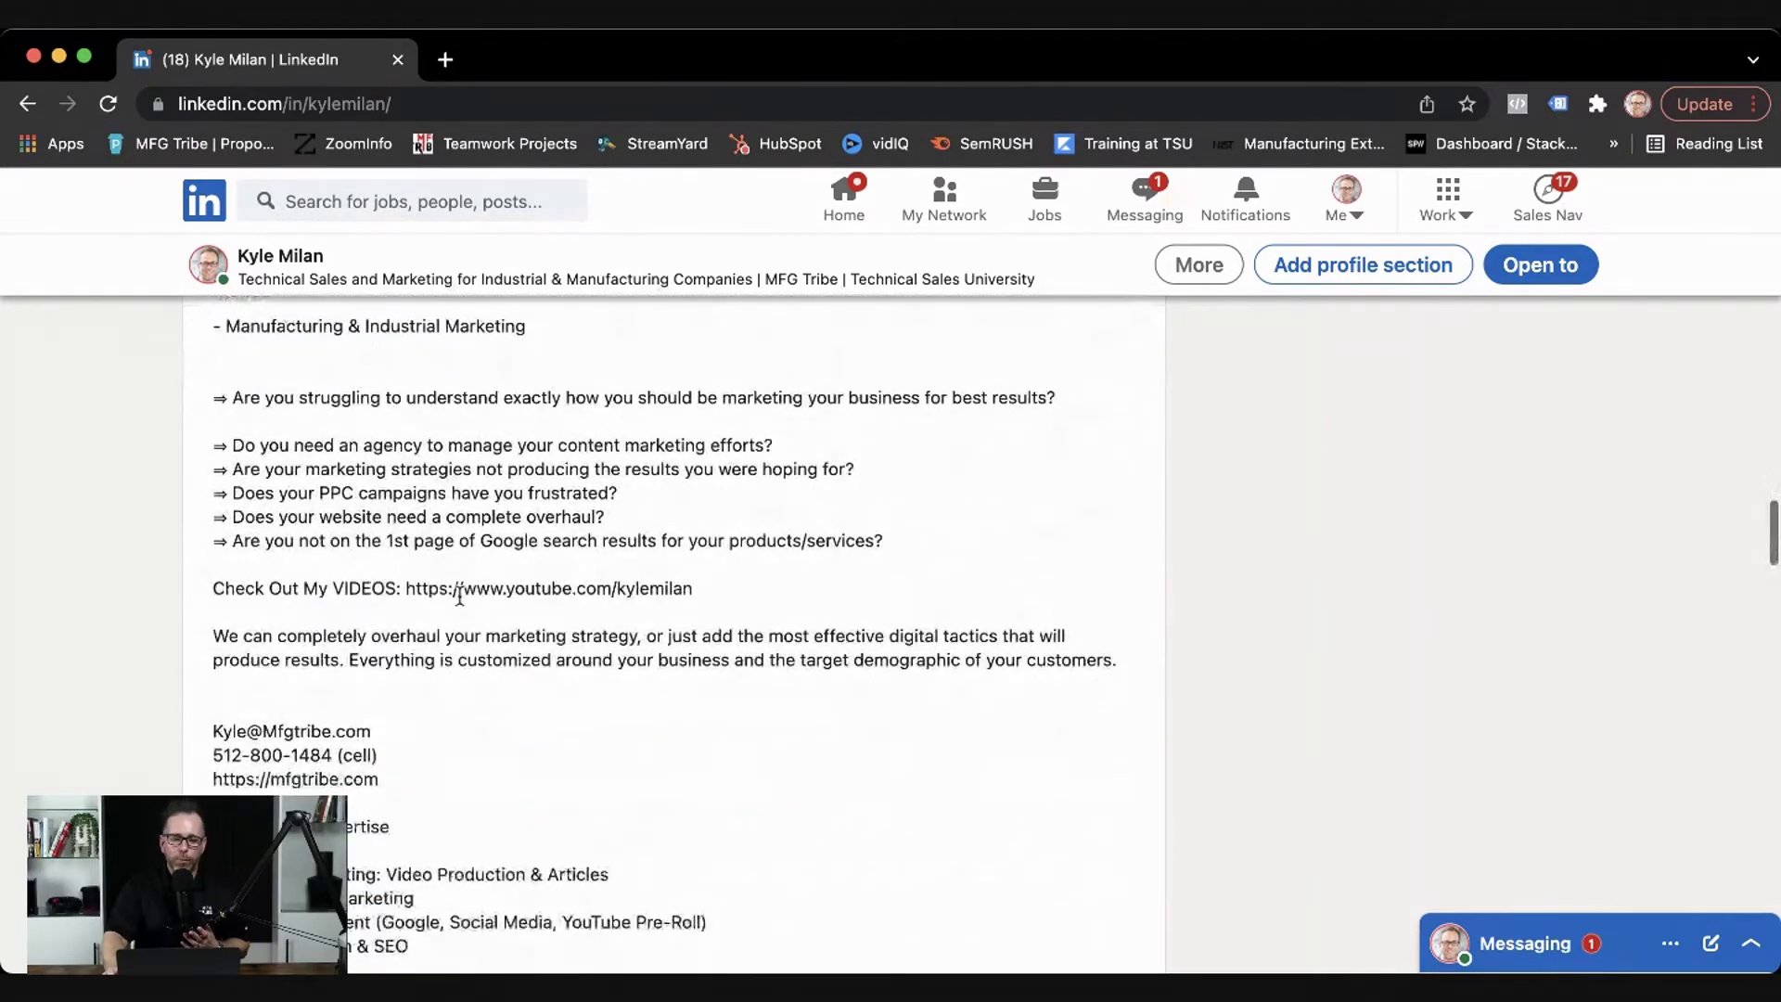
{"action": "scroll", "coordinate": [457, 599], "scroll_direction": "down", "scroll_amount": 2}
{"action": "scroll", "coordinate": [457, 598], "scroll_direction": "down", "scroll_amount": 3}
{"action": "scroll", "coordinate": [459, 594], "scroll_direction": "down", "scroll_amount": 4}
{"action": "scroll", "coordinate": [461, 595], "scroll_direction": "down", "scroll_amount": 2}
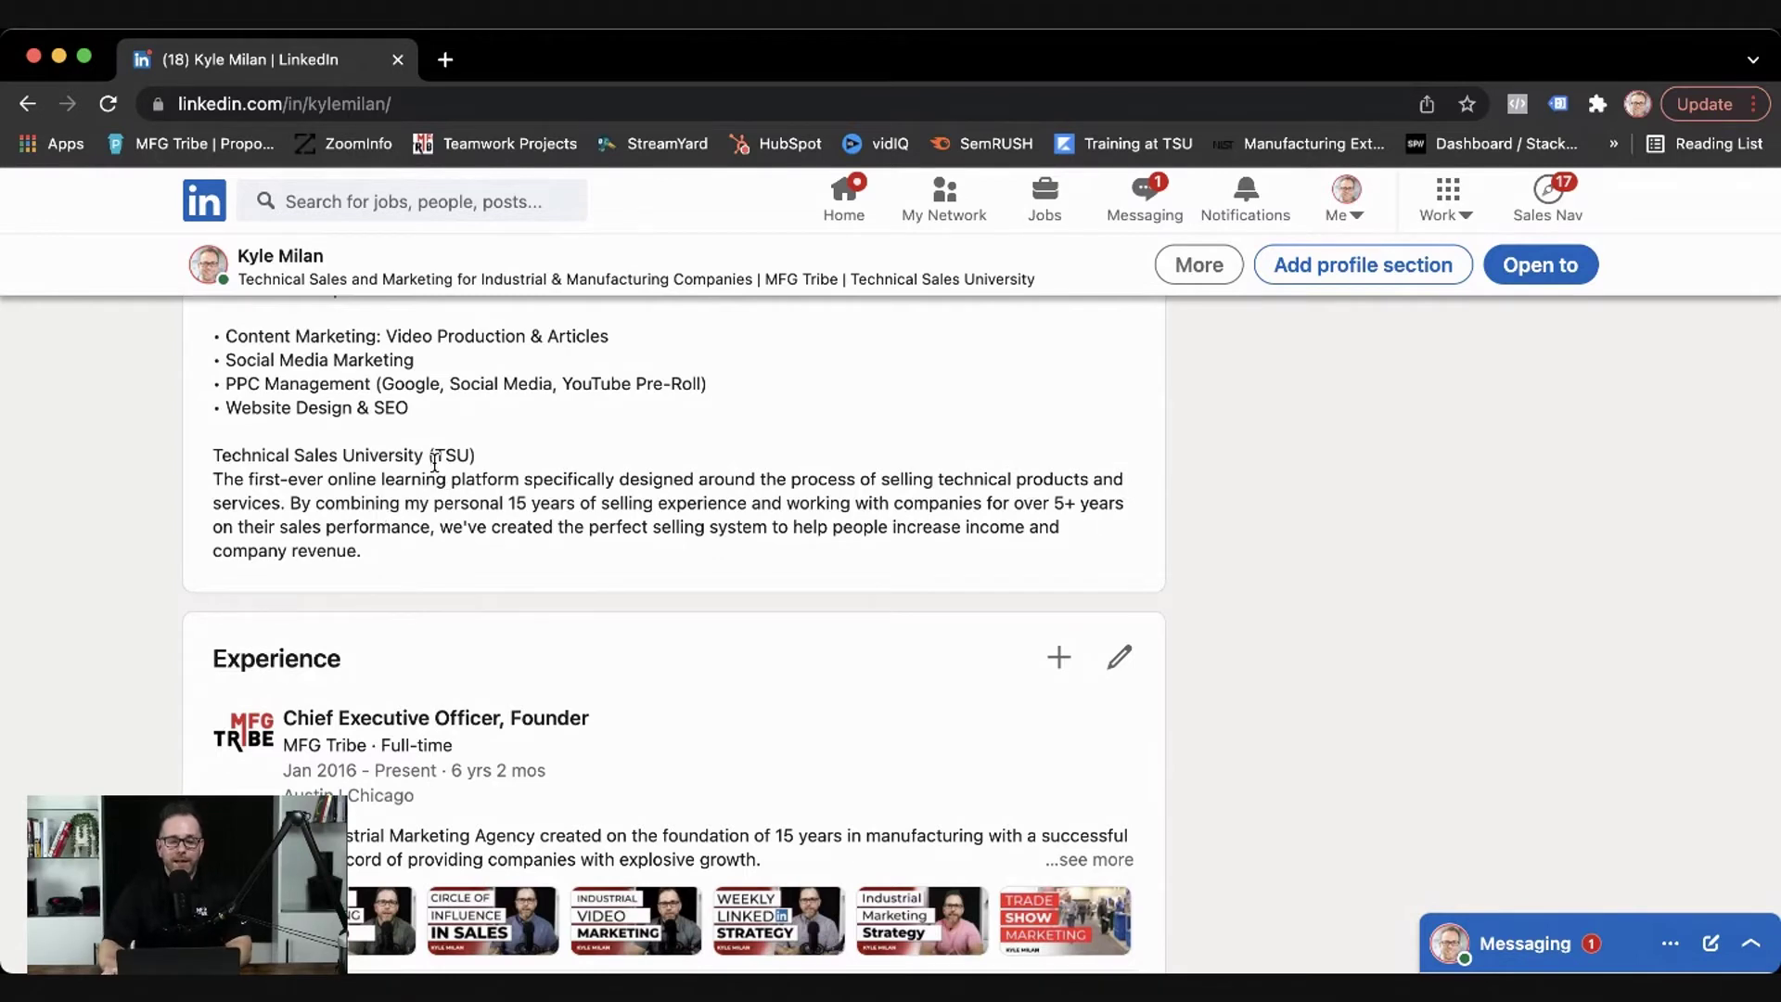
{"action": "scroll", "coordinate": [330, 508], "scroll_direction": "down", "scroll_amount": 3}
{"action": "scroll", "coordinate": [330, 506], "scroll_direction": "down", "scroll_amount": 2}
{"action": "scroll", "coordinate": [330, 505], "scroll_direction": "down", "scroll_amount": 1}
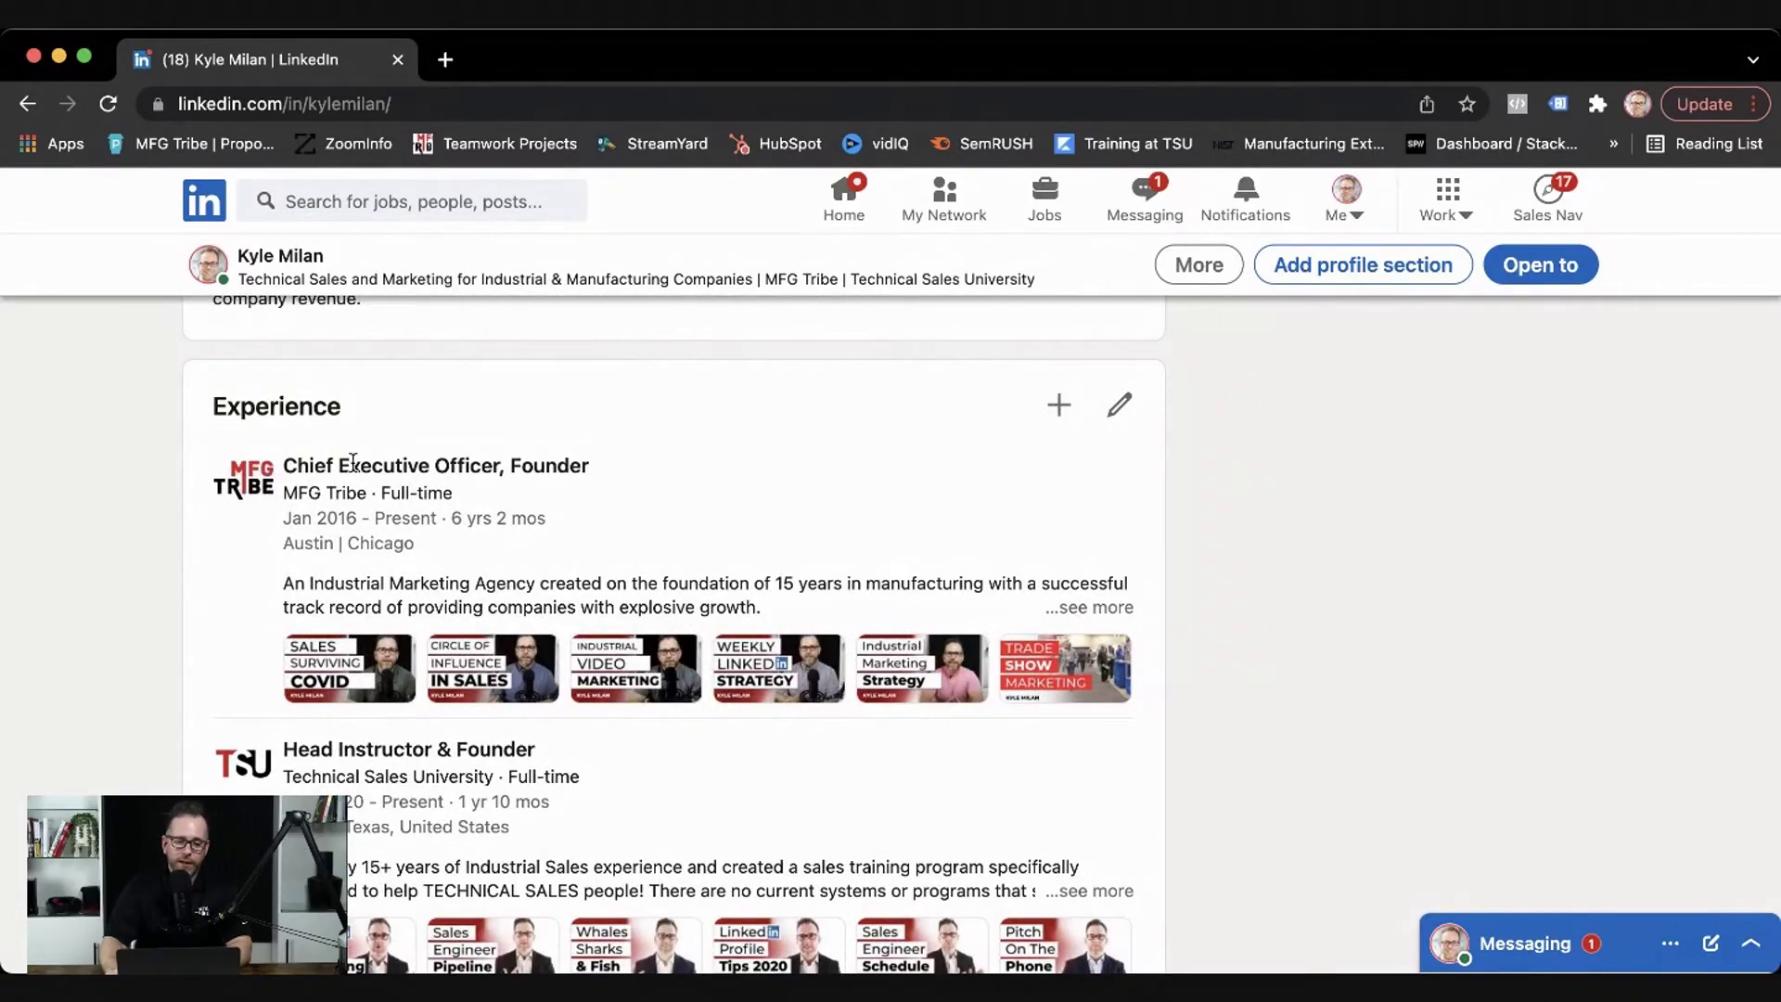
- Expand the CEO/Founder, Head Instructor & Founder and MFG Tribe TV host descriptions, then view all 9 experiences
{"action": "left_click", "coordinate": [1099, 607]}
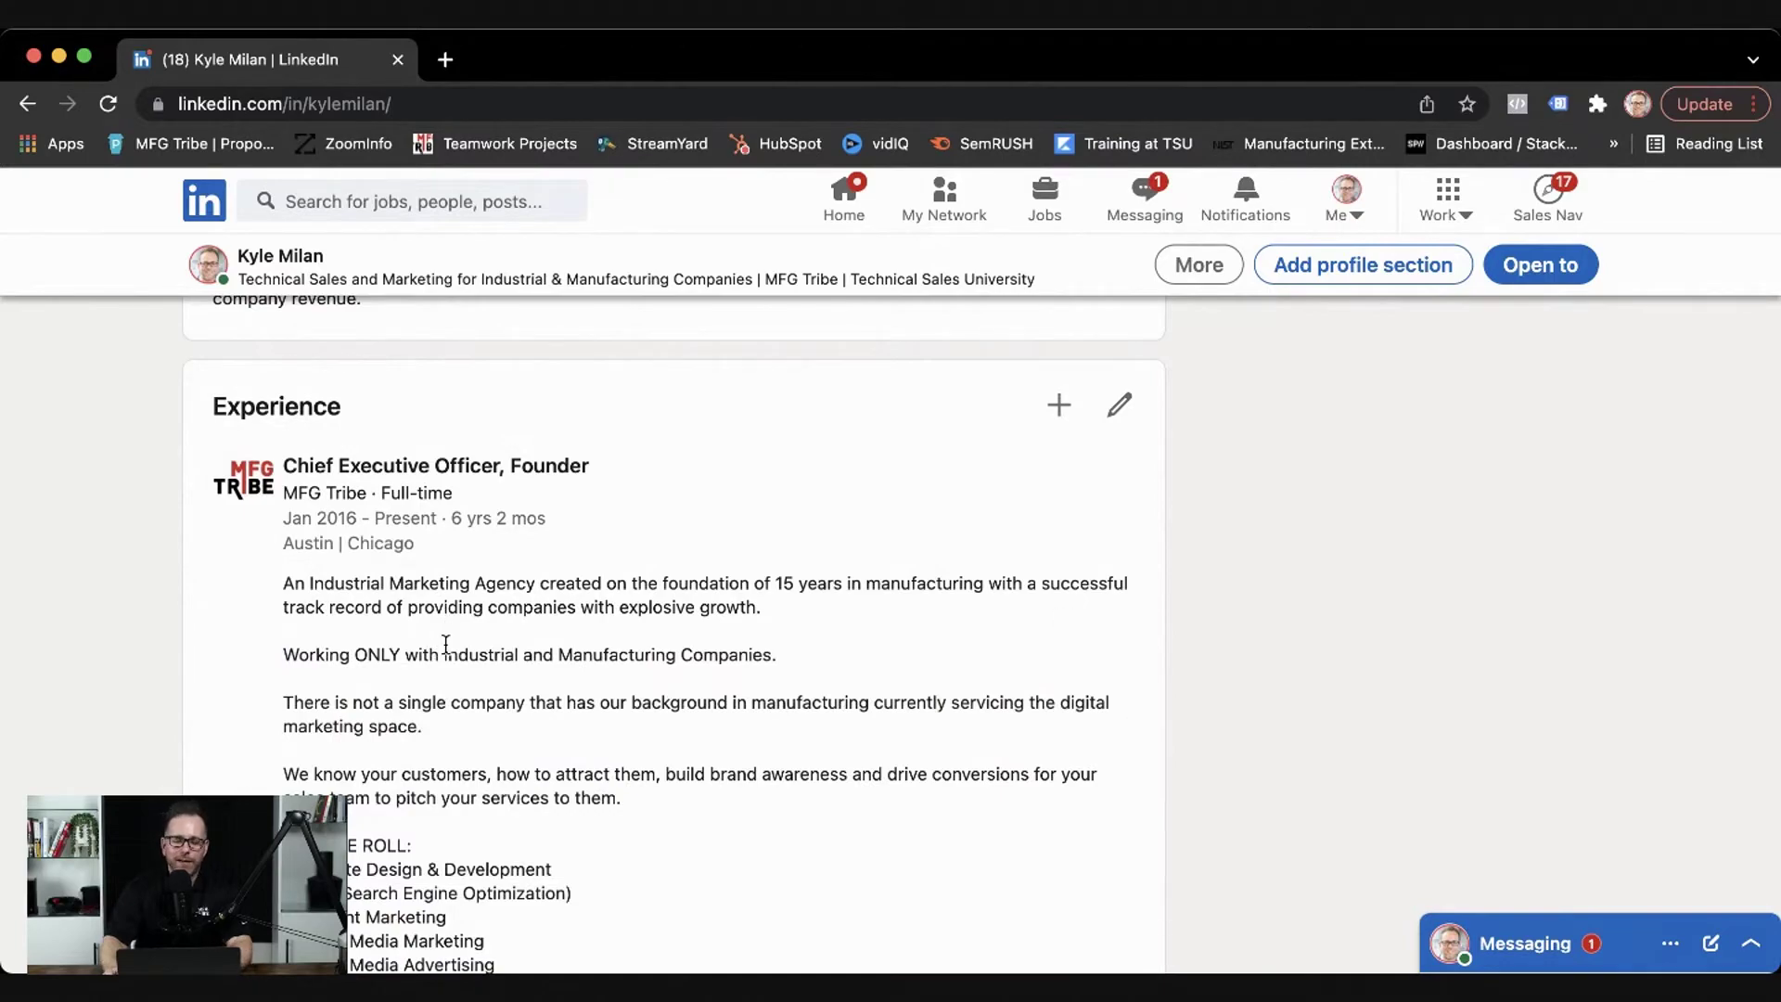
{"action": "scroll", "coordinate": [446, 644], "scroll_direction": "down", "scroll_amount": 3}
{"action": "scroll", "coordinate": [453, 650], "scroll_direction": "down", "scroll_amount": 3}
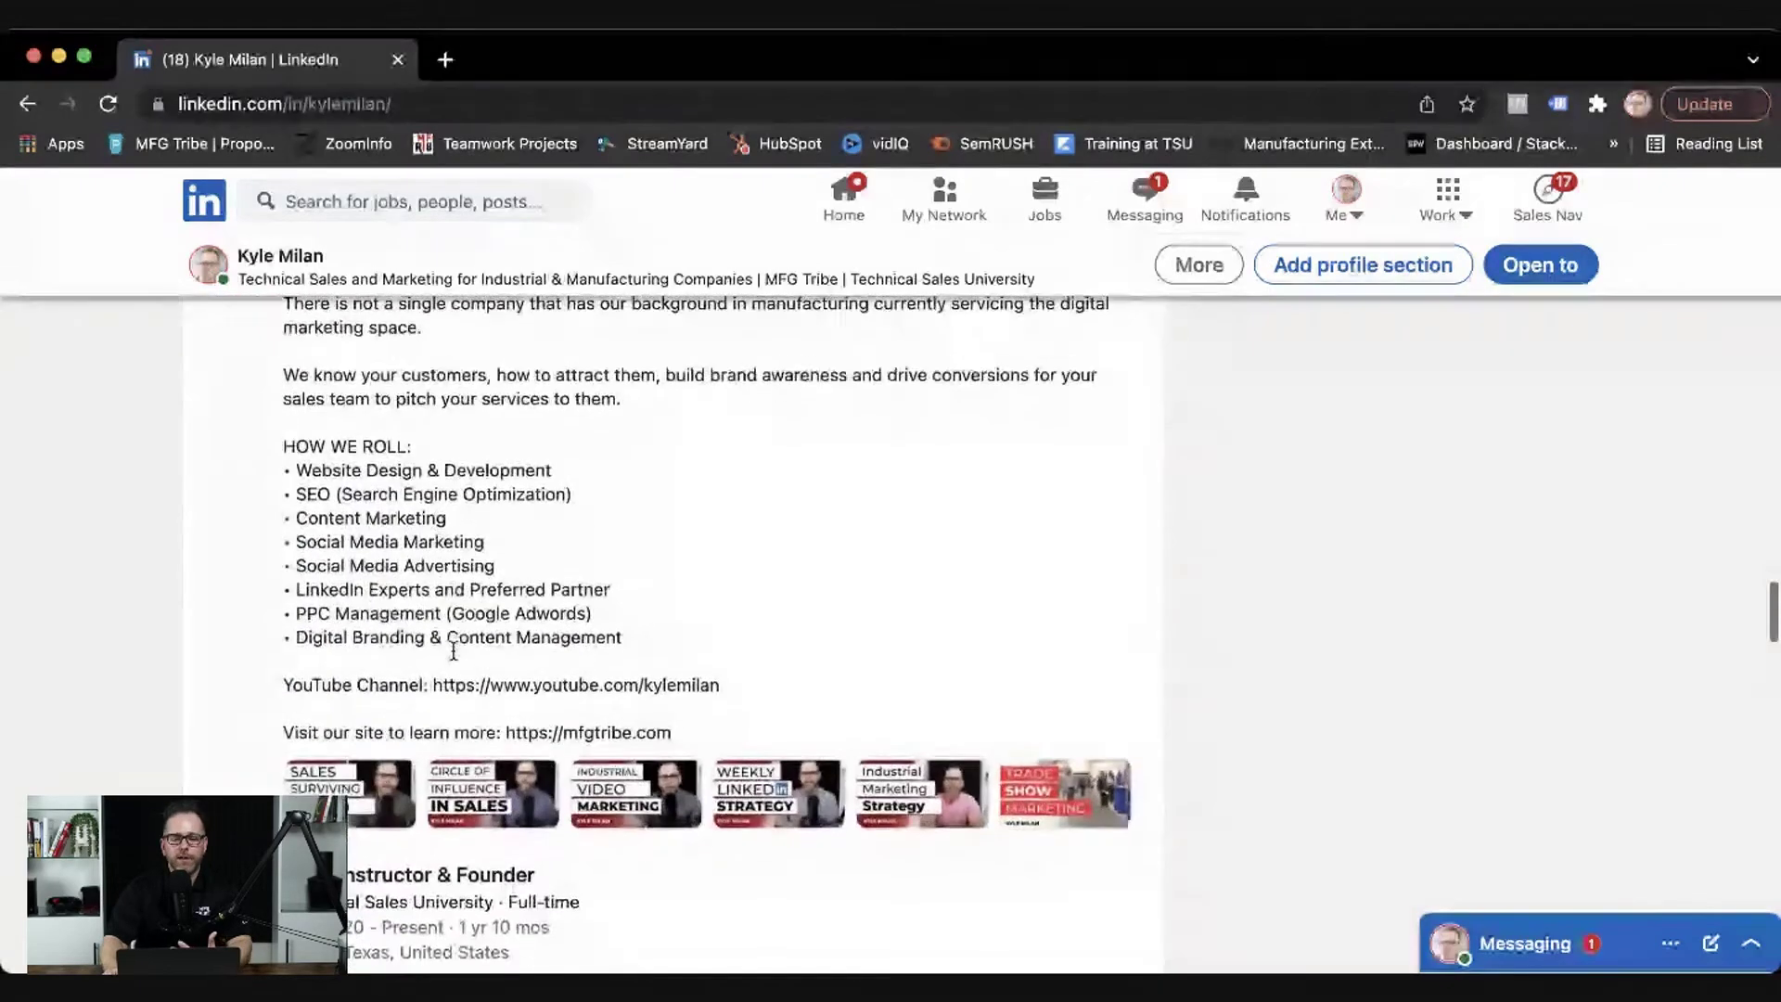
{"action": "scroll", "coordinate": [453, 651], "scroll_direction": "up", "scroll_amount": 2}
{"action": "scroll", "coordinate": [452, 651], "scroll_direction": "up", "scroll_amount": 2}
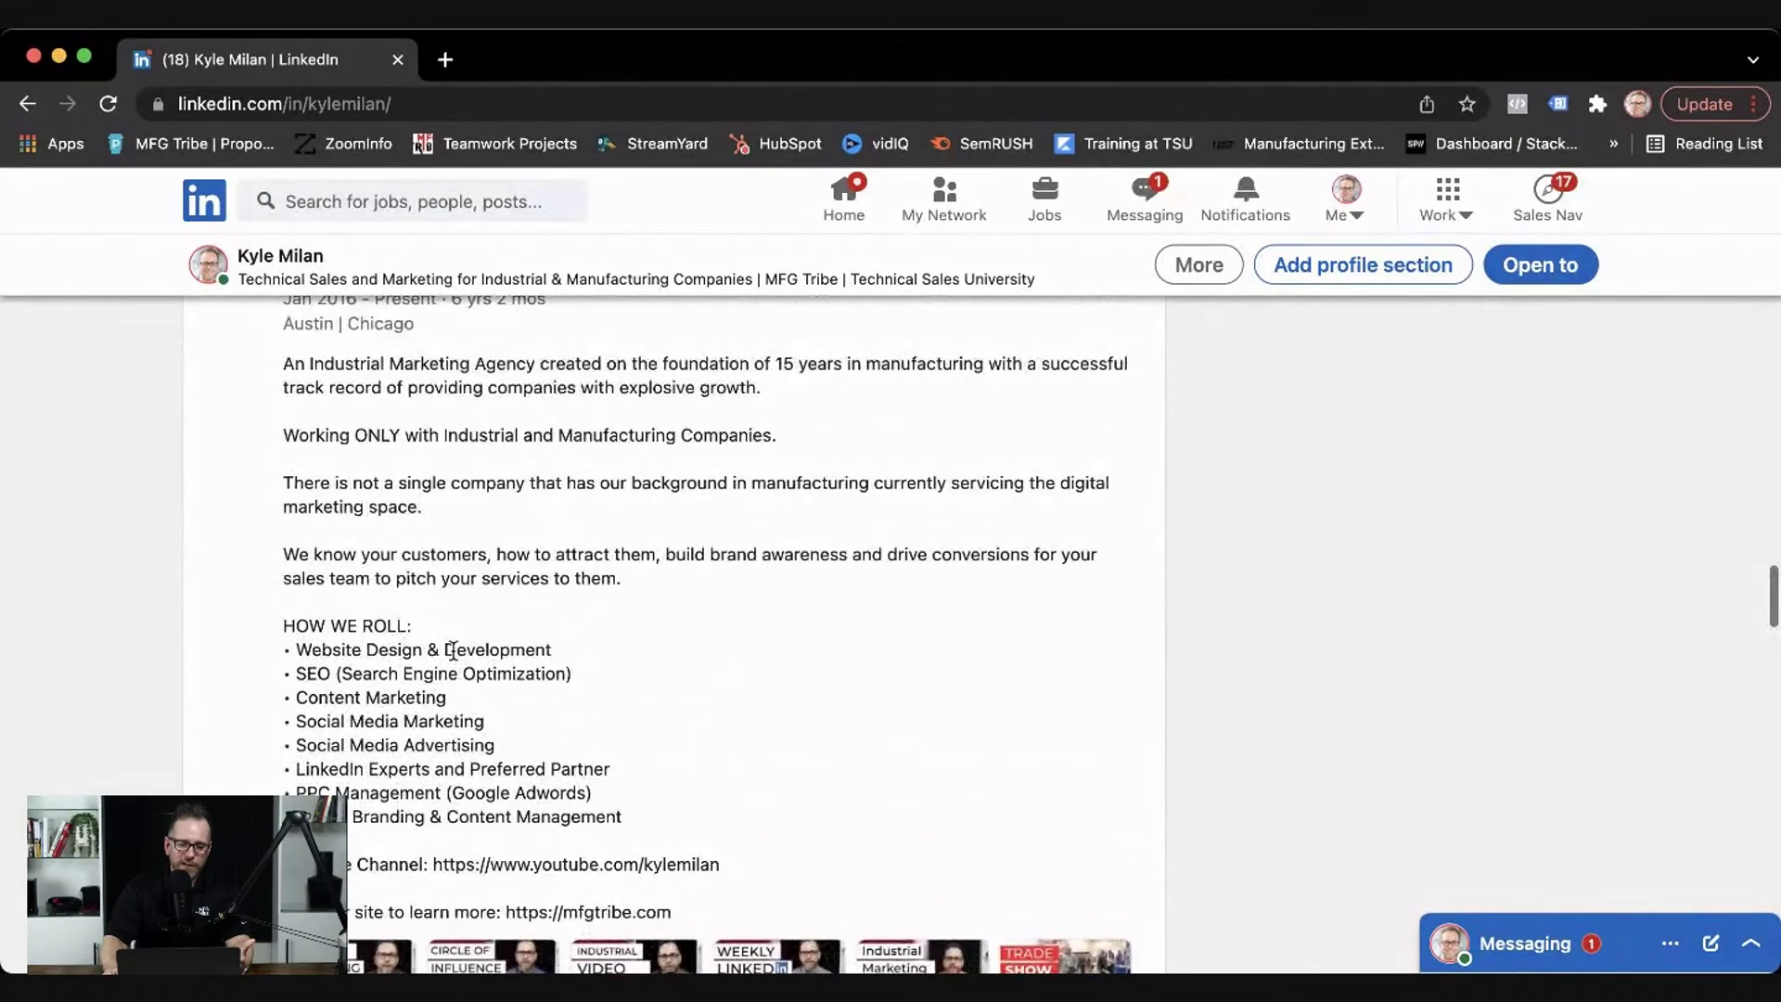
{"action": "scroll", "coordinate": [453, 649], "scroll_direction": "up", "scroll_amount": 1}
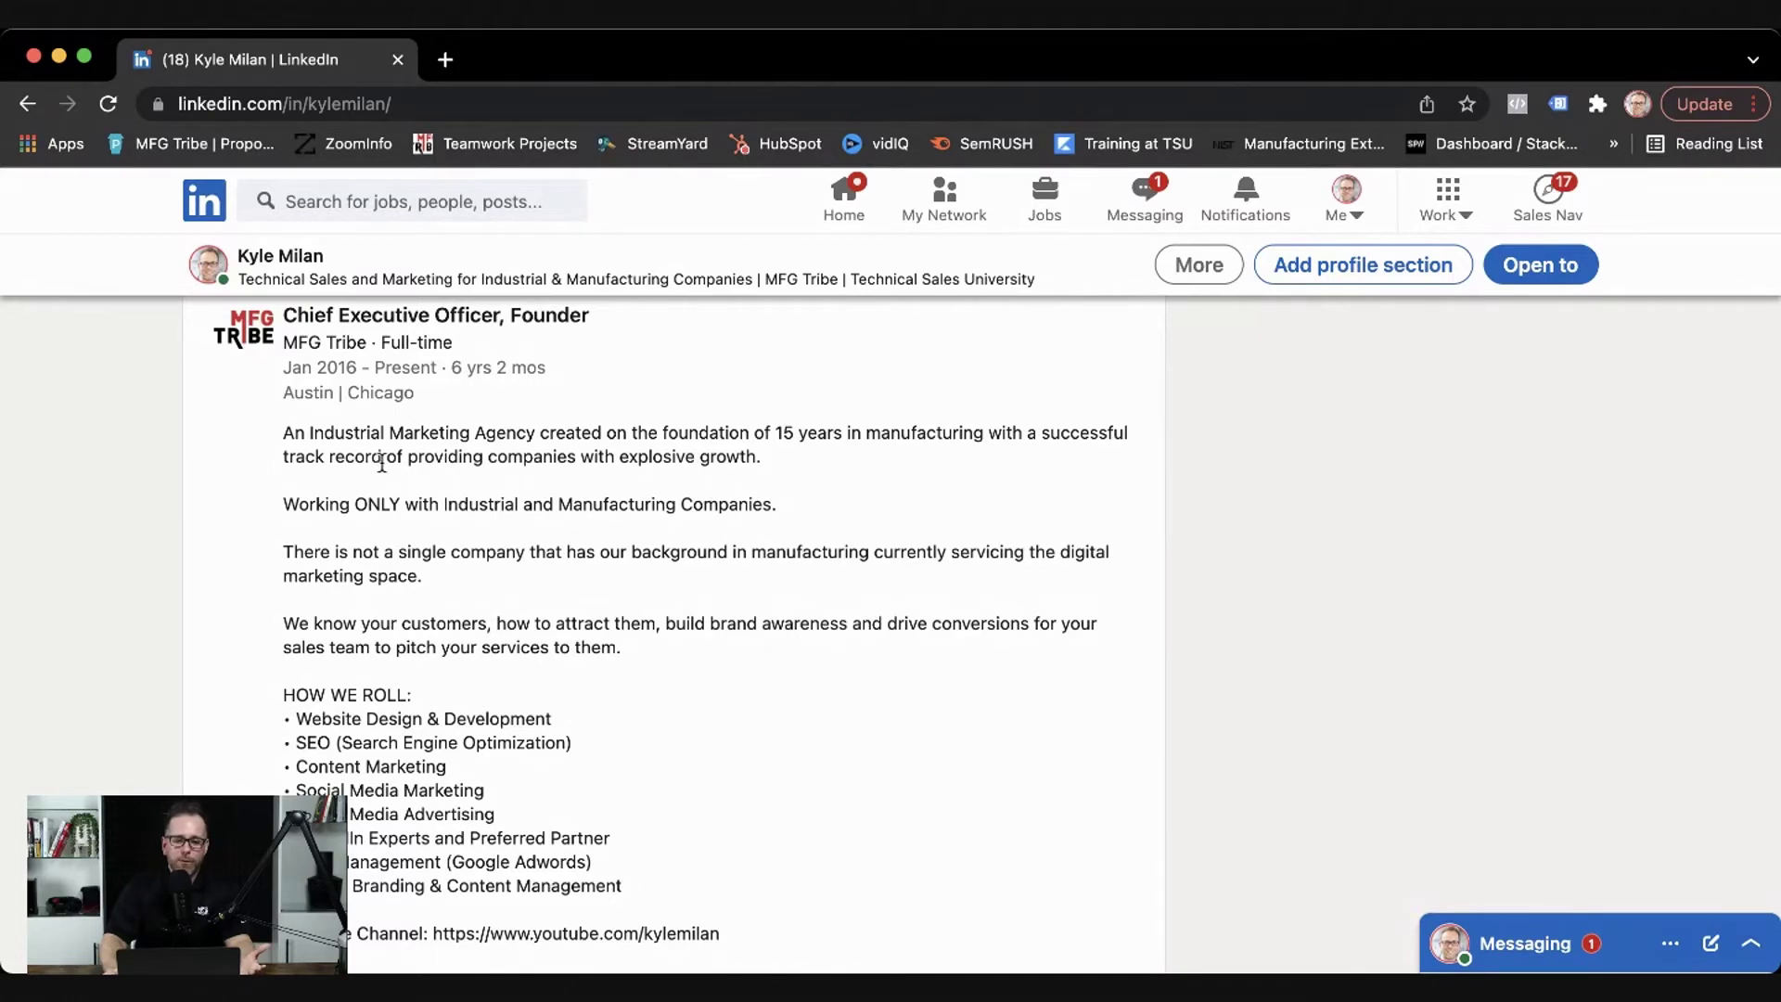
{"action": "scroll", "coordinate": [381, 464], "scroll_direction": "up", "scroll_amount": 1}
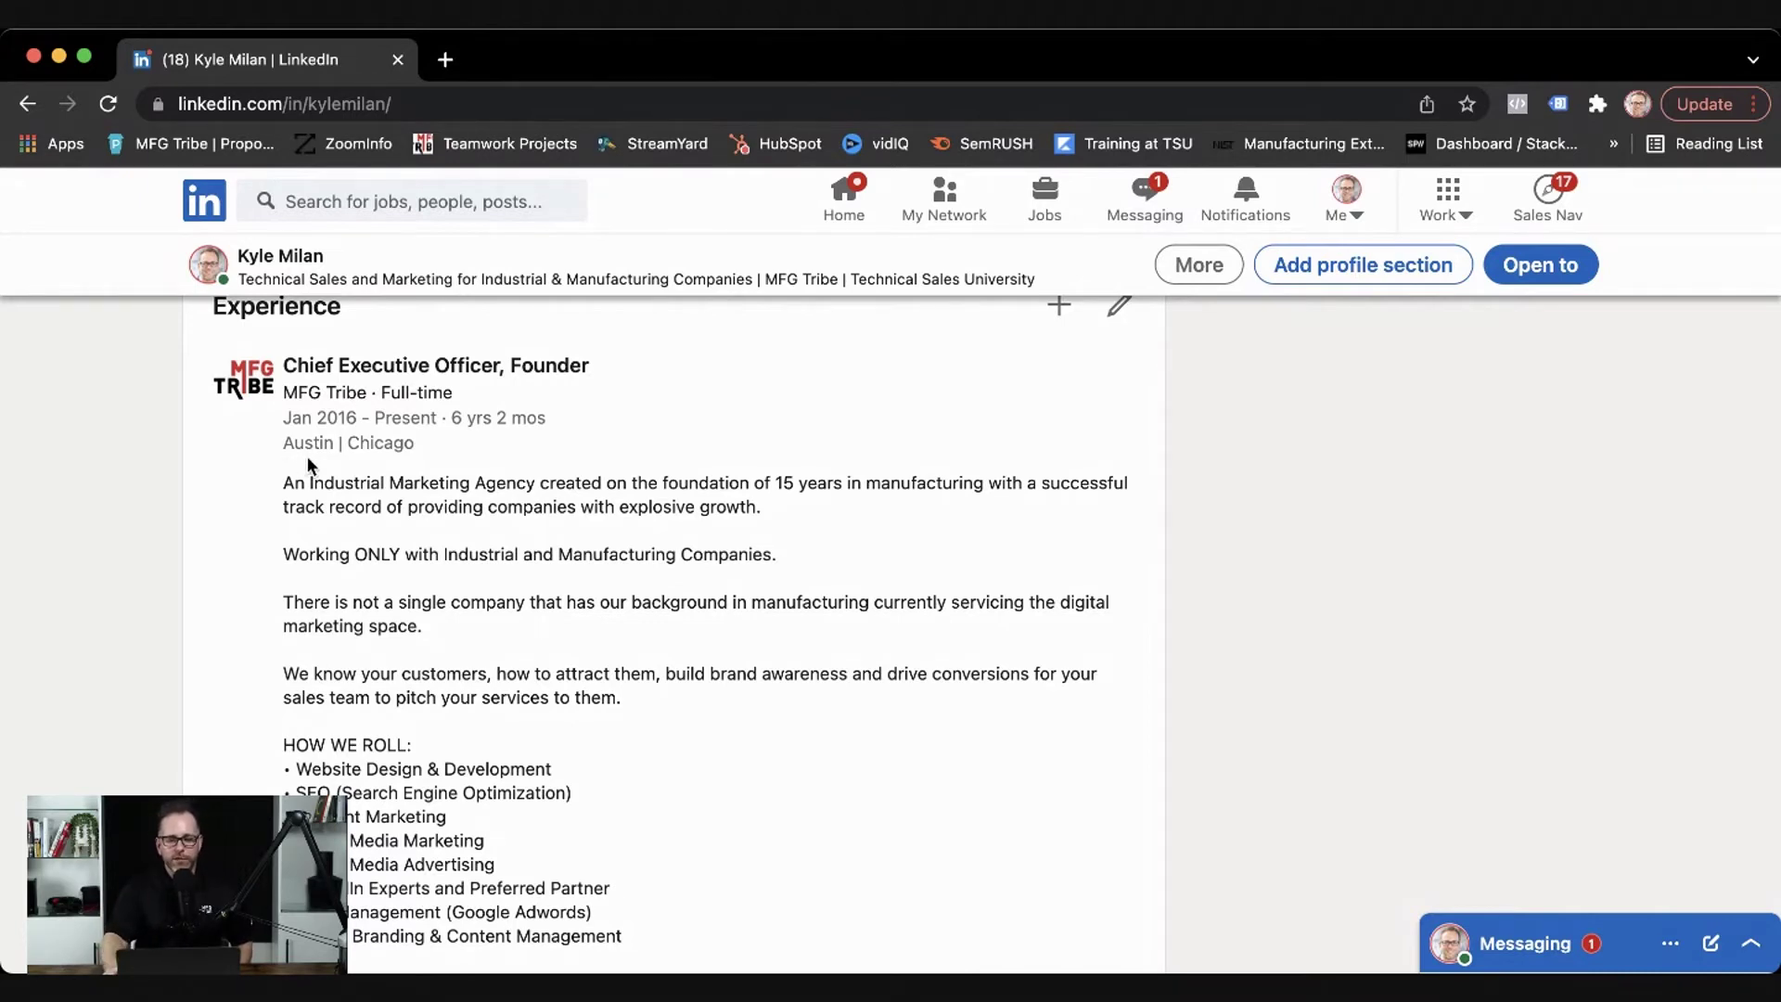
{"action": "scroll", "coordinate": [410, 550], "scroll_direction": "down", "scroll_amount": 5}
{"action": "scroll", "coordinate": [418, 555], "scroll_direction": "down", "scroll_amount": 3}
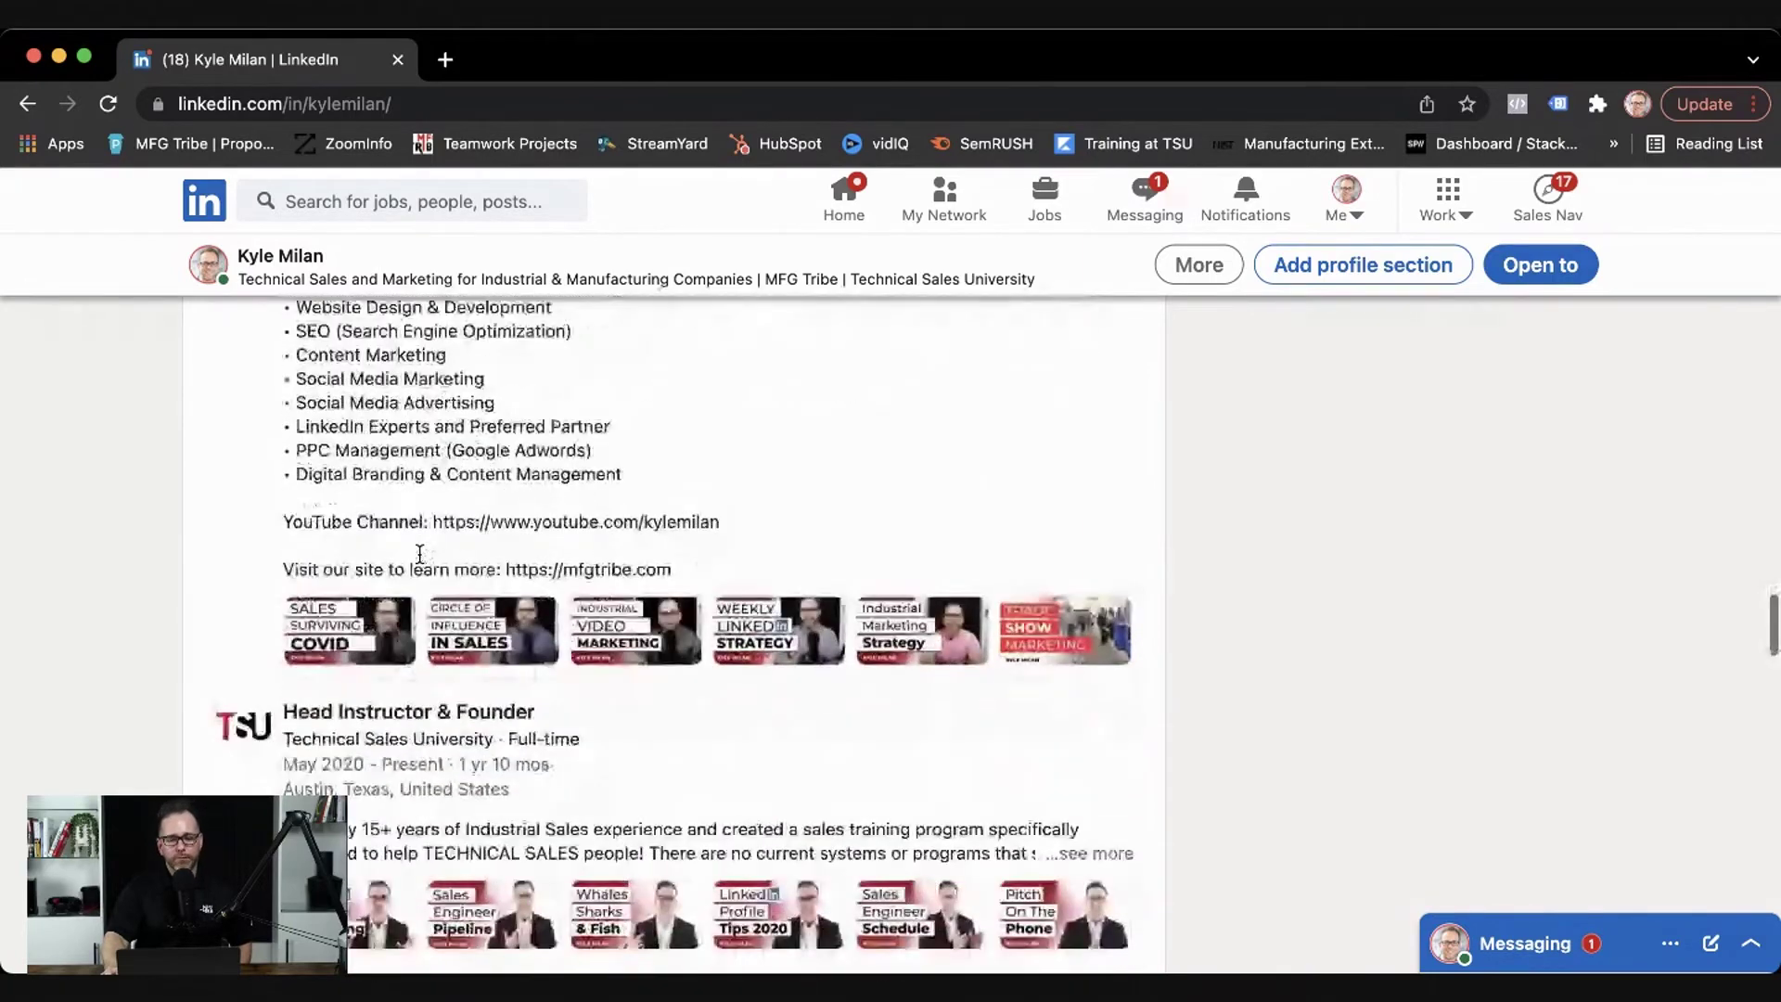
{"action": "scroll", "coordinate": [417, 554], "scroll_direction": "down", "scroll_amount": 1}
{"action": "scroll", "coordinate": [418, 559], "scroll_direction": "down", "scroll_amount": 1}
{"action": "scroll", "coordinate": [417, 560], "scroll_direction": "down", "scroll_amount": 1}
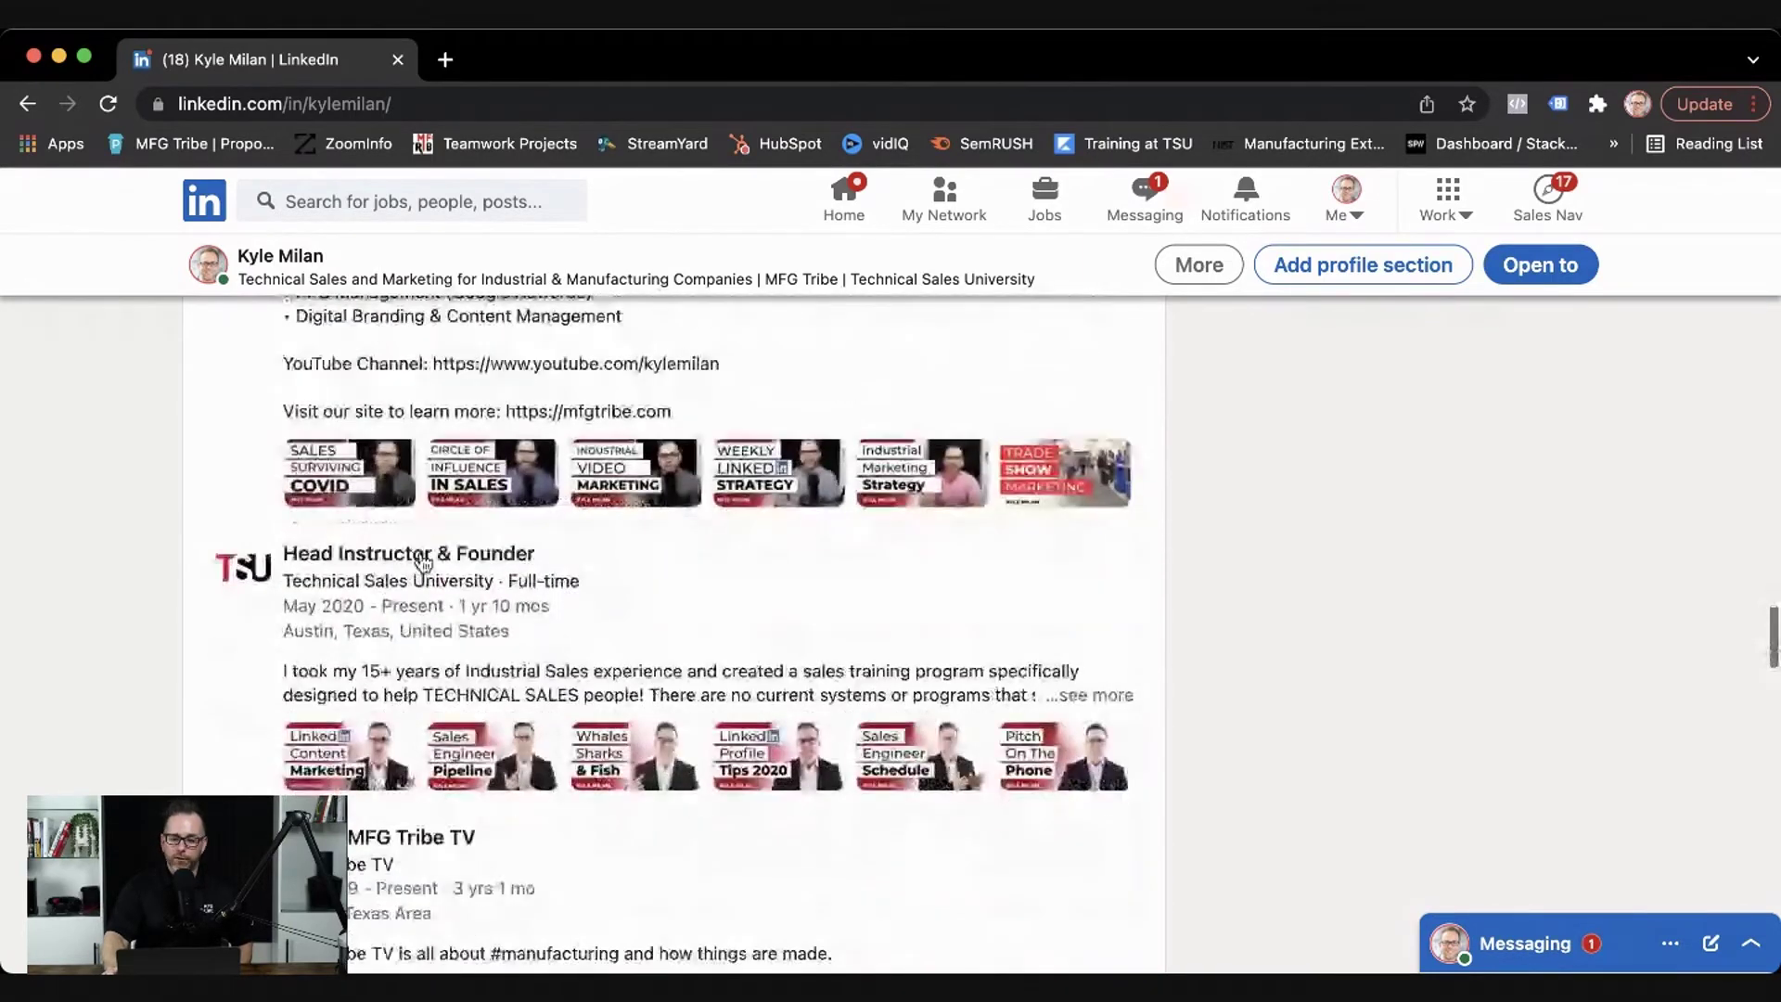
{"action": "scroll", "coordinate": [417, 560], "scroll_direction": "down", "scroll_amount": 1}
{"action": "scroll", "coordinate": [422, 561], "scroll_direction": "down", "scroll_amount": 1}
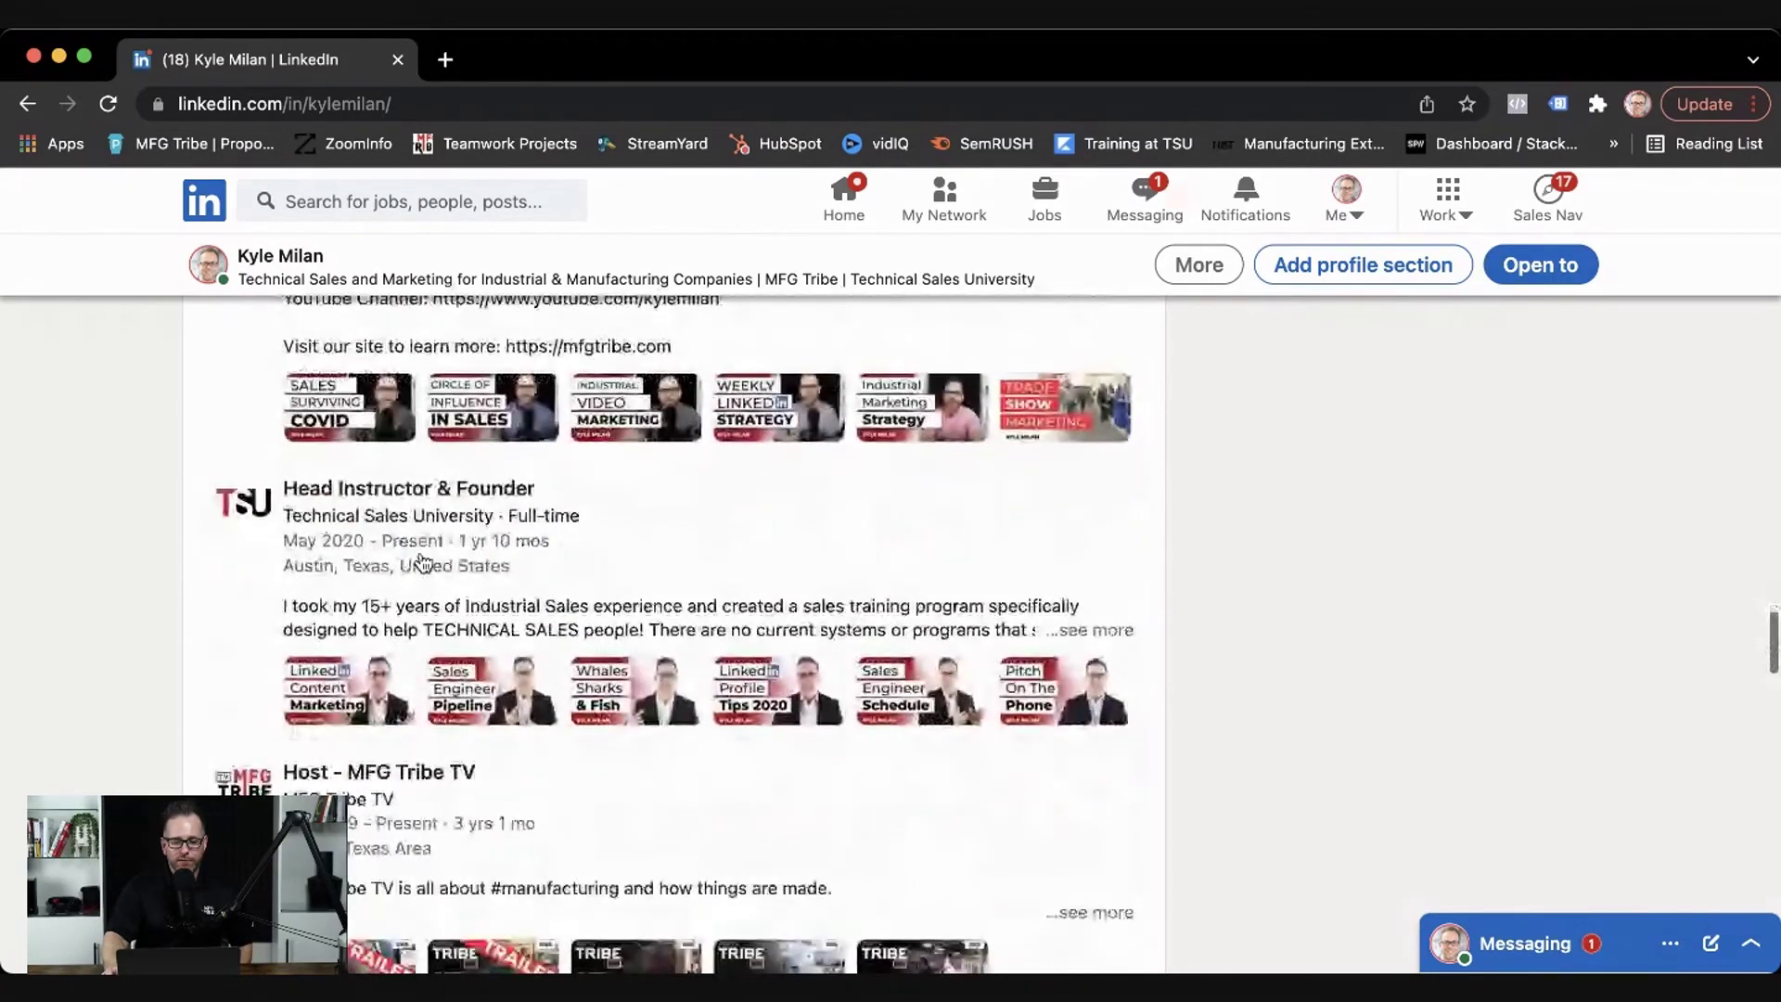
{"action": "left_click", "coordinate": [405, 608]}
{"action": "scroll", "coordinate": [417, 599], "scroll_direction": "down", "scroll_amount": 5}
{"action": "scroll", "coordinate": [418, 599], "scroll_direction": "down", "scroll_amount": 3}
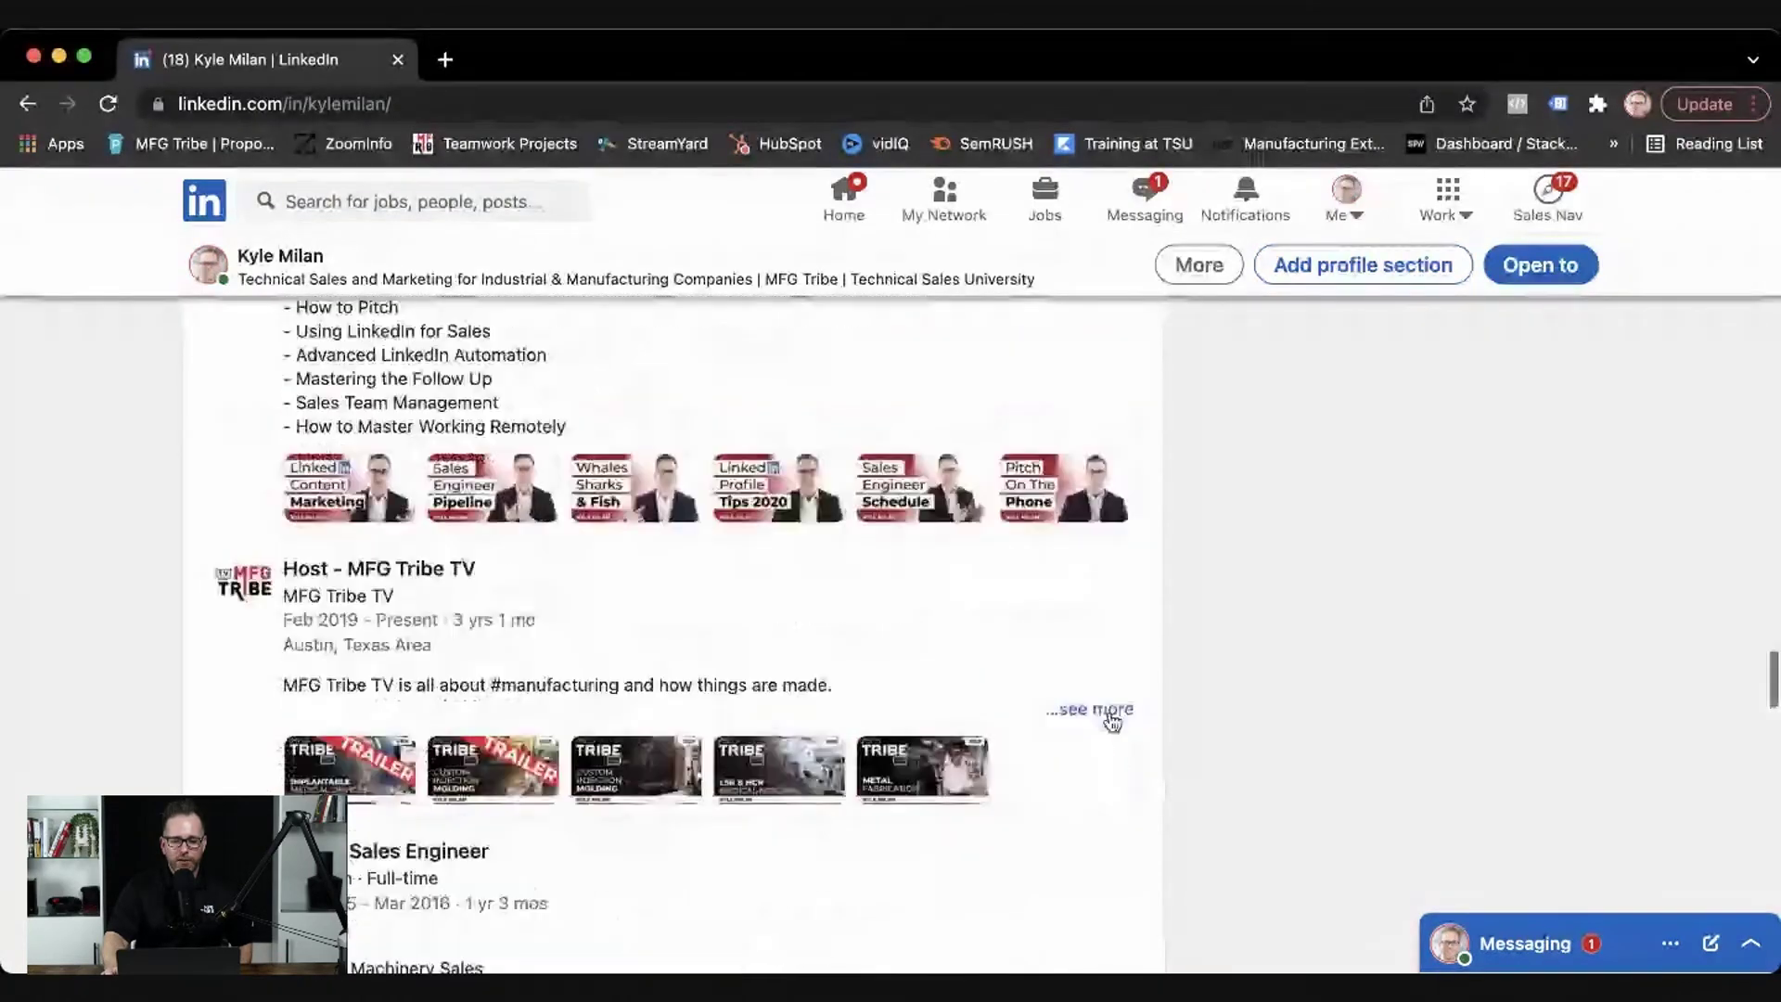
{"action": "left_click", "coordinate": [1099, 708]}
{"action": "scroll", "coordinate": [635, 661], "scroll_direction": "down", "scroll_amount": 5}
{"action": "scroll", "coordinate": [634, 660], "scroll_direction": "down", "scroll_amount": 5}
{"action": "scroll", "coordinate": [636, 661], "scroll_direction": "down", "scroll_amount": 2}
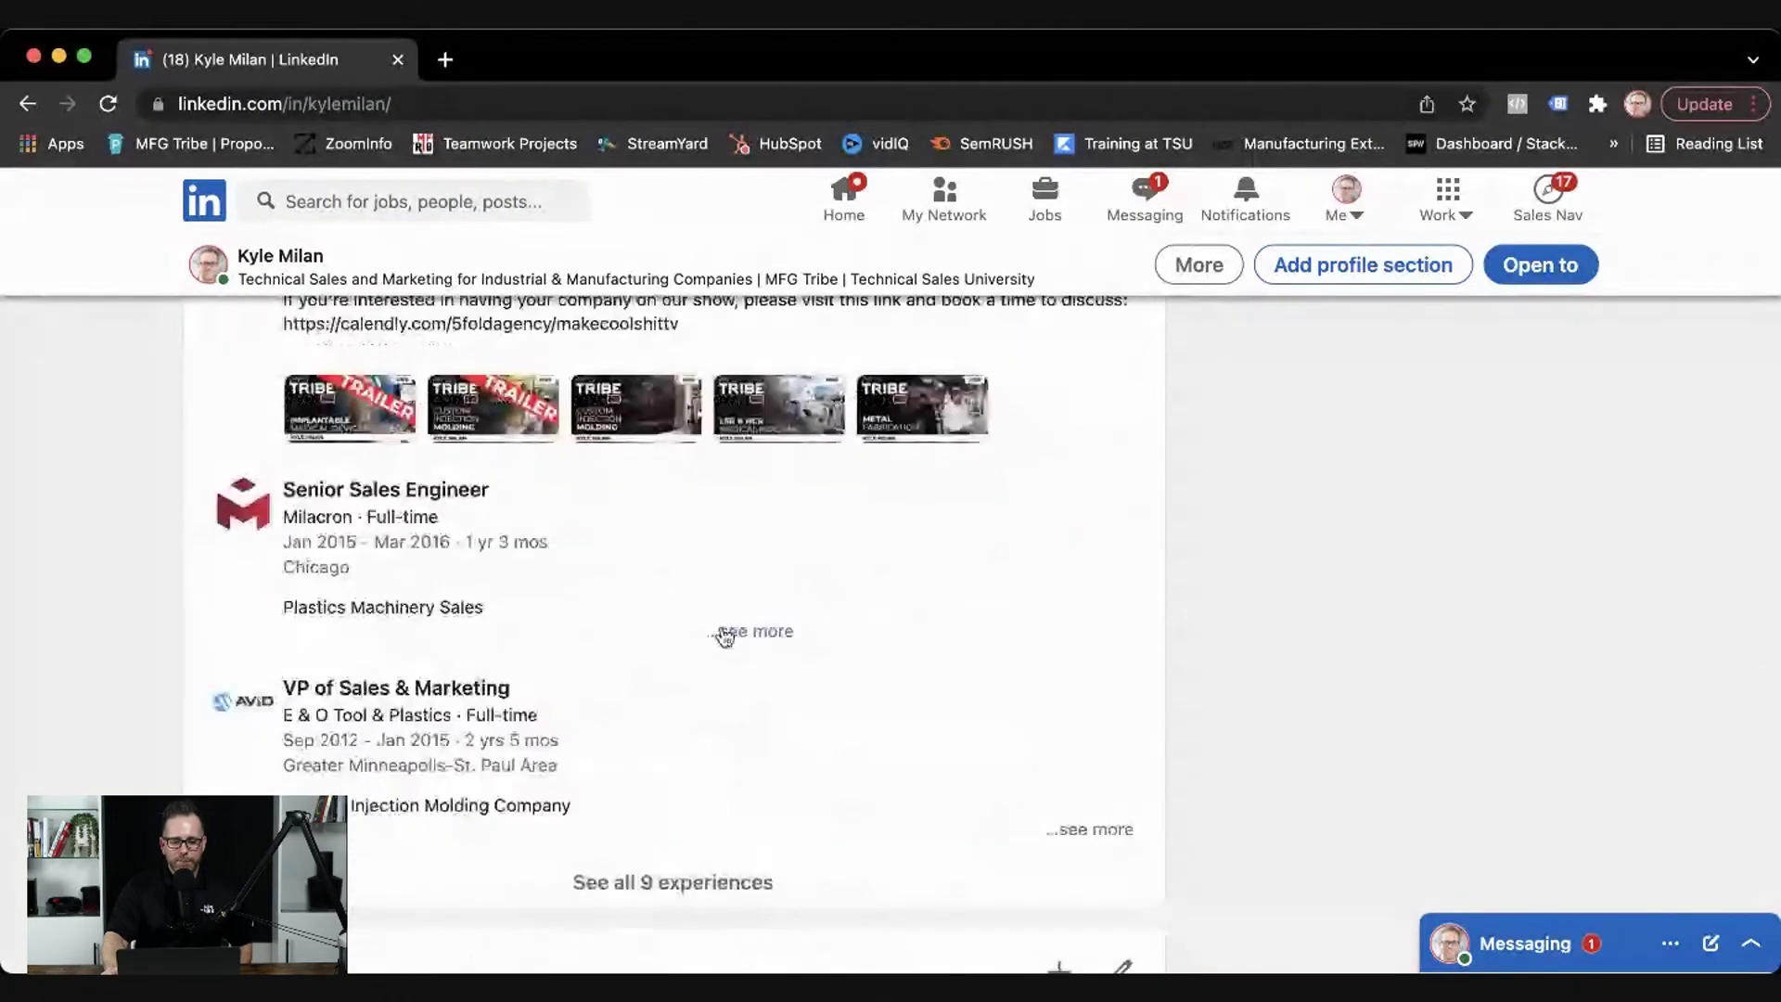
{"action": "scroll", "coordinate": [609, 645], "scroll_direction": "down", "scroll_amount": 2}
{"action": "scroll", "coordinate": [417, 557], "scroll_direction": "down", "scroll_amount": 1}
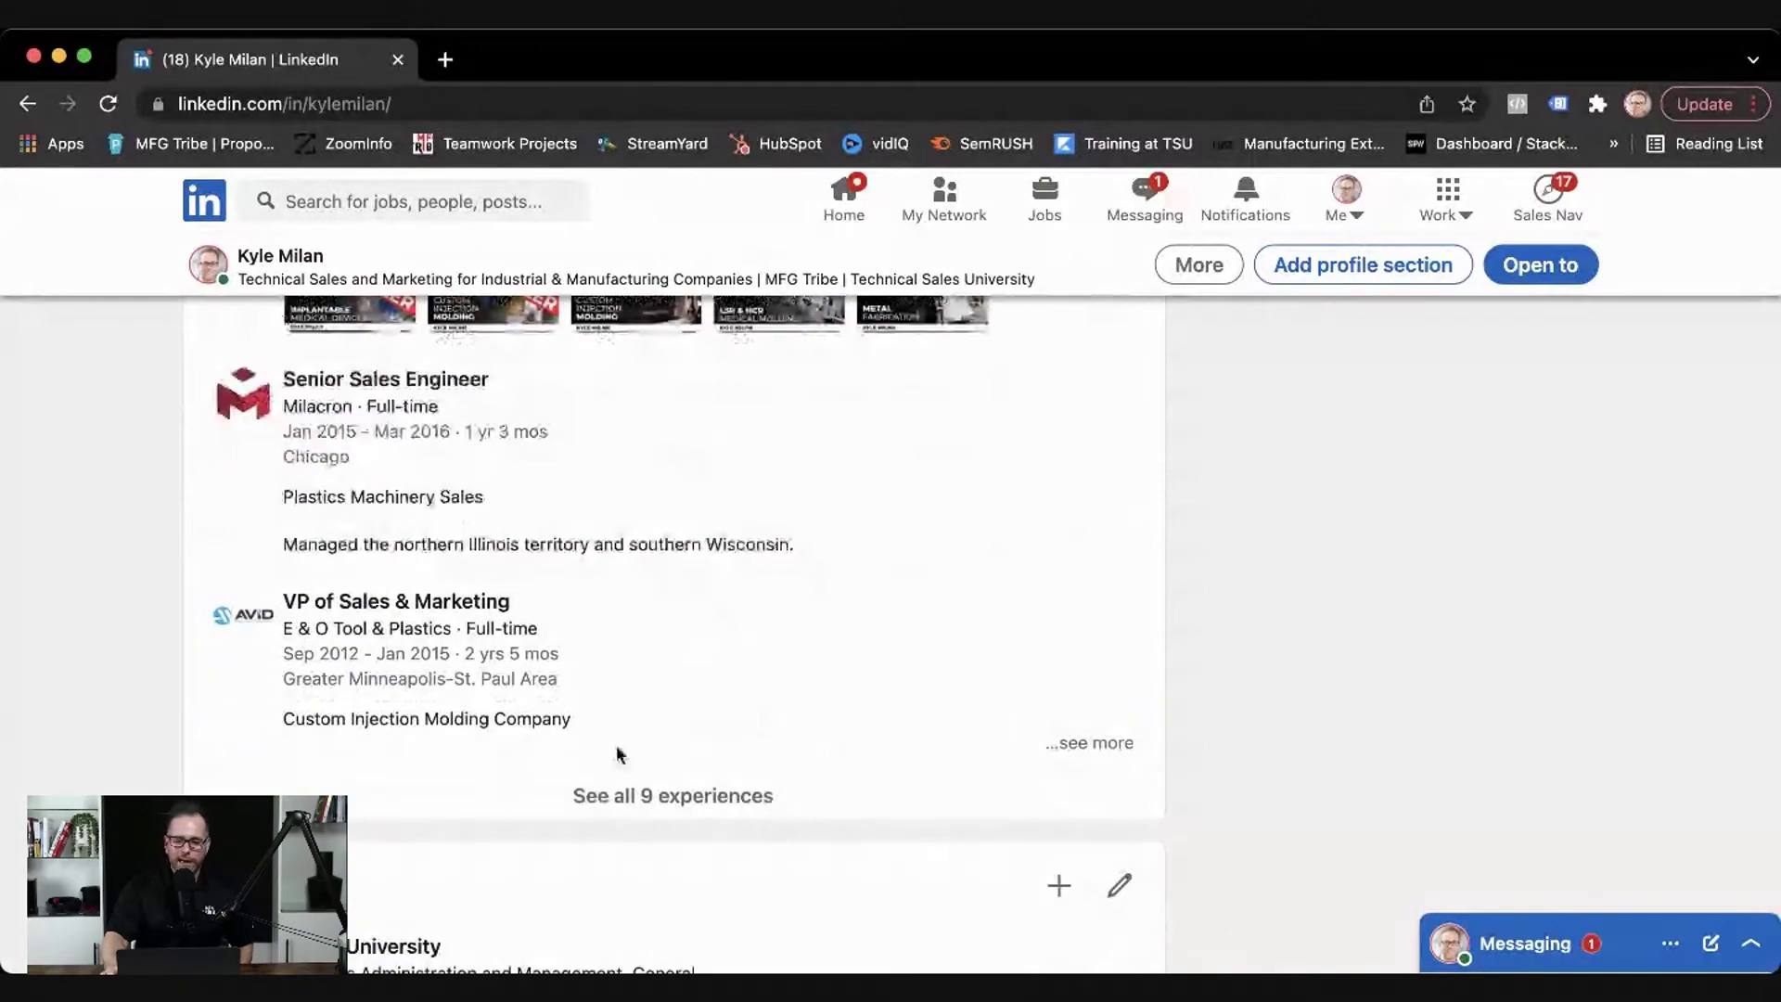
{"action": "left_click", "coordinate": [676, 801]}
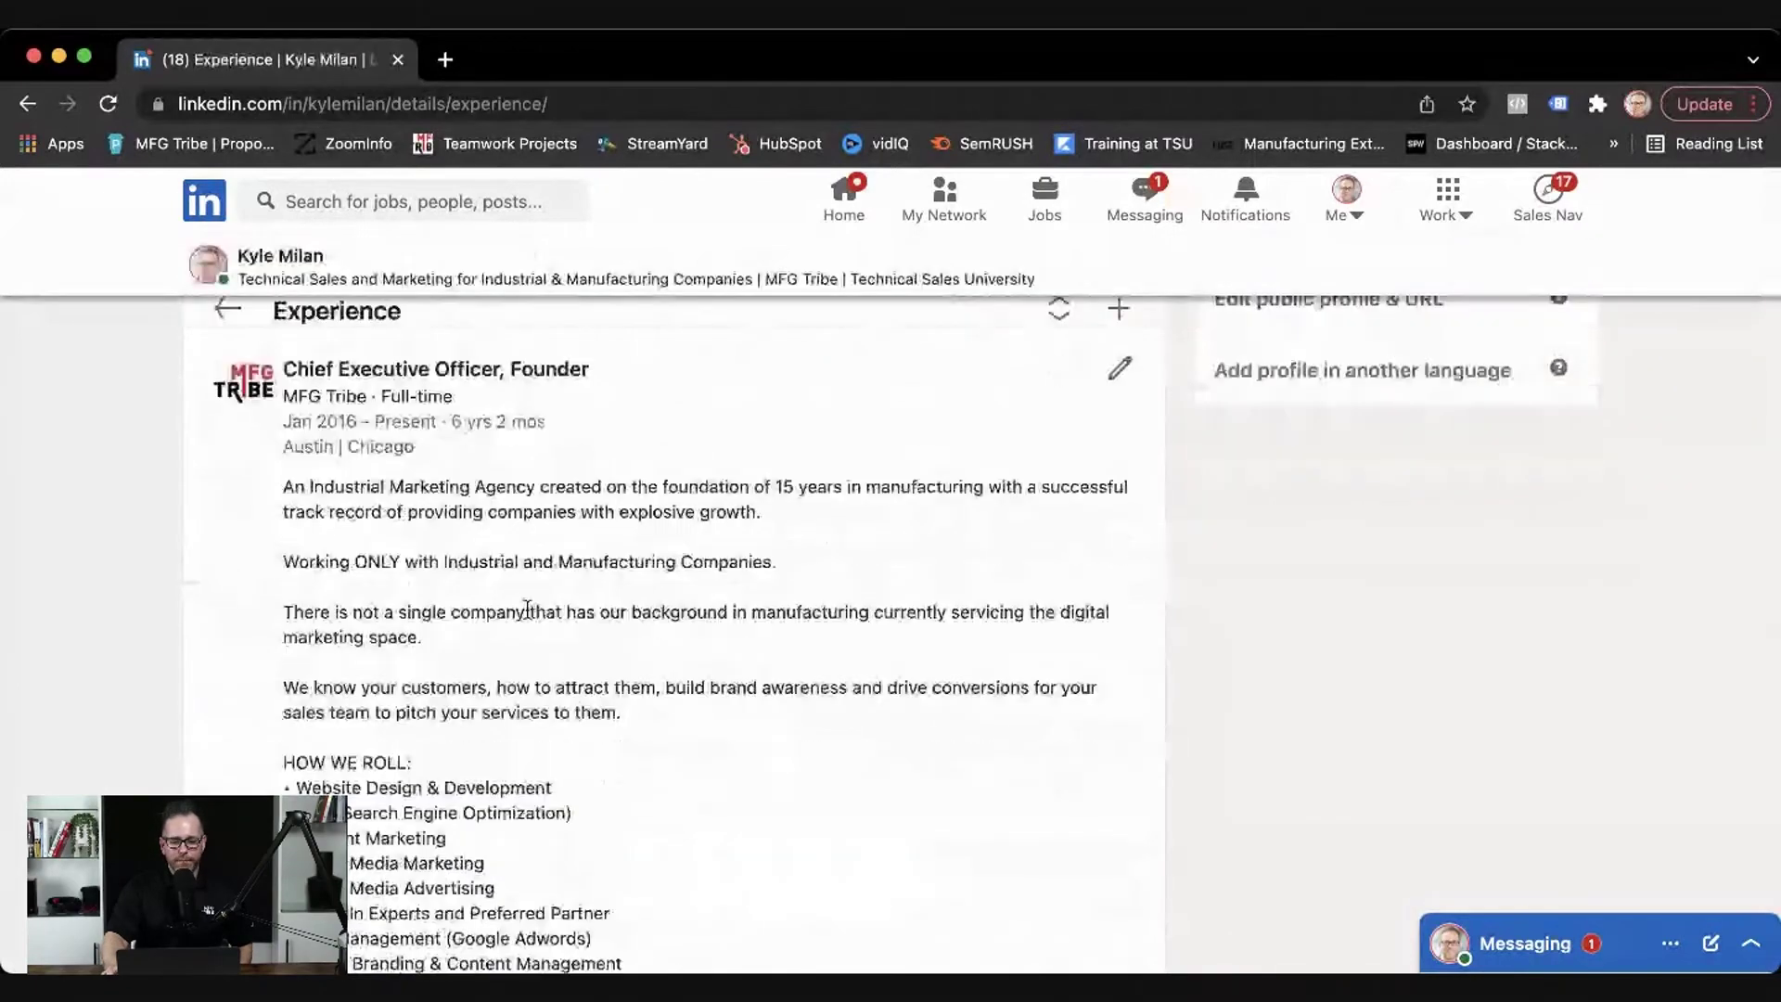
{"action": "scroll", "coordinate": [531, 619], "scroll_direction": "down", "scroll_amount": 5}
{"action": "scroll", "coordinate": [532, 619], "scroll_direction": "down", "scroll_amount": 6}
{"action": "scroll", "coordinate": [533, 619], "scroll_direction": "down", "scroll_amount": 4}
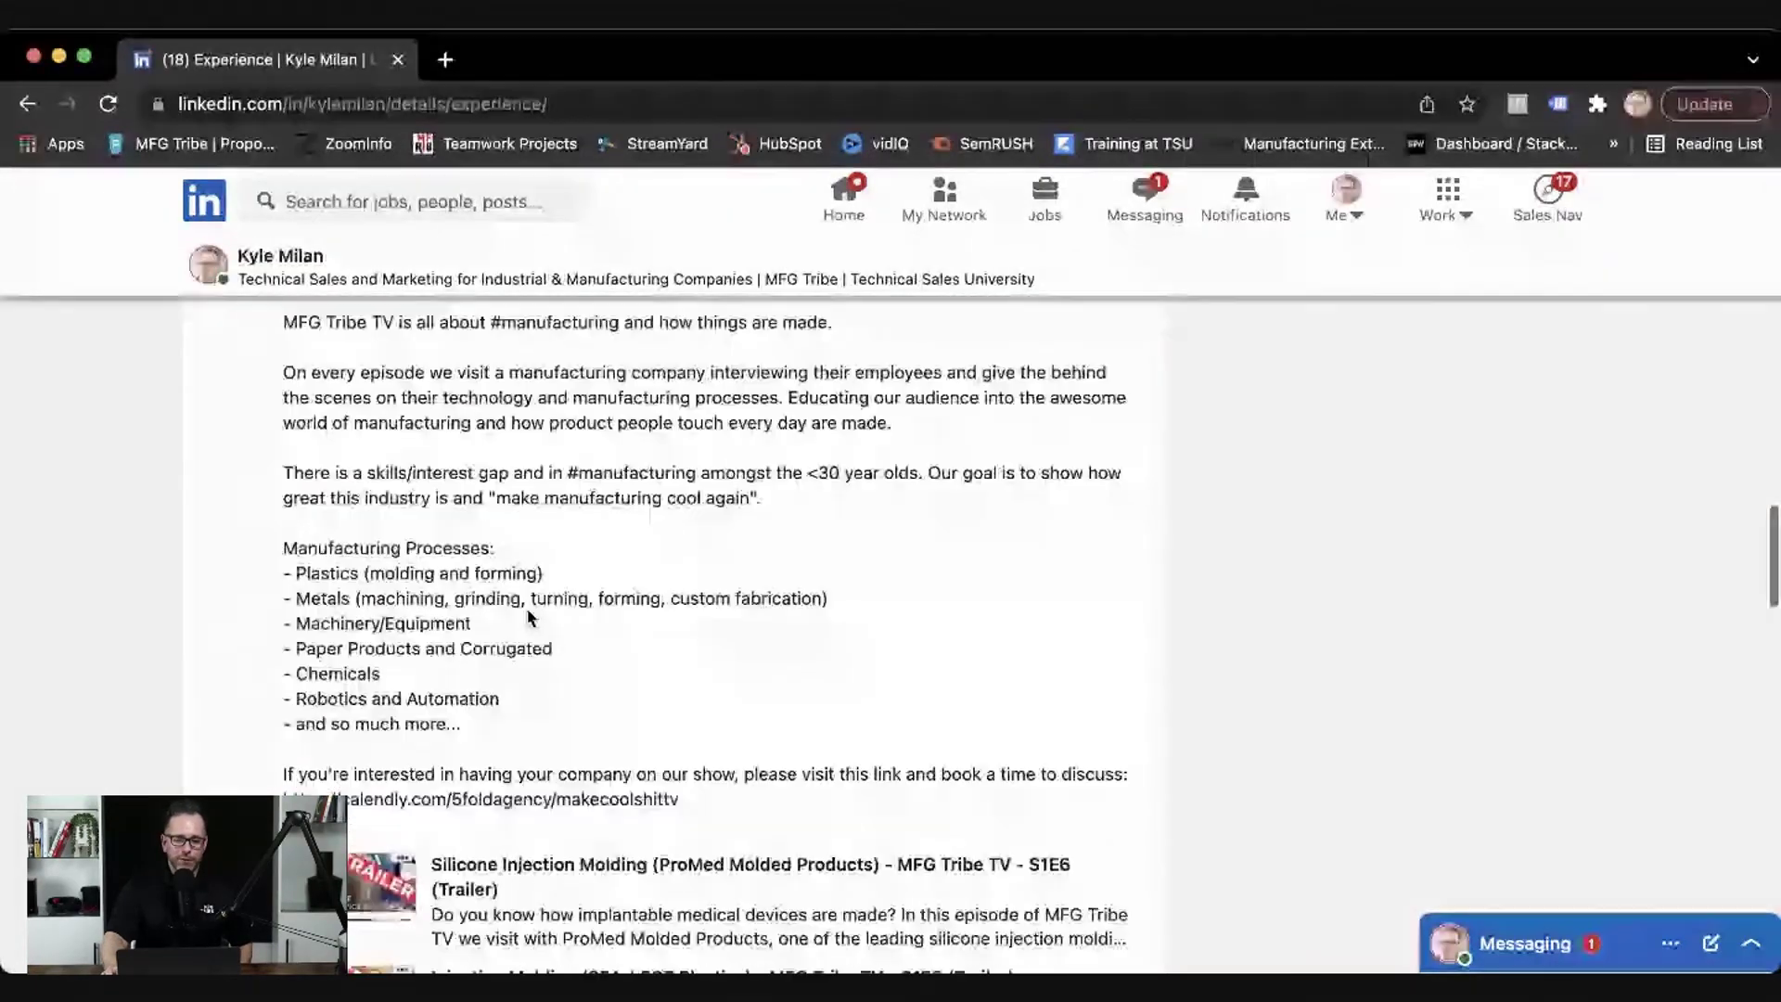
{"action": "scroll", "coordinate": [532, 619], "scroll_direction": "down", "scroll_amount": 6}
{"action": "scroll", "coordinate": [532, 618], "scroll_direction": "down", "scroll_amount": 2}
{"action": "scroll", "coordinate": [529, 618], "scroll_direction": "down", "scroll_amount": 4}
{"action": "scroll", "coordinate": [530, 618], "scroll_direction": "down", "scroll_amount": 3}
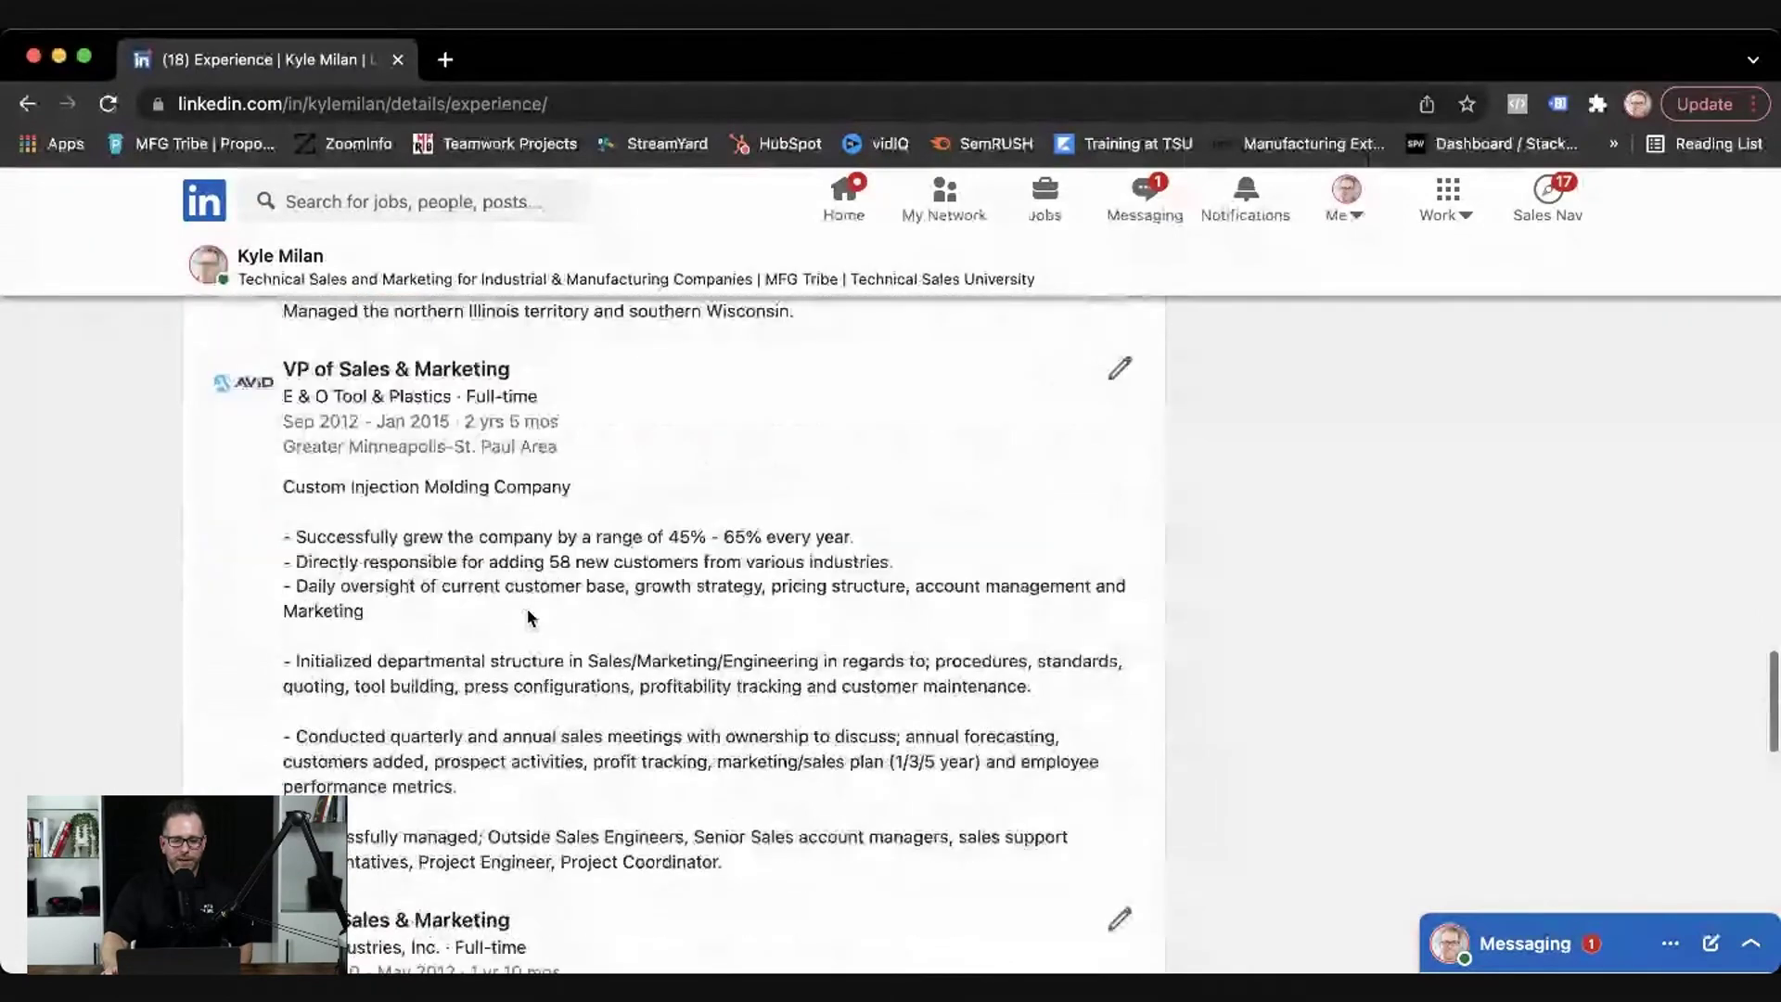
{"action": "scroll", "coordinate": [529, 617], "scroll_direction": "down", "scroll_amount": 2}
{"action": "scroll", "coordinate": [405, 553], "scroll_direction": "down", "scroll_amount": 3}
{"action": "scroll", "coordinate": [406, 555], "scroll_direction": "down", "scroll_amount": 3}
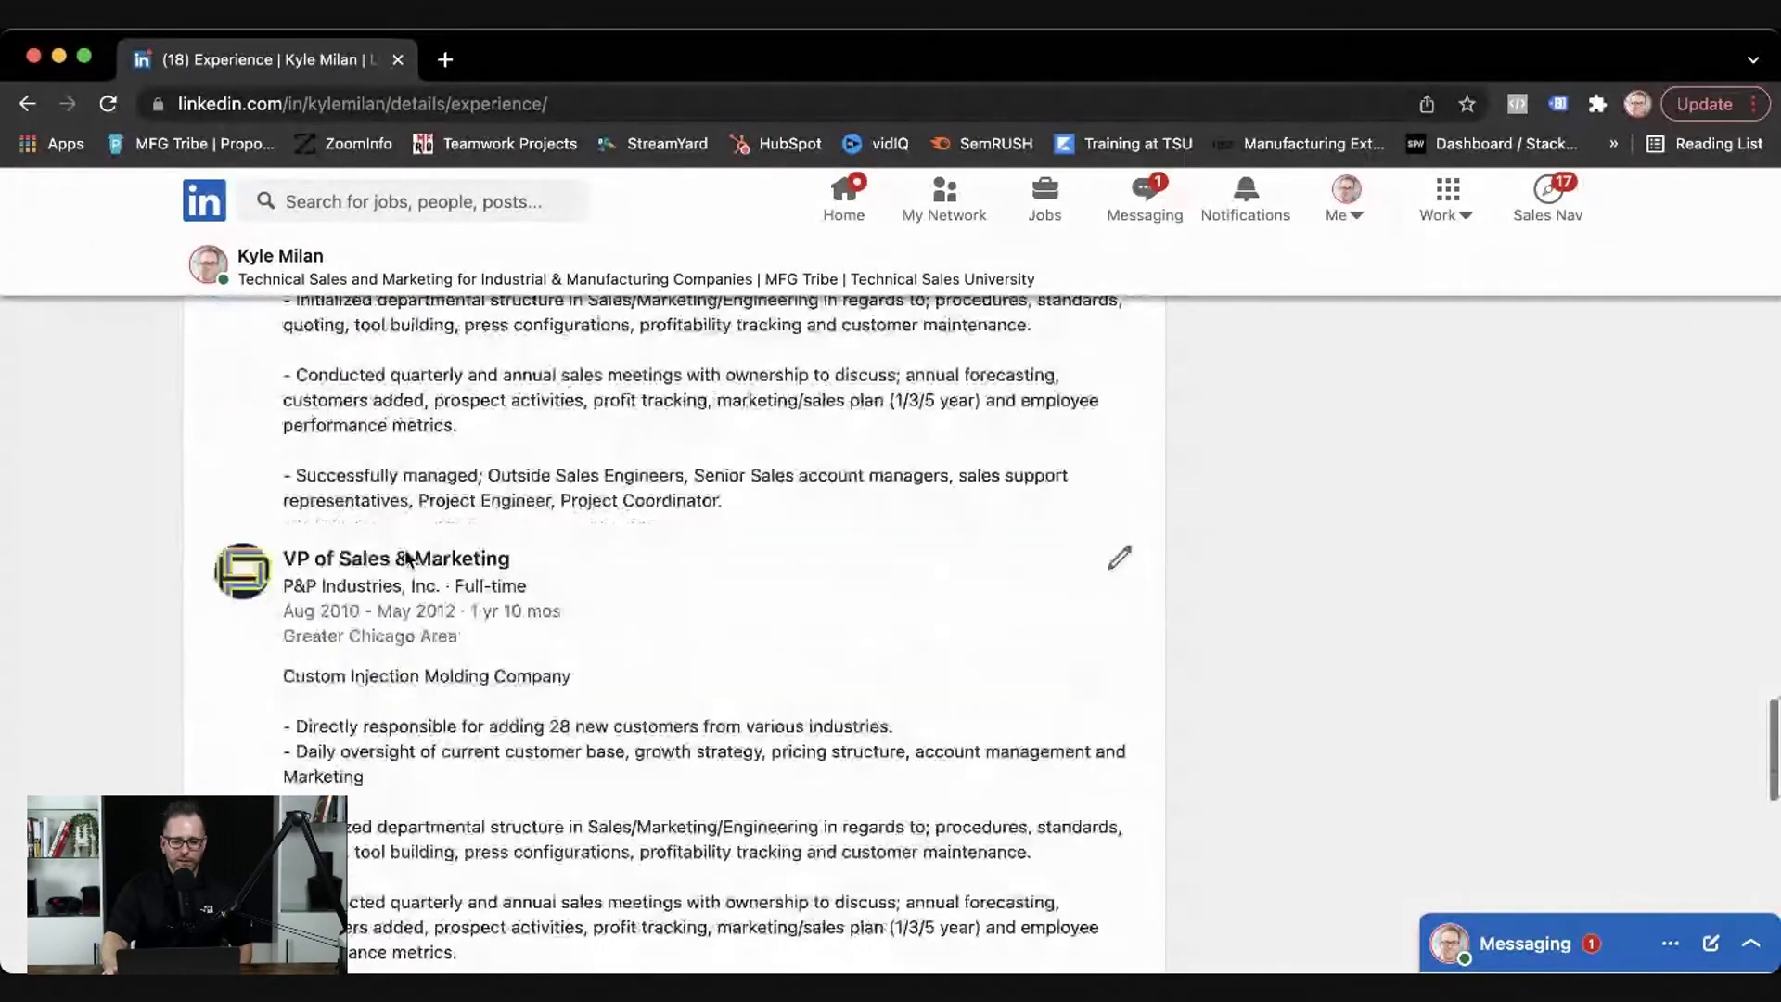
{"action": "scroll", "coordinate": [405, 554], "scroll_direction": "down", "scroll_amount": 3}
{"action": "scroll", "coordinate": [405, 553], "scroll_direction": "down", "scroll_amount": 3}
{"action": "scroll", "coordinate": [406, 552], "scroll_direction": "up", "scroll_amount": 10}
{"action": "scroll", "coordinate": [405, 551], "scroll_direction": "up", "scroll_amount": 4}
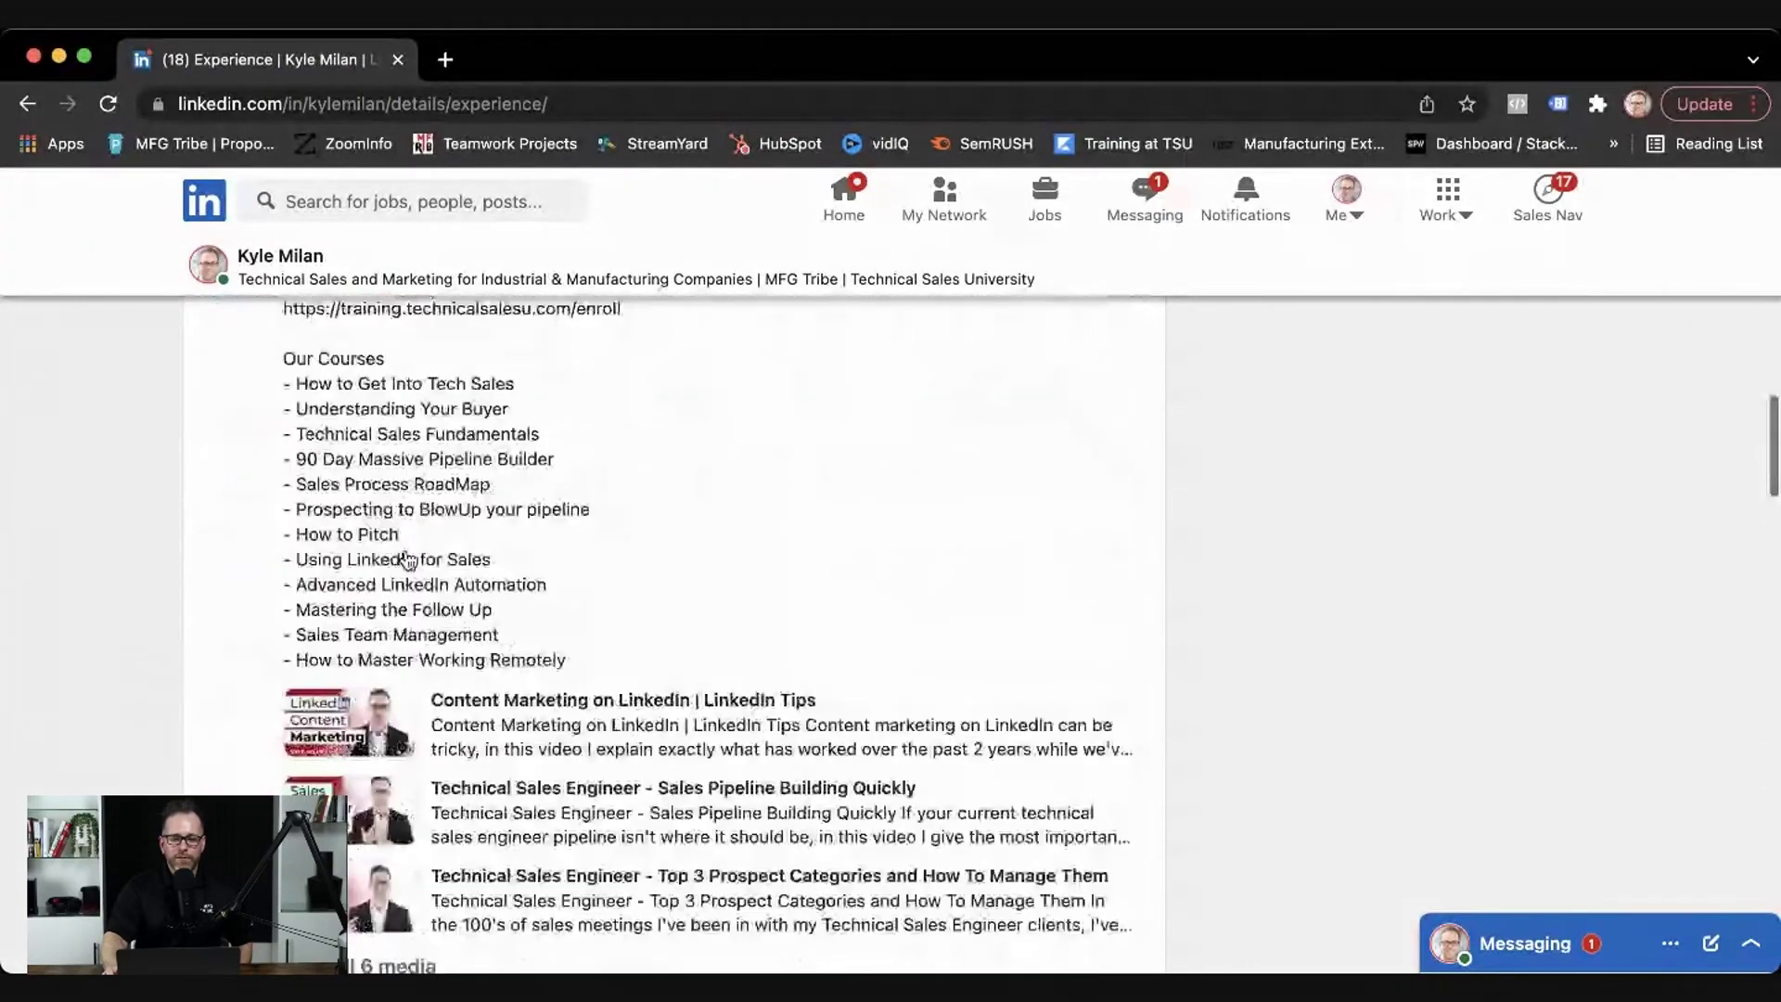
{"action": "scroll", "coordinate": [405, 552], "scroll_direction": "up", "scroll_amount": 3}
{"action": "scroll", "coordinate": [406, 551], "scroll_direction": "up", "scroll_amount": 2}
{"action": "scroll", "coordinate": [406, 552], "scroll_direction": "up", "scroll_amount": 5}
{"action": "scroll", "coordinate": [404, 551], "scroll_direction": "up", "scroll_amount": 5}
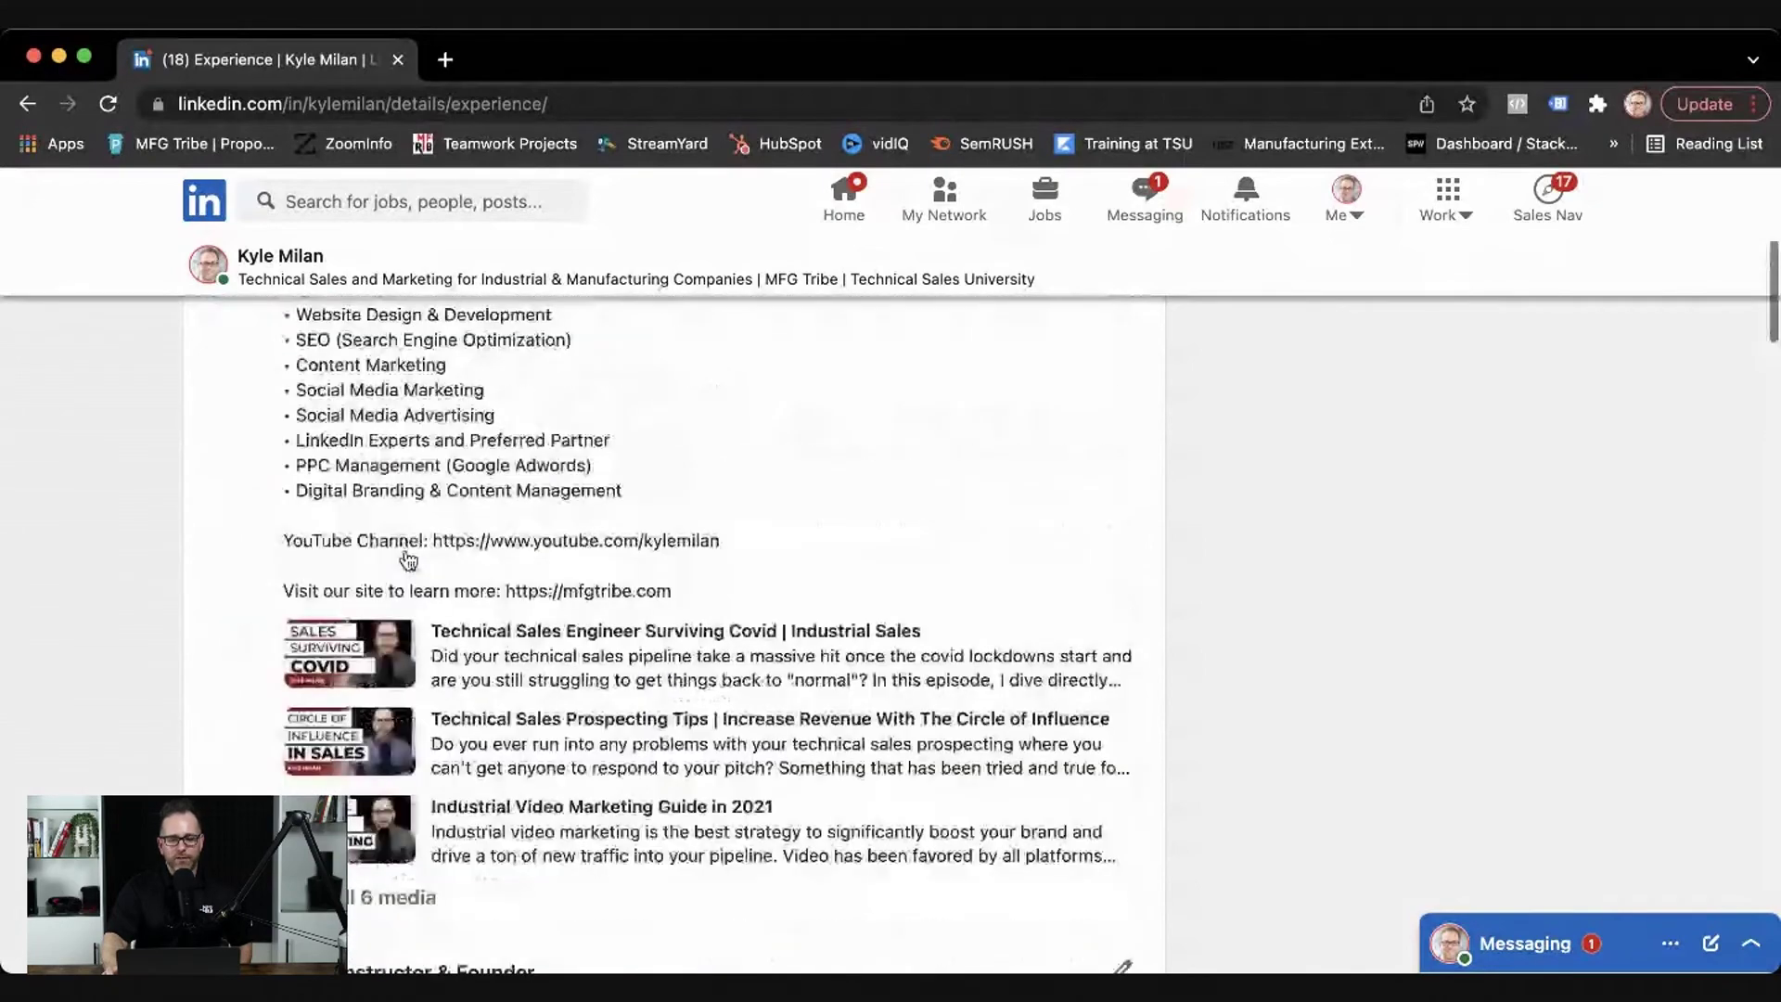
{"action": "scroll", "coordinate": [404, 551], "scroll_direction": "up", "scroll_amount": 1}
{"action": "scroll", "coordinate": [404, 551], "scroll_direction": "down", "scroll_amount": 1}
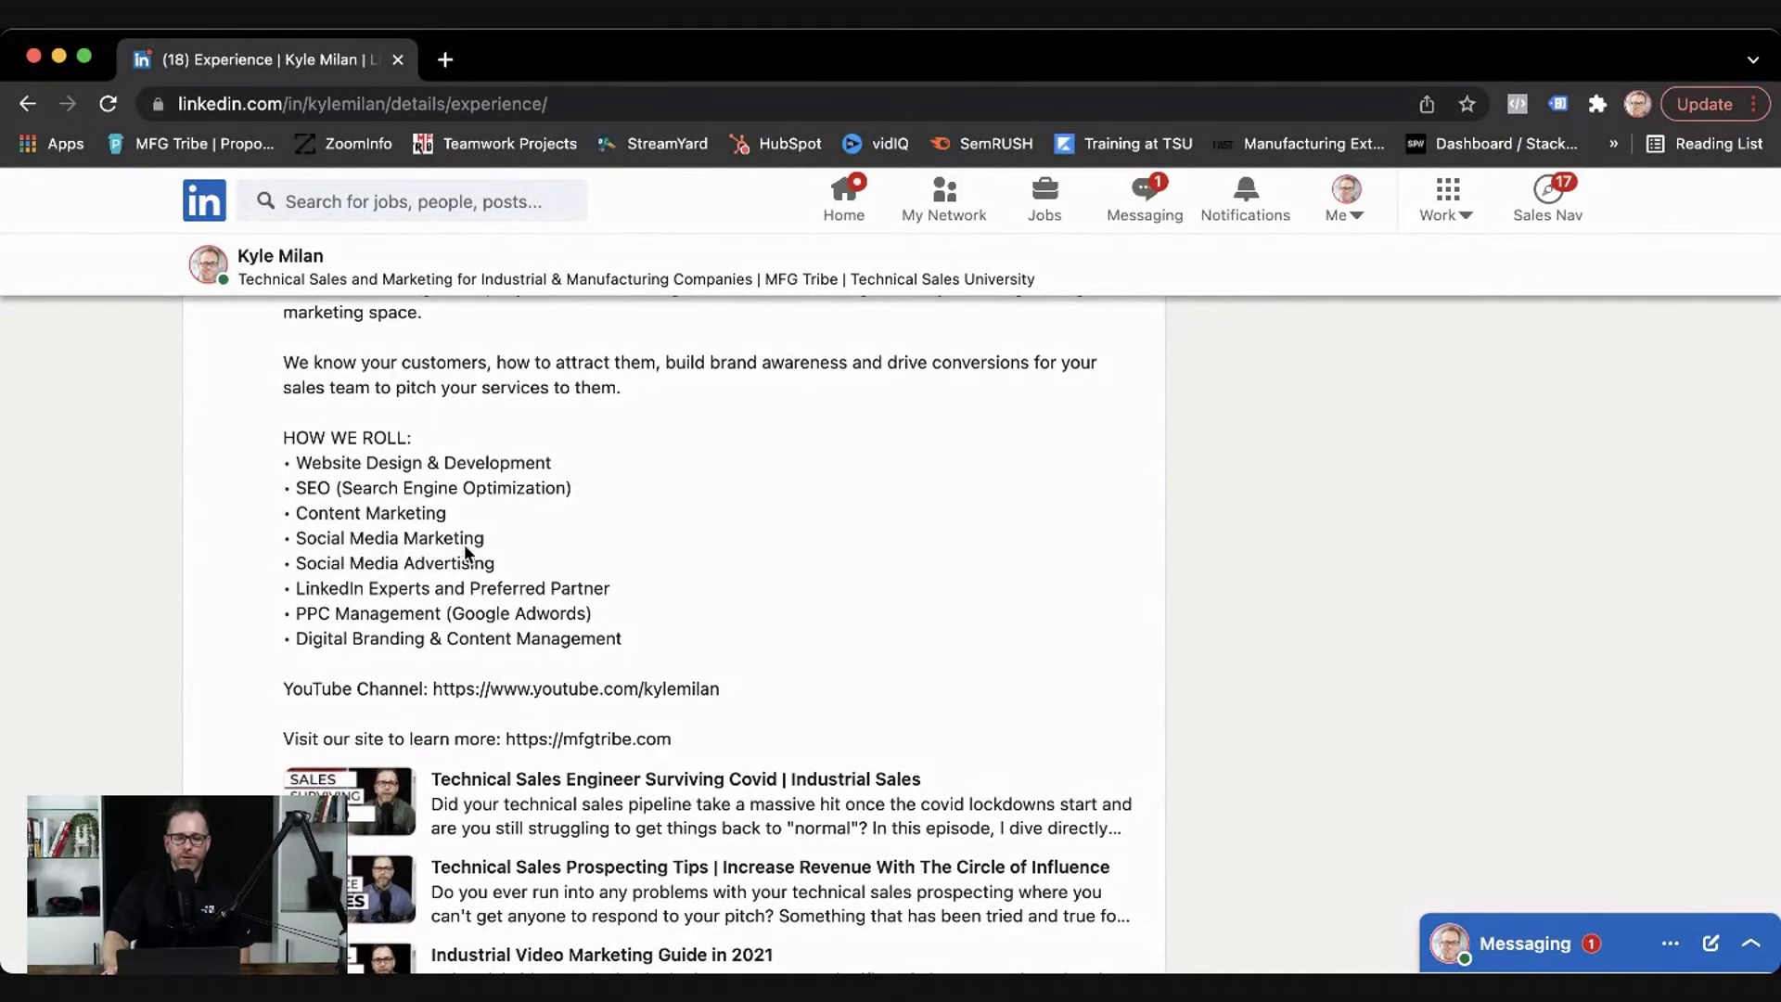
{"action": "scroll", "coordinate": [463, 544], "scroll_direction": "up", "scroll_amount": 3}
{"action": "scroll", "coordinate": [472, 522], "scroll_direction": "up", "scroll_amount": 3}
{"action": "scroll", "coordinate": [472, 521], "scroll_direction": "up", "scroll_amount": 2}
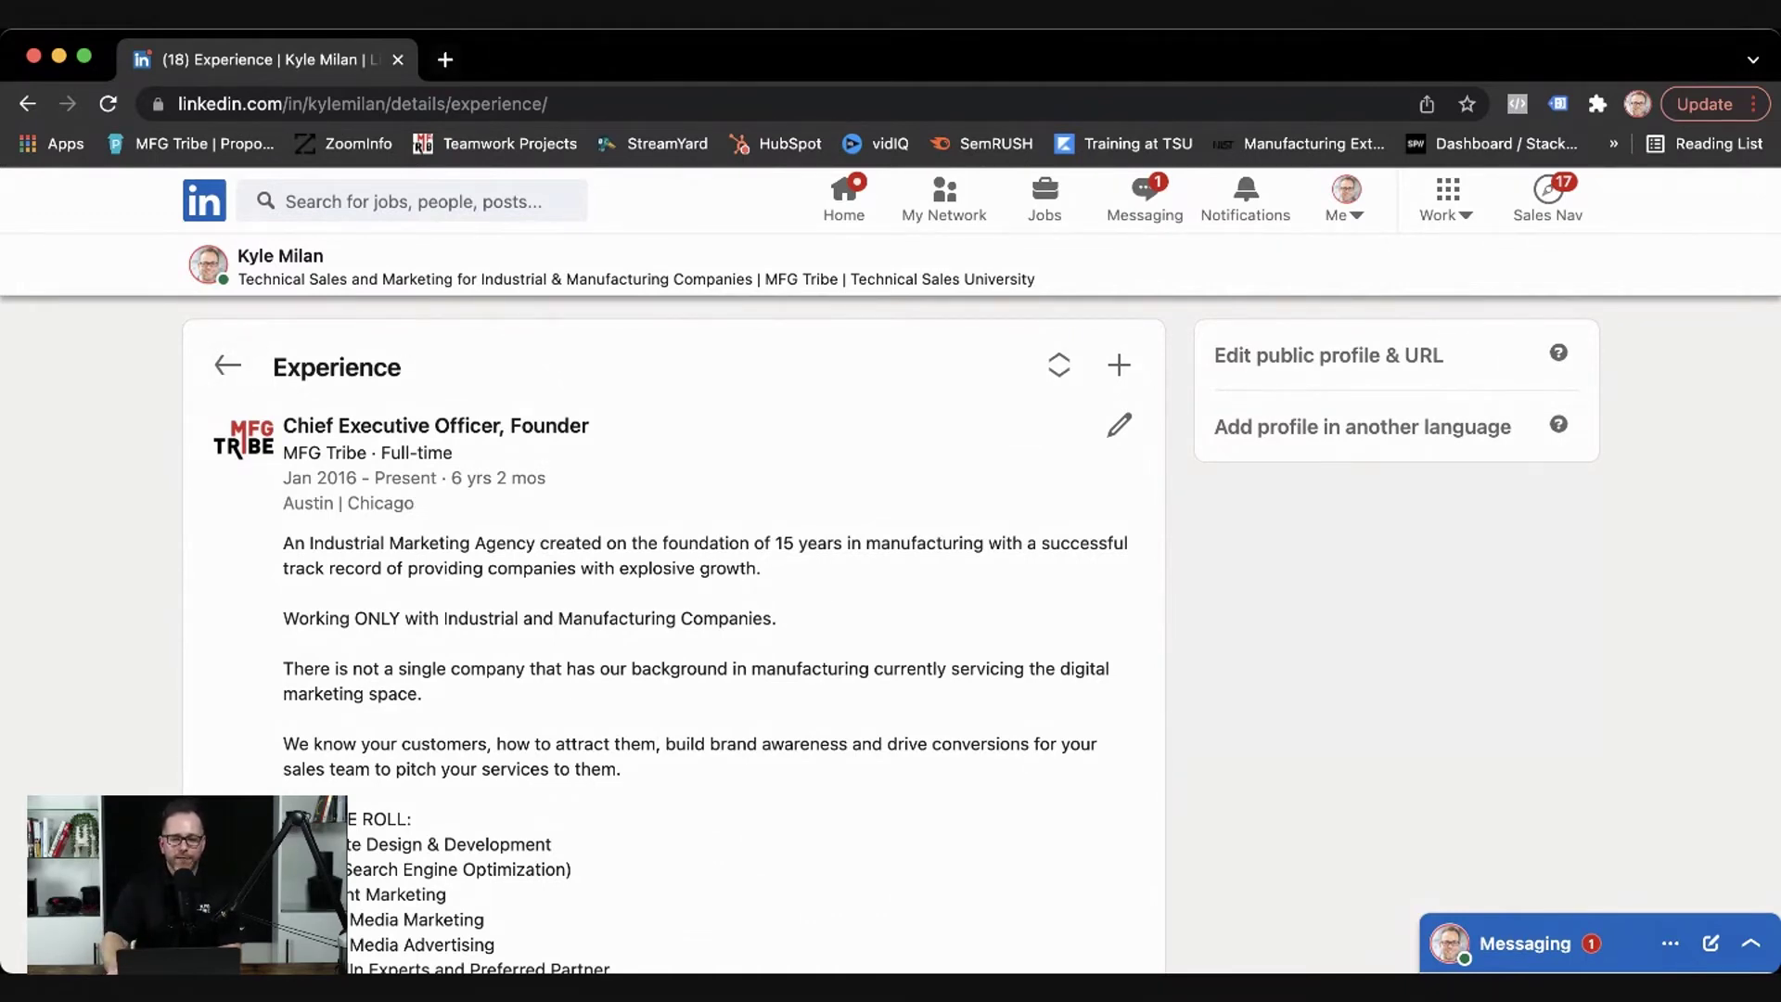
{"action": "left_click", "coordinate": [124, 468]}
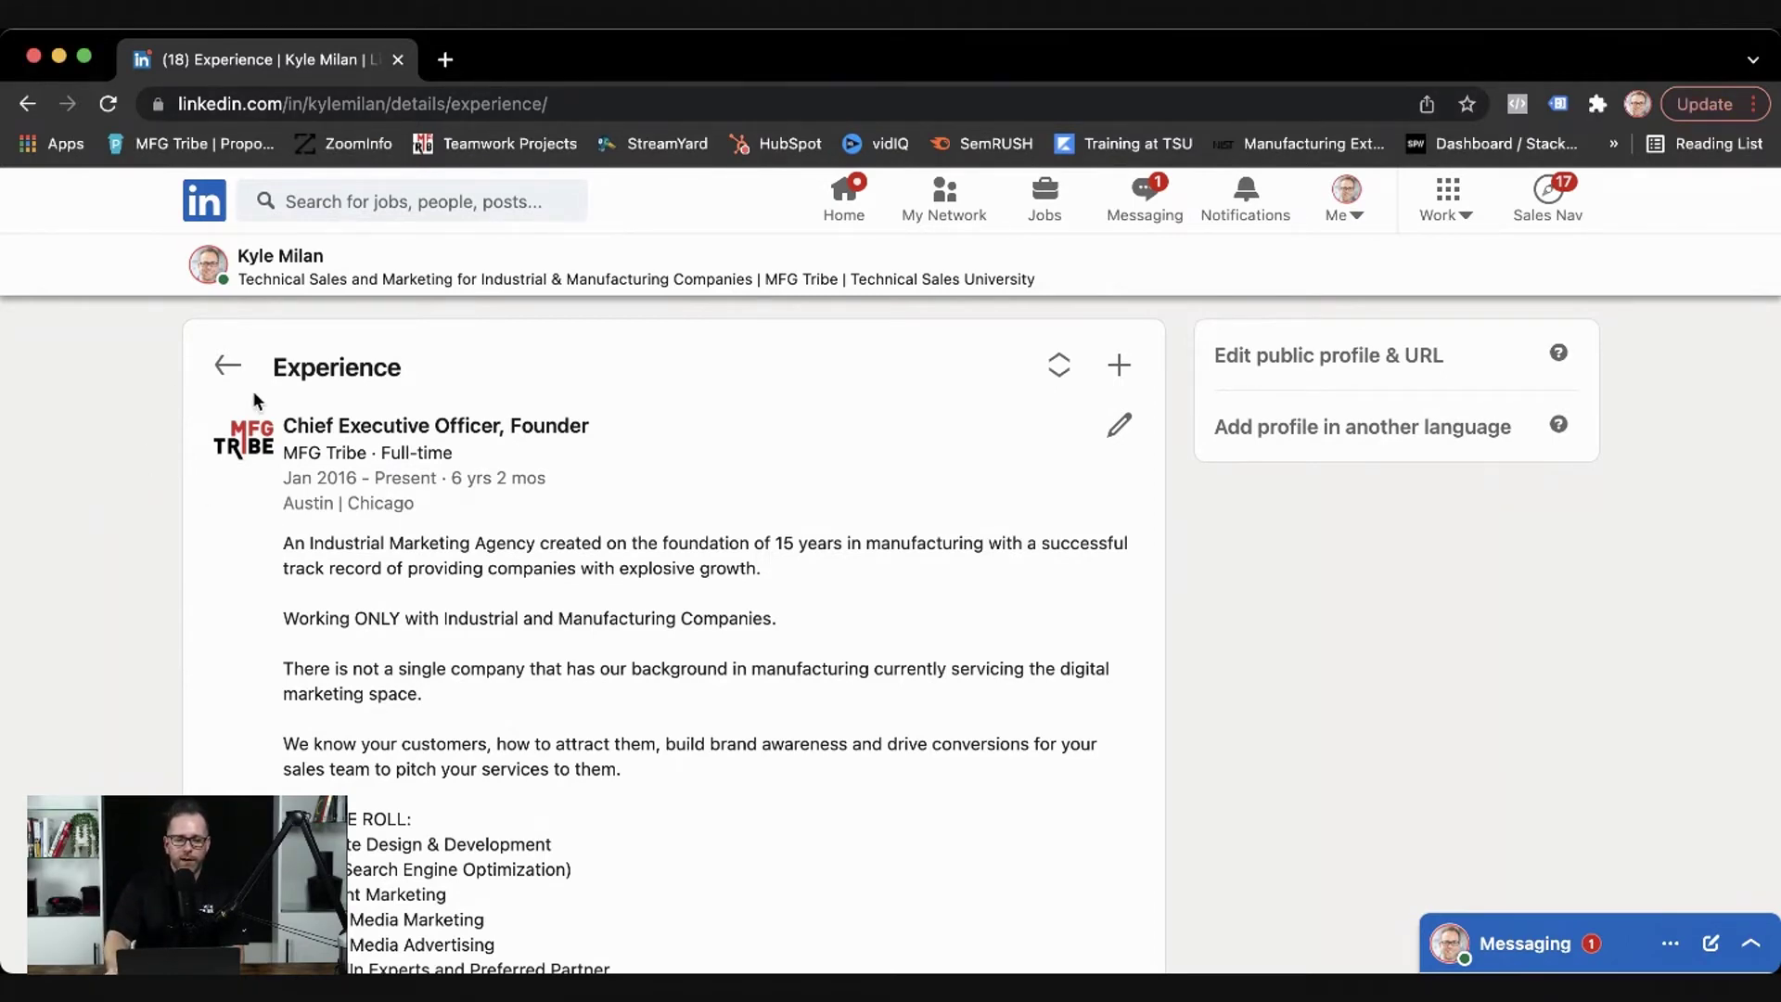
- Return to the main profile and highlight the Skills heading above the 24 endorsed skills
{"action": "left_click", "coordinate": [227, 368]}
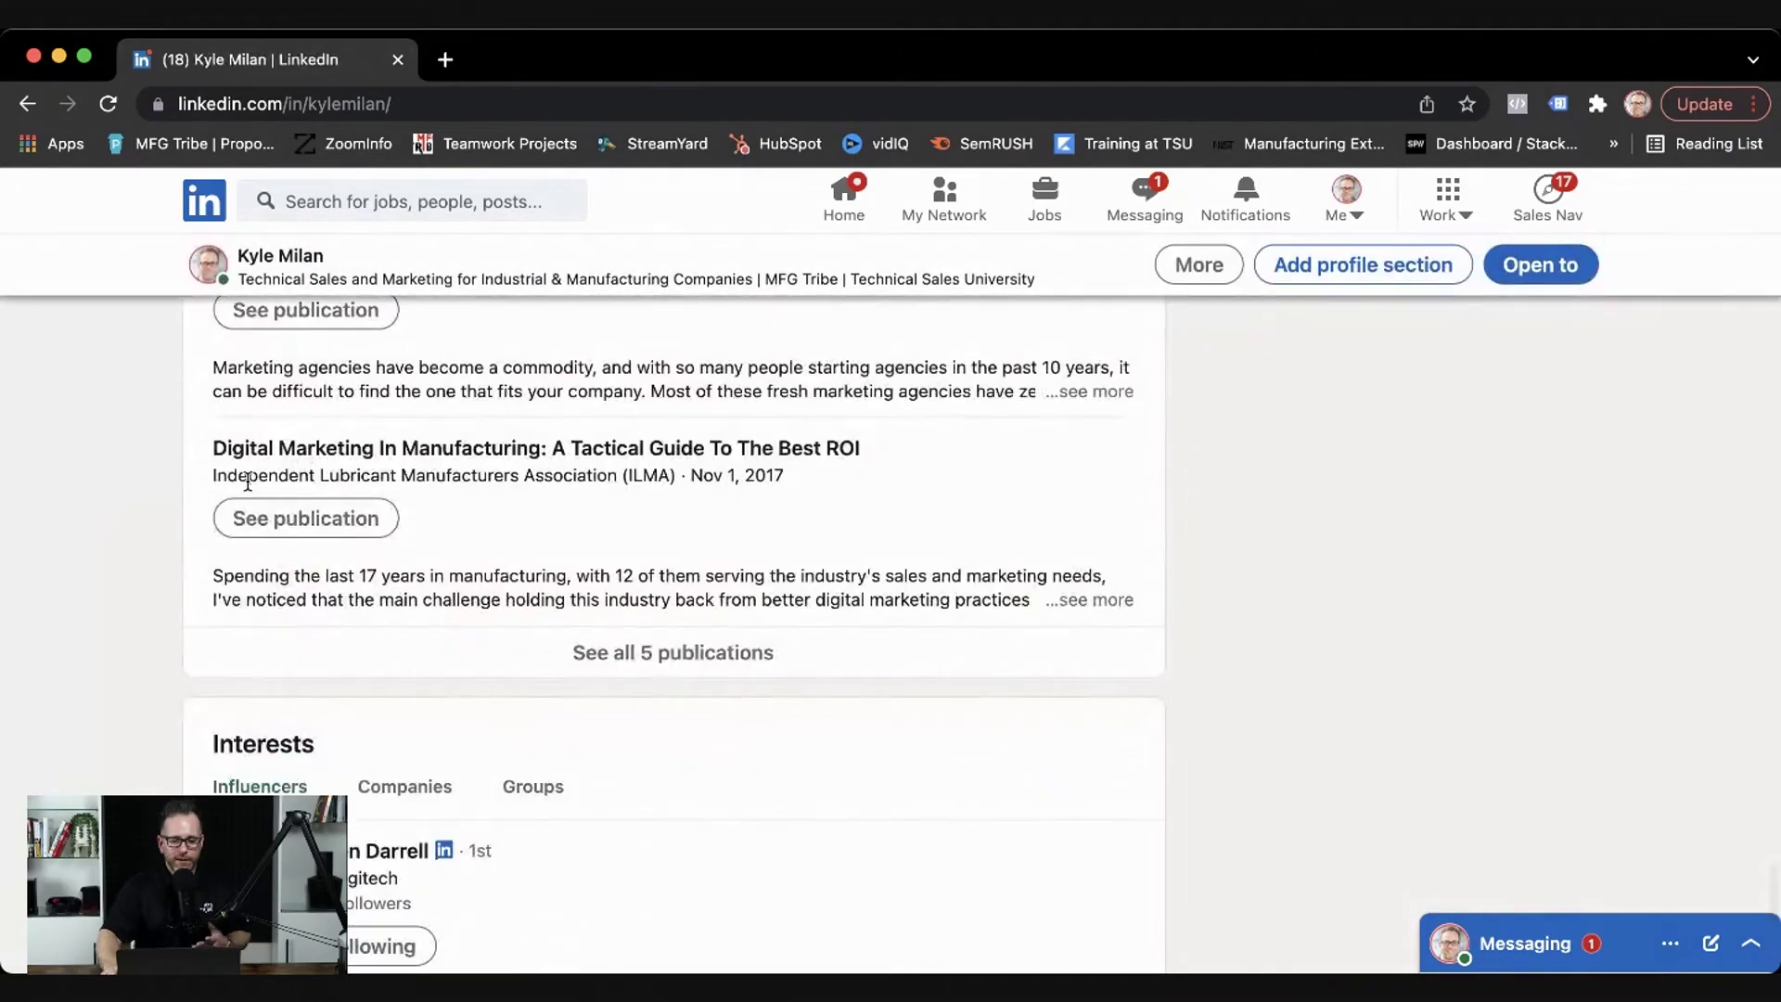
{"action": "scroll", "coordinate": [423, 497], "scroll_direction": "up", "scroll_amount": 5}
{"action": "scroll", "coordinate": [424, 496], "scroll_direction": "up", "scroll_amount": 5}
{"action": "scroll", "coordinate": [423, 497], "scroll_direction": "up", "scroll_amount": 5}
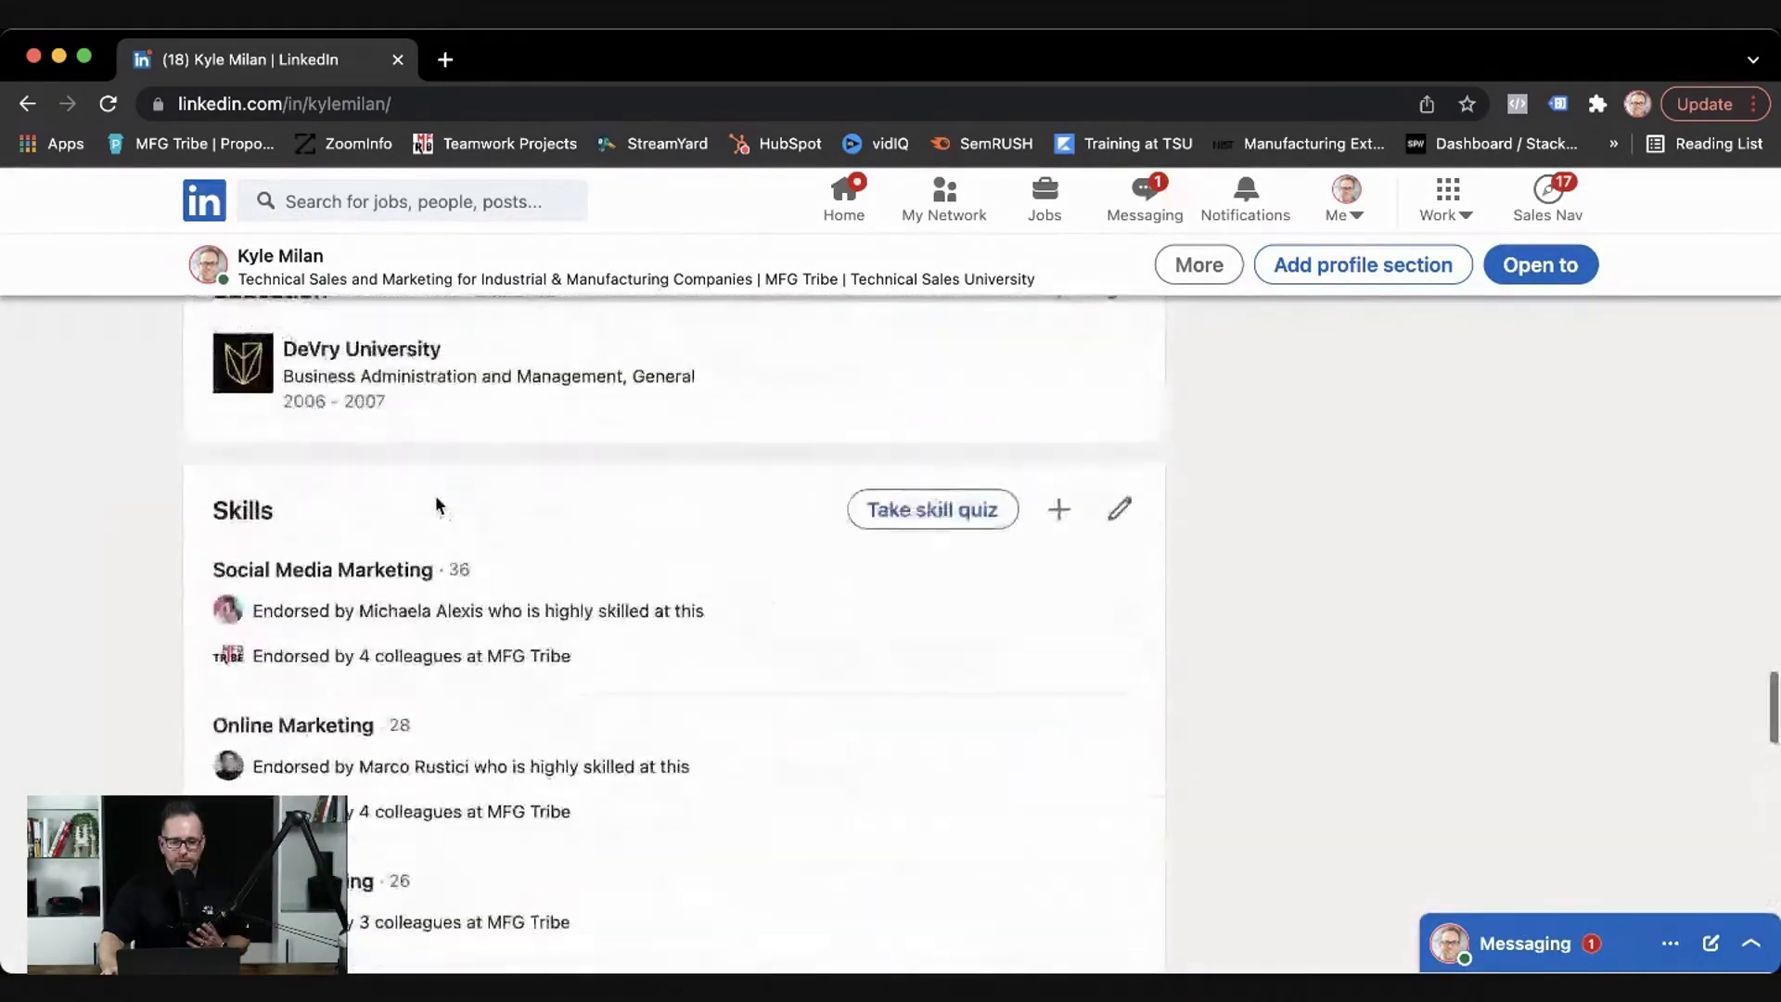
{"action": "scroll", "coordinate": [423, 497], "scroll_direction": "up", "scroll_amount": 5}
{"action": "scroll", "coordinate": [381, 419], "scroll_direction": "up", "scroll_amount": 8}
{"action": "scroll", "coordinate": [380, 417], "scroll_direction": "down", "scroll_amount": 3}
{"action": "scroll", "coordinate": [380, 418], "scroll_direction": "down", "scroll_amount": 6}
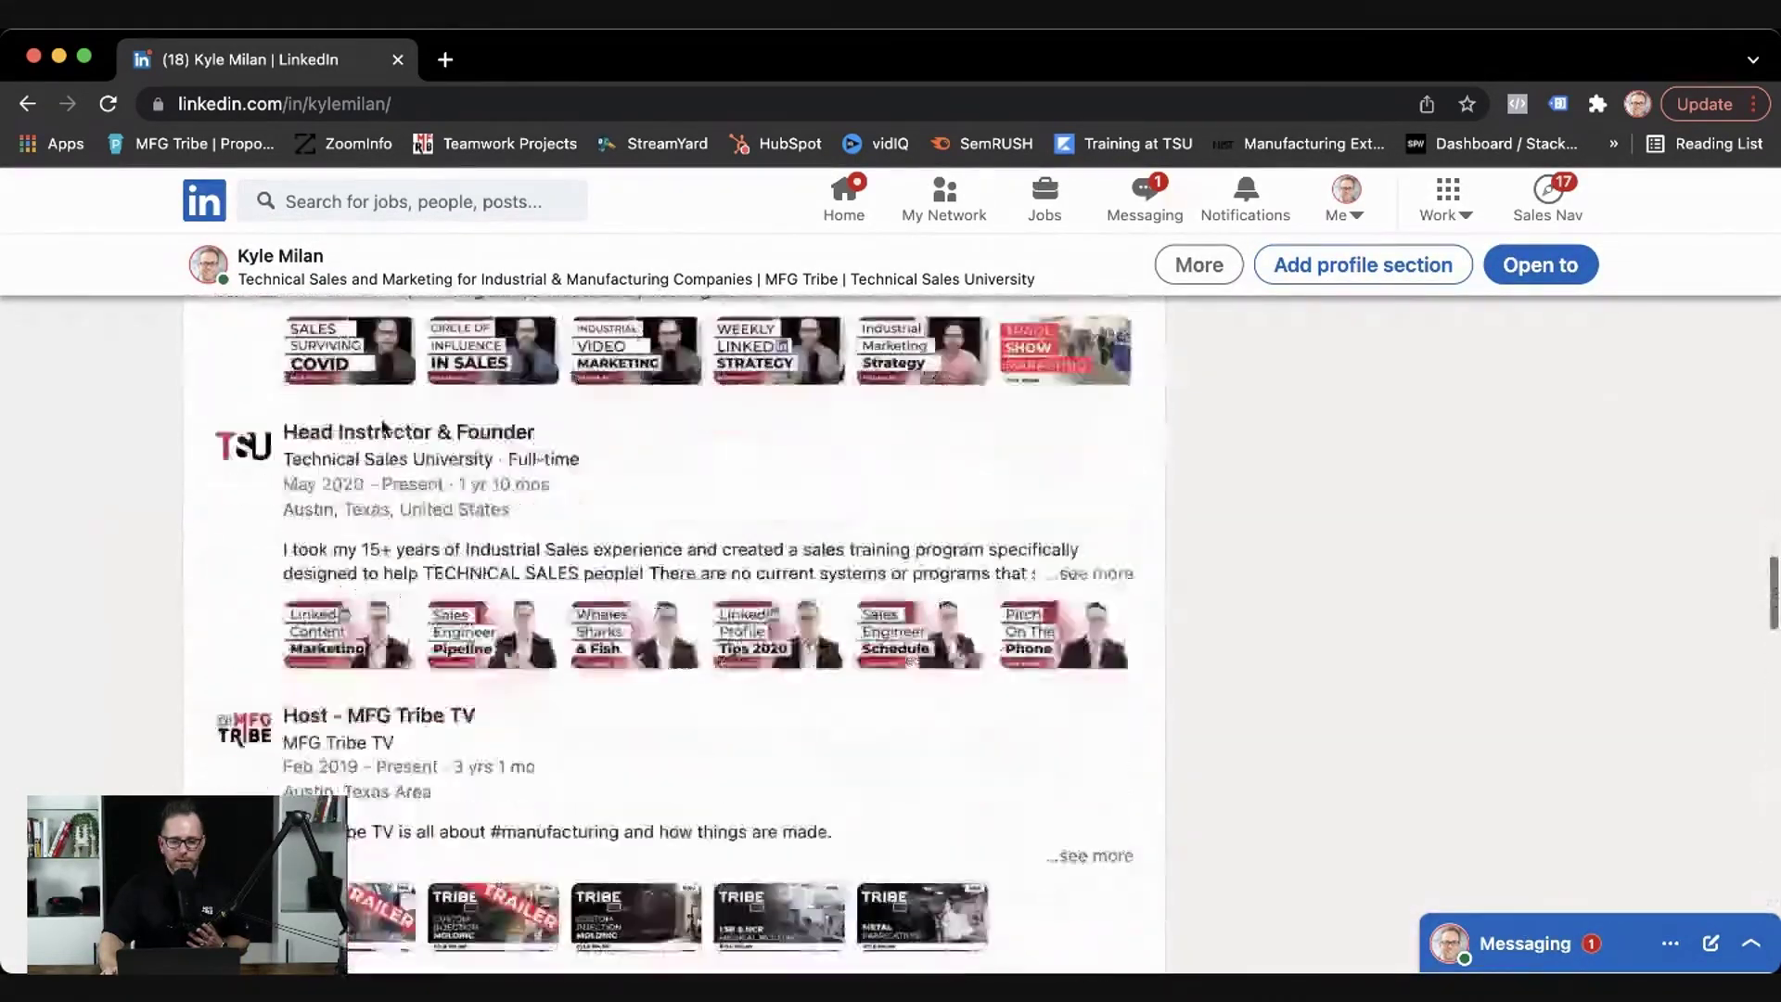
{"action": "scroll", "coordinate": [379, 417], "scroll_direction": "down", "scroll_amount": 5}
{"action": "scroll", "coordinate": [383, 417], "scroll_direction": "down", "scroll_amount": 4}
{"action": "scroll", "coordinate": [383, 418], "scroll_direction": "down", "scroll_amount": 3}
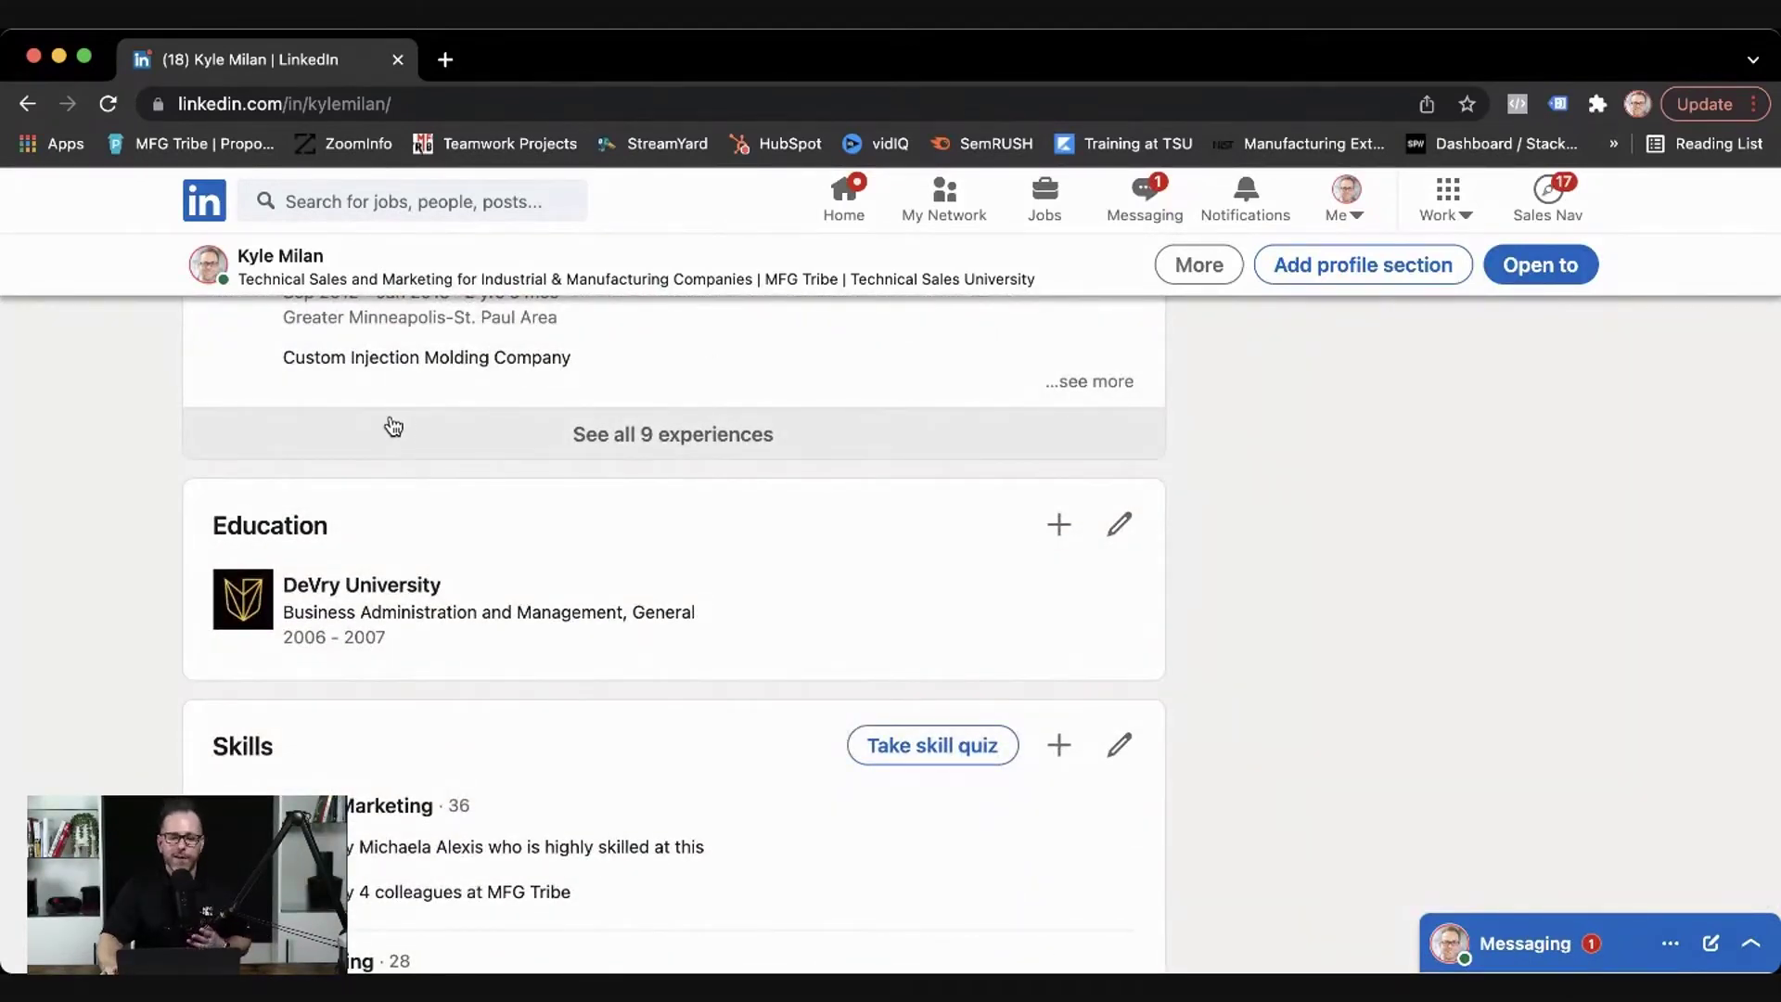
{"action": "scroll", "coordinate": [396, 430], "scroll_direction": "down", "scroll_amount": 3}
{"action": "scroll", "coordinate": [403, 427], "scroll_direction": "down", "scroll_amount": 2}
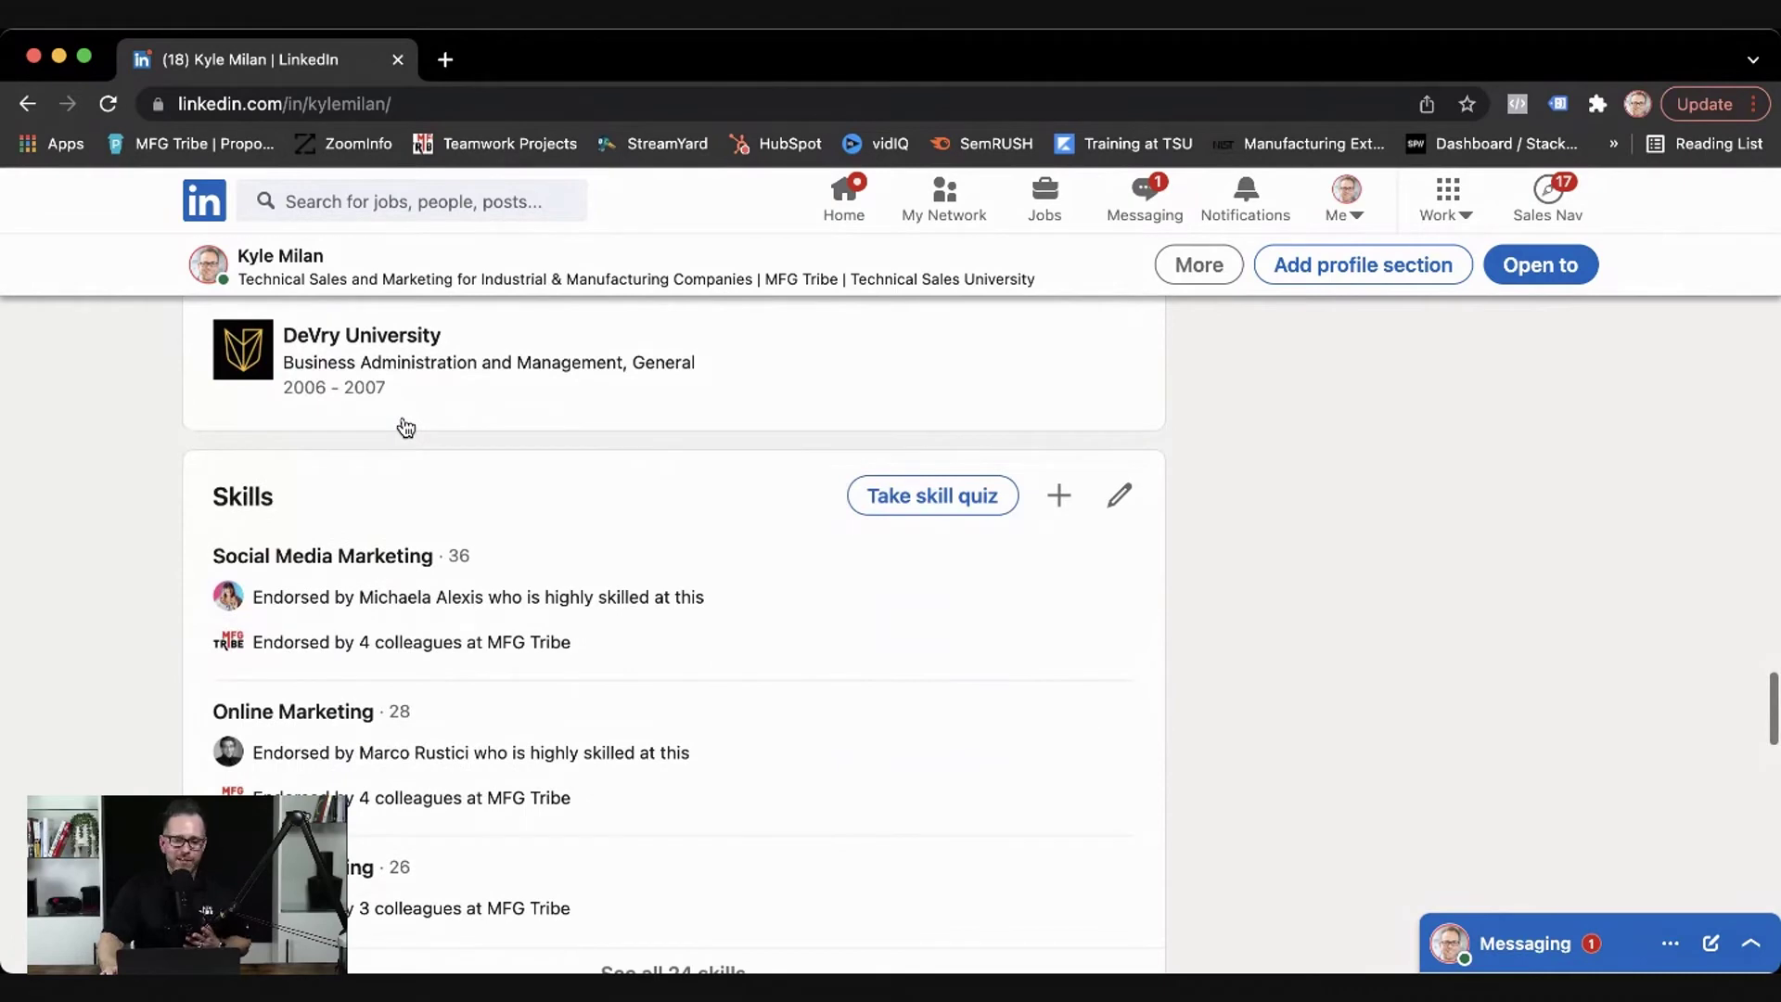
{"action": "scroll", "coordinate": [407, 427], "scroll_direction": "down", "scroll_amount": 1}
{"action": "scroll", "coordinate": [459, 473], "scroll_direction": "down", "scroll_amount": 1}
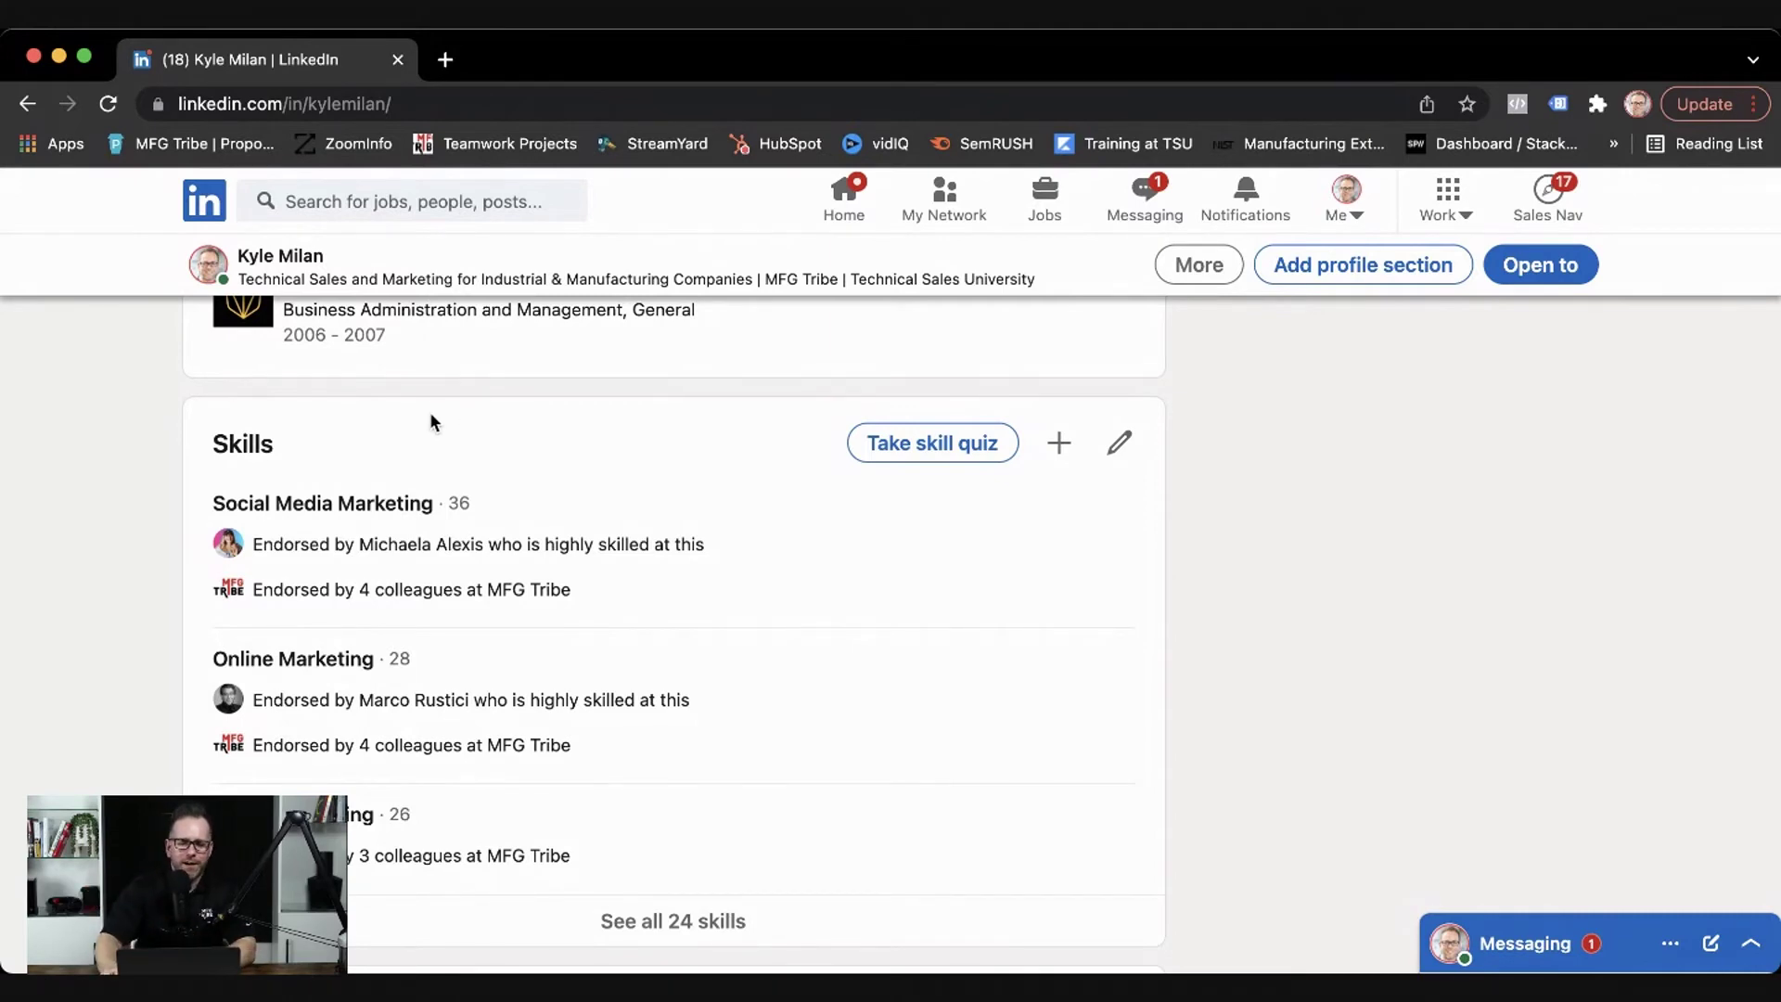
{"action": "scroll", "coordinate": [333, 430], "scroll_direction": "down", "scroll_amount": 1}
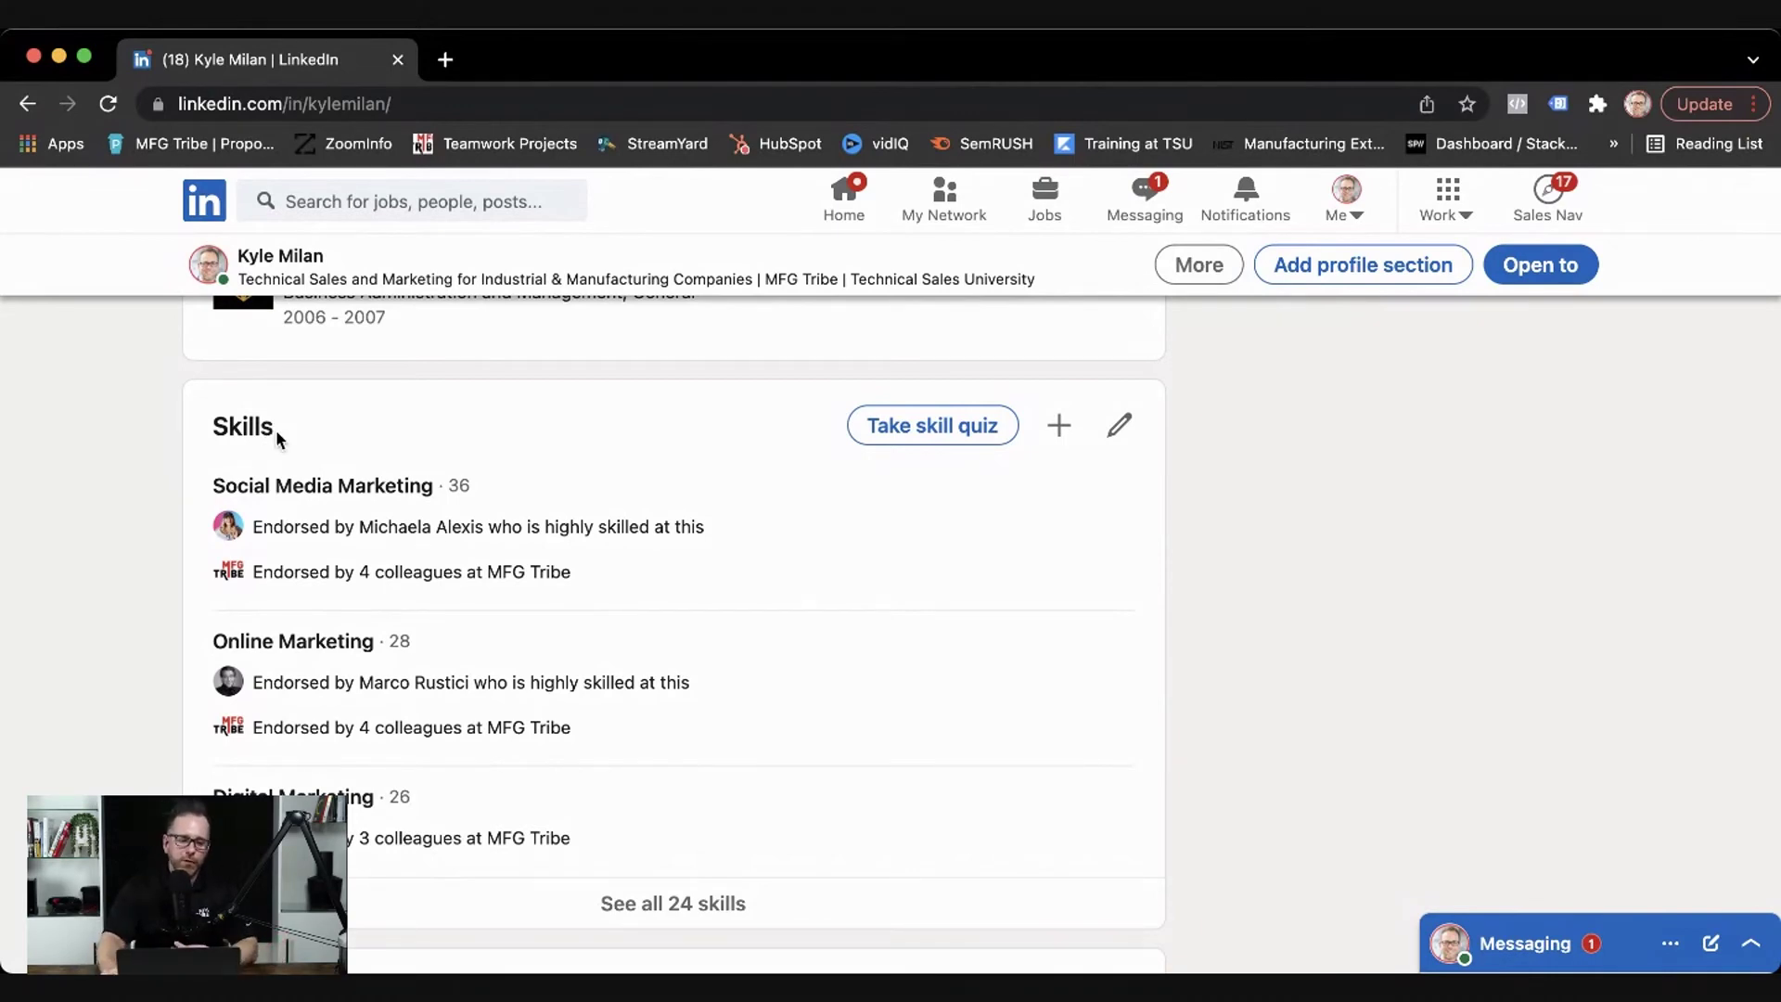
{"action": "left_click_drag", "start_coordinate": [277, 435], "coordinate": [212, 426]}
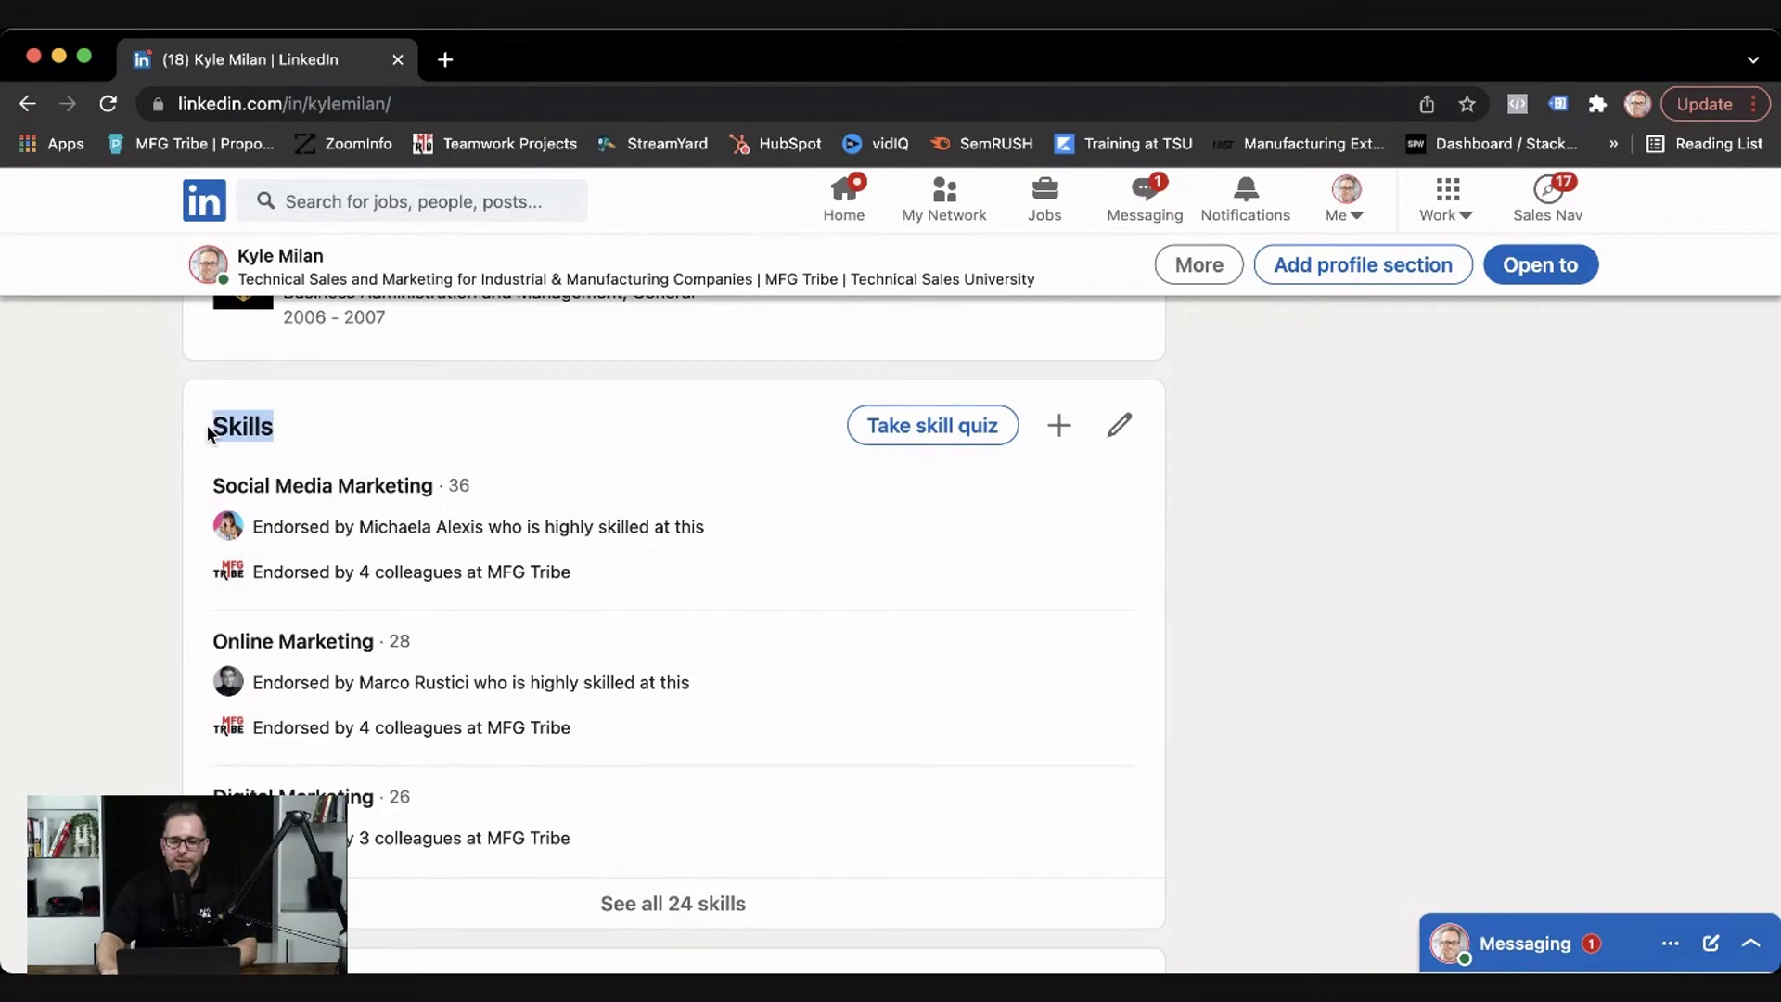
{"action": "scroll", "coordinate": [208, 427], "scroll_direction": "down", "scroll_amount": 3}
{"action": "scroll", "coordinate": [209, 427], "scroll_direction": "down", "scroll_amount": 3}
{"action": "scroll", "coordinate": [210, 427], "scroll_direction": "down", "scroll_amount": 3}
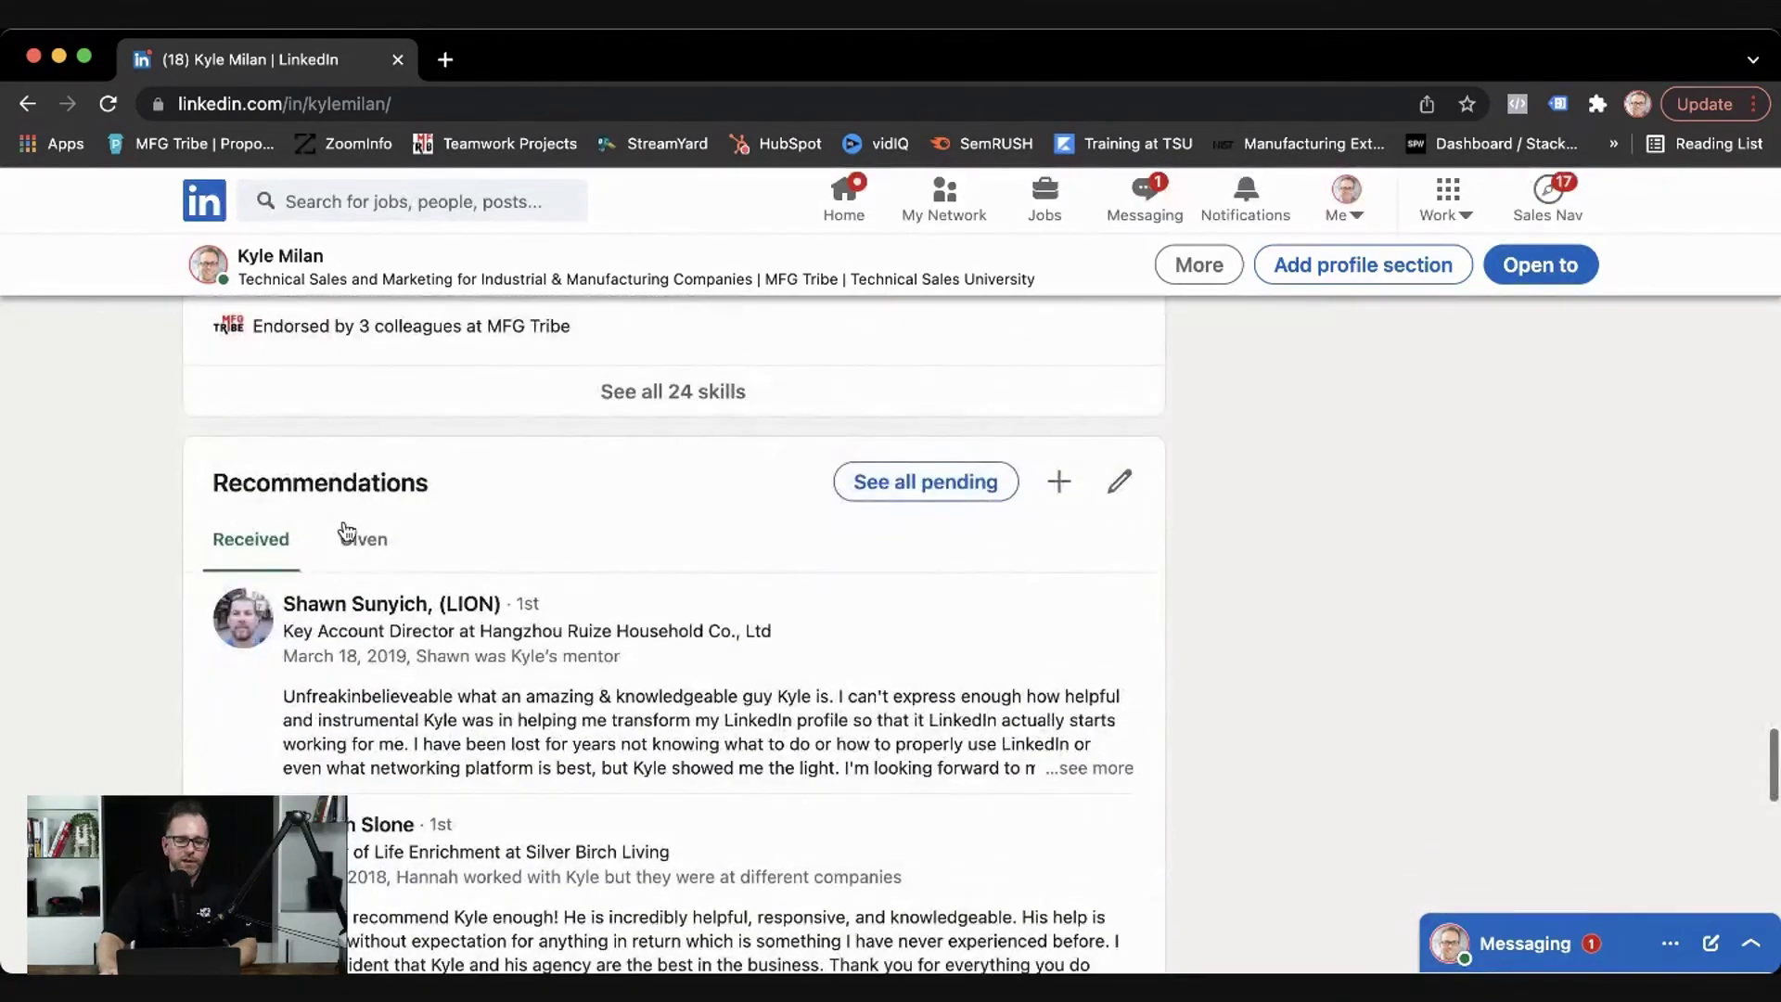
{"action": "scroll", "coordinate": [315, 522], "scroll_direction": "down", "scroll_amount": 1}
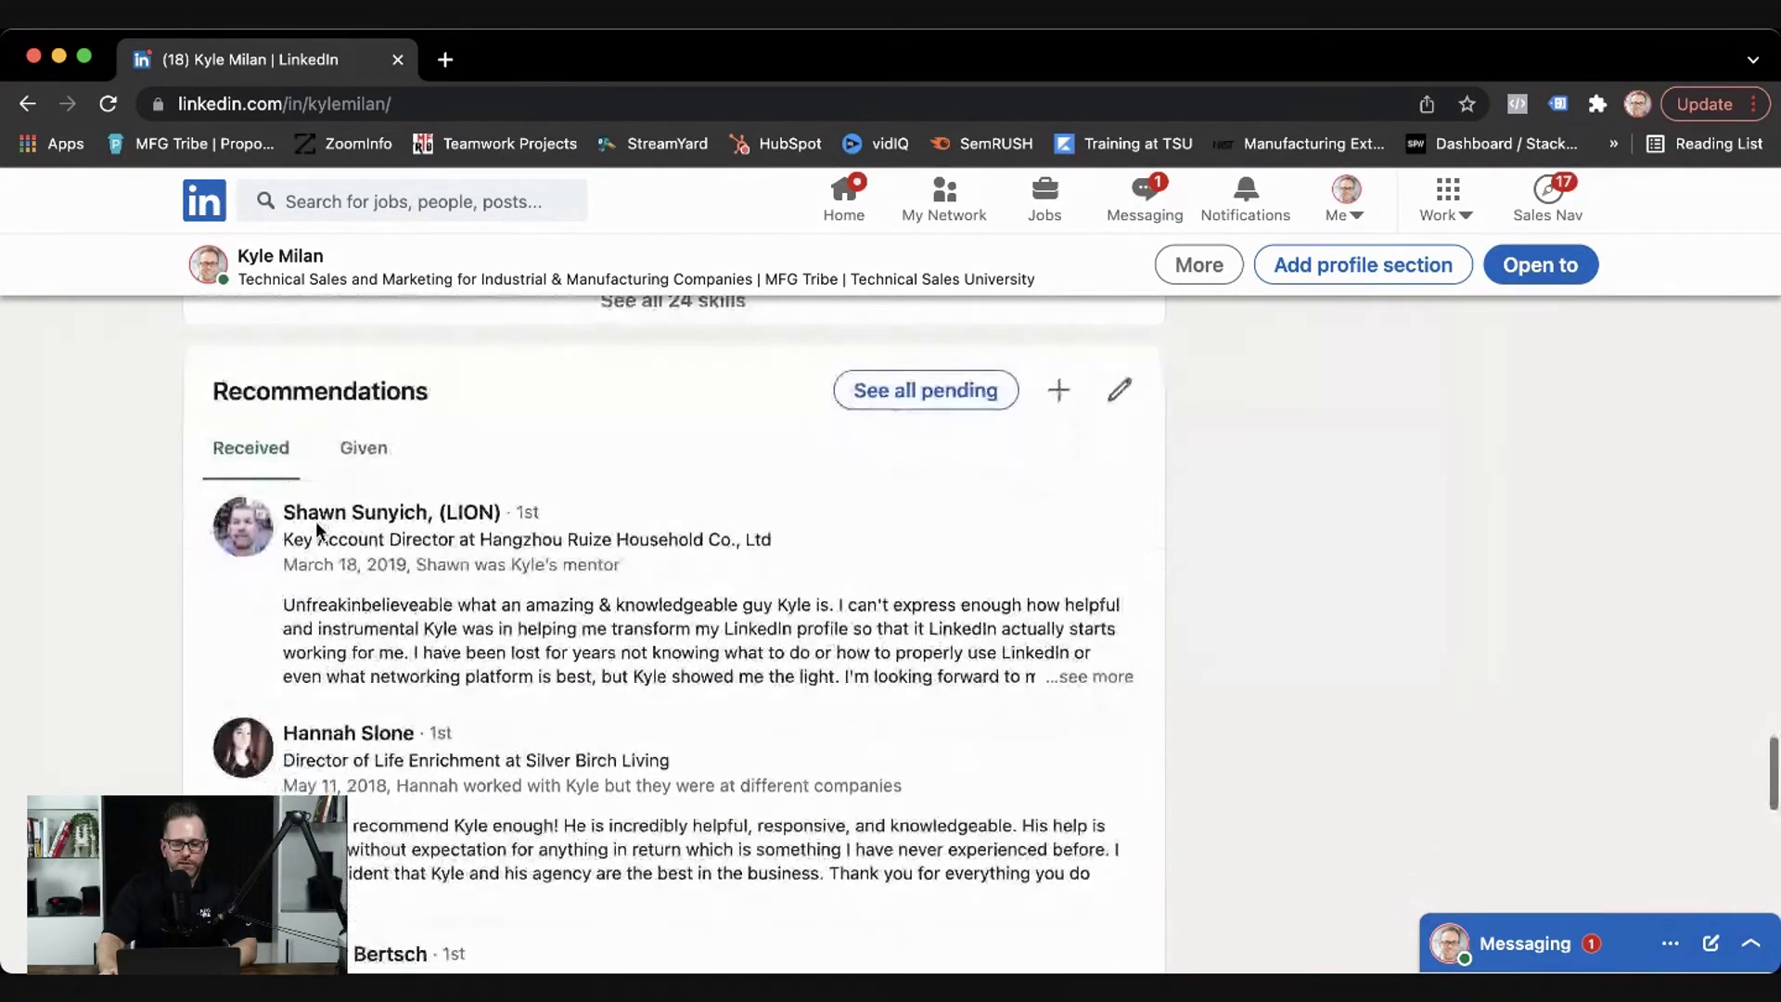
{"action": "scroll", "coordinate": [326, 529], "scroll_direction": "down", "scroll_amount": 3}
{"action": "scroll", "coordinate": [325, 529], "scroll_direction": "down", "scroll_amount": 3}
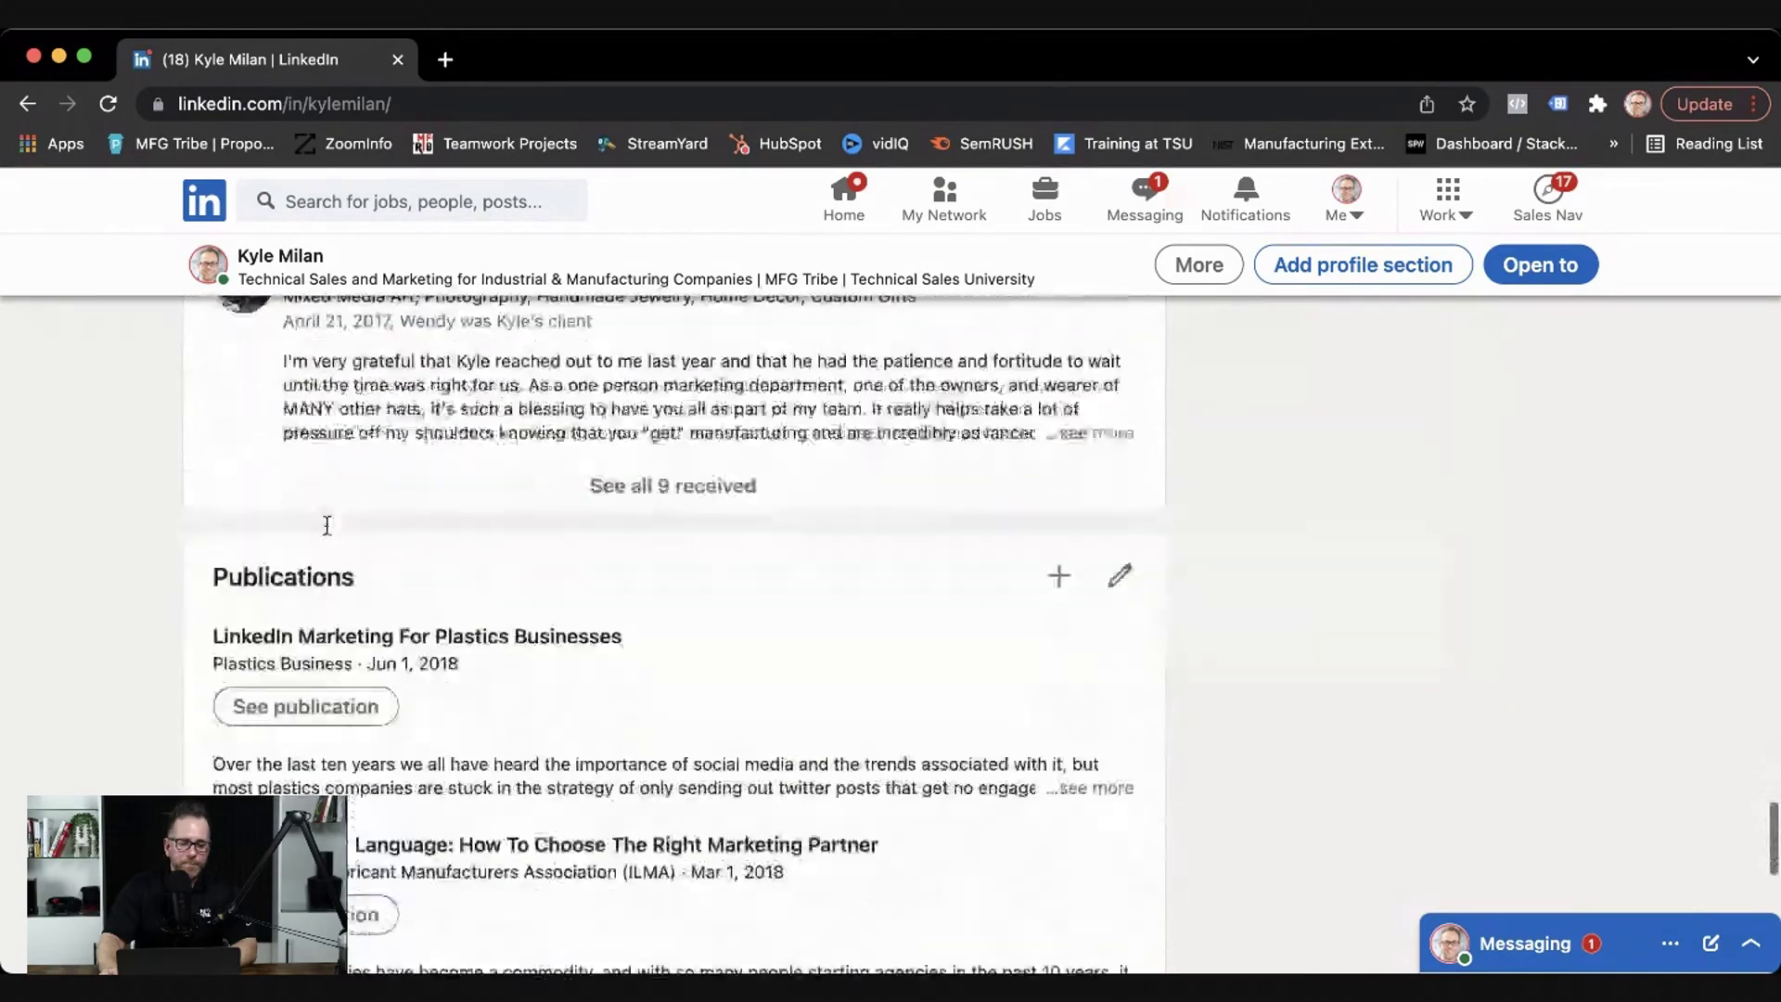
{"action": "scroll", "coordinate": [325, 528], "scroll_direction": "down", "scroll_amount": 3}
{"action": "scroll", "coordinate": [326, 530], "scroll_direction": "down", "scroll_amount": 2}
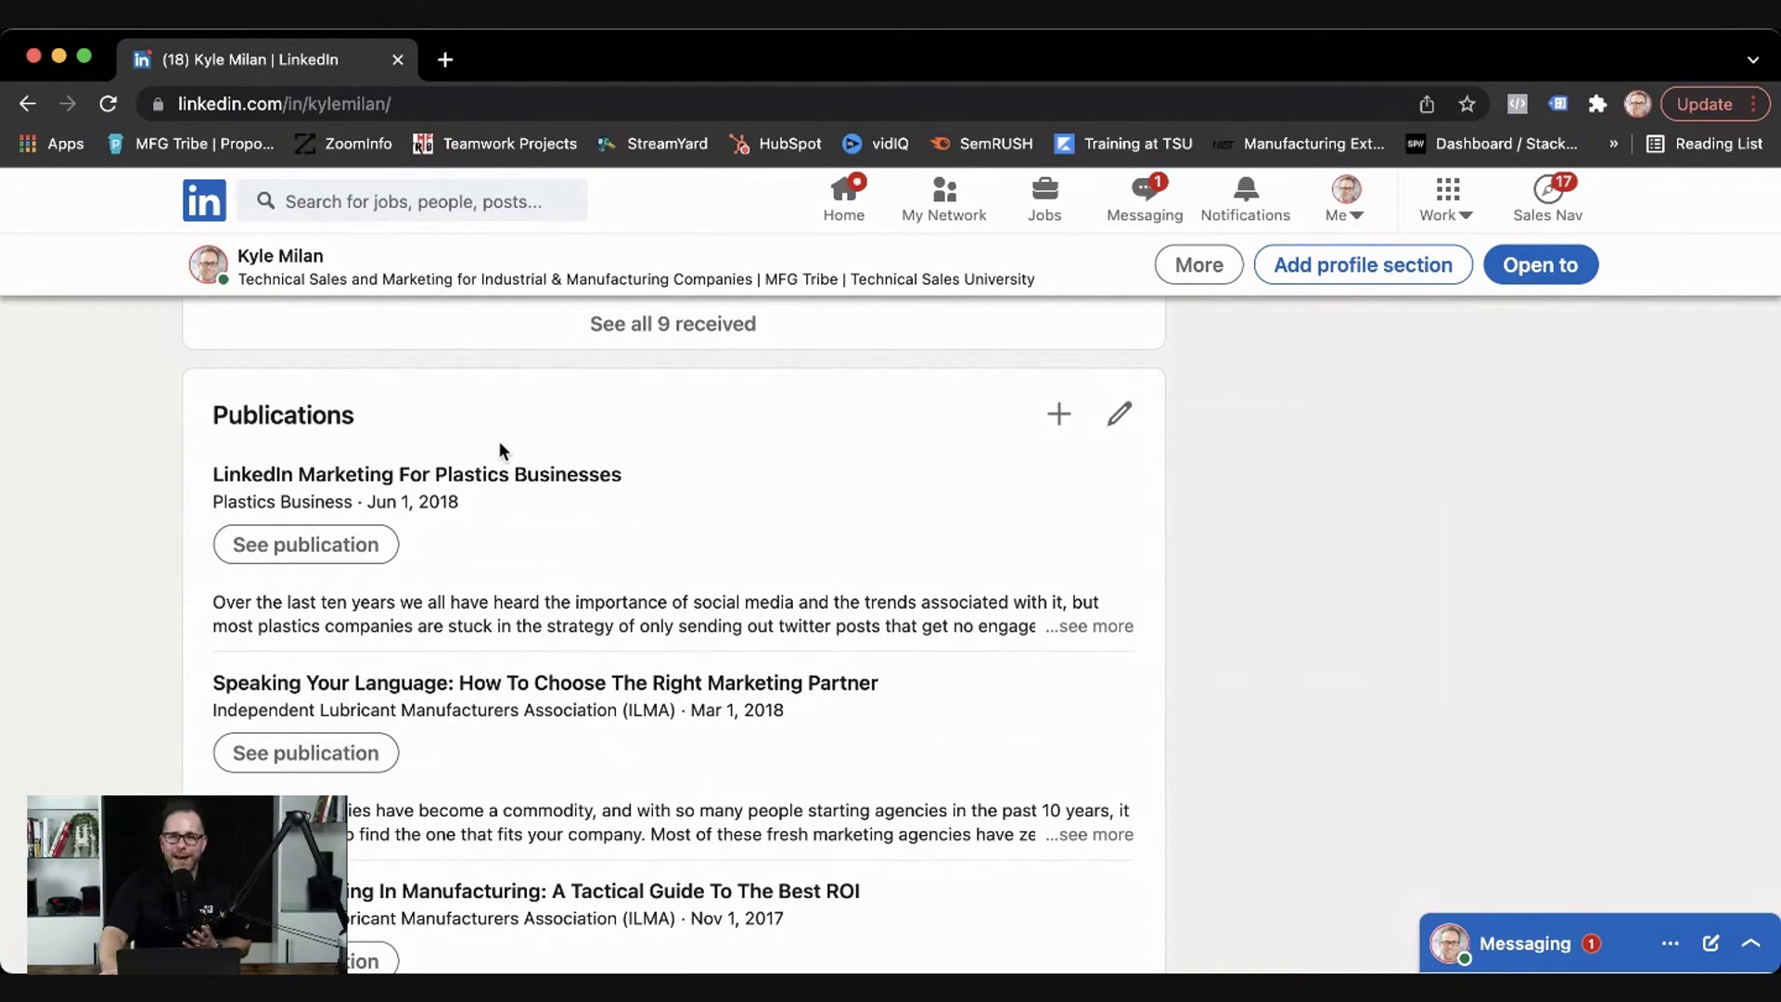
{"action": "scroll", "coordinate": [509, 446], "scroll_direction": "down", "scroll_amount": 2}
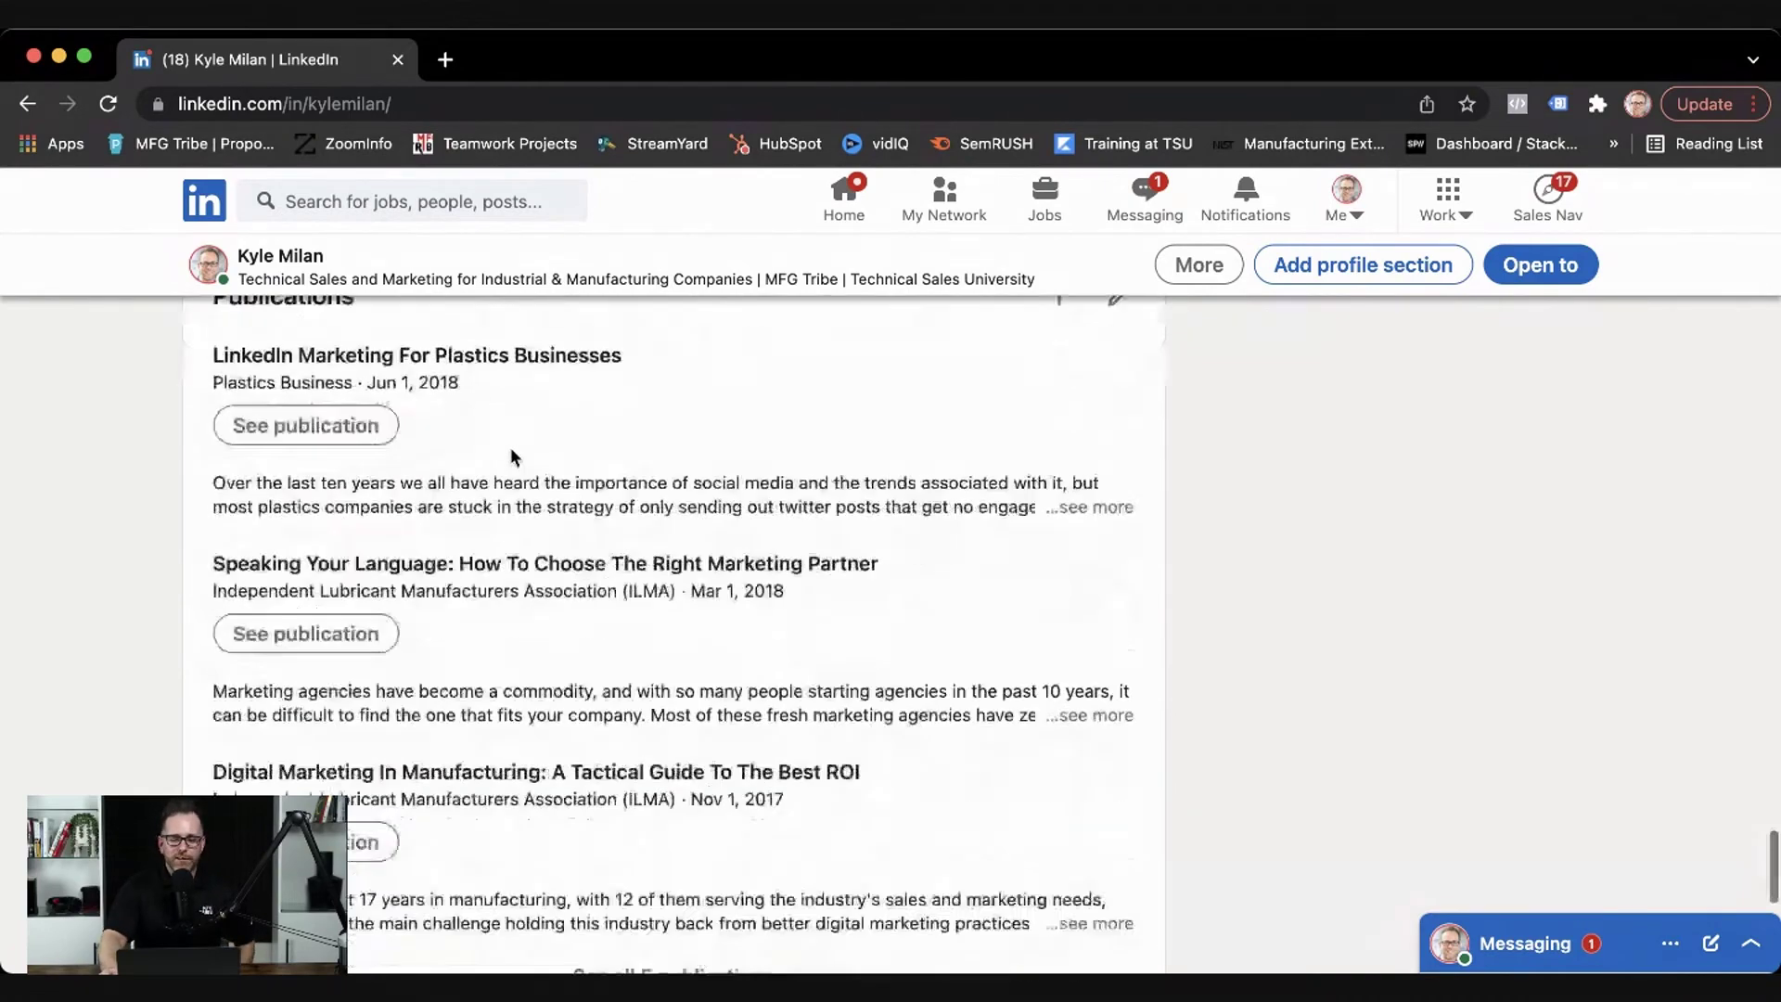
{"action": "scroll", "coordinate": [511, 447], "scroll_direction": "down", "scroll_amount": 3}
{"action": "scroll", "coordinate": [511, 446], "scroll_direction": "down", "scroll_amount": 2}
{"action": "scroll", "coordinate": [510, 447], "scroll_direction": "up", "scroll_amount": 3}
{"action": "scroll", "coordinate": [511, 447], "scroll_direction": "up", "scroll_amount": 2}
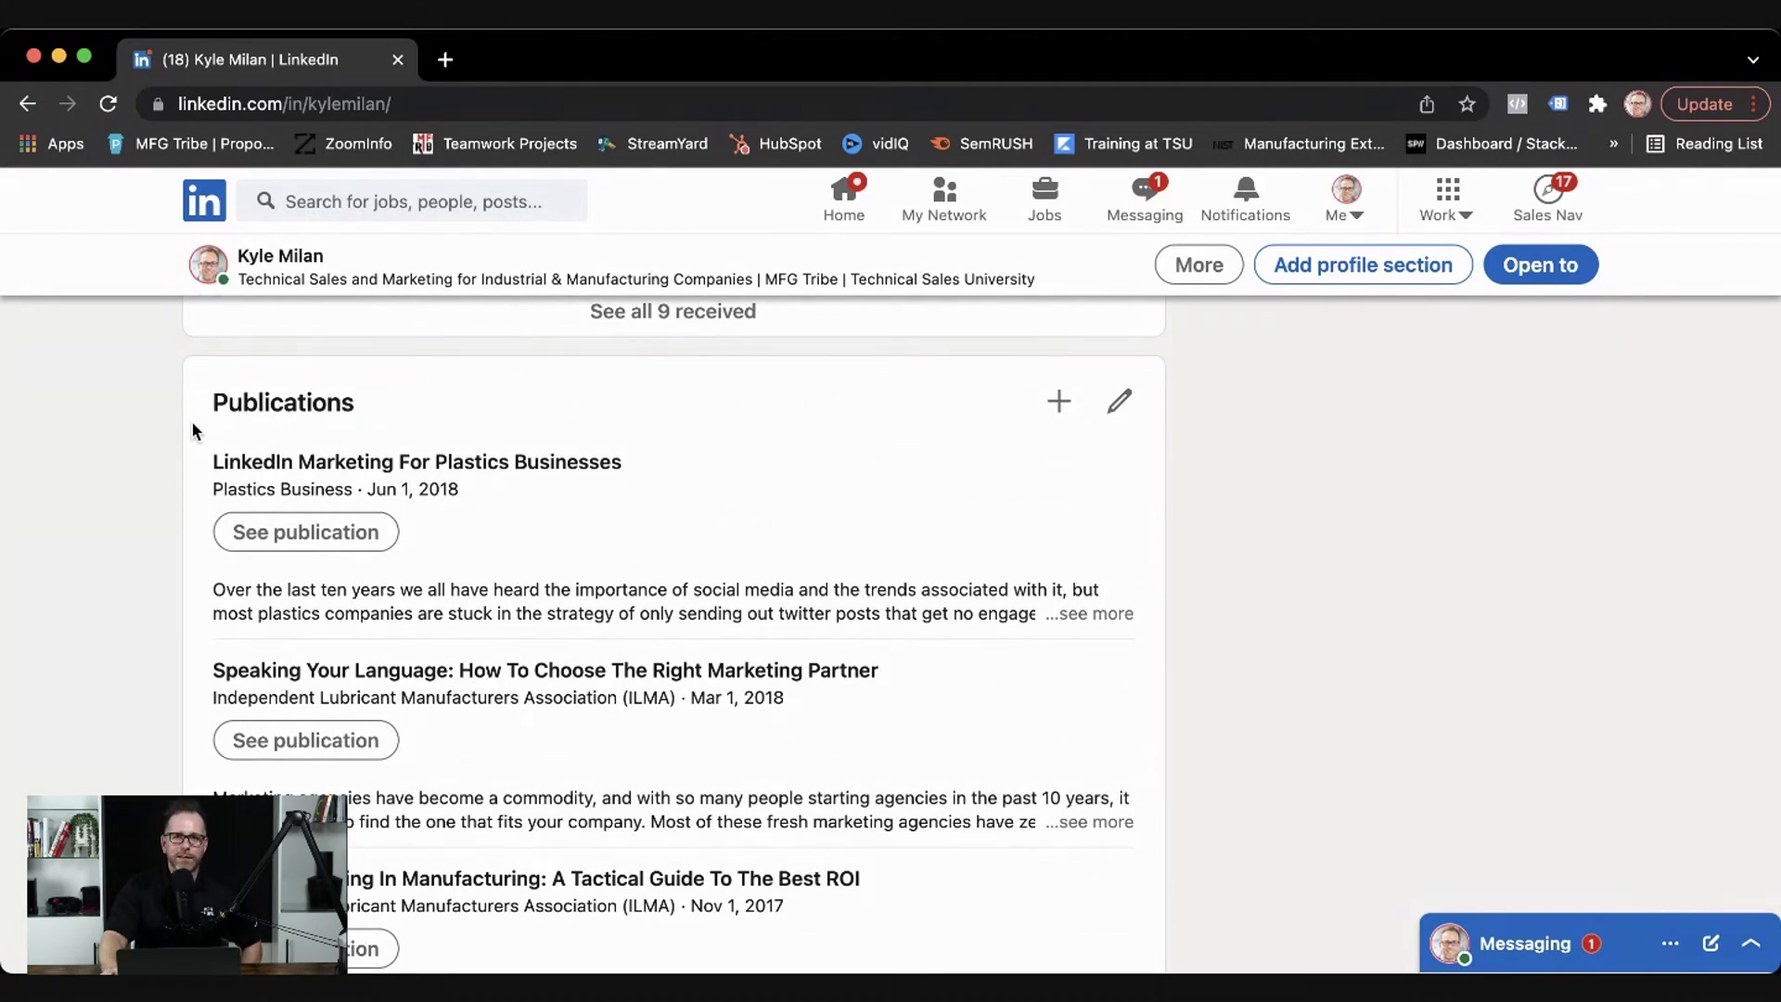
{"action": "scroll", "coordinate": [191, 420], "scroll_direction": "down", "scroll_amount": 5}
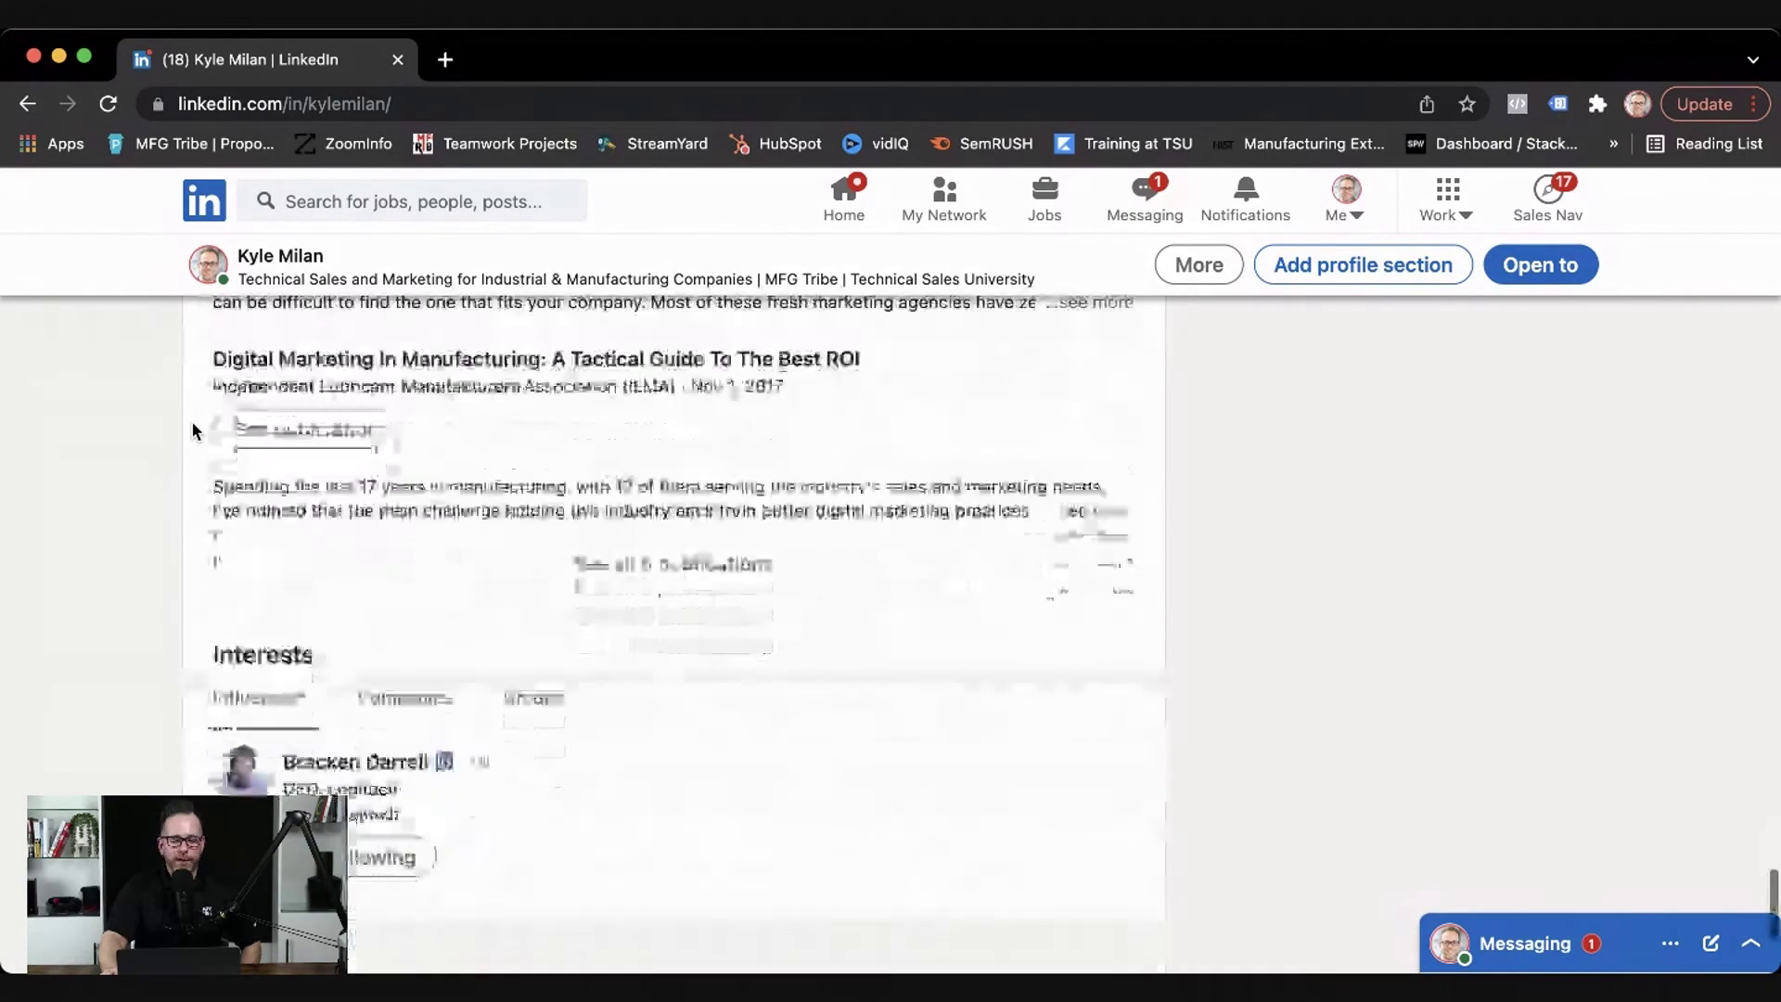
{"action": "scroll", "coordinate": [191, 421], "scroll_direction": "down", "scroll_amount": 5}
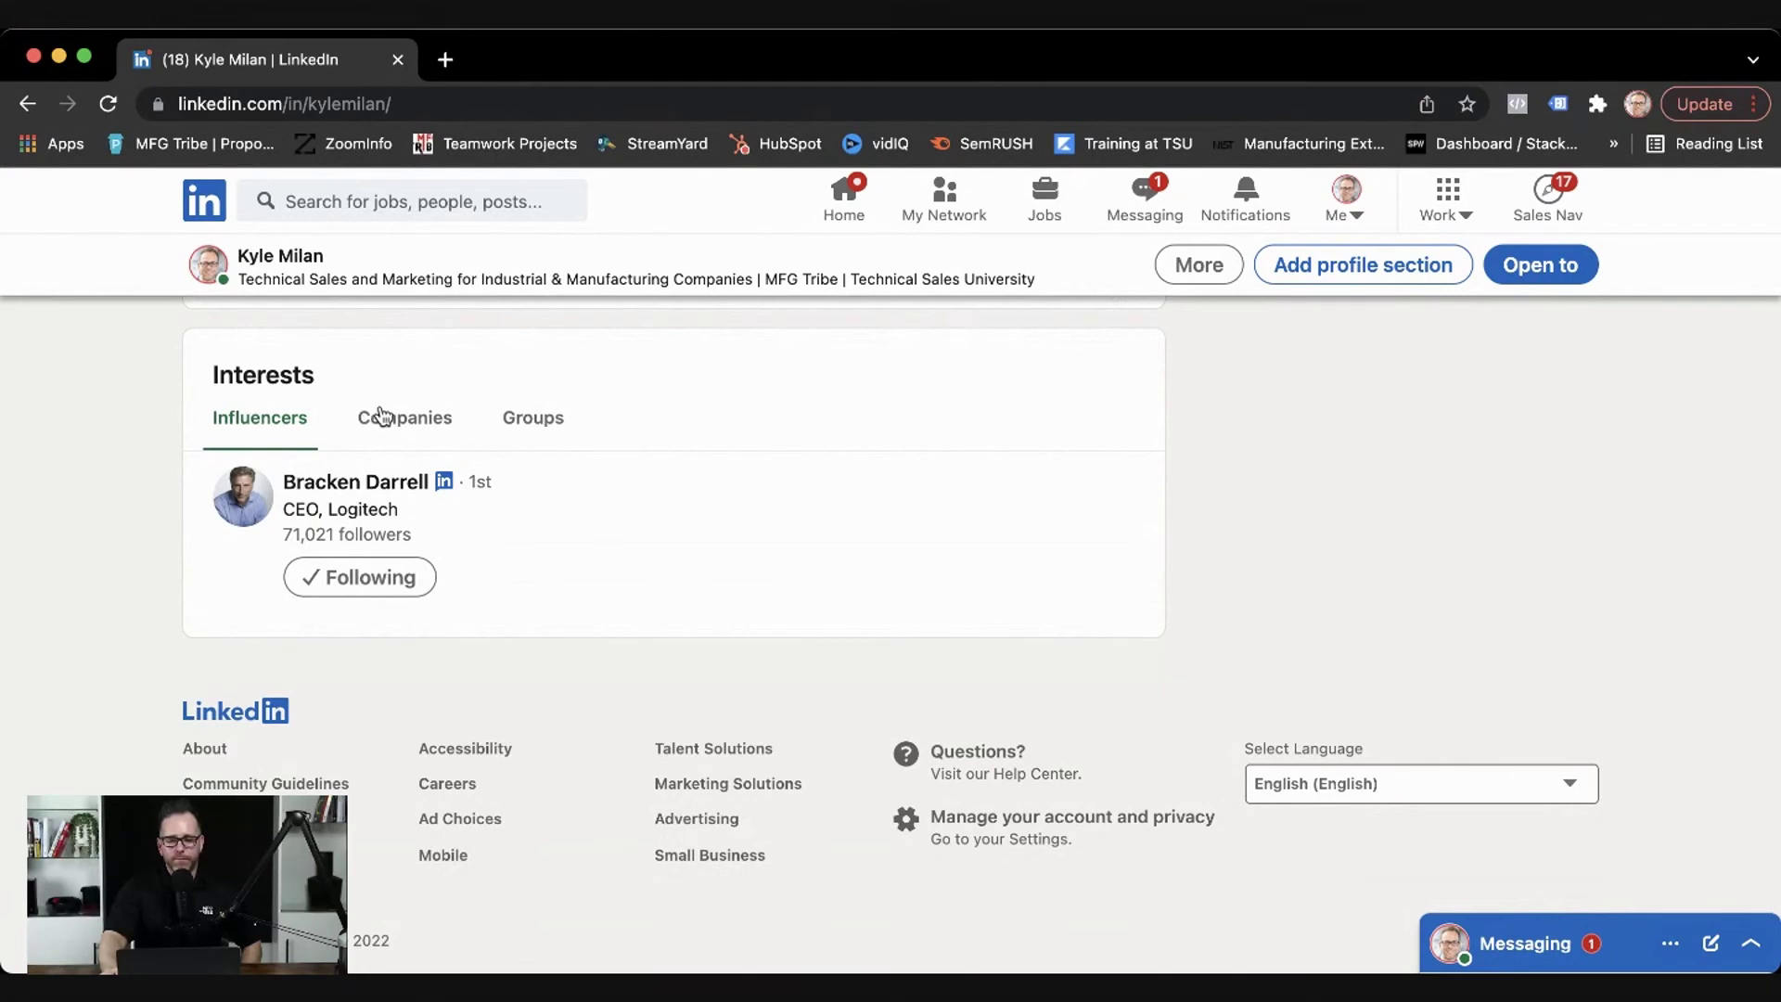
- Show the Groups under Interests and expand the full list of 27 groups
{"action": "left_click", "coordinate": [532, 417]}
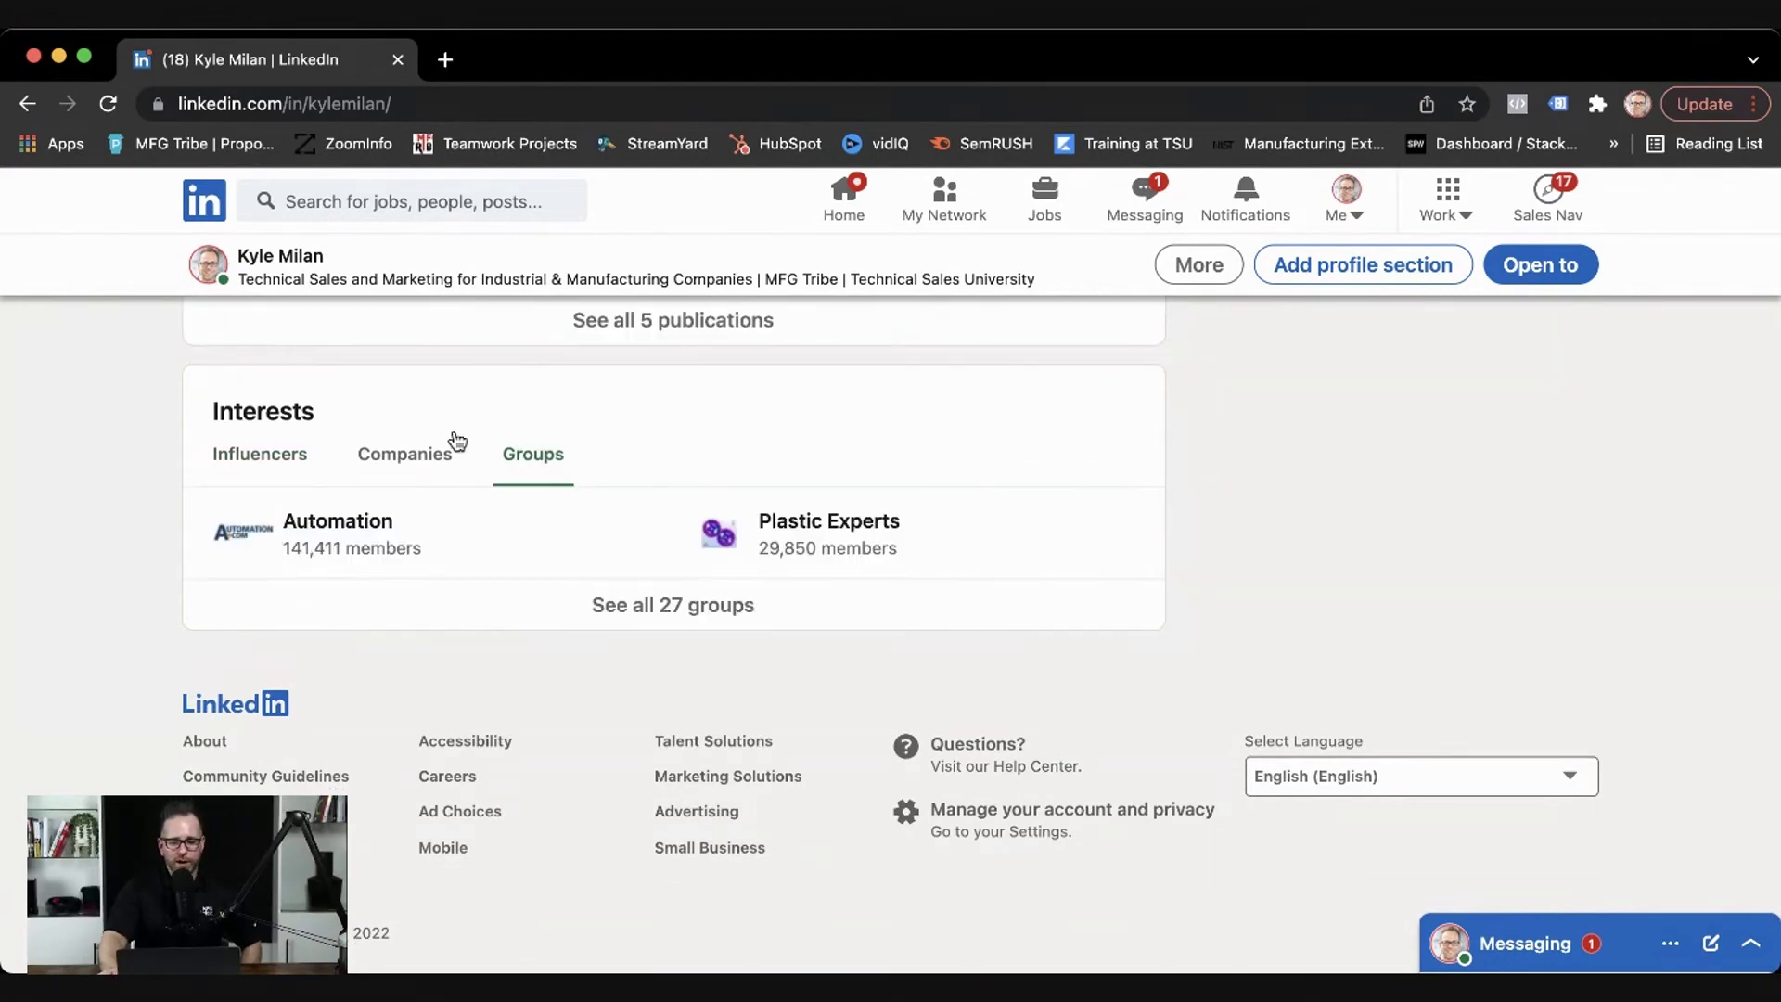
{"action": "left_click", "coordinate": [673, 605]}
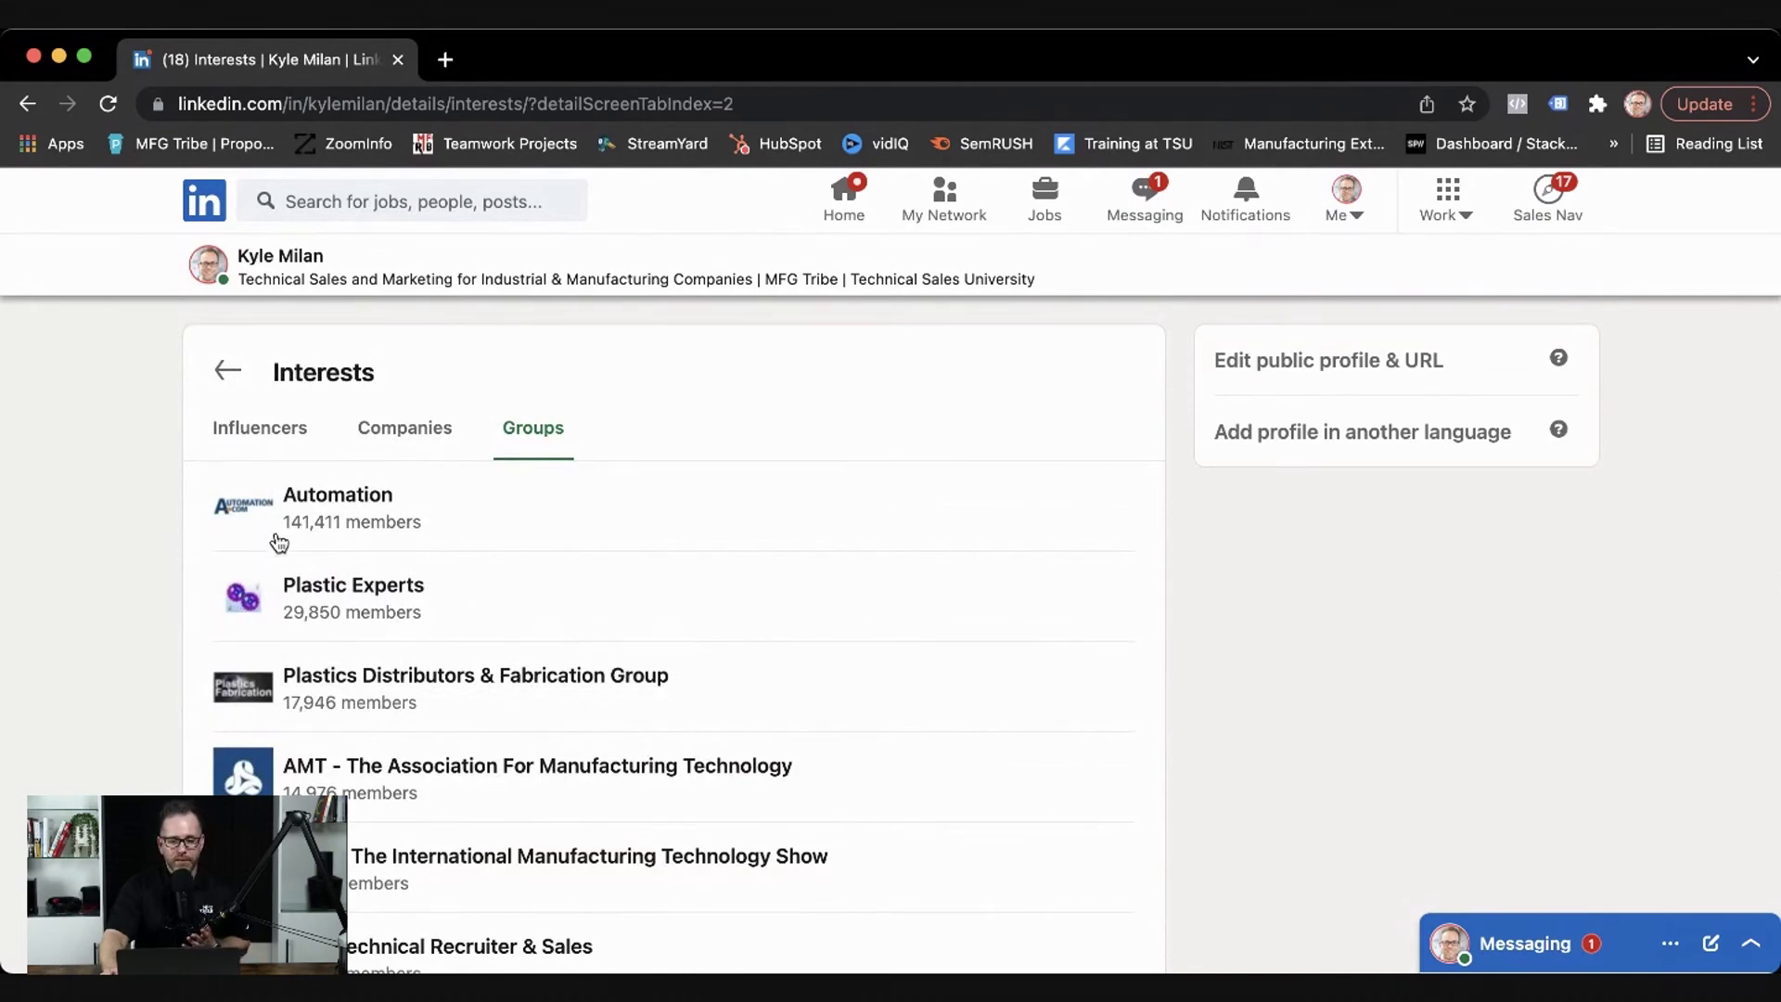
{"action": "scroll", "coordinate": [301, 525], "scroll_direction": "down", "scroll_amount": 2}
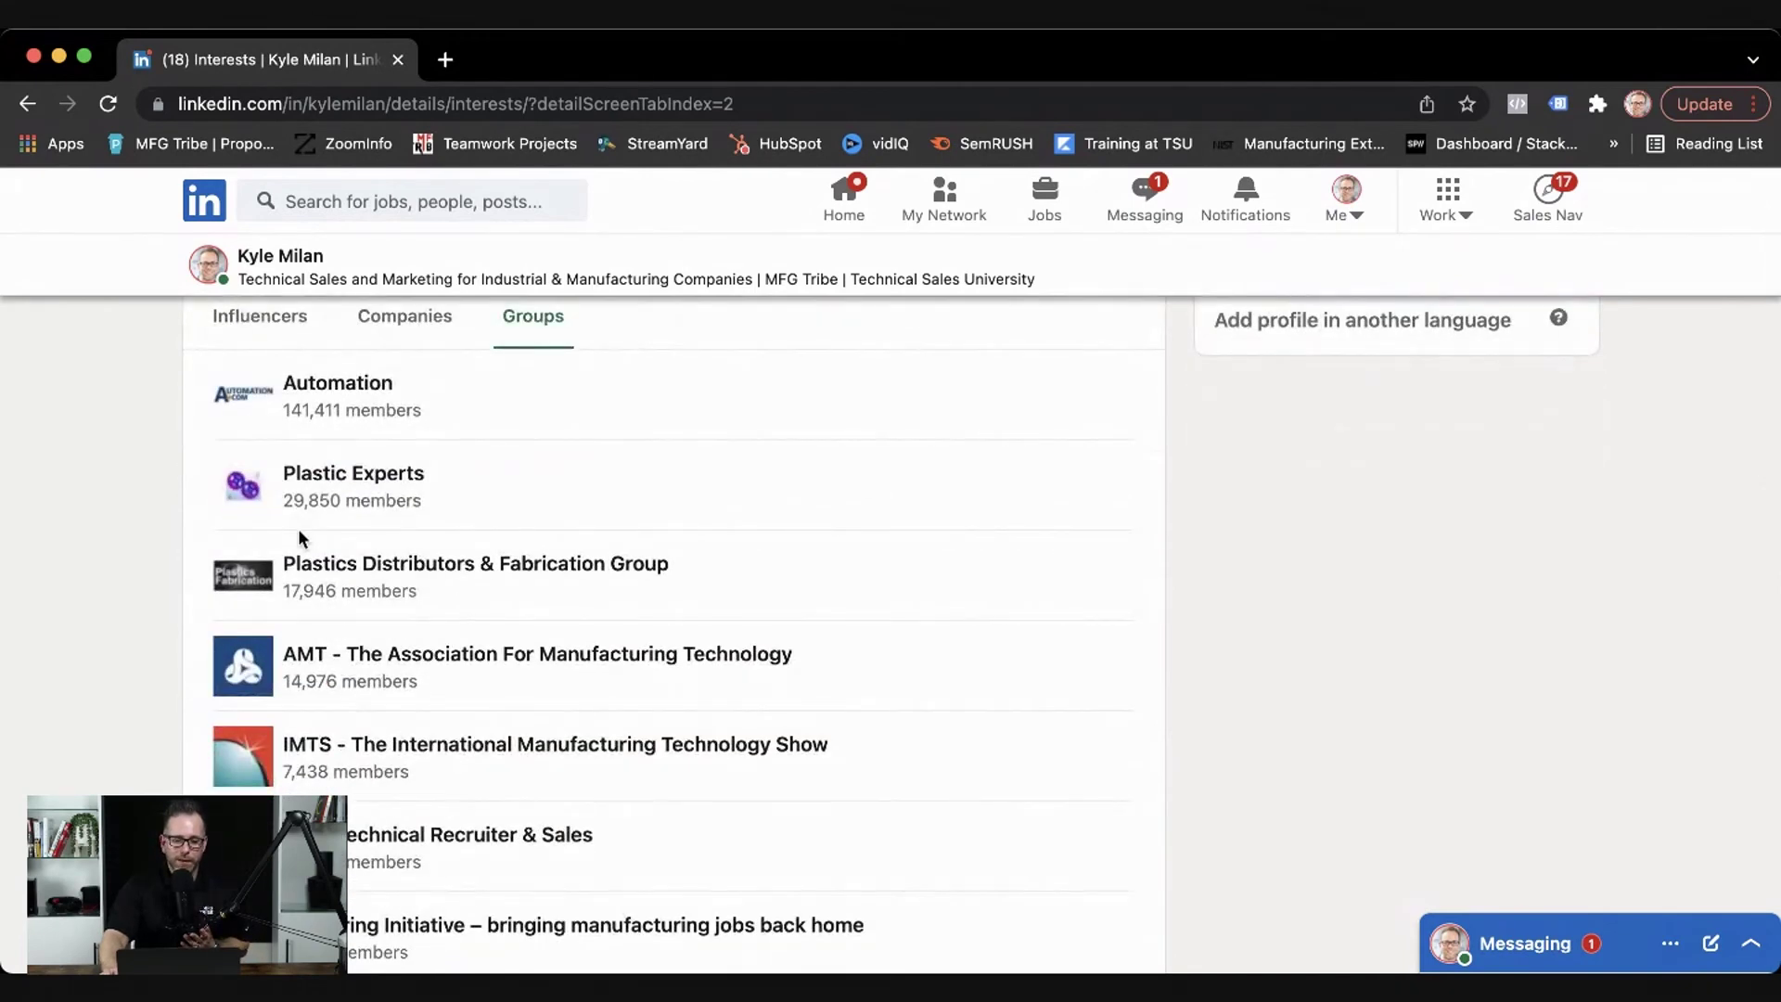
{"action": "scroll", "coordinate": [298, 527], "scroll_direction": "down", "scroll_amount": 1}
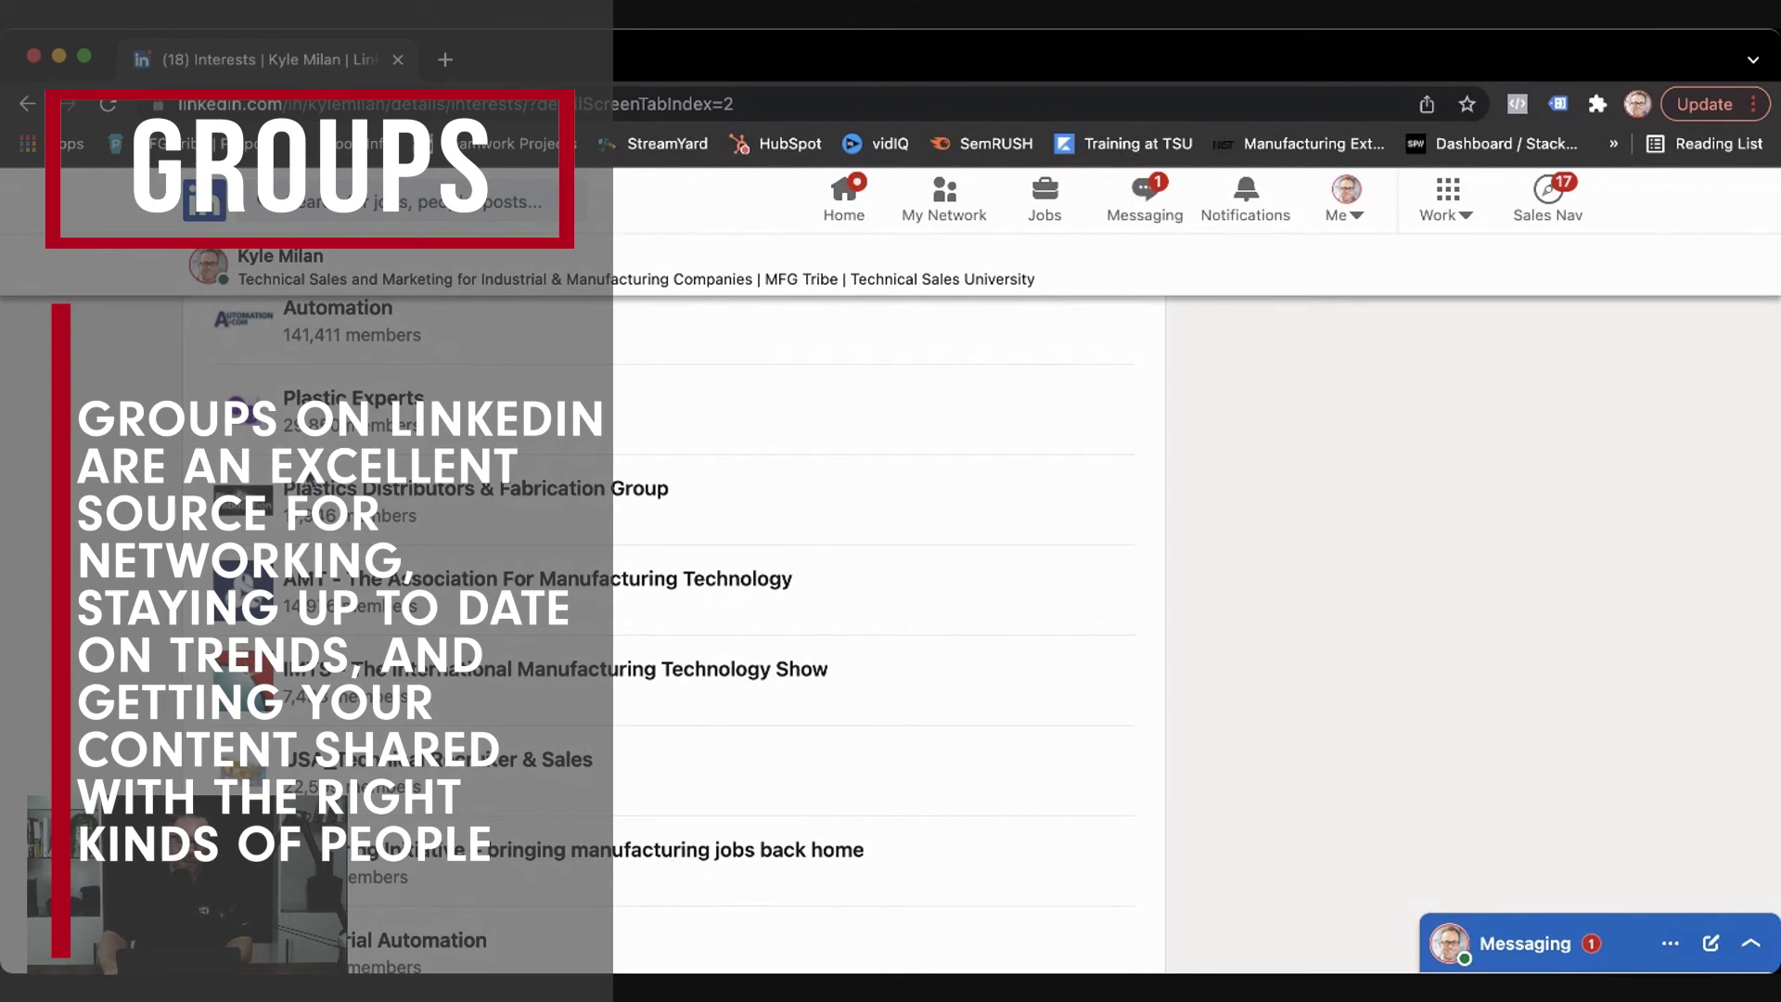
{"action": "scroll", "coordinate": [890, 626], "scroll_direction": "down", "scroll_amount": 5}
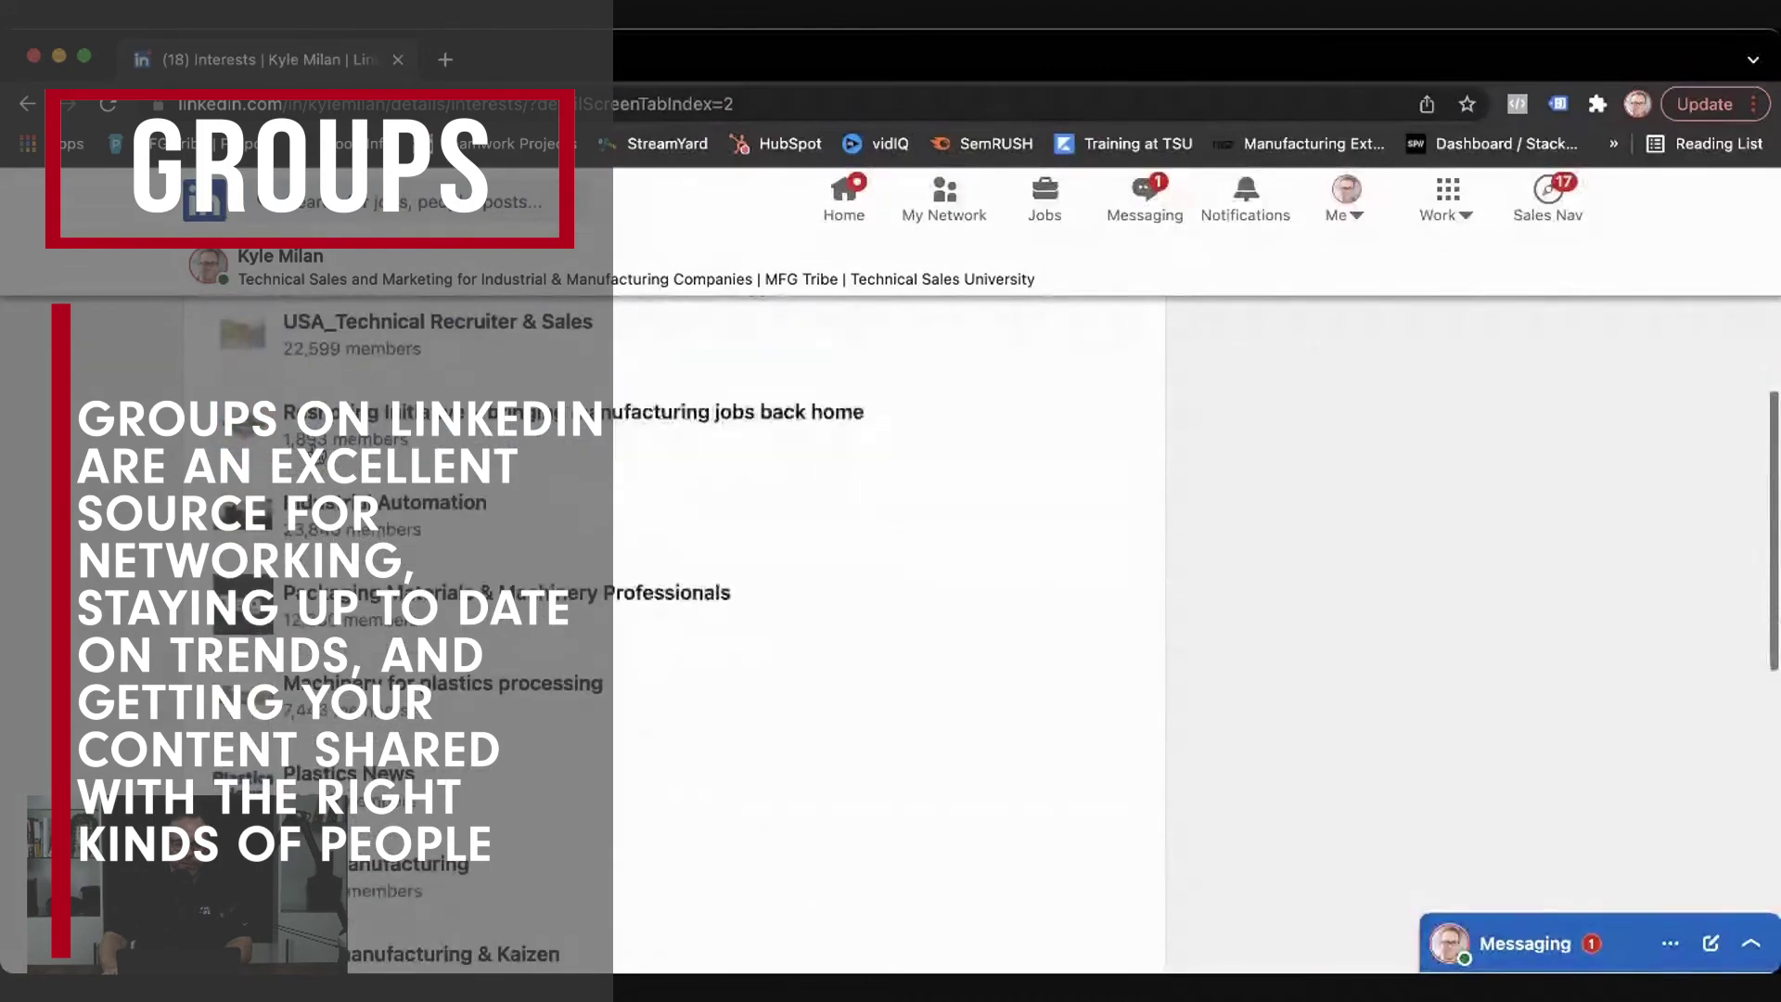
{"action": "scroll", "coordinate": [890, 627], "scroll_direction": "down", "scroll_amount": 3}
{"action": "scroll", "coordinate": [890, 626], "scroll_direction": "down", "scroll_amount": 3}
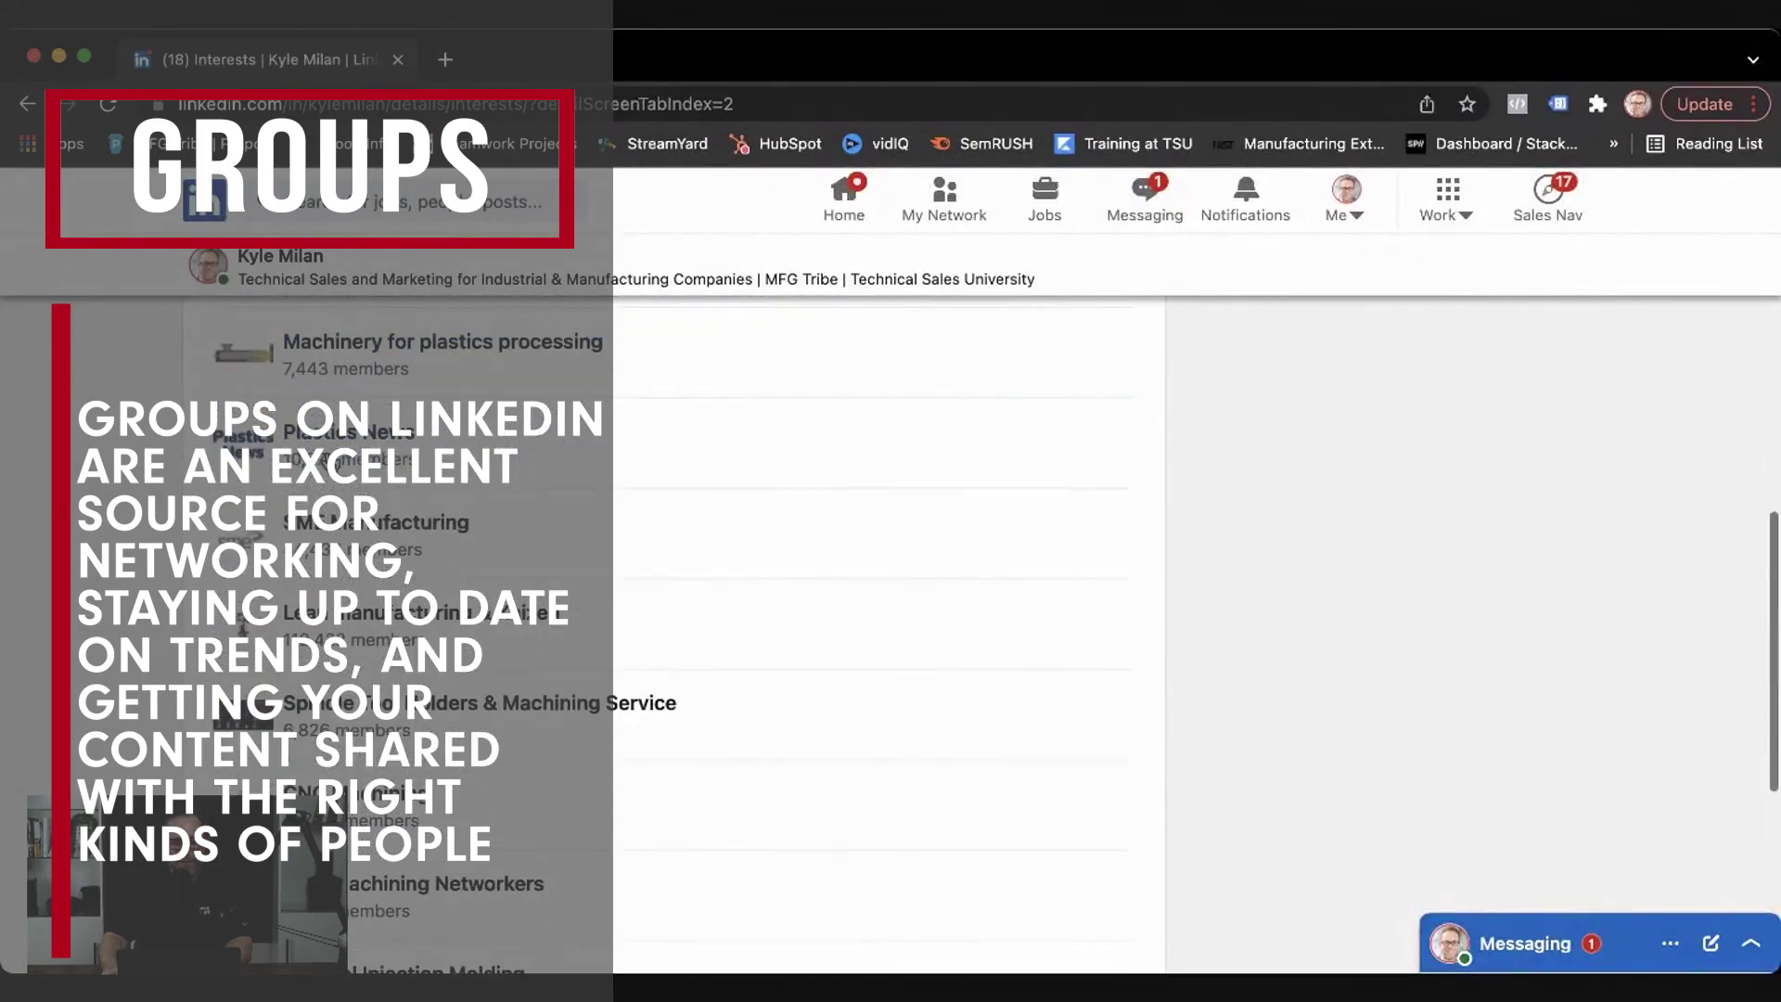
{"action": "scroll", "coordinate": [557, 626], "scroll_direction": "down", "scroll_amount": 4}
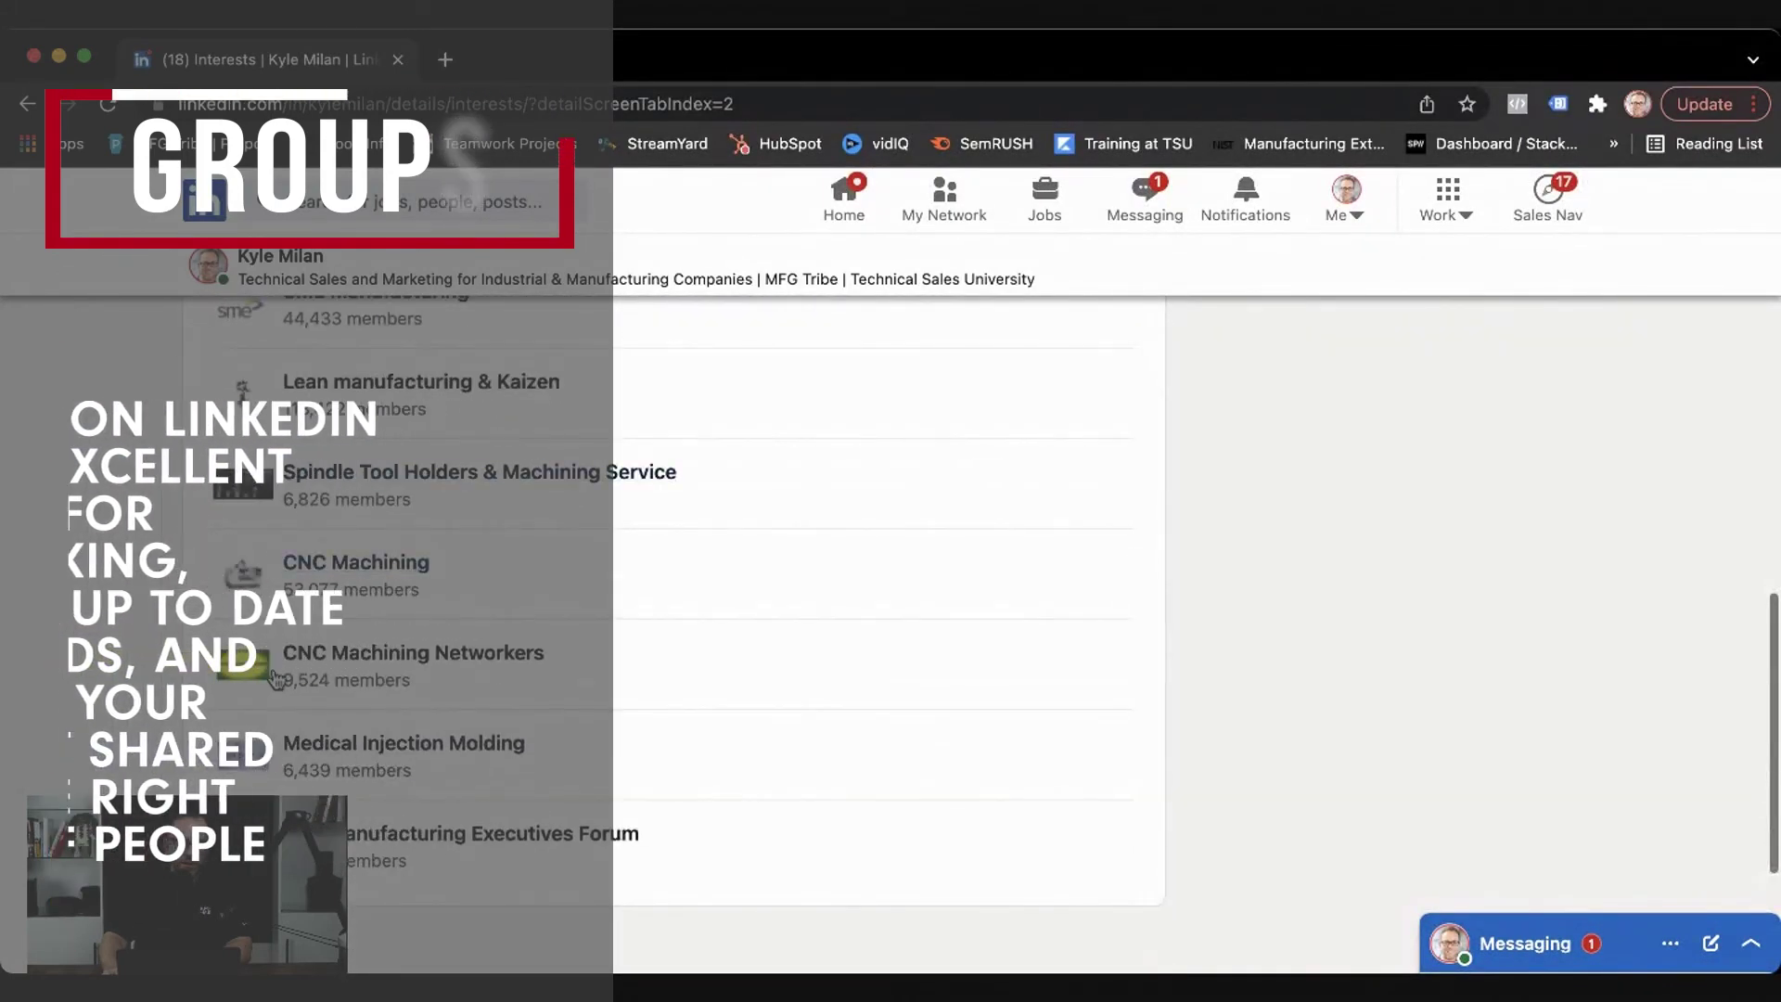
{"action": "scroll", "coordinate": [303, 673], "scroll_direction": "down", "scroll_amount": 3}
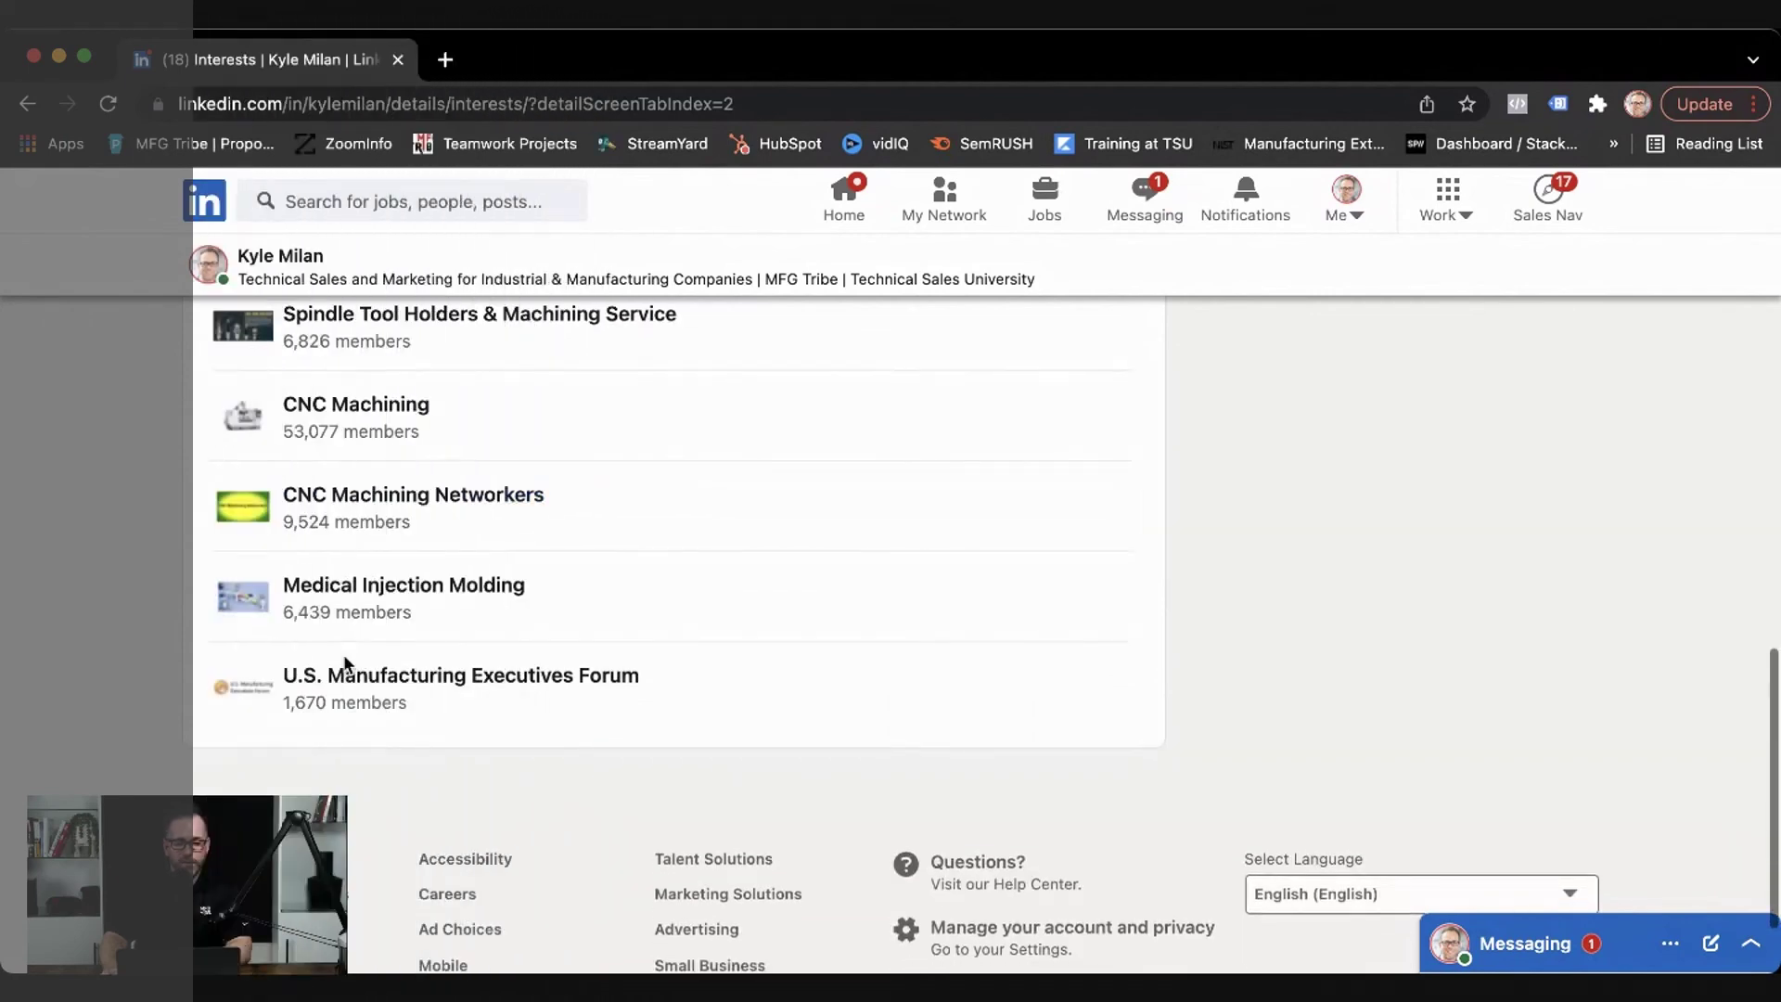
{"action": "scroll", "coordinate": [346, 665], "scroll_direction": "up", "scroll_amount": 5}
{"action": "scroll", "coordinate": [341, 656], "scroll_direction": "up", "scroll_amount": 8}
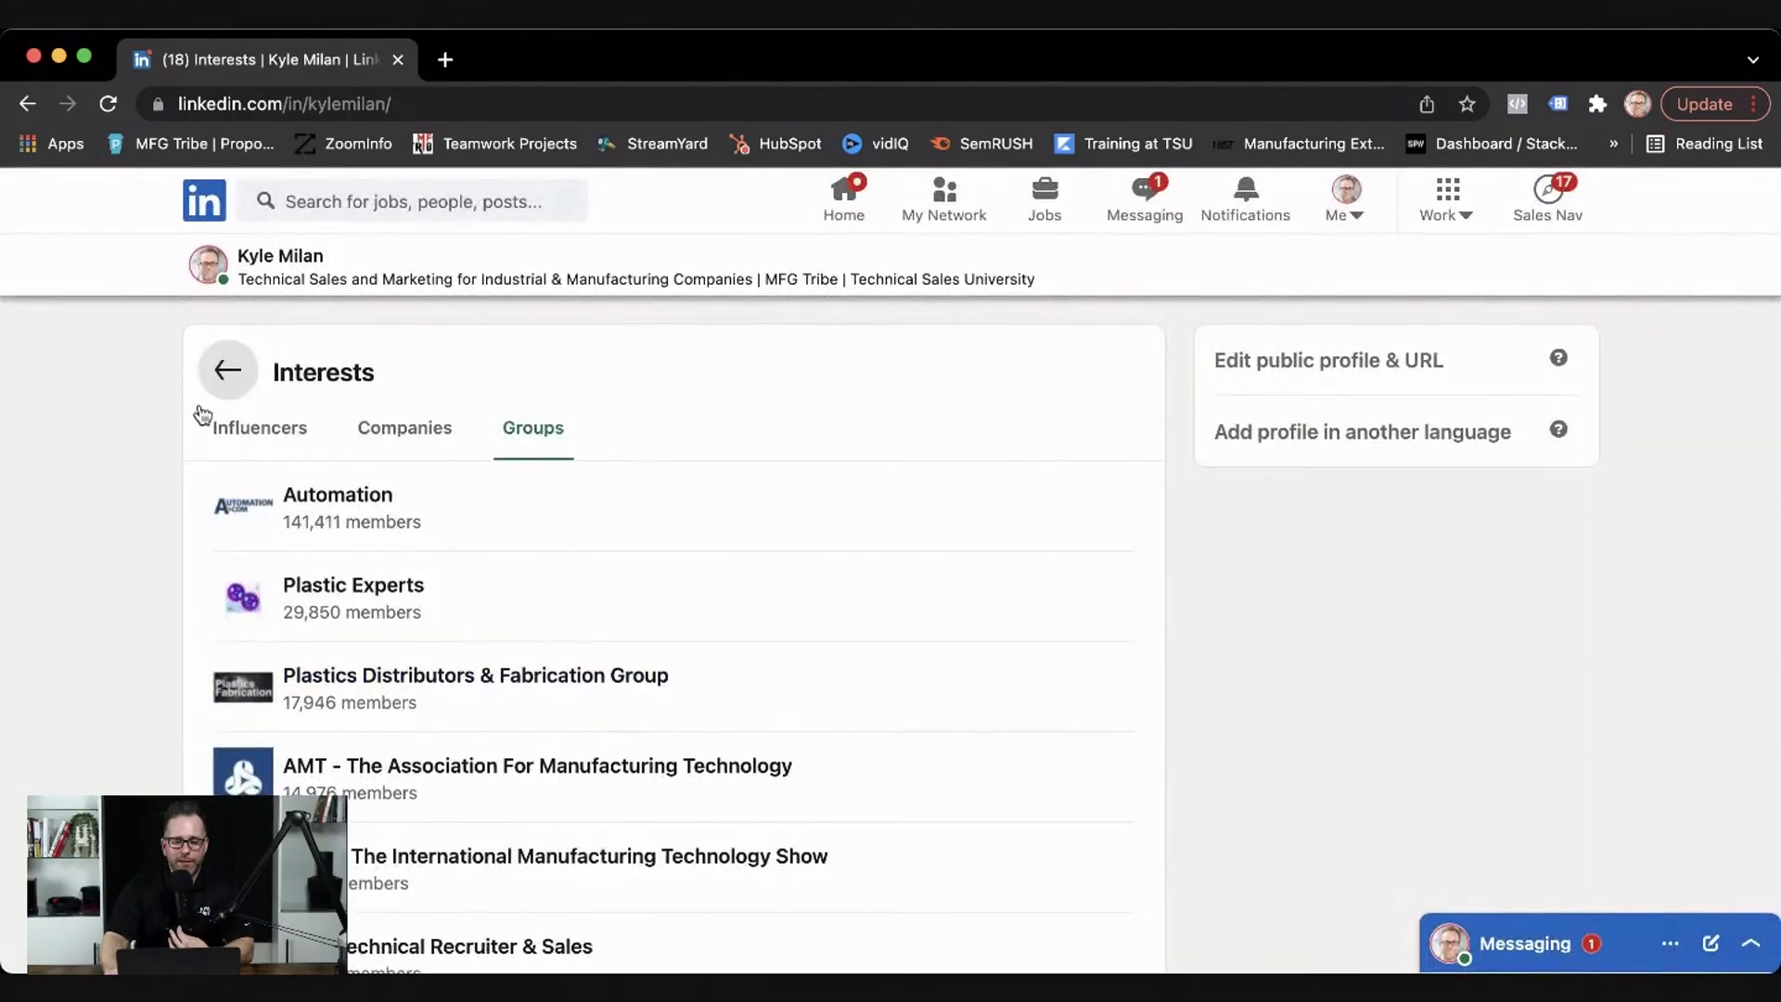
- Go back from the groups list to the top of the main profile
{"action": "left_click", "coordinate": [228, 378]}
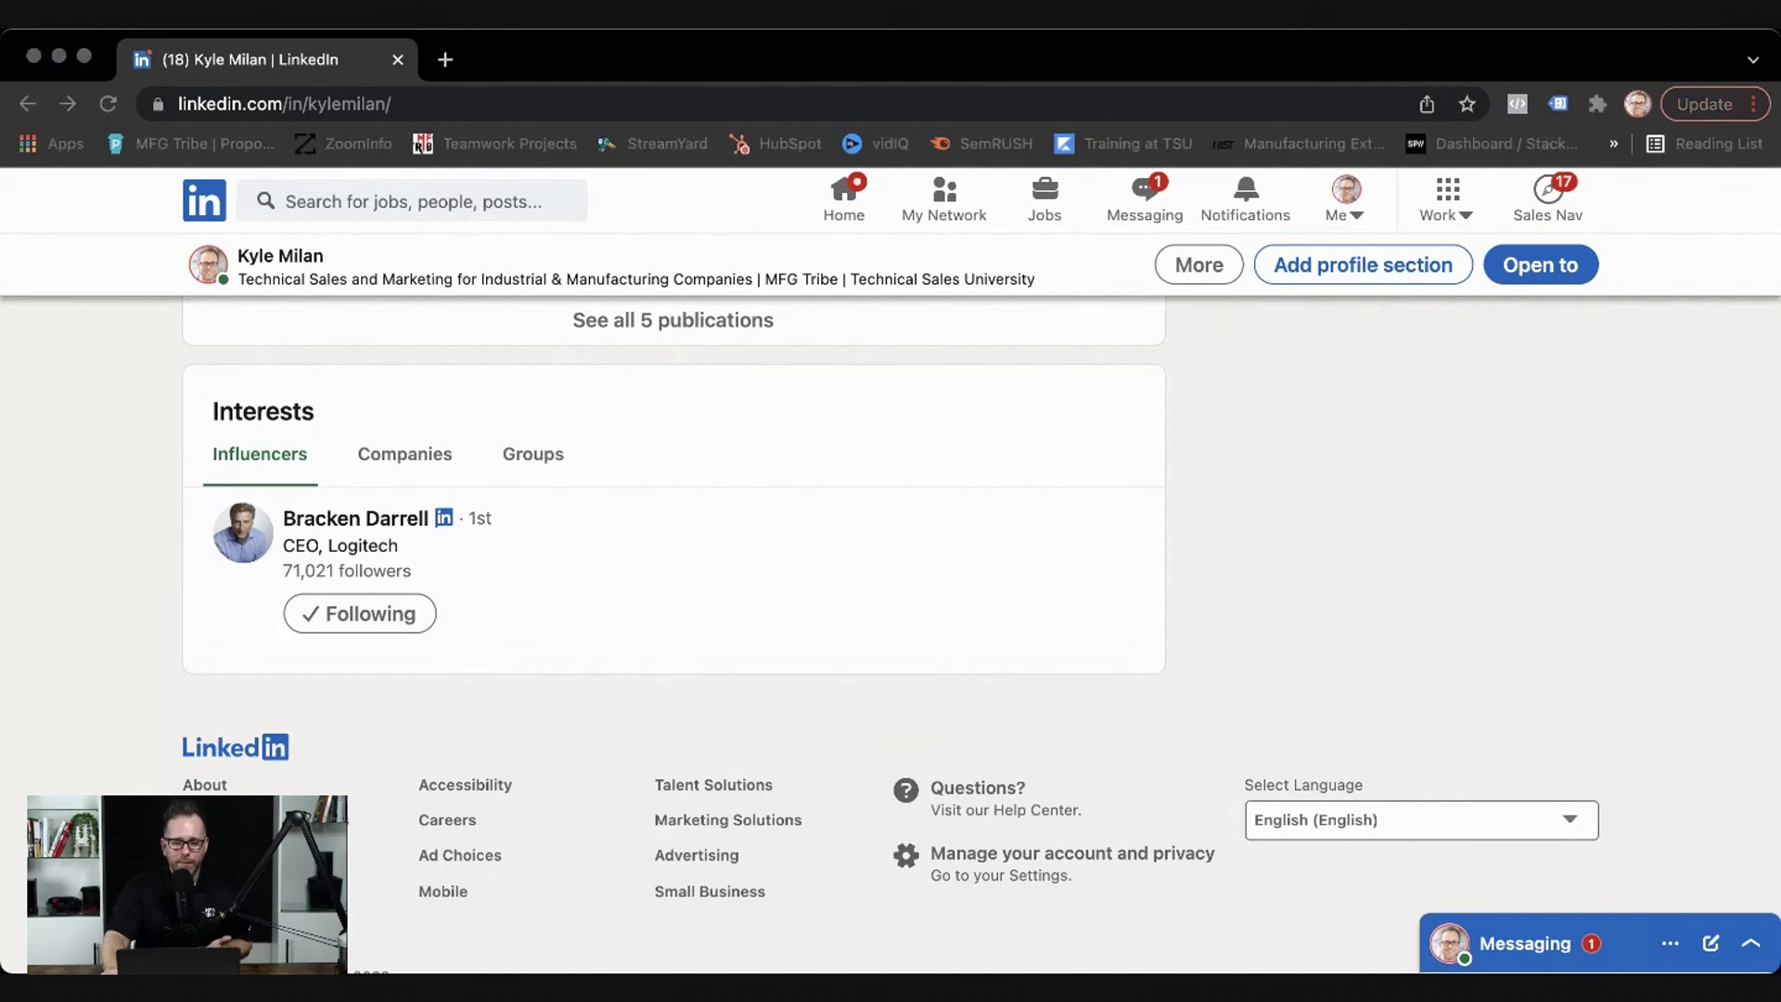
{"action": "left_click", "coordinate": [153, 465]}
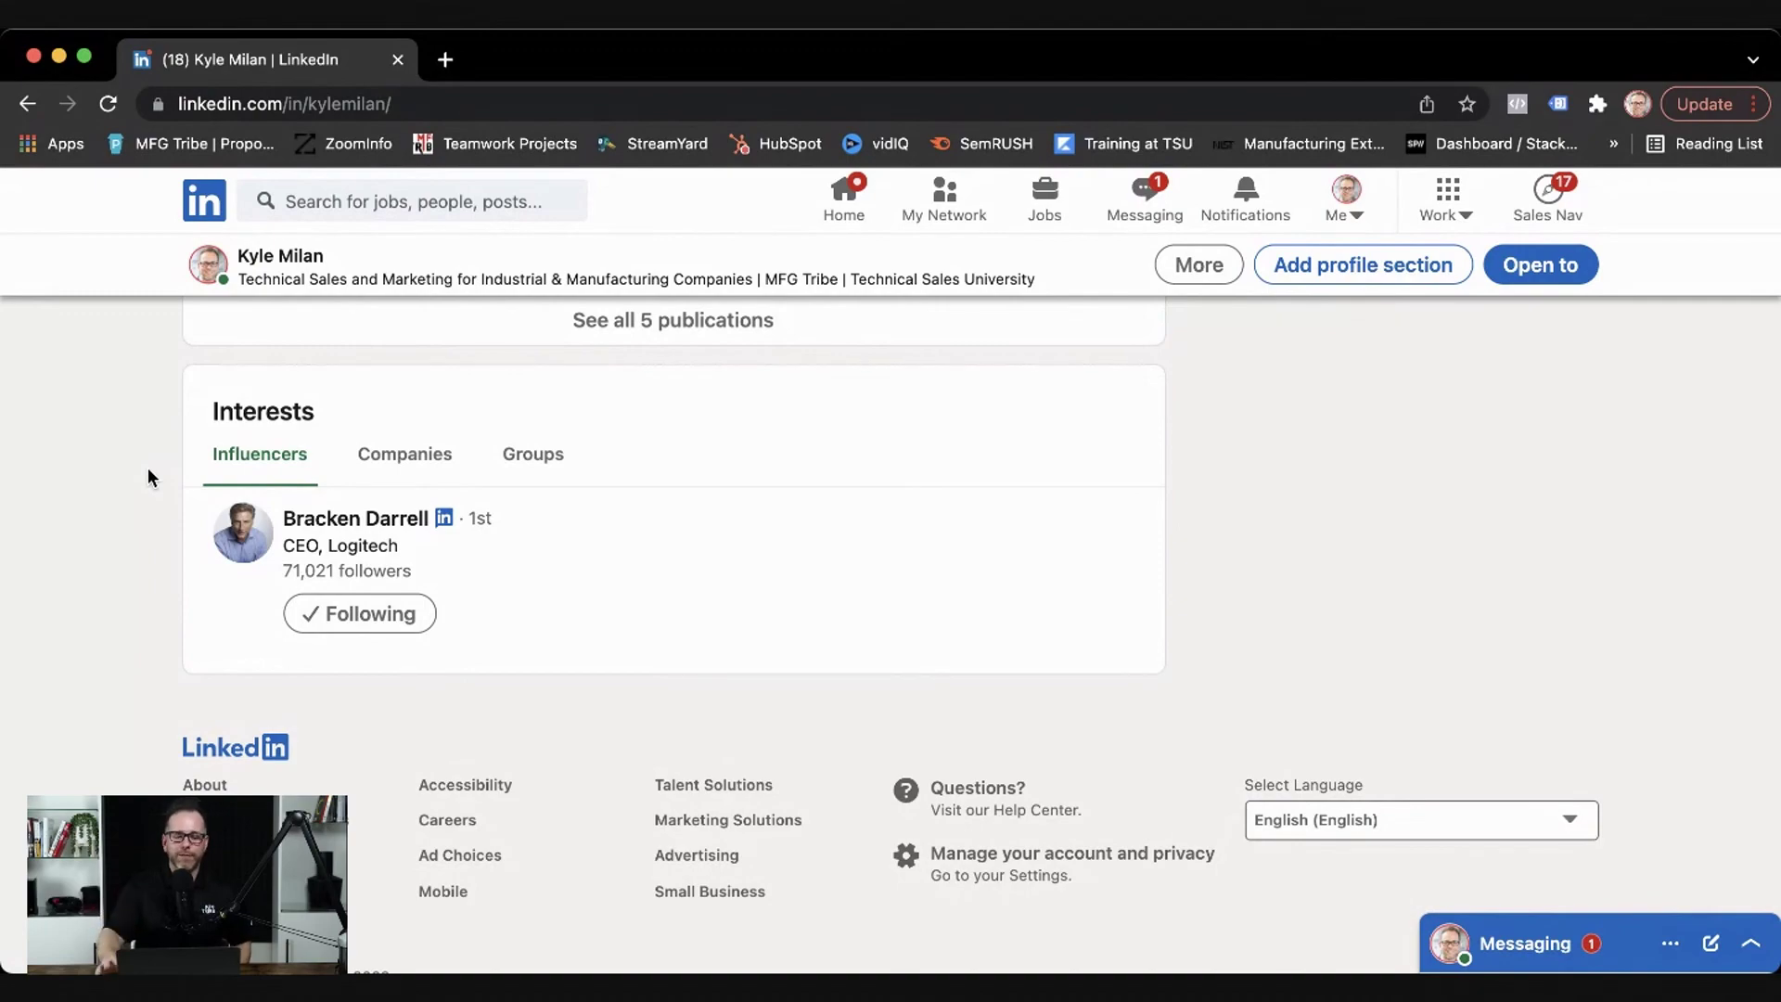
{"action": "scroll", "coordinate": [289, 436], "scroll_direction": "up", "scroll_amount": 5}
{"action": "scroll", "coordinate": [289, 436], "scroll_direction": "up", "scroll_amount": 10}
{"action": "scroll", "coordinate": [290, 435], "scroll_direction": "up", "scroll_amount": 8}
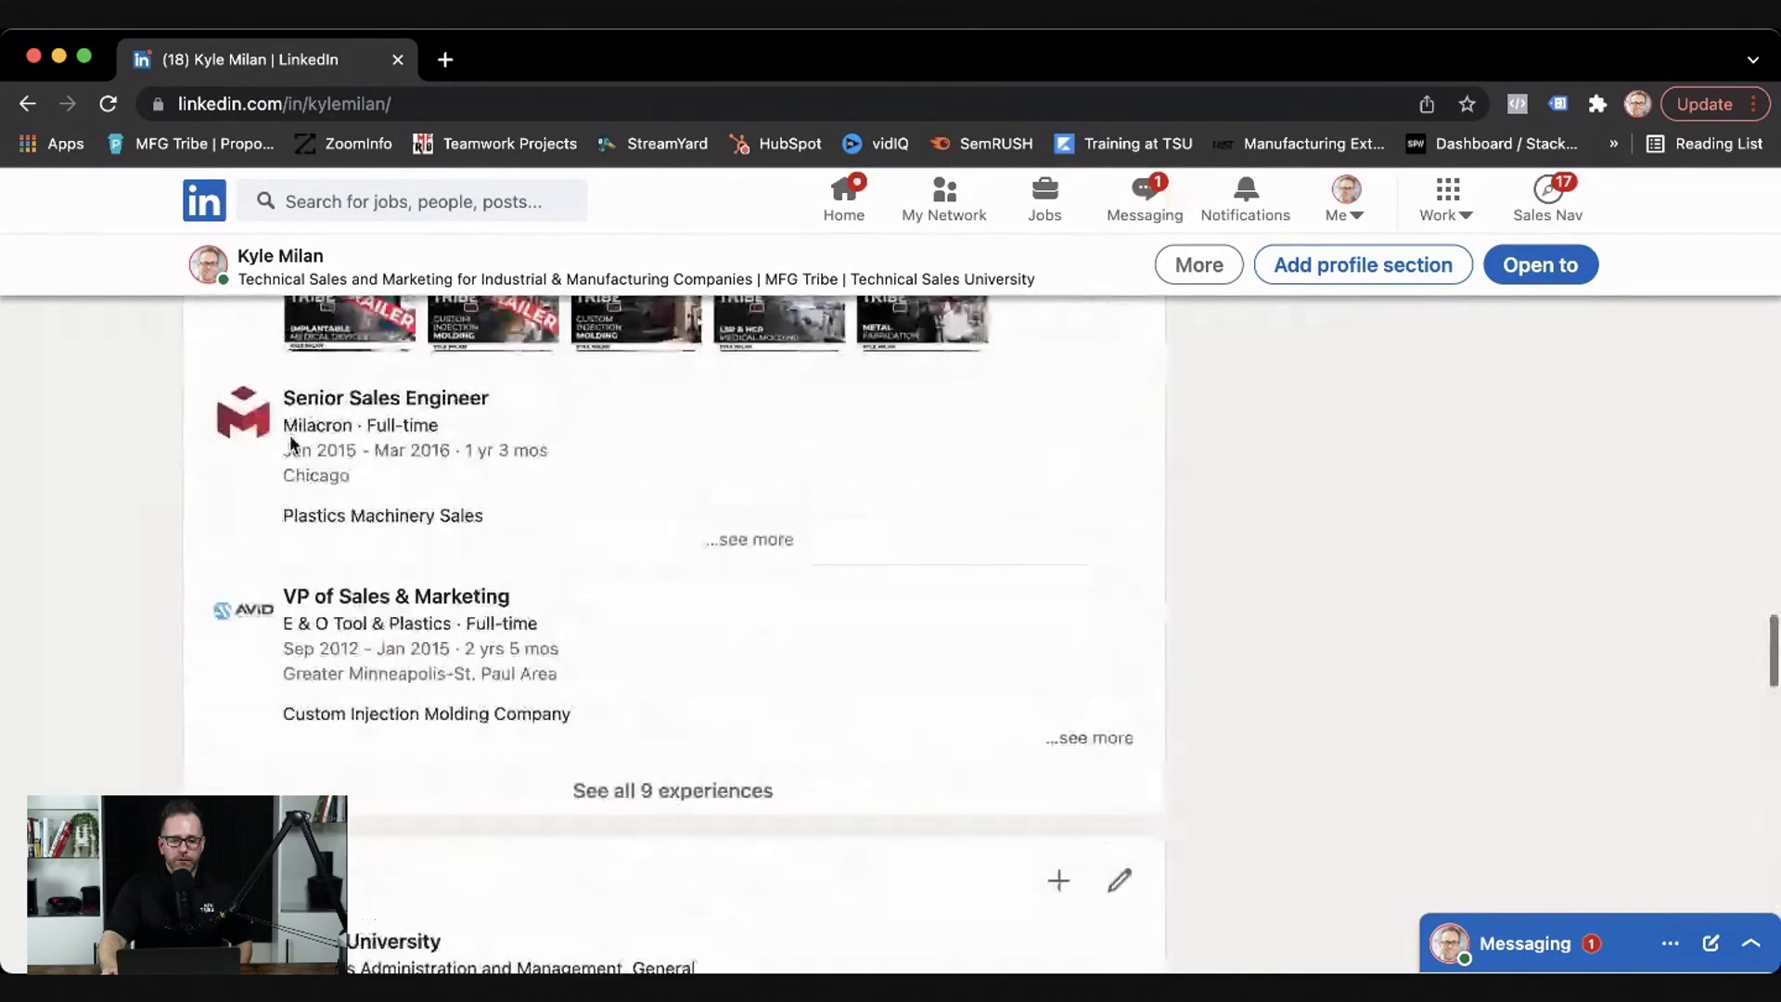
{"action": "scroll", "coordinate": [290, 435], "scroll_direction": "up", "scroll_amount": 5}
{"action": "scroll", "coordinate": [290, 436], "scroll_direction": "up", "scroll_amount": 5}
{"action": "scroll", "coordinate": [289, 435], "scroll_direction": "up", "scroll_amount": 8}
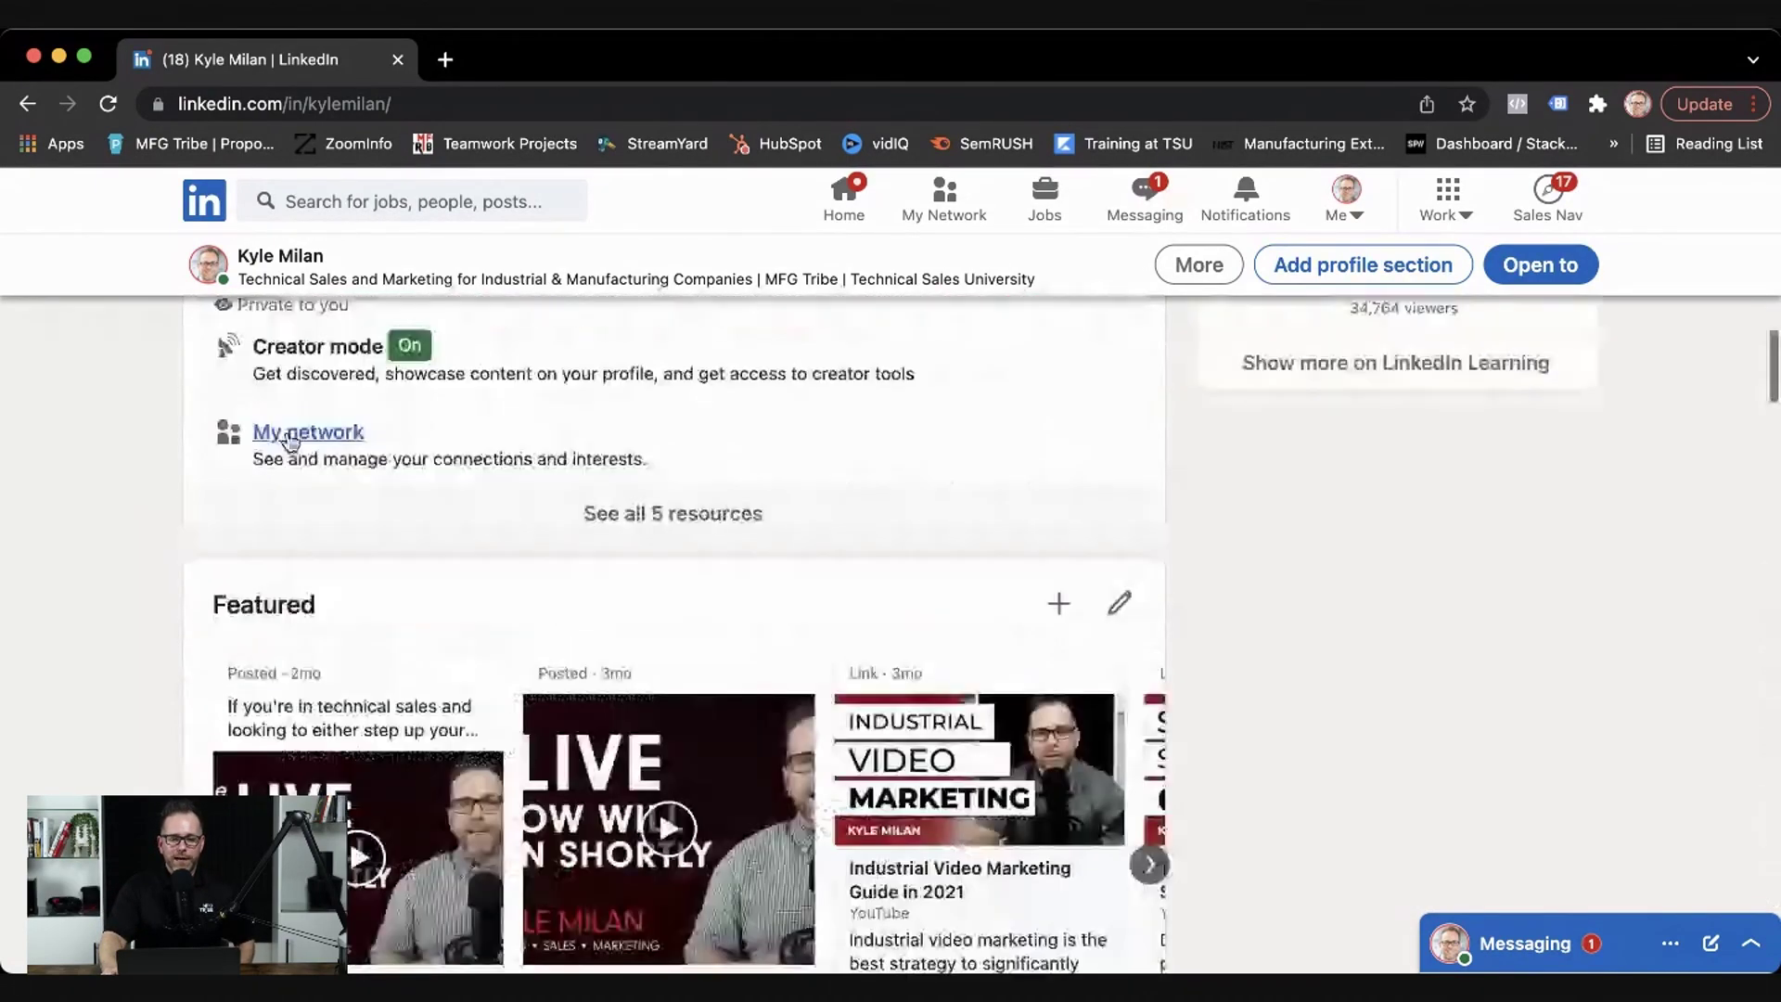
{"action": "scroll", "coordinate": [289, 436], "scroll_direction": "up", "scroll_amount": 8}
{"action": "scroll", "coordinate": [153, 442], "scroll_direction": "down", "scroll_amount": 1}
{"action": "scroll", "coordinate": [153, 444], "scroll_direction": "down", "scroll_amount": 3}
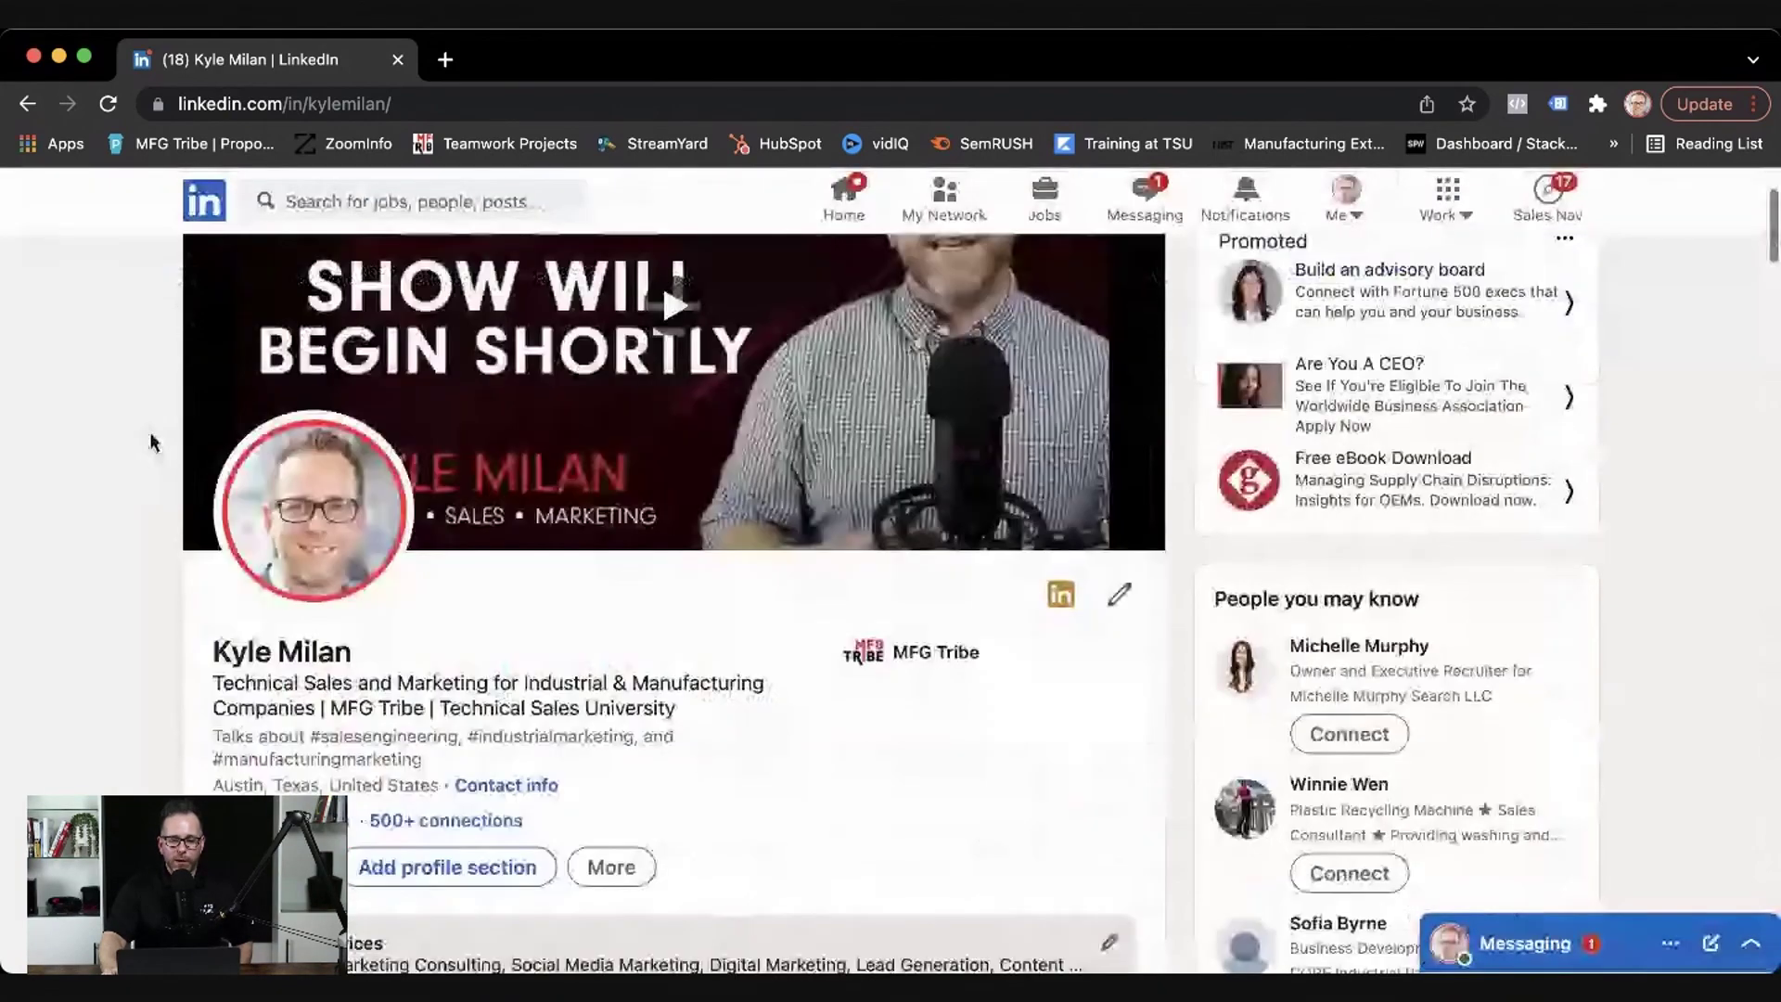
{"action": "scroll", "coordinate": [154, 442], "scroll_direction": "down", "scroll_amount": 2}
{"action": "scroll", "coordinate": [153, 443], "scroll_direction": "down", "scroll_amount": 1}
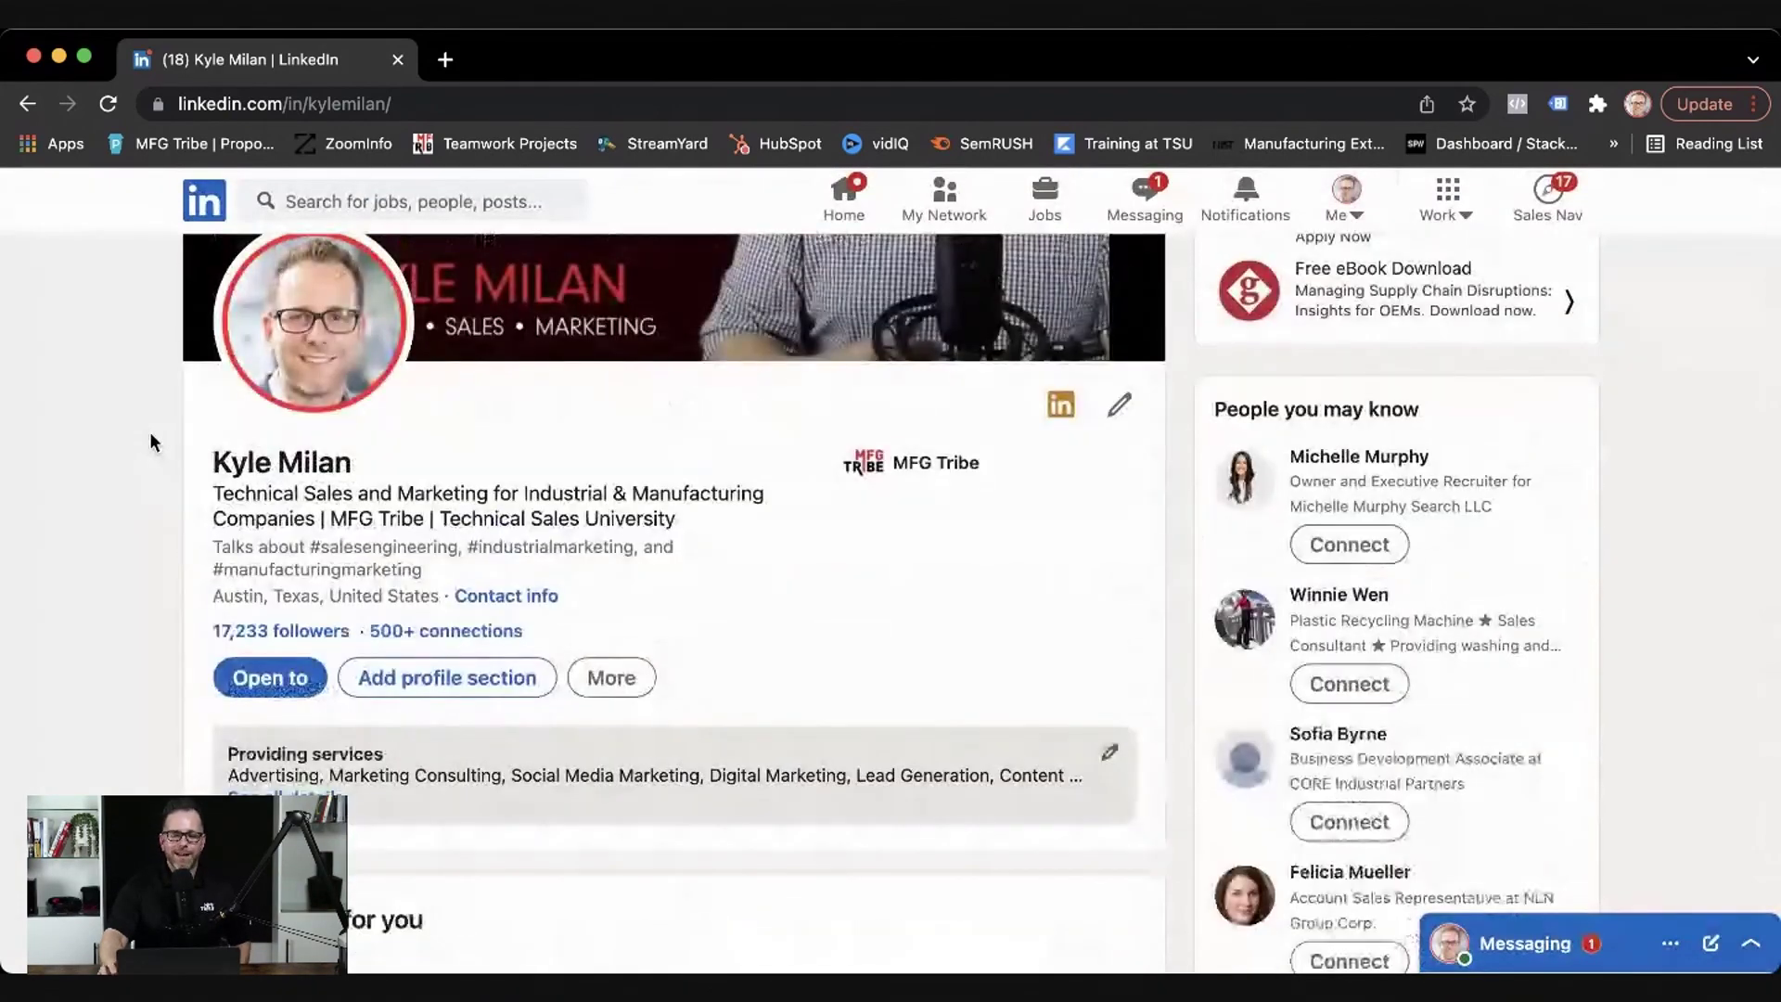